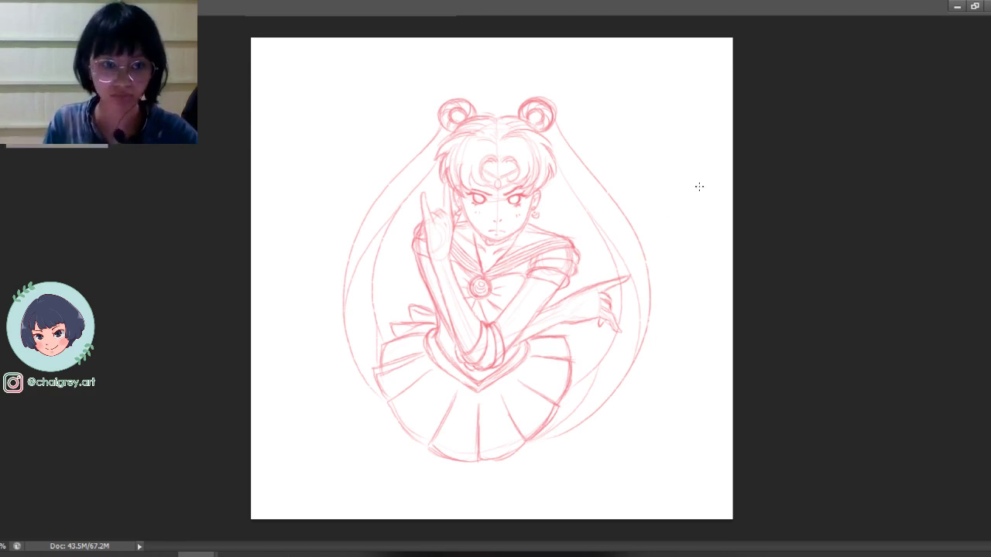
Step: Lower the red sketch layer's opacity to 70%
key("ctrl+plus")
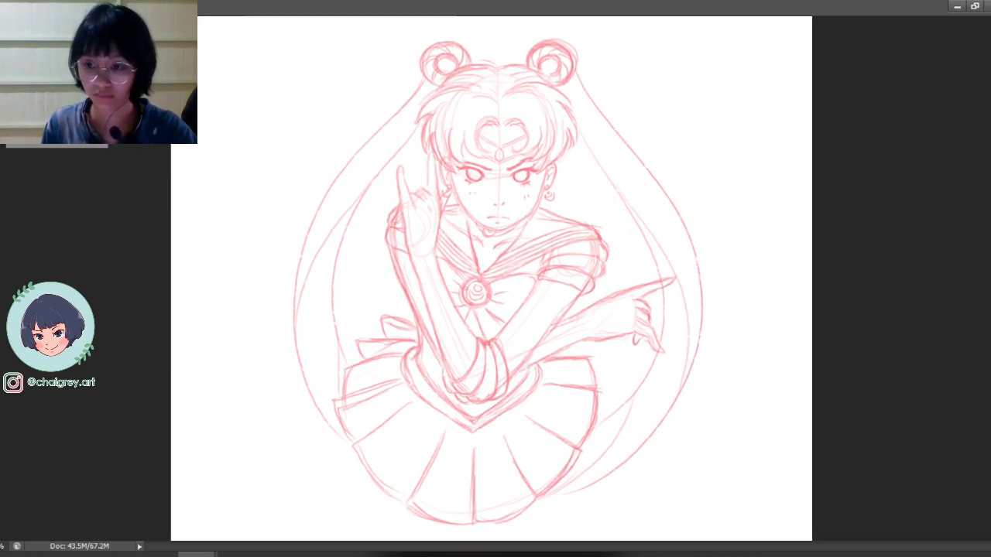
key("7")
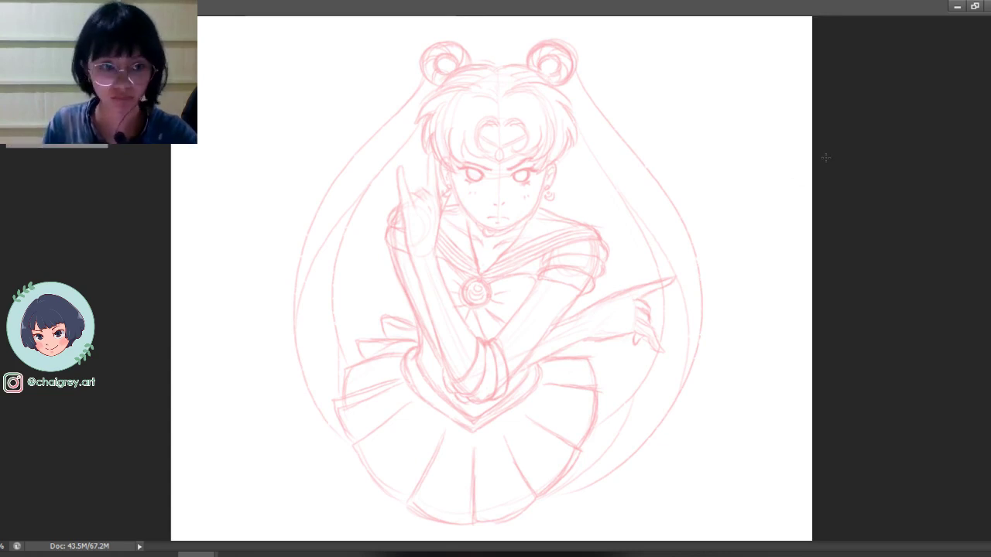
key("ctrl+plus")
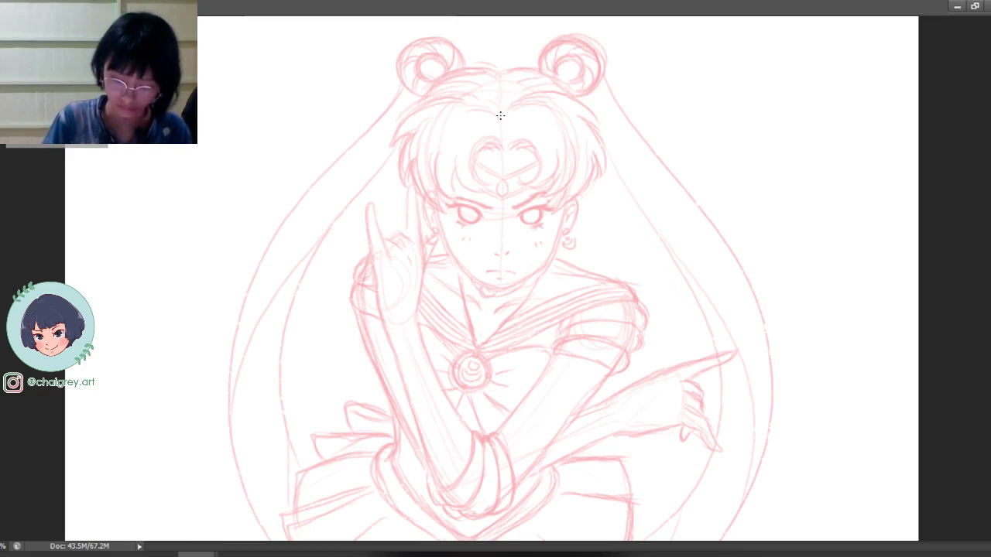
Step: Ink the curved inner edge of the fringe curl just right of the forehead's centre line over the sketch
mouse_move(508, 147)
left_mouse_down()
mouse_move(532, 168)
mouse_move(539, 162)
mouse_move(523, 141)
mouse_move(523, 185)
left_mouse_up()
key("ctrl+z")
key("ctrl+z")
key("ctrl+z")
left_click_drag(510, 147, 522, 183)
key("ctrl+z")
mouse_move(509, 149)
left_mouse_down()
mouse_move(532, 184)
mouse_move(534, 146)
mouse_move(535, 175)
mouse_move(520, 181)
left_mouse_up()
key("ctrl+z")
key("ctrl+z")
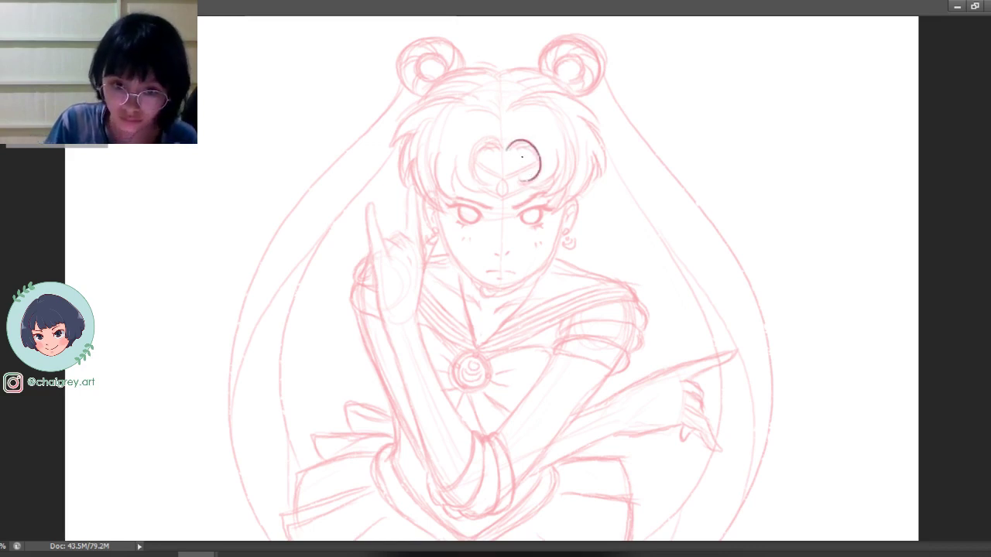
key("ctrl+z")
mouse_move(504, 151)
left_mouse_down()
mouse_move(530, 144)
mouse_move(515, 182)
left_mouse_up()
key("ctrl+z")
mouse_move(507, 145)
left_mouse_down()
mouse_move(539, 165)
mouse_move(524, 172)
mouse_move(523, 140)
mouse_move(516, 180)
mouse_move(554, 178)
mouse_move(555, 159)
mouse_move(543, 185)
left_mouse_up()
key("ctrl+z")
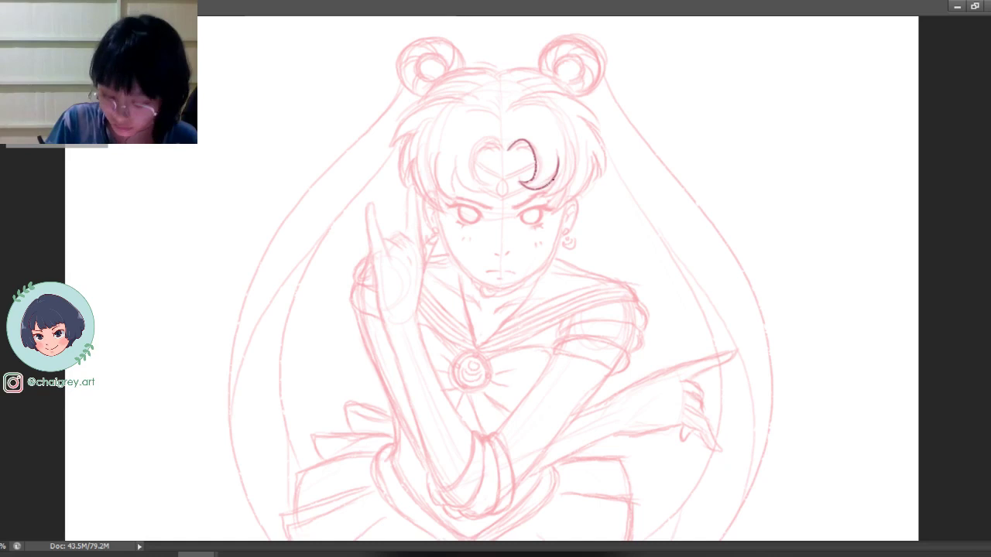
key("ctrl+z")
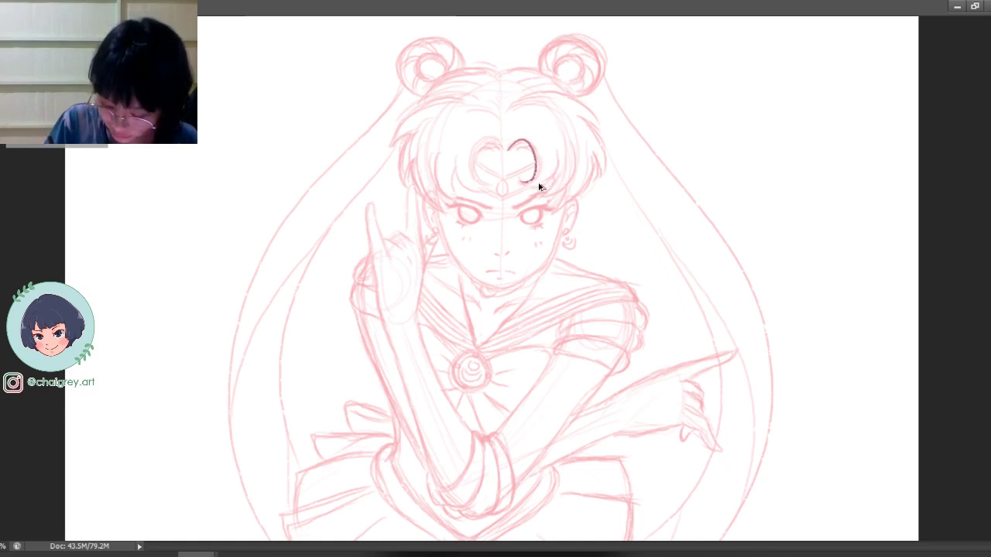
Step: Ink the pointed lower locks of the right-hand fringe, from the central curl outward above the eye
mouse_move(518, 182)
left_mouse_down()
mouse_move(555, 174)
mouse_move(558, 158)
mouse_move(551, 178)
mouse_move(577, 150)
mouse_move(577, 159)
left_mouse_up()
key("ctrl+z")
key("ctrl+z")
key("ctrl+z")
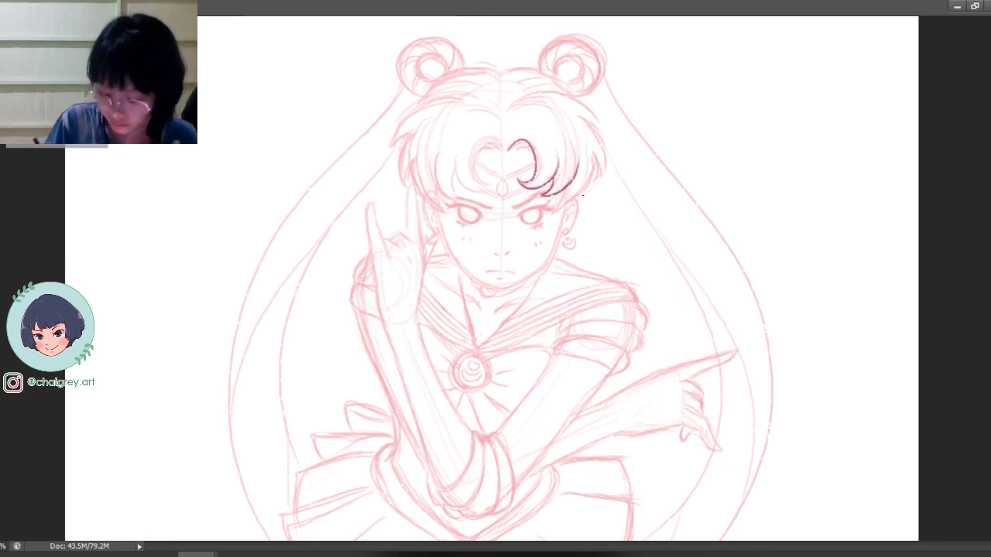
key("ctrl+z")
left_click_drag(564, 191, 552, 210)
left_click_drag(551, 210, 577, 193)
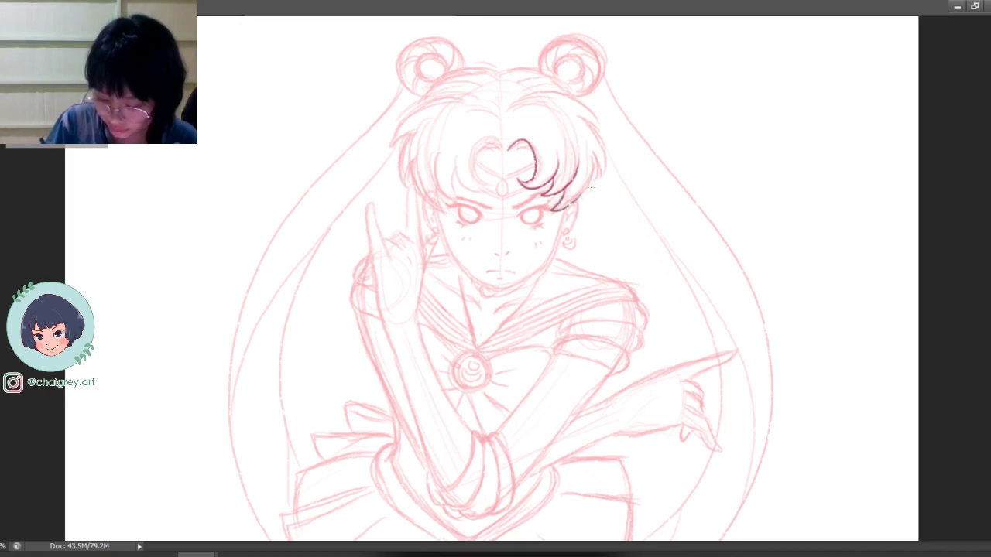
Step: Ink the upper contour of the right-hand fringe, sweeping from the parting to the outer tip beside the head
left_click_drag(516, 104, 587, 115)
key("ctrl+z")
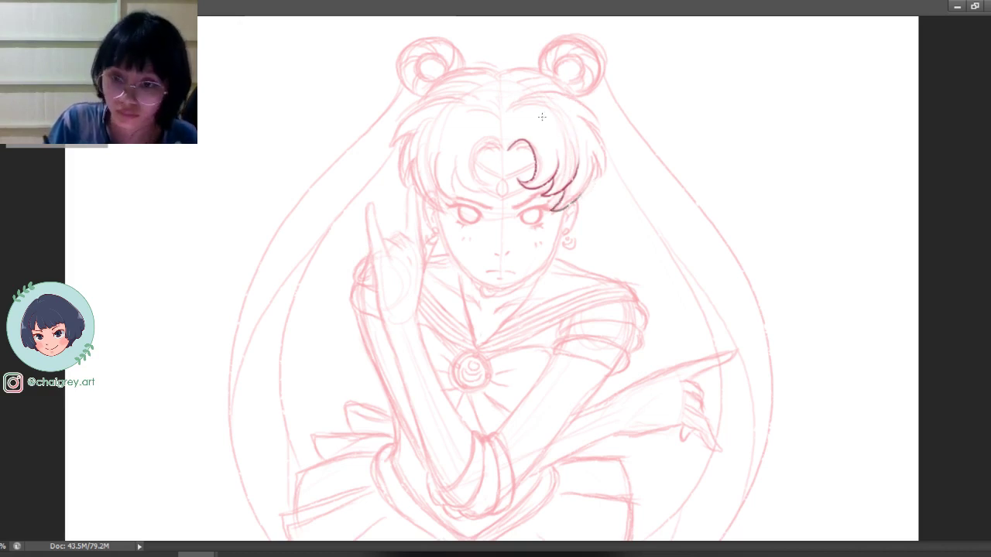
left_click_drag(512, 105, 586, 105)
key("ctrl+z")
left_click_drag(512, 105, 610, 132)
key("ctrl+z")
key("ctrl+z")
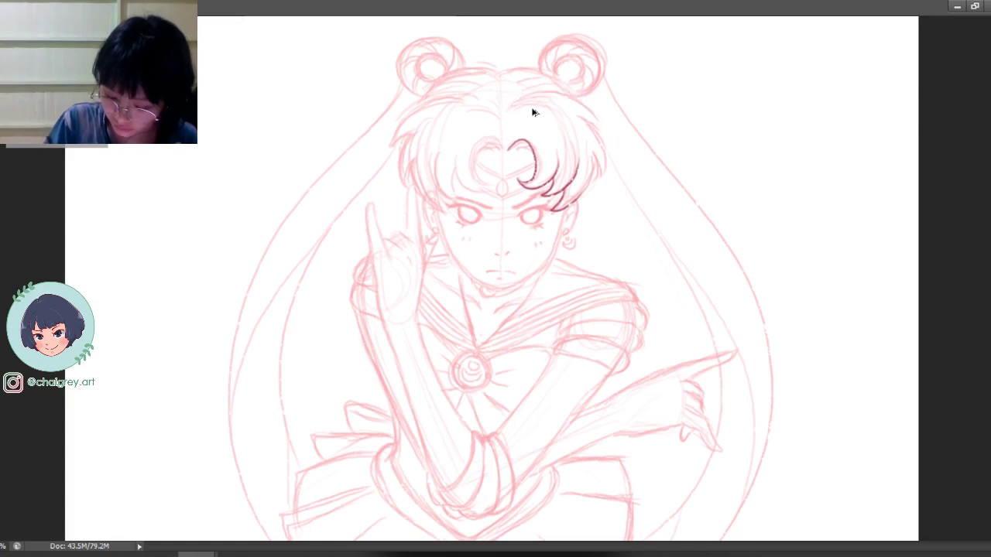
mouse_move(511, 106)
left_mouse_down()
mouse_move(529, 99)
mouse_move(606, 144)
mouse_move(593, 110)
mouse_move(608, 130)
left_mouse_up()
key("ctrl+z")
key("ctrl+z")
mouse_move(512, 102)
left_mouse_down()
mouse_move(606, 129)
mouse_move(580, 116)
mouse_move(605, 161)
left_mouse_up()
key("ctrl+z")
Step: Ink the right-hand fringe's outer side and its pointed tips down to ear level
left_click_drag(583, 117, 604, 170)
key("ctrl+z")
mouse_move(584, 118)
left_mouse_down()
mouse_move(603, 168)
mouse_move(587, 203)
left_mouse_up()
key("ctrl+z")
key("ctrl+z")
mouse_move(601, 154)
left_mouse_down()
mouse_move(593, 201)
mouse_move(579, 206)
left_mouse_up()
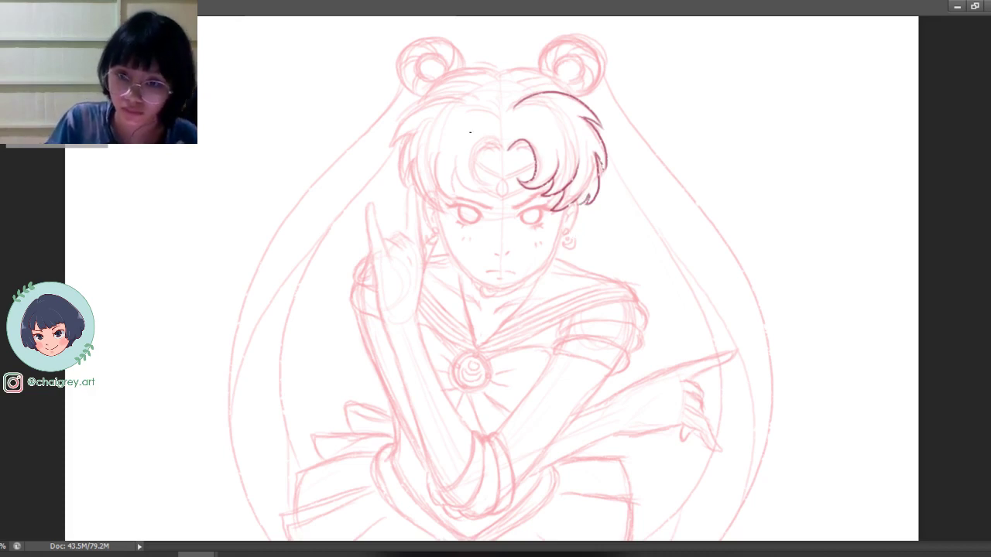
Step: Ink the upper contour of the left-hand fringe, sweeping from the parting to the outer tip
mouse_move(485, 103)
left_mouse_down()
mouse_move(430, 105)
mouse_move(395, 136)
left_mouse_up()
key("ctrl+z")
key("ctrl+z")
left_click_drag(473, 101, 393, 144)
key("ctrl+z")
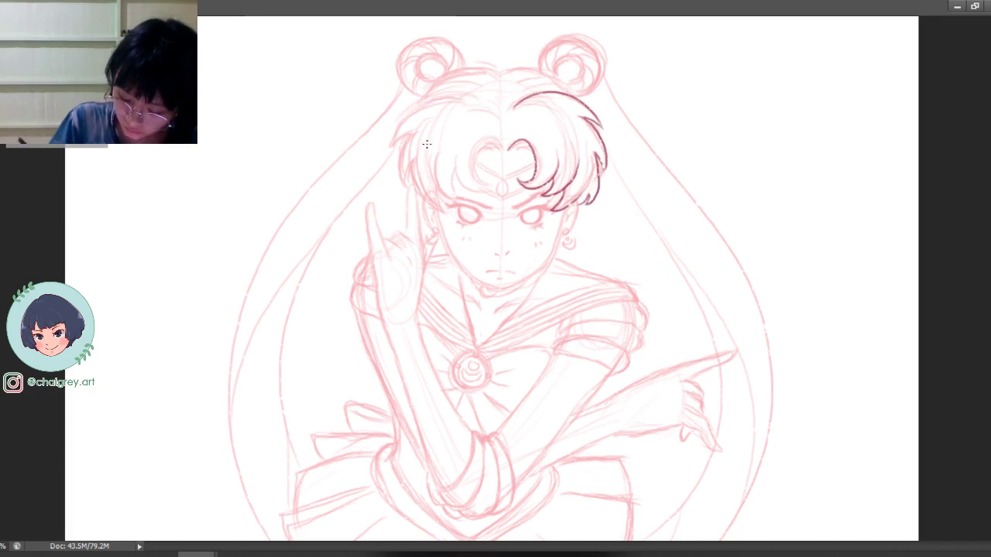
left_click_drag(476, 96, 391, 141)
key("ctrl+z")
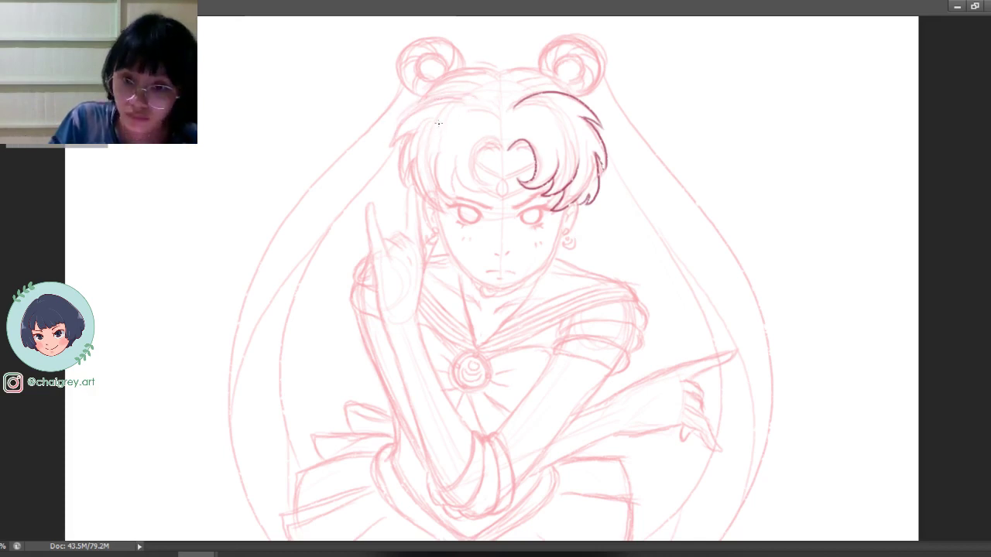
left_click_drag(475, 102, 394, 134)
key("ctrl+z")
mouse_move(482, 97)
left_mouse_down()
mouse_move(395, 126)
mouse_move(418, 131)
left_mouse_up()
key("ctrl+z")
key("ctrl+z")
key("ctrl+z")
Step: Ink the left-hand fringe's outer side edge and the short lock beside it
mouse_move(392, 145)
left_mouse_down()
mouse_move(413, 135)
mouse_move(401, 138)
mouse_move(403, 180)
left_mouse_up()
key("ctrl+z")
key("ctrl+z")
mouse_move(414, 129)
left_mouse_down()
mouse_move(405, 185)
mouse_move(416, 131)
mouse_move(398, 155)
mouse_move(404, 186)
left_mouse_up()
key("ctrl+z")
key("ctrl+z")
left_click_drag(413, 129, 405, 185)
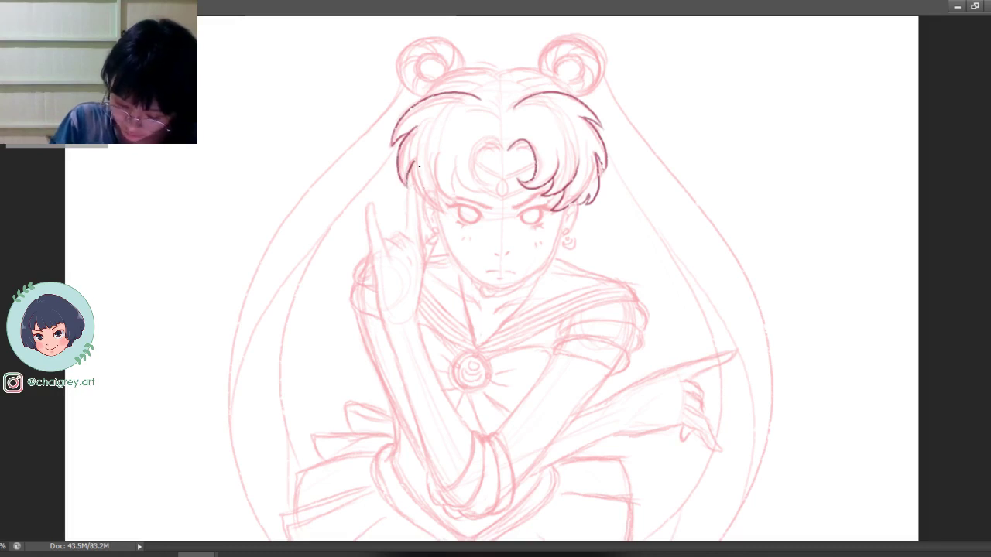
Step: Ink the next pointed lock of the left-hand fringe, extending down beside the temple
key("ctrl+z")
left_click_drag(415, 158, 417, 202)
key("ctrl+z")
left_click_drag(415, 158, 417, 200)
key("ctrl+z")
mouse_move(412, 161)
left_mouse_down()
mouse_move(416, 205)
mouse_move(428, 207)
mouse_move(421, 189)
mouse_move(434, 211)
left_mouse_up()
key("ctrl+z")
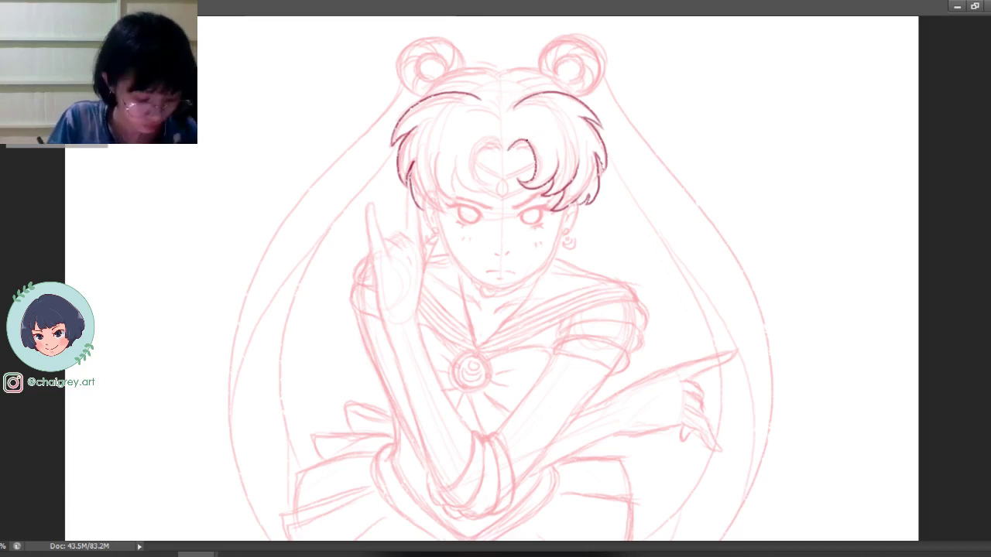
Step: Erase the right-hand fringe curl's inner edge and redraw it with a rounder curve joining the lower lock
key("e")
mouse_move(512, 153)
left_mouse_down()
mouse_move(519, 140)
mouse_move(535, 146)
mouse_move(521, 177)
mouse_move(531, 179)
left_mouse_up()
key("b")
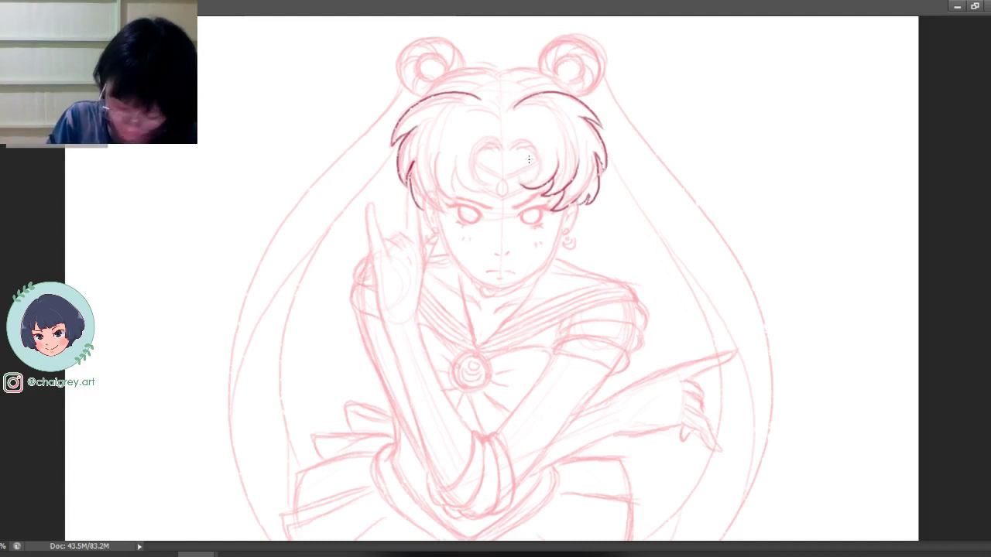
left_click_drag(507, 147, 536, 154)
key("ctrl+z")
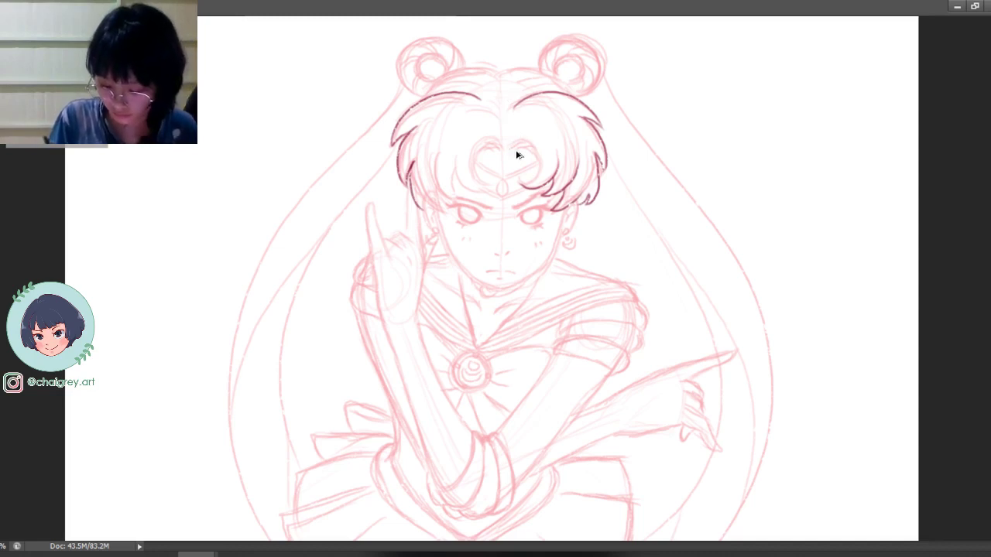
mouse_move(505, 150)
left_mouse_down()
mouse_move(530, 138)
mouse_move(531, 182)
left_mouse_up()
key("ctrl+z")
mouse_move(506, 150)
left_mouse_down()
mouse_move(538, 161)
mouse_move(524, 186)
left_mouse_up()
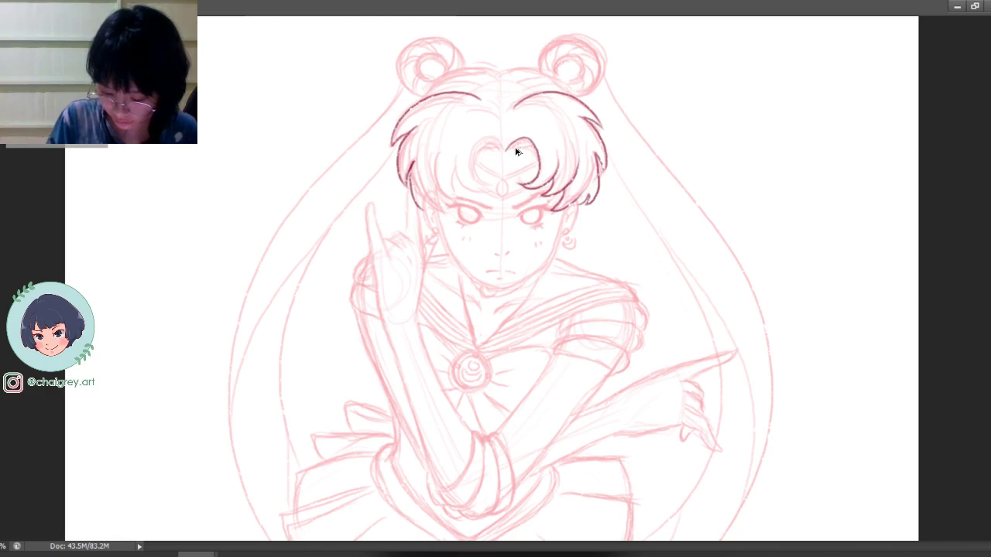
Step: Add short hatching strokes inside the top of the right-hand fringe curl
left_click_drag(519, 147, 536, 151)
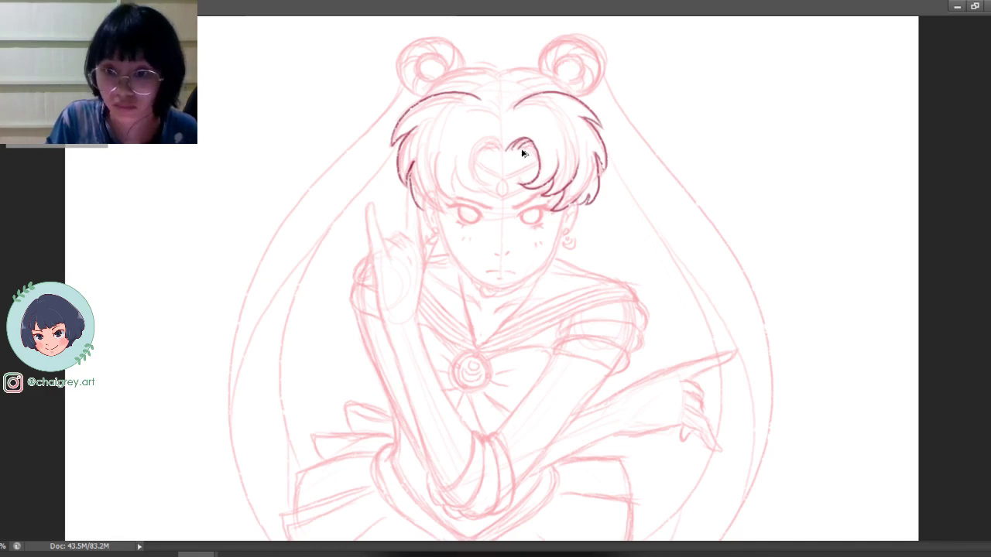
left_click_drag(521, 146, 533, 142)
key("ctrl+z")
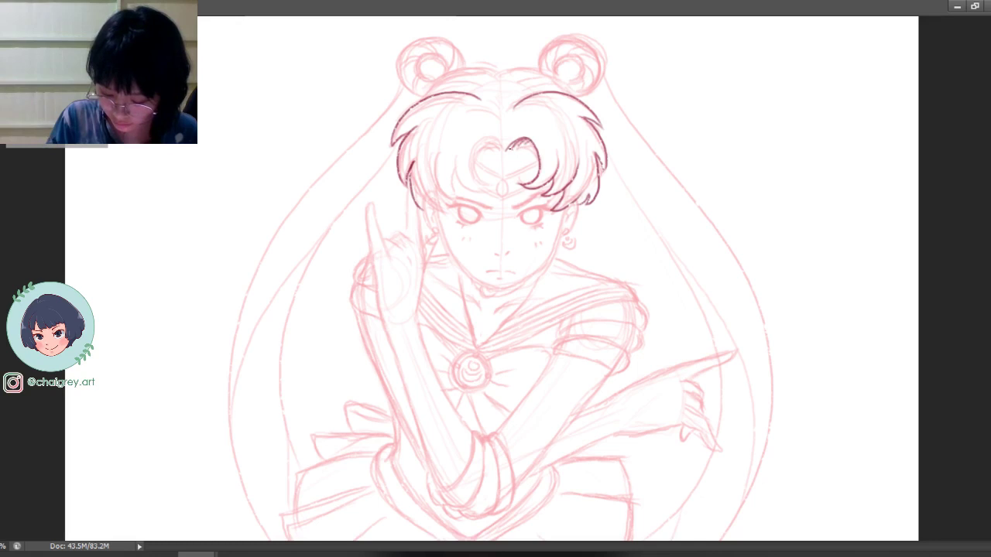
Step: Ink the matching inner edge of the left-hand fringe curl, starting at the forehead's centre point
left_click_drag(505, 150, 476, 142)
key("ctrl+z")
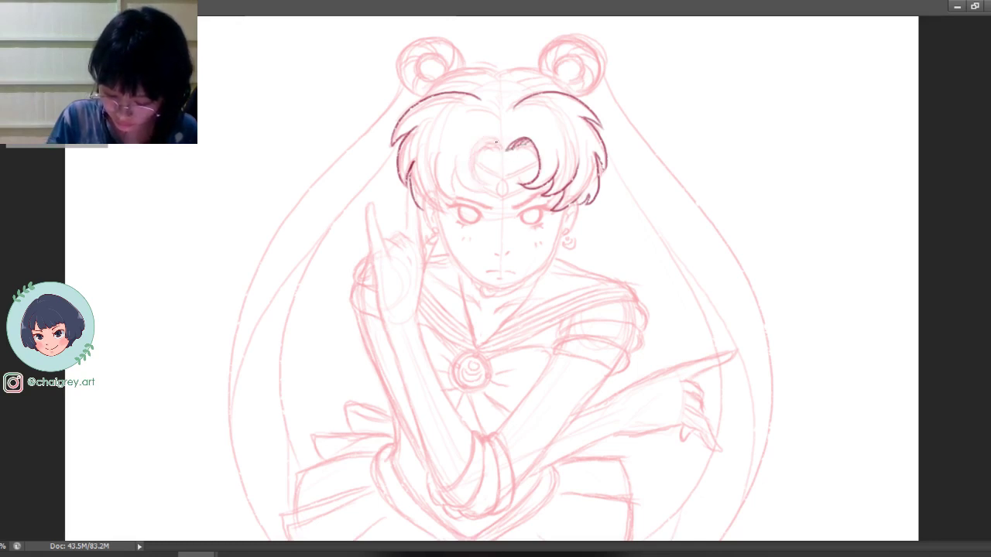
mouse_move(507, 150)
left_mouse_down()
mouse_move(484, 137)
mouse_move(490, 186)
left_mouse_up()
key("ctrl+z")
left_click_drag(506, 150, 489, 187)
Step: Ink the outer edge of the left-hand fringe curl, curving down to meet its pointed lower tip
left_click_drag(453, 158, 489, 190)
key("ctrl+z")
left_click_drag(452, 158, 494, 182)
key("ctrl+z")
left_click_drag(451, 159, 489, 188)
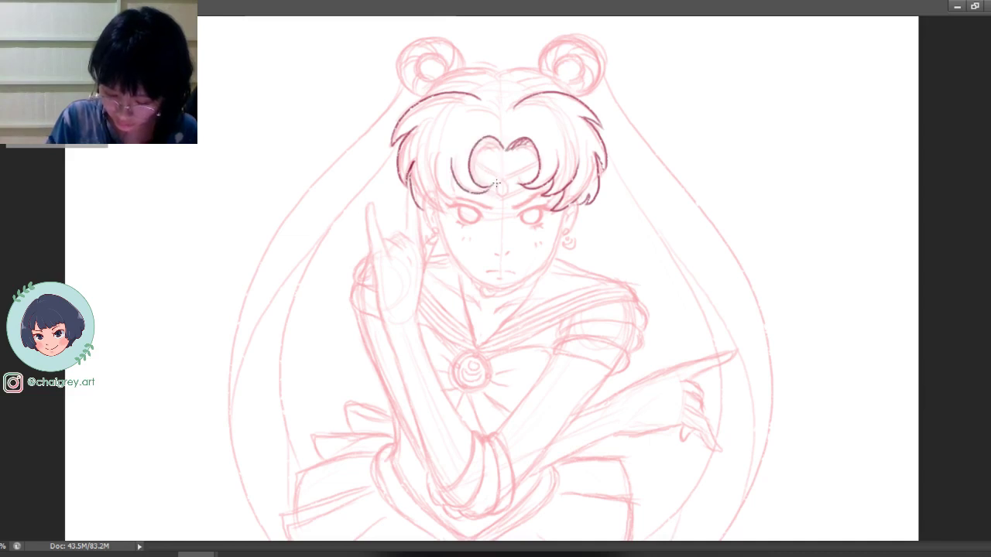
key("ctrl+z")
key("ctrl+z")
key("ctrl+z")
key("ctrl+z")
key("ctrl+z")
mouse_move(457, 154)
left_mouse_down()
mouse_move(456, 181)
mouse_move(502, 175)
left_mouse_up()
Step: Ink the remaining pointed locks of the left-hand fringe between the curl and the temple
left_click_drag(446, 153, 455, 203)
key("ctrl+z")
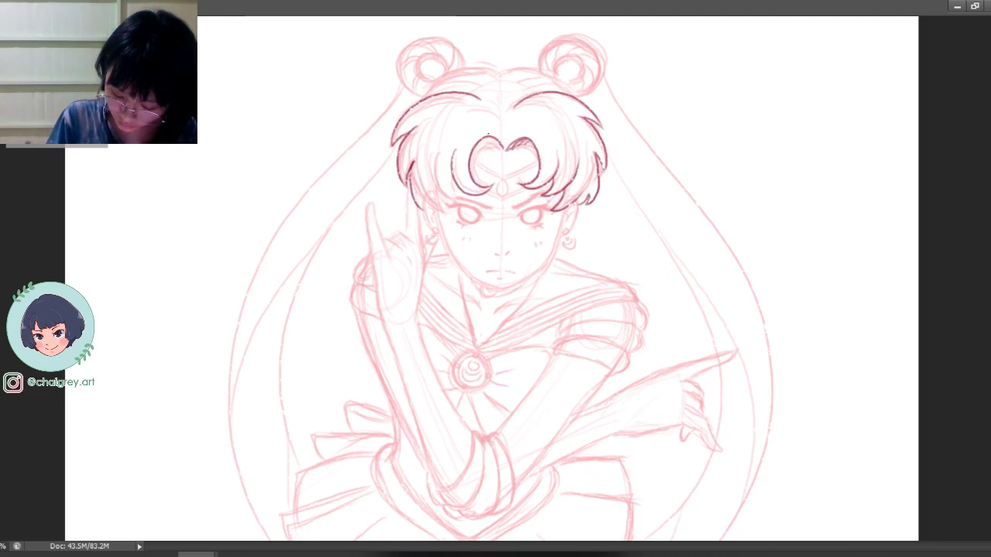
key("ctrl+z")
mouse_move(431, 156)
left_mouse_down()
mouse_move(463, 201)
mouse_move(436, 151)
mouse_move(434, 189)
mouse_move(459, 202)
left_mouse_up()
key("ctrl+z")
mouse_move(420, 159)
left_mouse_down()
mouse_move(419, 194)
mouse_move(445, 215)
left_mouse_up()
key("ctrl+z")
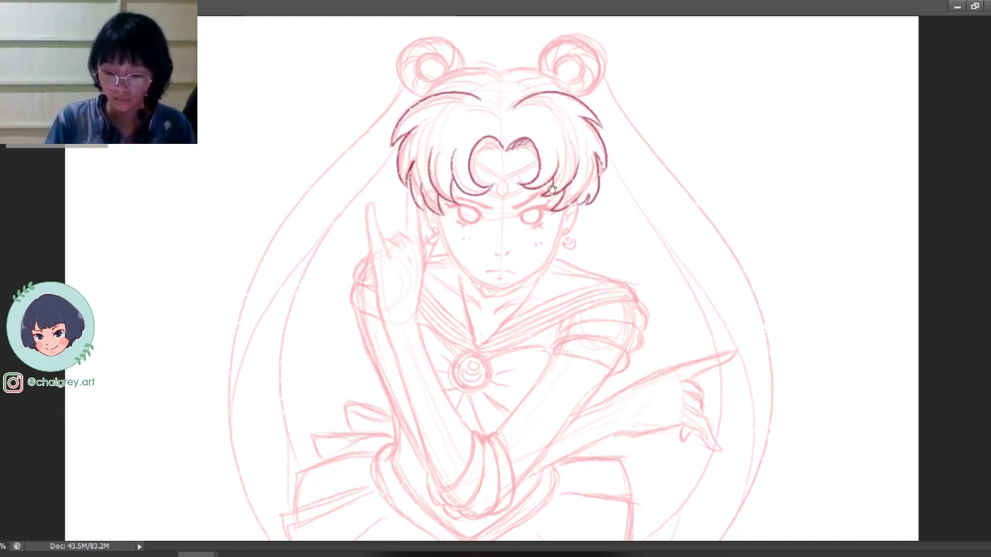
Step: Ink the top contour of the head, curving from the centre parting toward the hair buns
scroll(551, 187, "up", 1)
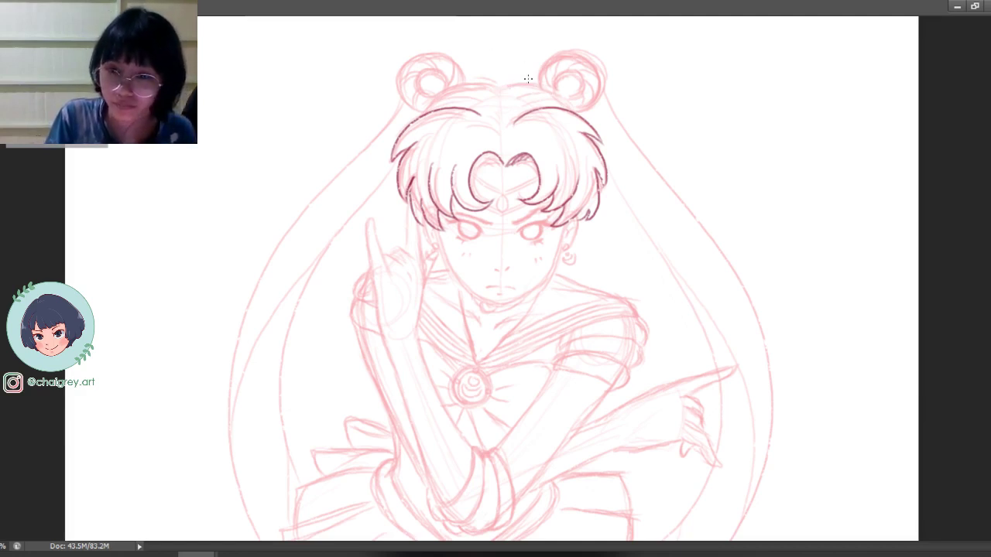
mouse_move(502, 90)
left_mouse_down()
mouse_move(554, 93)
mouse_move(573, 109)
mouse_move(551, 93)
mouse_move(564, 104)
mouse_move(452, 89)
mouse_move(470, 86)
mouse_move(429, 105)
left_mouse_up()
key("ctrl+z")
key("ctrl+alt+z")
key("ctrl+alt+z")
key("ctrl+alt+z")
key("ctrl+alt+z")
key("ctrl+alt+z")
key("ctrl+alt+z")
key("ctrl+alt+z")
key("ctrl+alt+z")
key("ctrl+alt+z")
left_click_drag(501, 90, 431, 101)
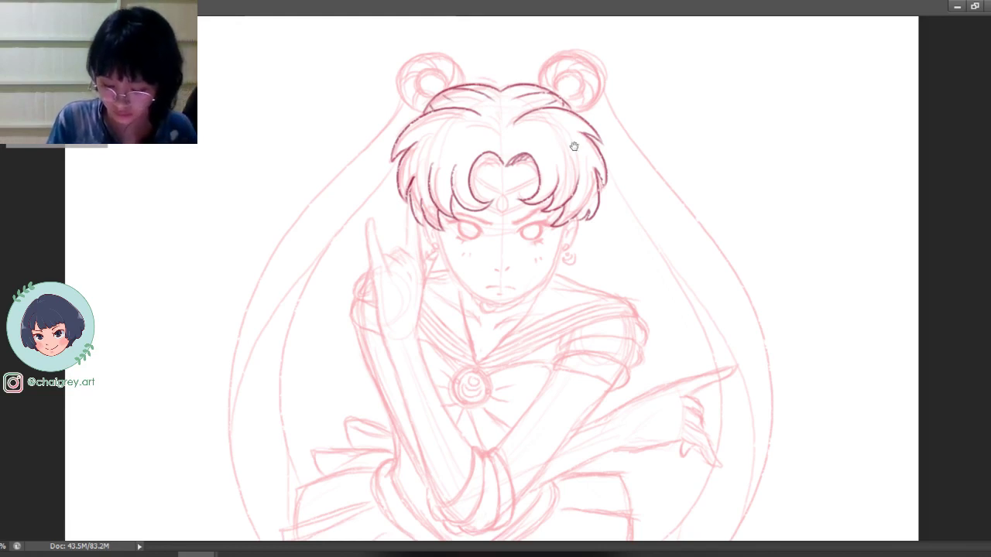
Step: Ink the round outer outline of the right-hand hair bun
scroll(572, 141, "down", 2)
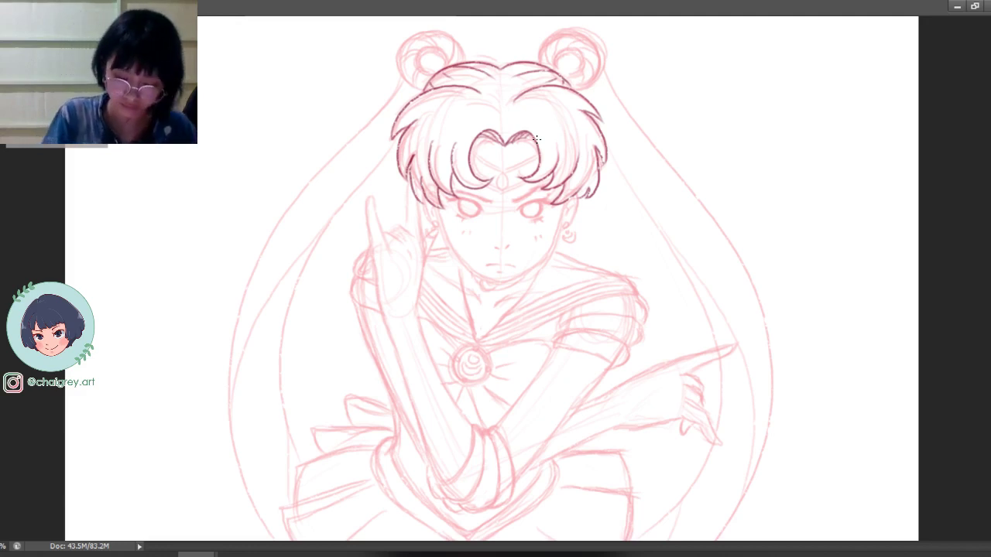
scroll(511, 138, "up", 3)
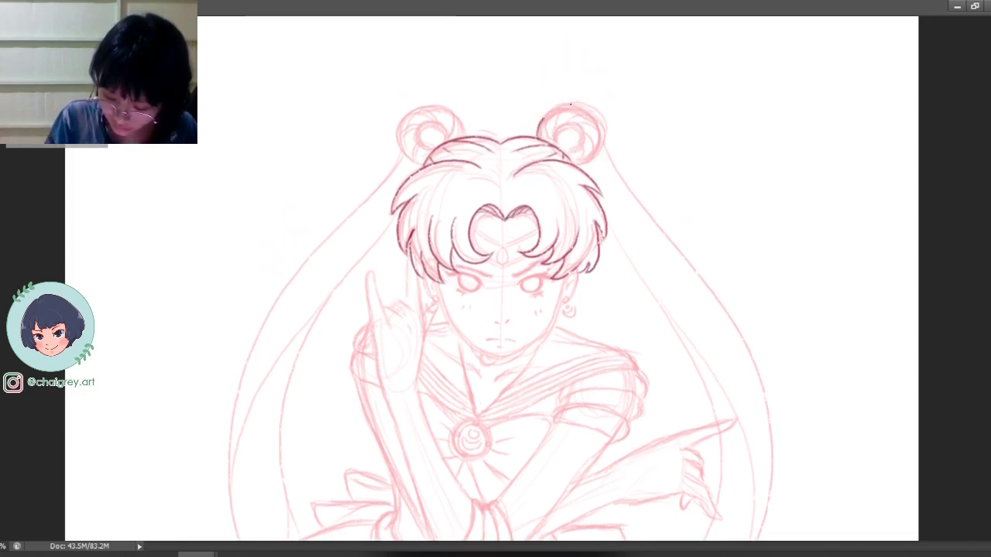
mouse_move(540, 137)
left_mouse_down()
mouse_move(569, 106)
mouse_move(600, 163)
left_mouse_up()
key("ctrl+z")
mouse_move(540, 138)
left_mouse_down()
mouse_move(559, 103)
mouse_move(602, 160)
left_mouse_up()
key("ctrl+z")
left_click_drag(540, 137, 580, 162)
key("ctrl+z")
left_click_drag(539, 138, 588, 164)
key("ctrl+z")
mouse_move(540, 138)
left_mouse_down()
mouse_move(578, 102)
mouse_move(582, 164)
left_mouse_up()
key("ctrl+z")
mouse_move(540, 138)
left_mouse_down()
mouse_move(602, 149)
mouse_move(539, 137)
mouse_move(553, 110)
mouse_move(588, 164)
left_mouse_up()
key("ctrl+z")
key("ctrl+z")
mouse_move(540, 138)
left_mouse_down()
mouse_move(590, 167)
mouse_move(579, 107)
mouse_move(590, 164)
mouse_move(537, 127)
mouse_move(586, 153)
mouse_move(574, 106)
mouse_move(588, 158)
left_mouse_up()
key("ctrl+z")
key("ctrl+z")
key("ctrl+z")
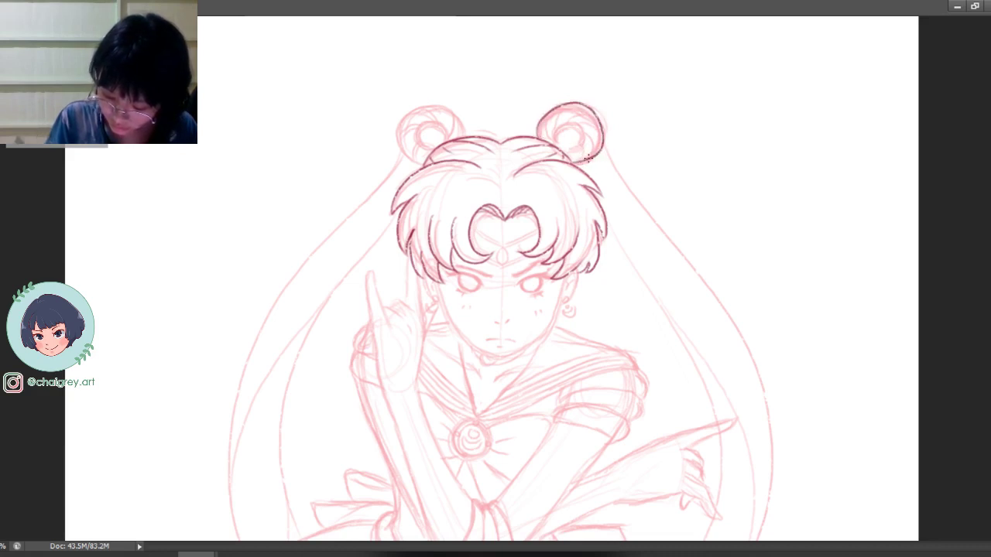
Step: Redraw the right-hand bun's outer arc and close its outline along the lower outer edge
key("ctrl+z")
mouse_move(540, 137)
left_mouse_down()
mouse_move(567, 99)
mouse_move(596, 137)
mouse_move(544, 117)
mouse_move(599, 143)
mouse_move(598, 124)
mouse_move(583, 169)
mouse_move(571, 159)
mouse_move(600, 128)
left_mouse_up()
key("ctrl+z")
key("ctrl+z")
key("ctrl+z")
left_click_drag(573, 163, 601, 126)
key("ctrl+z")
left_click_drag(574, 163, 602, 132)
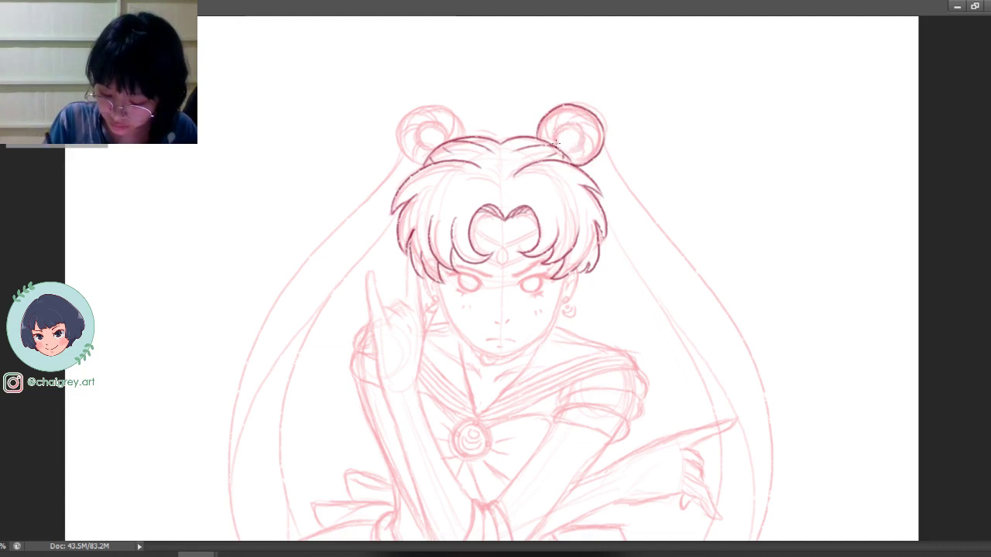
Step: Ink the small inner circle of the right-hand hair bun
mouse_move(554, 132)
left_mouse_down()
mouse_move(578, 146)
mouse_move(558, 126)
mouse_move(579, 141)
mouse_move(554, 142)
mouse_move(578, 124)
mouse_move(576, 155)
mouse_move(565, 154)
mouse_move(586, 143)
left_mouse_up()
key("ctrl+z")
key("ctrl+z")
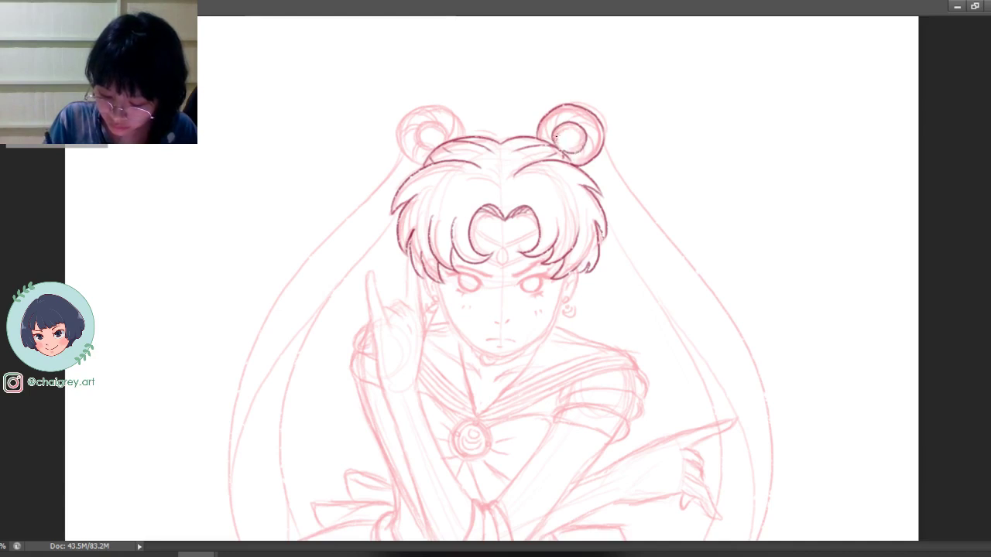
key("ctrl+z")
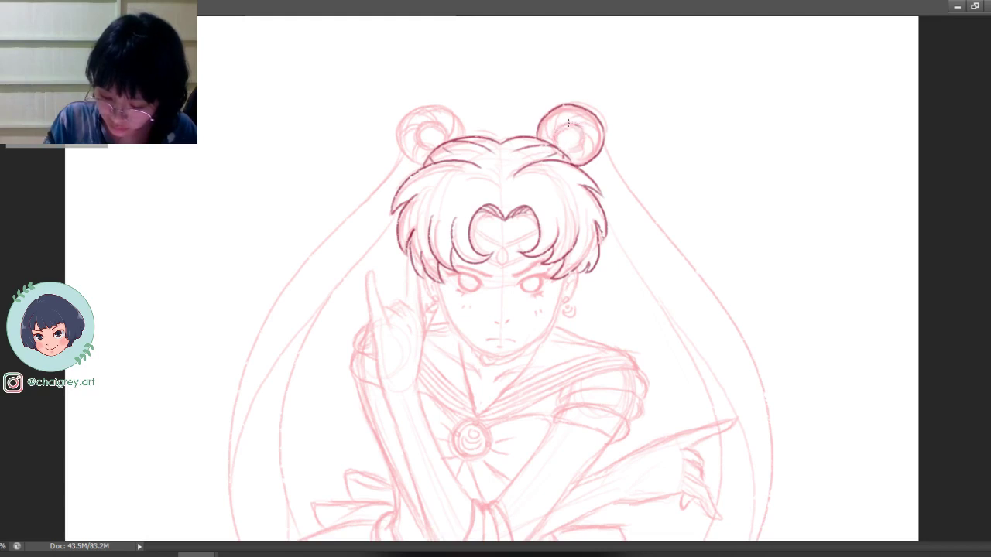
mouse_move(566, 151)
left_mouse_down()
mouse_move(581, 144)
mouse_move(577, 130)
mouse_move(557, 147)
left_mouse_up()
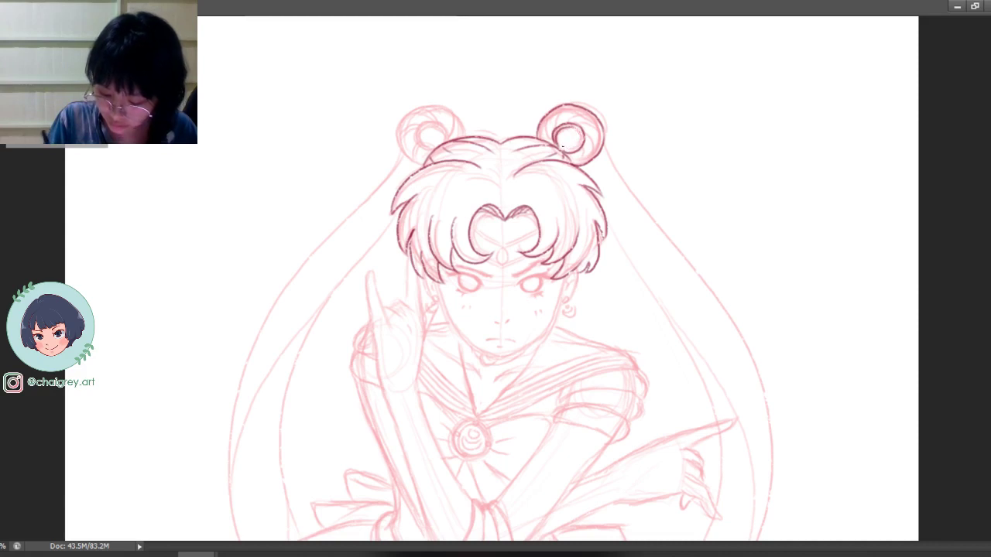
left_click_drag(561, 150, 706, 171)
key("ctrl+alt+z")
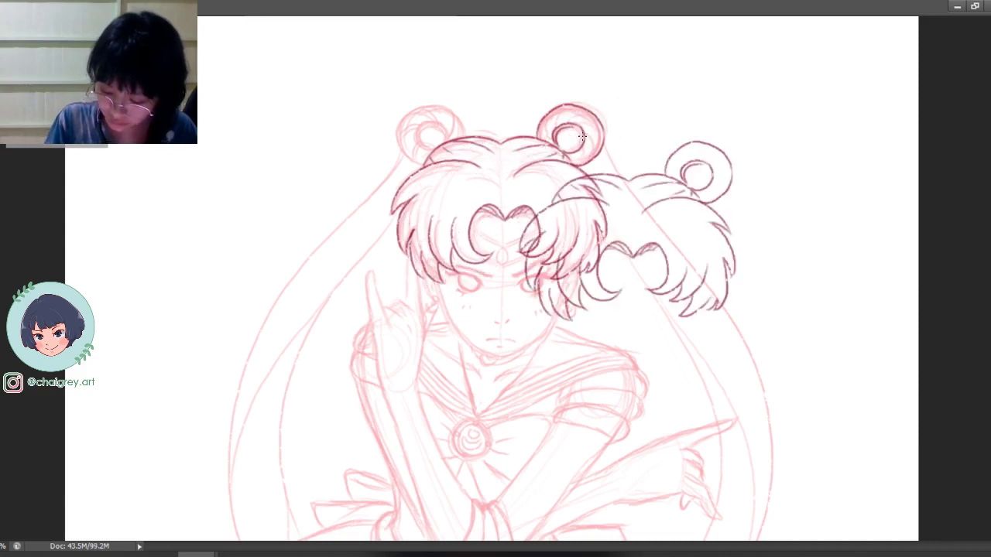
key("ctrl+z")
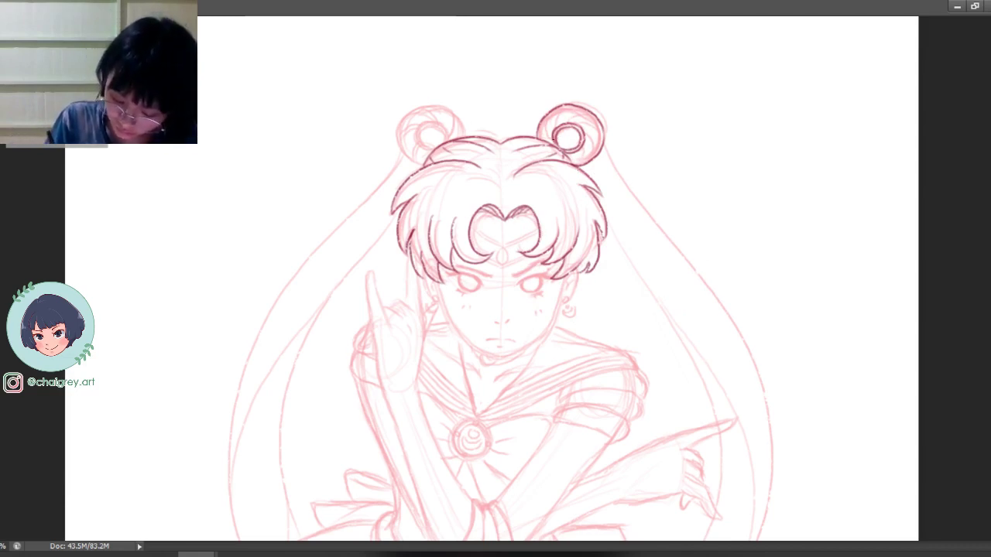
Step: Ink the curved strand lines between the inner circle and outer outline of the right-hand hair bun
left_click_drag(554, 124, 576, 118)
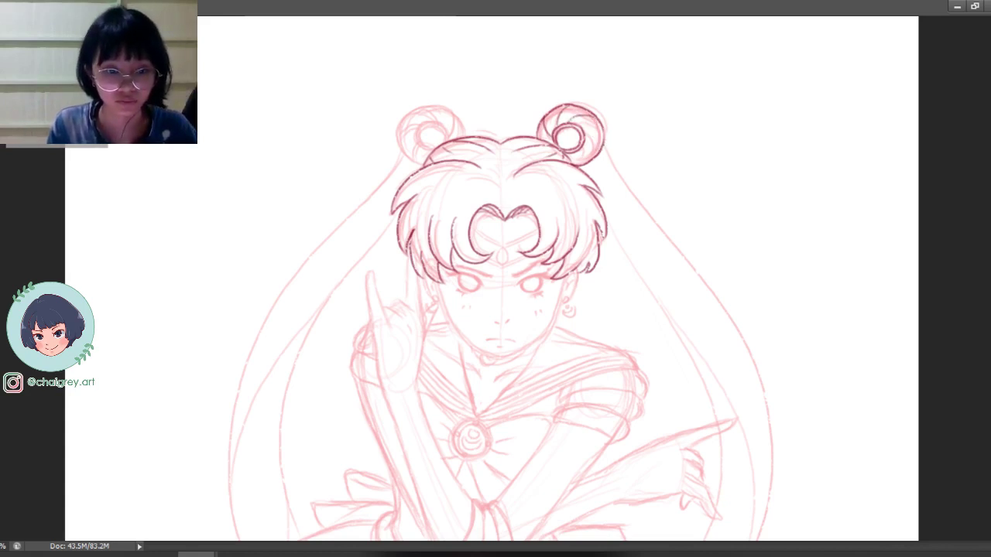
key("alt+Tab")
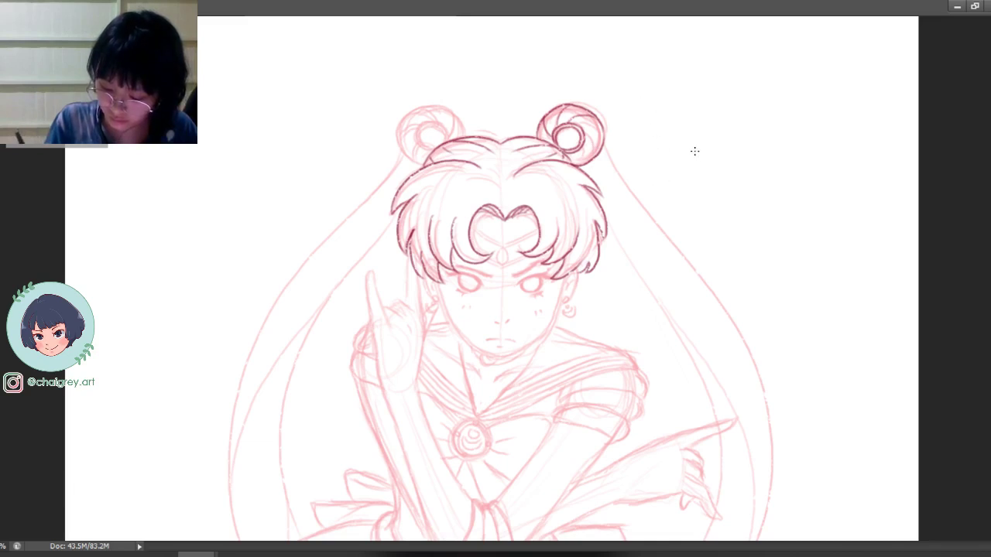
mouse_move(648, 101)
left_mouse_down()
mouse_move(673, 119)
mouse_move(670, 175)
left_mouse_up()
key("ctrl+z")
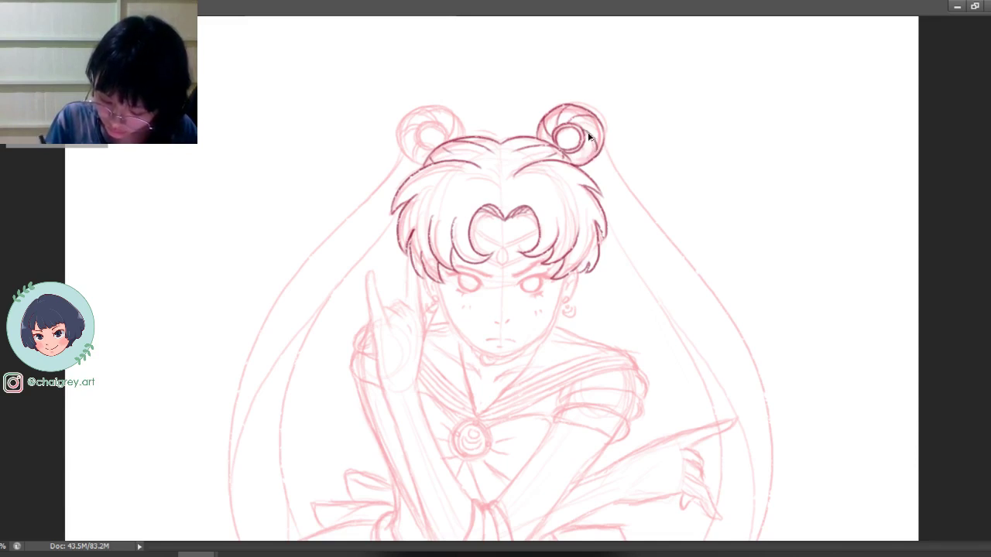
mouse_move(585, 129)
left_mouse_down()
mouse_move(596, 155)
mouse_move(584, 161)
left_mouse_up()
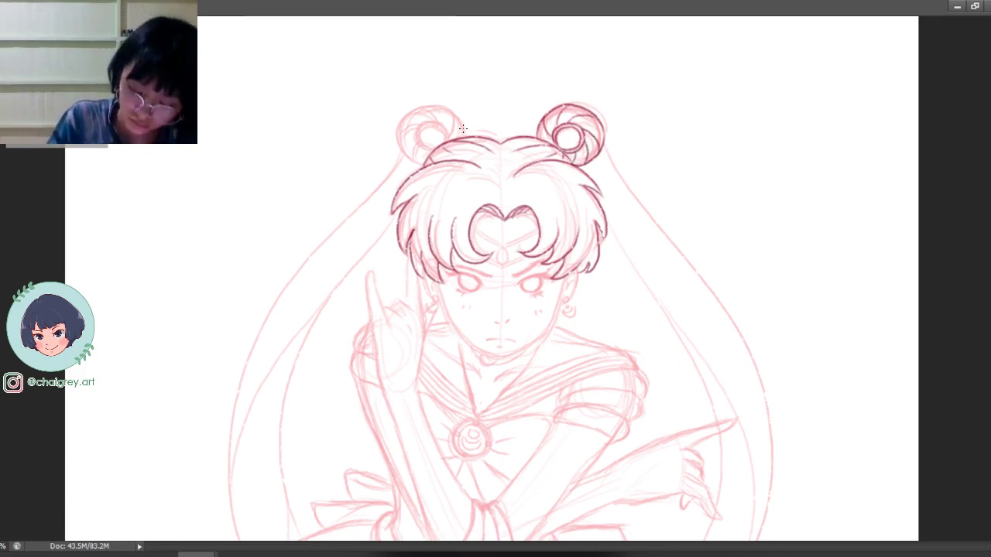
Step: Ink the round outer outline and small inner circle of the left-hand hair bun
mouse_move(463, 139)
left_mouse_down()
mouse_move(422, 110)
mouse_move(443, 147)
mouse_move(407, 110)
mouse_move(443, 149)
mouse_move(396, 144)
mouse_move(454, 148)
mouse_move(459, 137)
mouse_move(429, 106)
mouse_move(409, 163)
mouse_move(456, 145)
mouse_move(410, 126)
mouse_move(442, 144)
mouse_move(442, 136)
mouse_move(409, 137)
mouse_move(448, 145)
mouse_move(412, 137)
mouse_move(445, 147)
mouse_move(443, 137)
mouse_move(412, 142)
mouse_move(445, 145)
mouse_move(425, 125)
mouse_move(427, 151)
left_mouse_up()
key("ctrl+z")
key("ctrl+z")
key("ctrl+z")
key("ctrl+z")
key("ctrl+z")
key("ctrl+z")
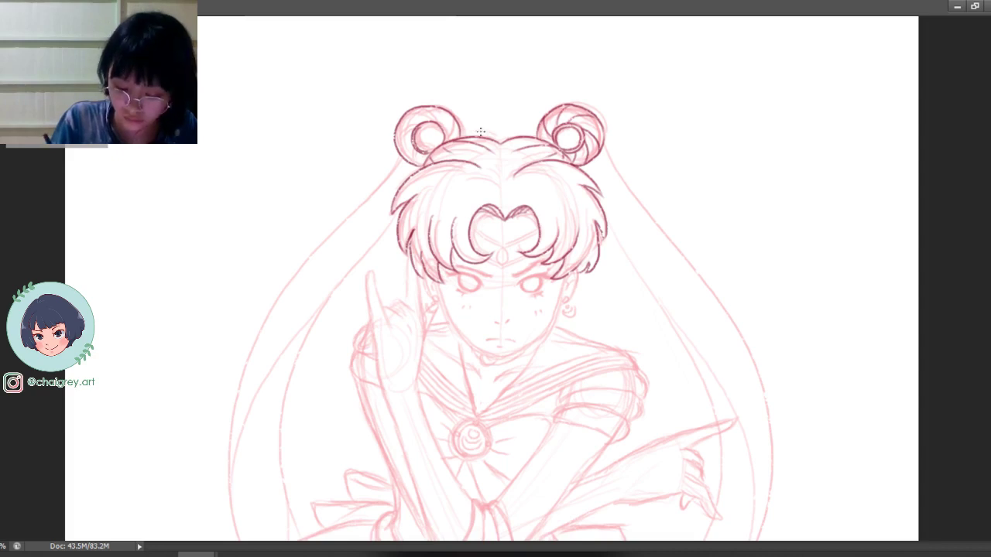
Step: Ink the curved strand lines radiating from the inner circle of the left-hand hair bun
left_click_drag(418, 127, 437, 142)
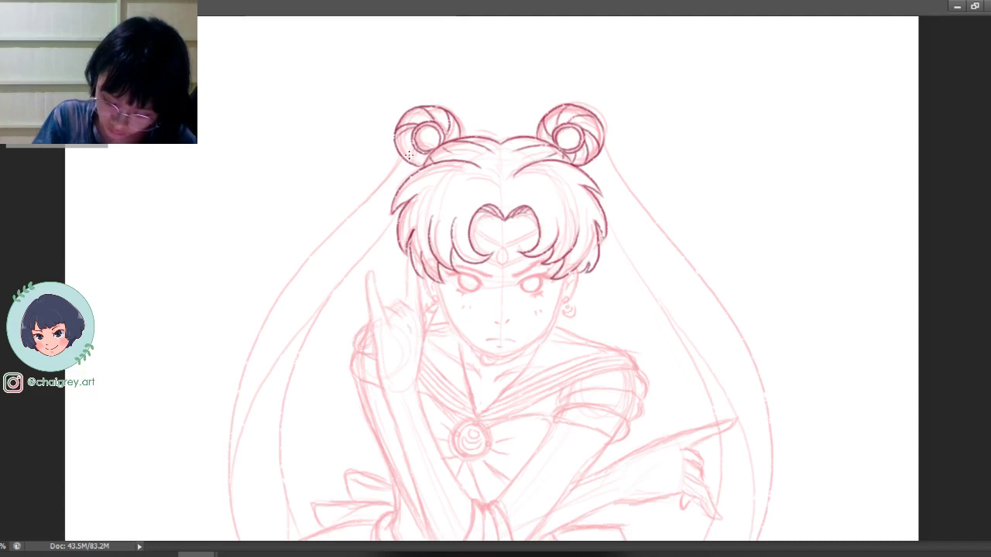
left_click_drag(427, 104, 440, 127)
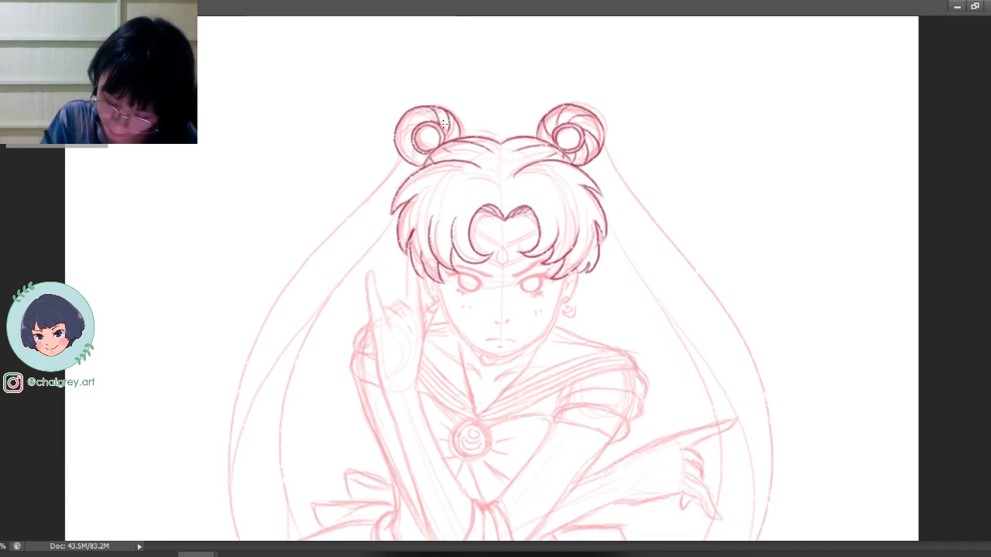
mouse_move(424, 117)
left_mouse_down()
mouse_move(399, 124)
mouse_move(400, 153)
mouse_move(431, 167)
left_mouse_up()
key("ctrl+z")
key("ctrl+z")
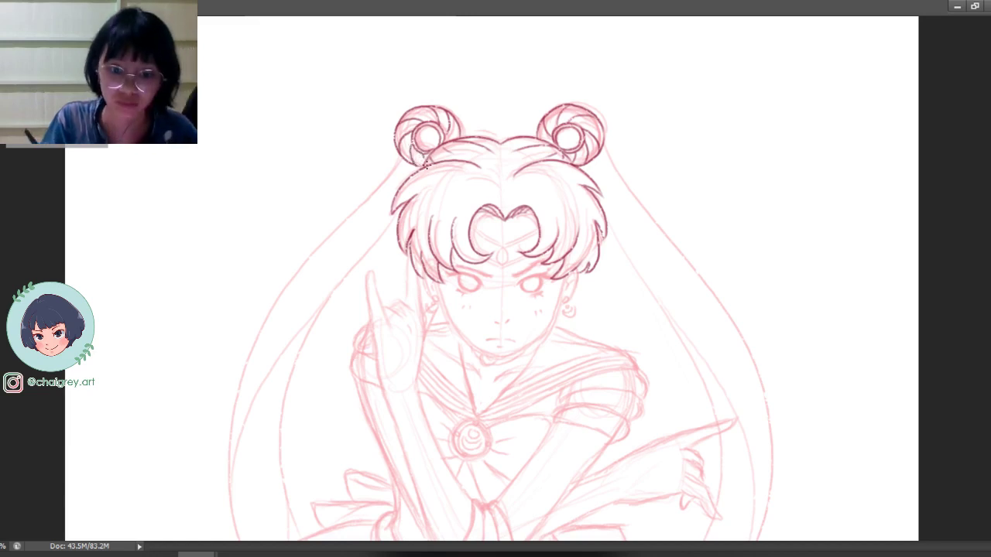
Step: Finish the left-hand bun's strands and ink a short zigzag parting line between the crown and the fringe
mouse_move(451, 117)
left_mouse_down()
mouse_move(423, 103)
mouse_move(438, 126)
mouse_move(423, 106)
mouse_move(438, 121)
mouse_move(402, 121)
left_mouse_up()
key("ctrl+z")
key("ctrl+z")
key("ctrl+z")
key("ctrl+z")
key("ctrl+z")
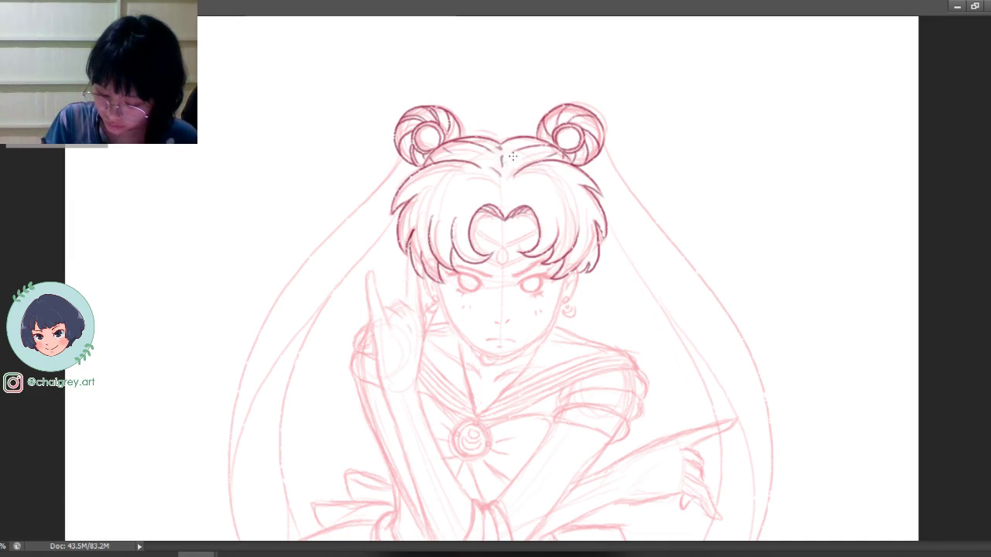
left_click_drag(503, 156, 501, 167)
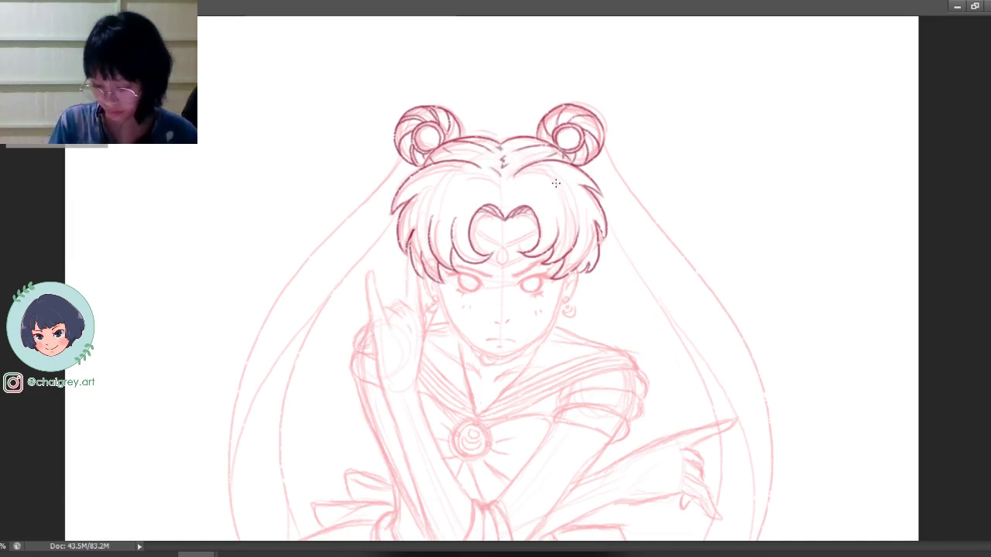
Step: Ink the face contour from below the fringe down both cheeks to meet at the chin
scroll(557, 283, "down", 3)
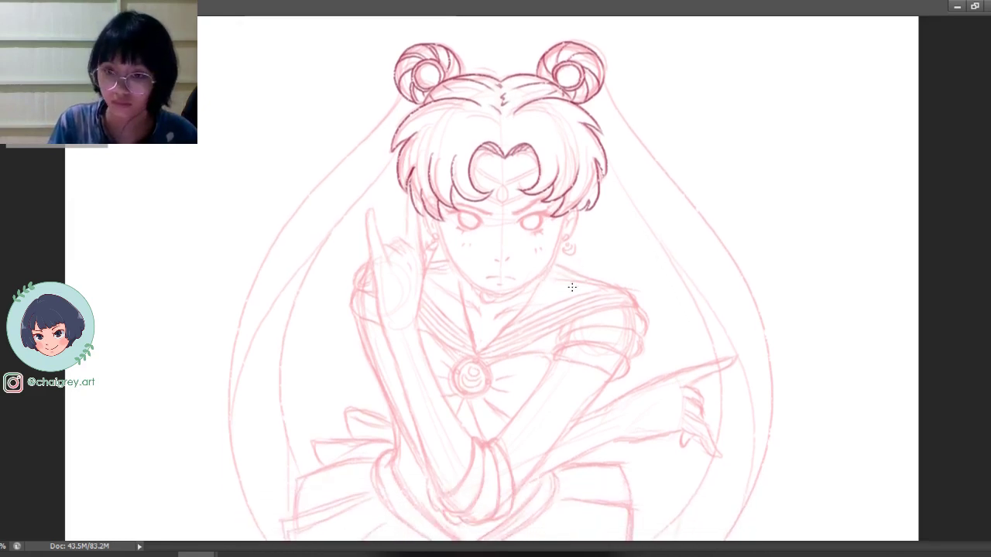
scroll(517, 348, "down", 2)
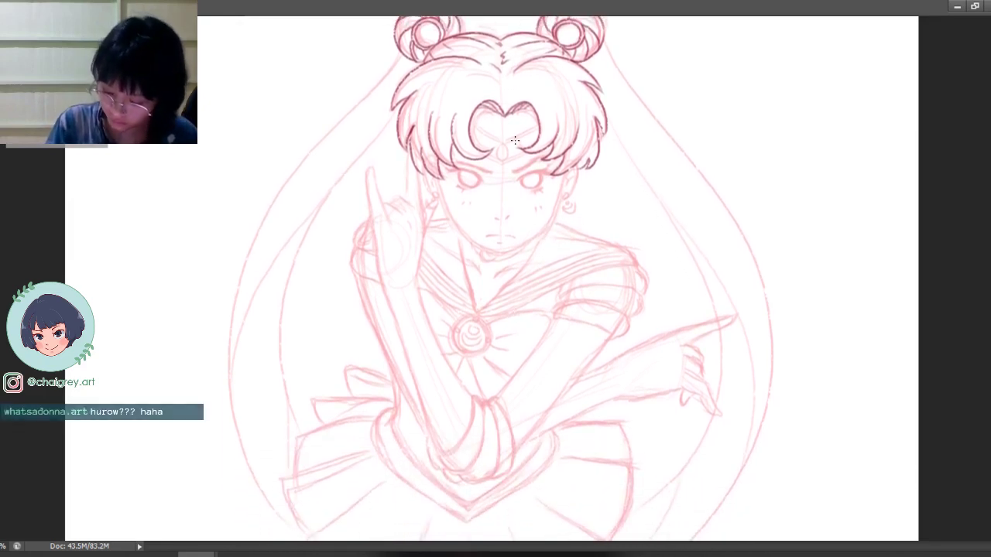
left_click_drag(436, 179, 467, 239)
key("ctrl+z")
left_click_drag(436, 181, 488, 253)
key("ctrl+z")
mouse_move(435, 175)
left_mouse_down()
mouse_move(447, 214)
mouse_move(485, 249)
left_mouse_up()
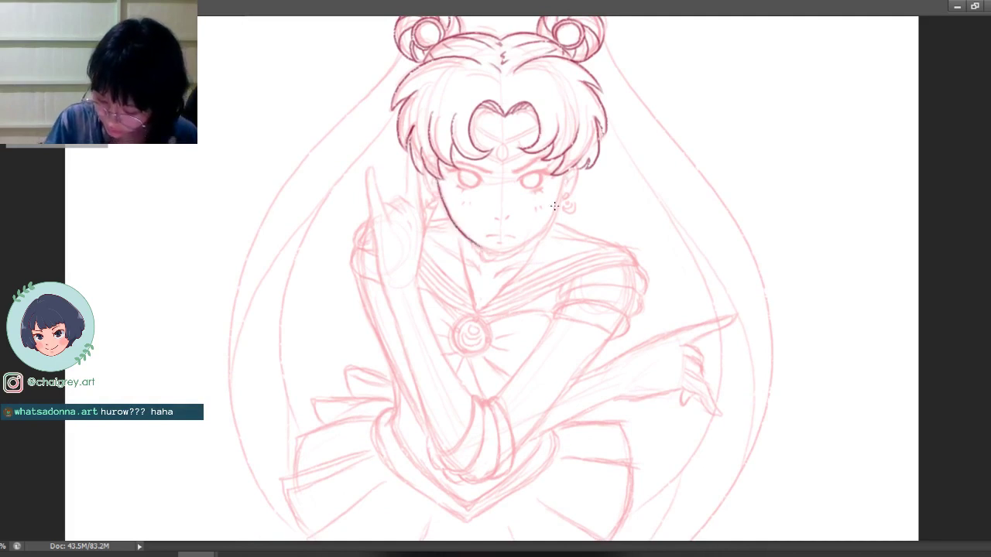
mouse_move(561, 179)
left_mouse_down()
mouse_move(509, 258)
mouse_move(477, 246)
mouse_move(519, 251)
mouse_move(473, 245)
mouse_move(530, 242)
left_mouse_up()
key("ctrl+z")
key("ctrl+z")
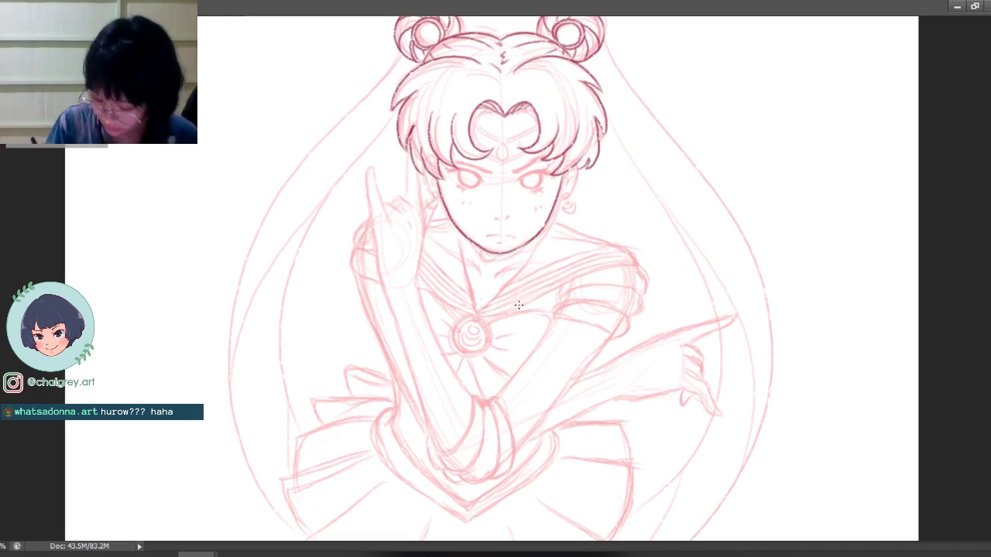
Step: Ink the outer outlines of both ears below the side locks of the fringe
left_click_drag(421, 168, 447, 198)
key("ctrl+z")
left_click_drag(576, 173, 559, 200)
key("ctrl+z")
key("ctrl+z")
left_click_drag(574, 164, 559, 207)
key("ctrl+z")
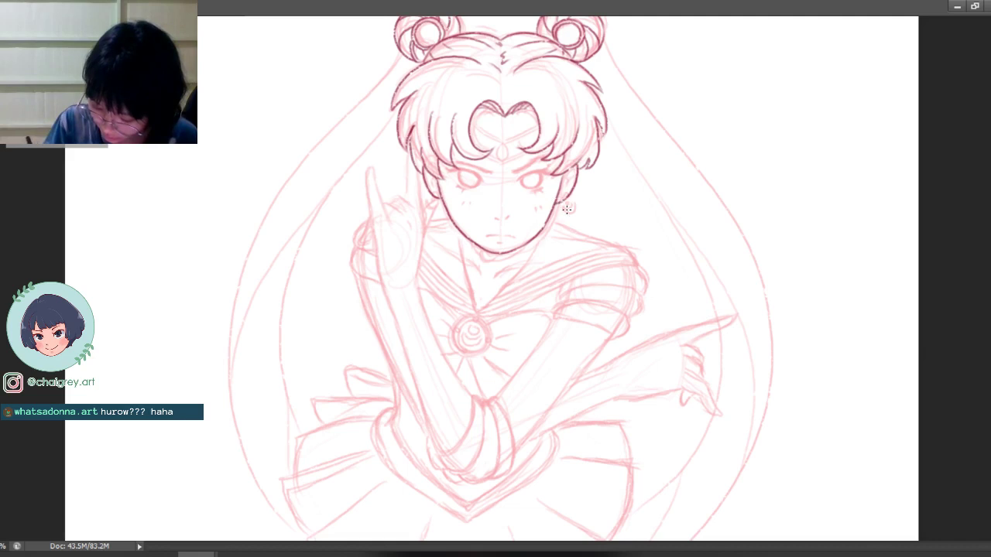
Step: Redraw the right-hand ear's outer contour from the side lock down to the cheek
key("ctrl+z")
left_click_drag(576, 163, 560, 206)
key("ctrl+z")
left_click_drag(576, 164, 559, 203)
key("ctrl+z")
left_click_drag(576, 171, 559, 206)
key("ctrl+z")
left_click_drag(579, 159, 559, 205)
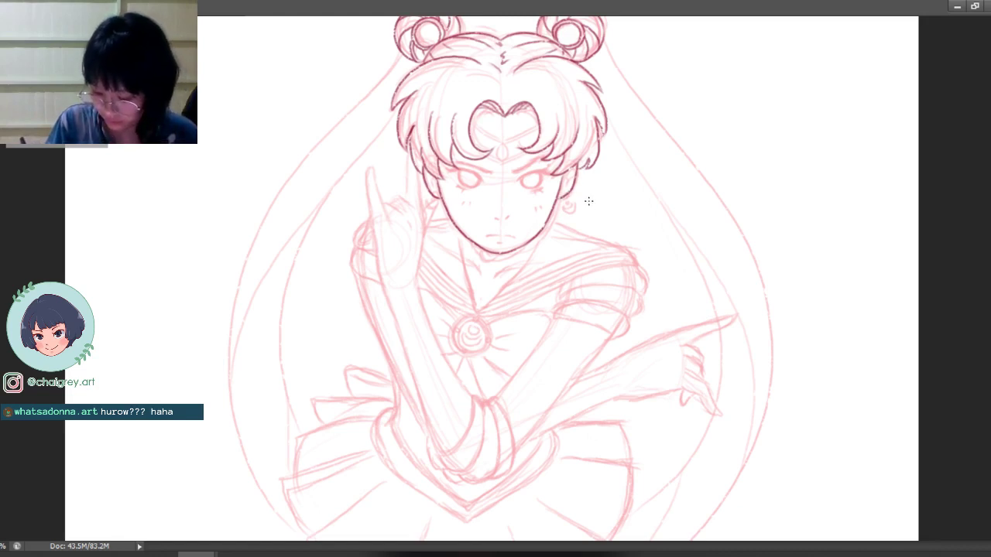
Step: Refine the right-hand ear's outline and ink the inner fold lines of both ears
key("ctrl+z")
left_click_drag(579, 164, 559, 203)
key("ctrl+z")
left_click_drag(577, 167, 559, 203)
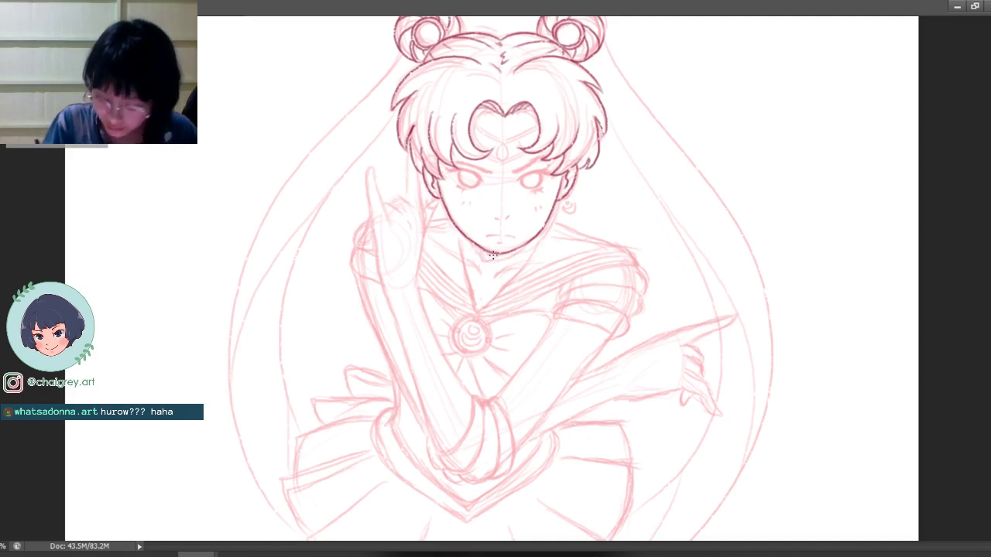
left_click_drag(479, 253, 493, 257)
key("ctrl+z")
key("ctrl+z")
key("ctrl+z")
key("ctrl+z")
key("ctrl+z")
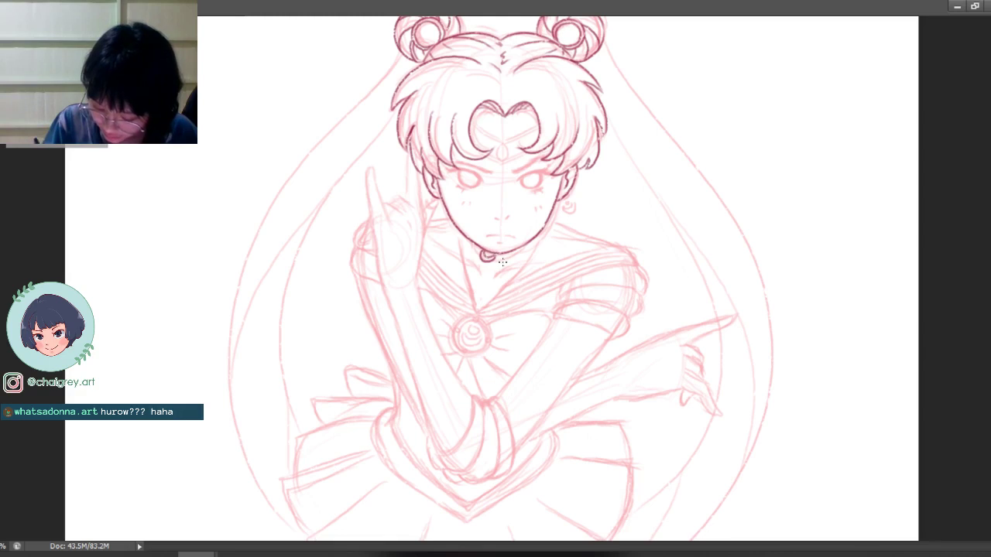
key("ctrl+z")
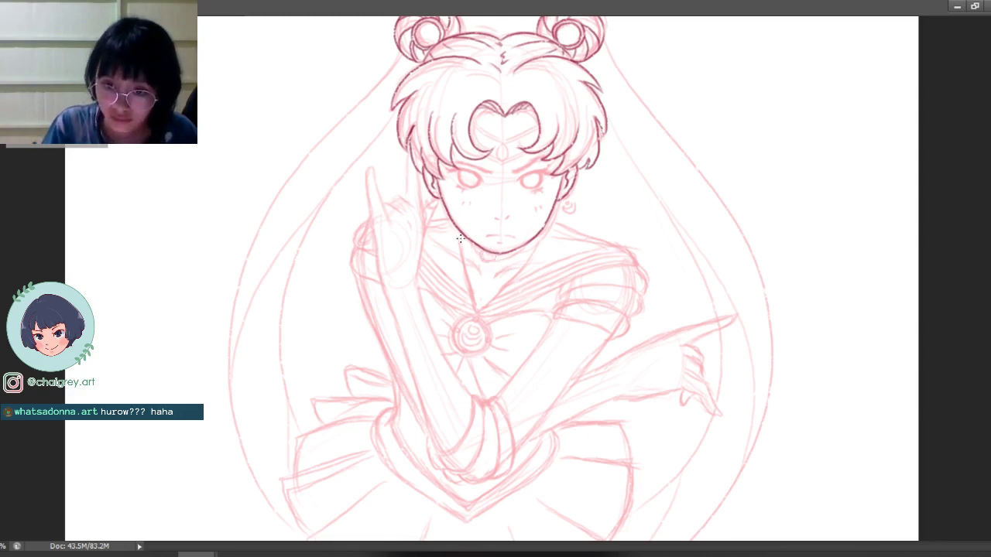
Step: Ink the choker band and its small round pendant just beneath the chin
left_click_drag(483, 252, 494, 254)
key("ctrl+z")
key("ctrl+z")
key("ctrl+z")
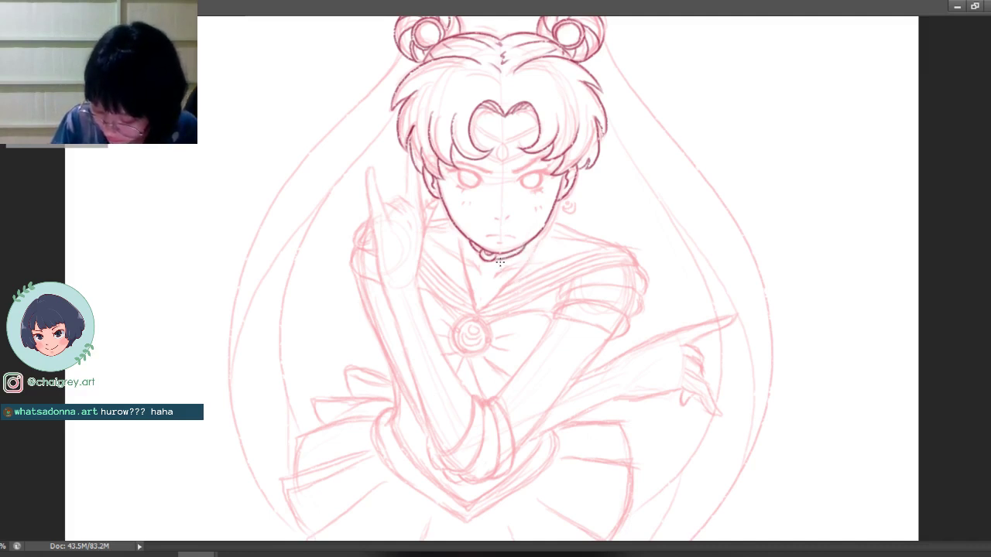
Step: Ink the two V-neckline edges from both sides of the neck down to the point above the brooch
key("space")
mouse_move(515, 356)
left_mouse_down()
mouse_move(519, 433)
mouse_move(522, 334)
left_mouse_up()
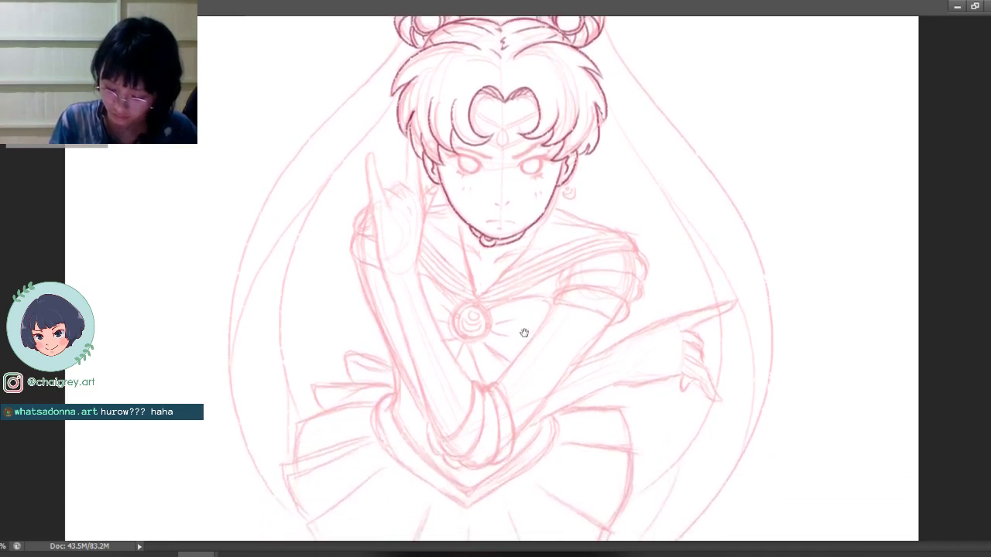
key("ctrl+z")
left_click_drag(461, 221, 477, 297)
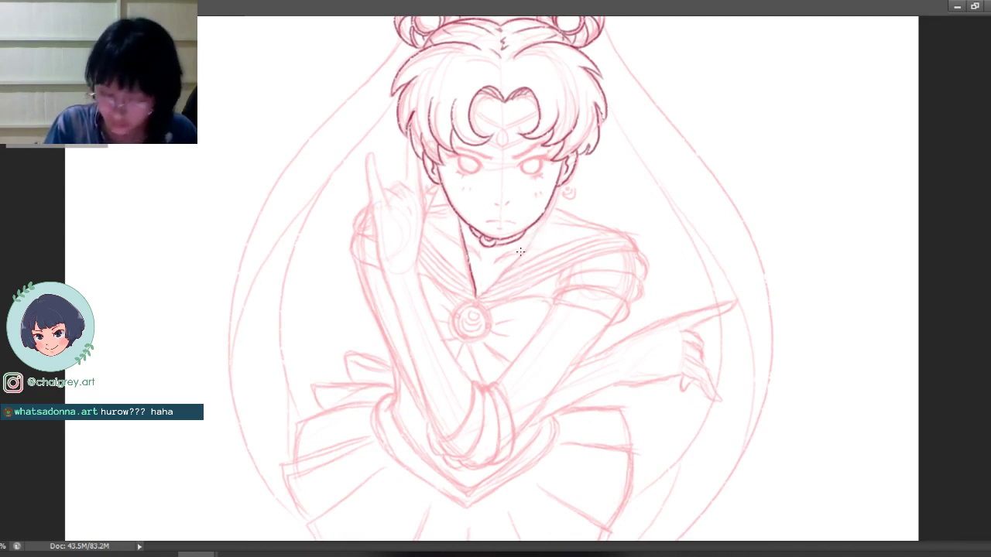
left_click_drag(541, 219, 475, 300)
key("ctrl+z")
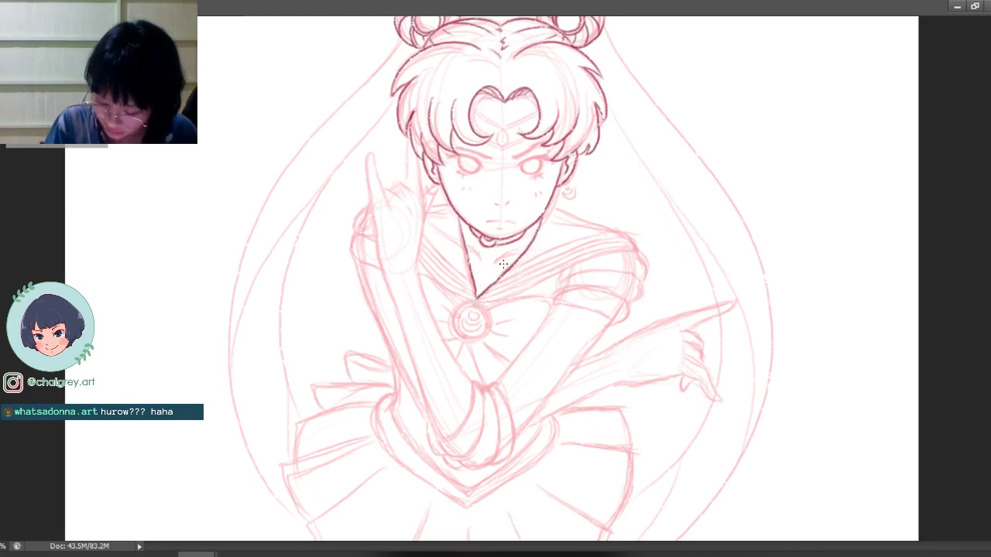
Step: Ink the short collarbone lines on both sides inside the V-neckline
mouse_move(493, 262)
left_mouse_down()
mouse_move(531, 249)
mouse_move(484, 261)
mouse_move(474, 243)
mouse_move(495, 262)
mouse_move(529, 249)
left_mouse_up()
key("ctrl+z")
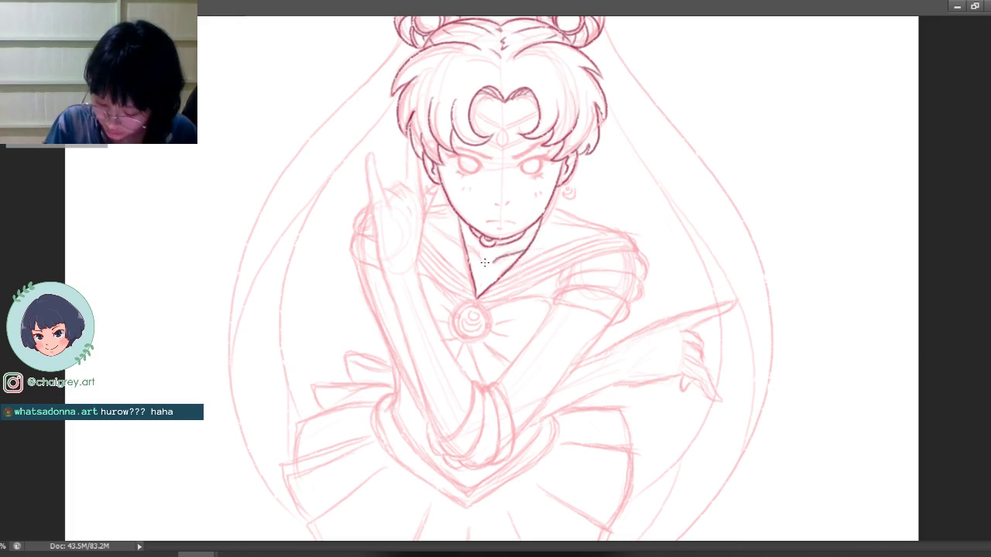
left_click_drag(467, 246, 481, 259)
key("ctrl+z")
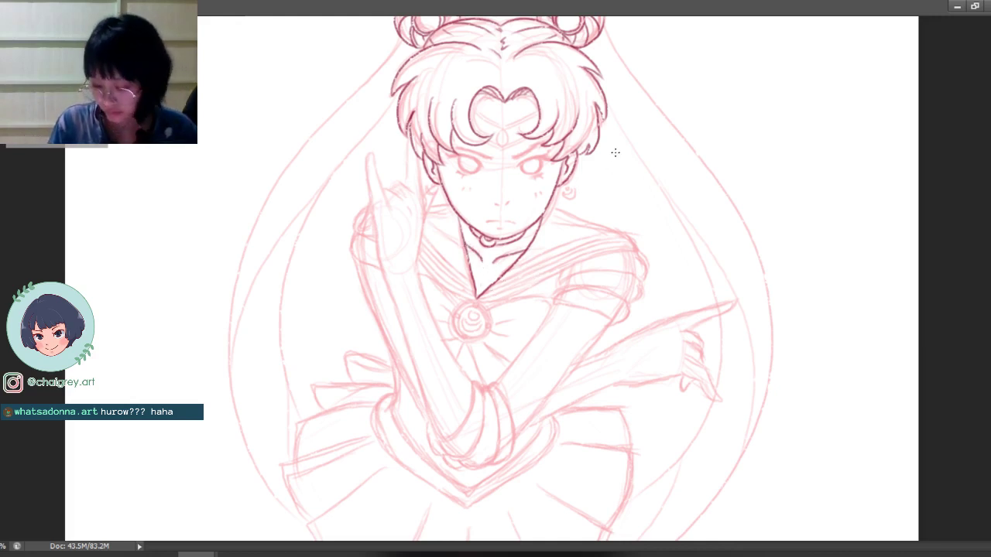
Step: Ink the right-hand side of the sailor collar, its shoulder edge and its lower edge from the neckline point
left_click_drag(627, 233, 597, 294)
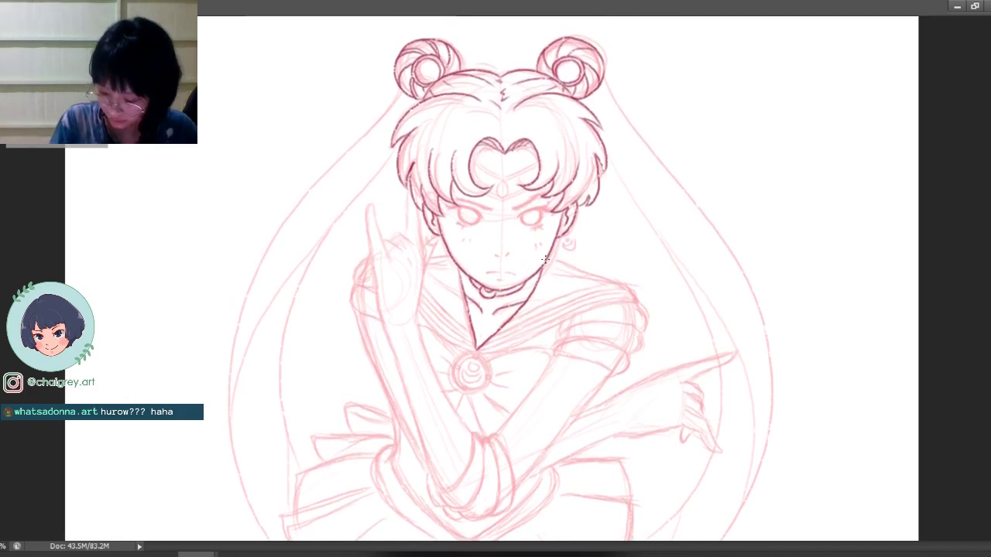
mouse_move(545, 262)
left_mouse_down()
mouse_move(620, 282)
mouse_move(641, 309)
left_mouse_up()
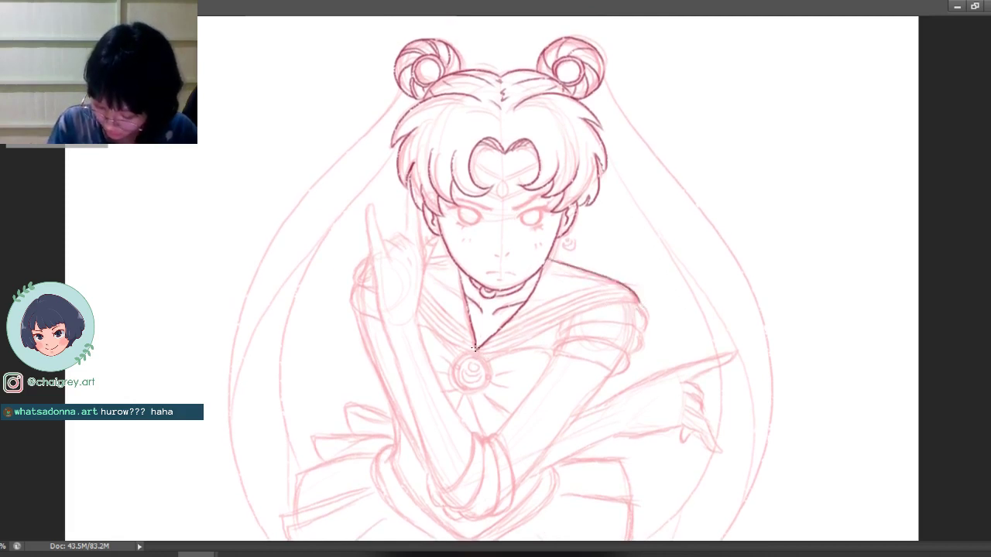
left_click_drag(478, 353, 641, 306)
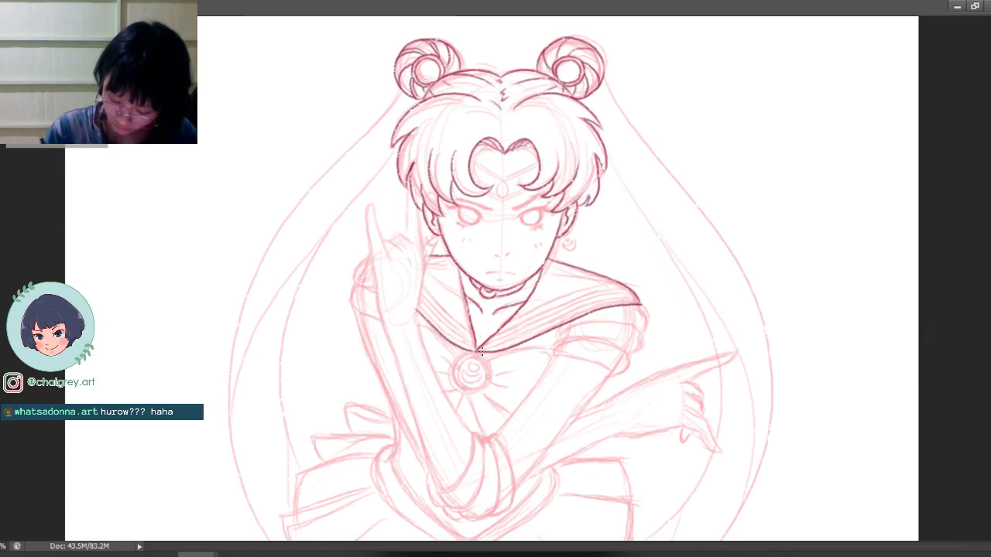
Step: Ink the left-hand sailor collar's lower edge, curving from beside the raised hand to the neckline point
left_click_drag(413, 308, 476, 349)
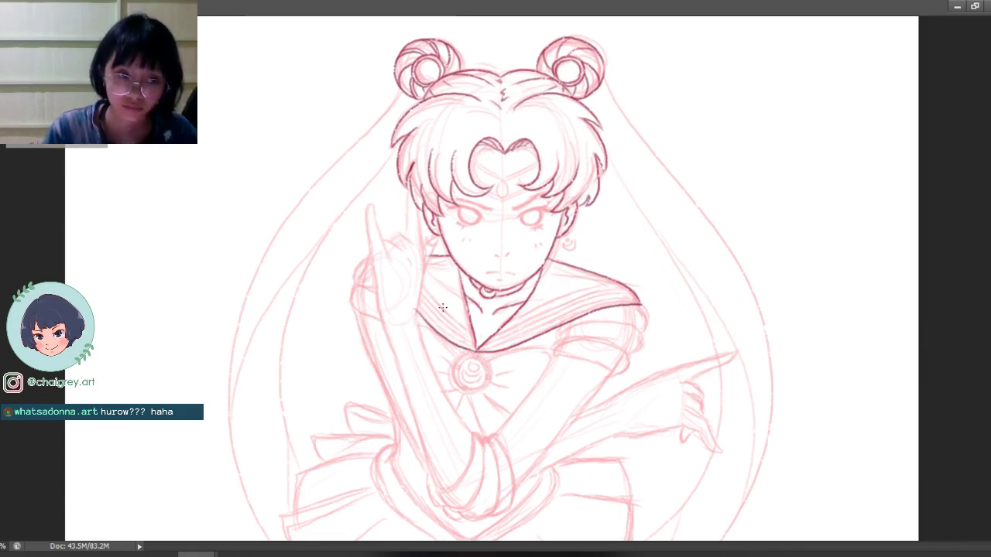
key("ctrl+z")
left_click_drag(418, 310, 472, 351)
key("ctrl+z")
left_click_drag(412, 307, 472, 350)
key("ctrl+z")
mouse_move(410, 304)
left_mouse_down()
mouse_move(447, 341)
mouse_move(475, 350)
left_mouse_up()
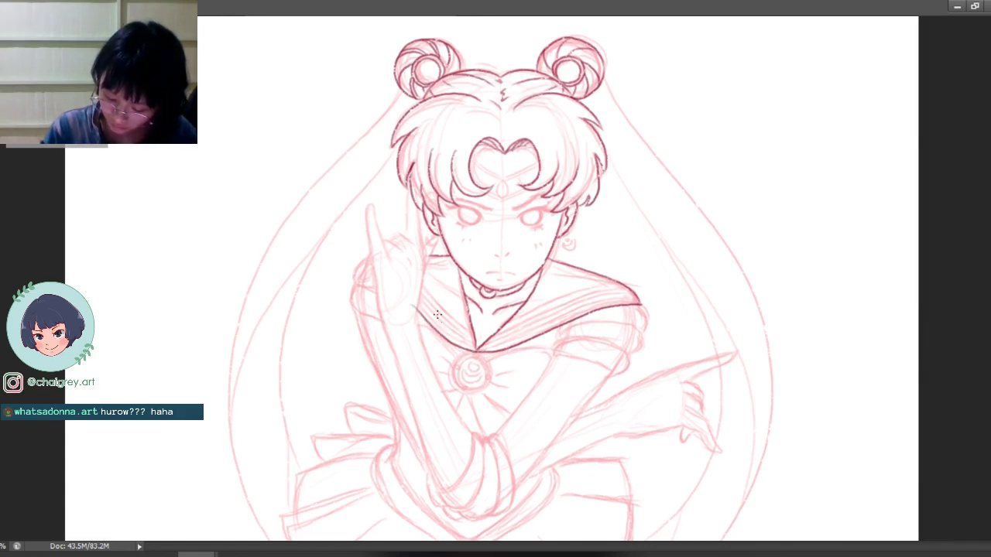
left_click_drag(414, 303, 479, 347)
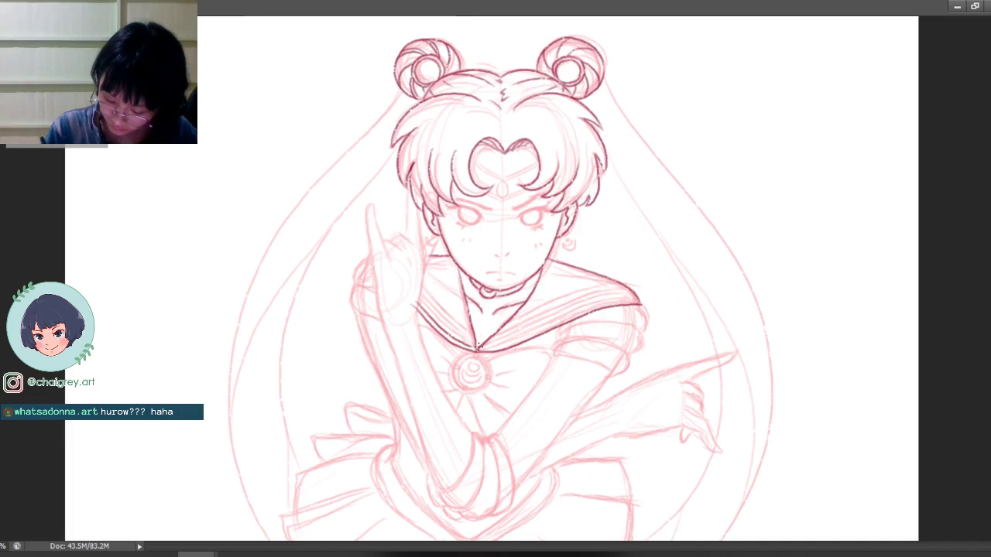
left_click_drag(420, 302, 458, 334)
key("ctrl+alt+z")
key("ctrl+alt+z")
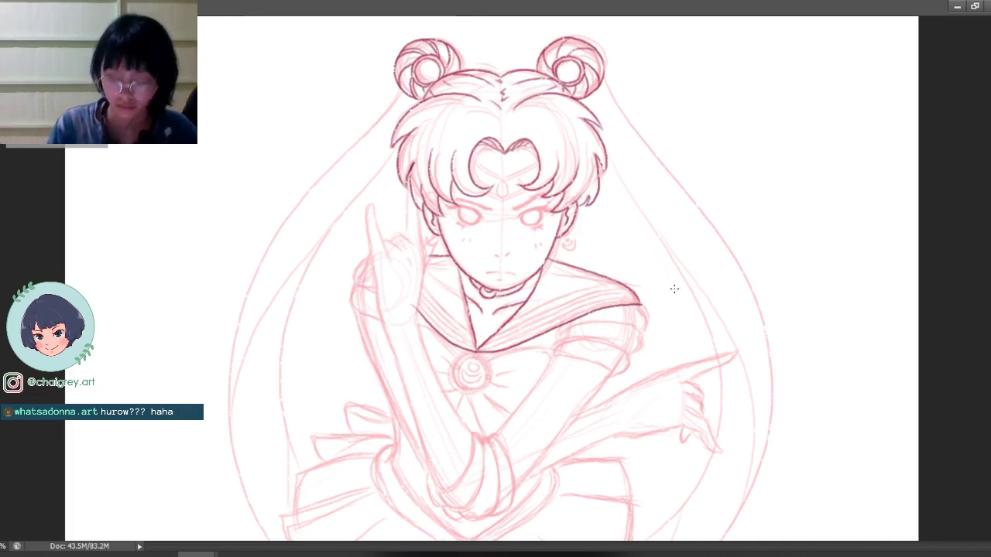
key("ctrl+alt+z")
Step: Ink the round outer outline of the brooch directly below the neckline point
mouse_move(476, 353)
left_mouse_down()
mouse_move(458, 391)
mouse_move(480, 357)
mouse_move(474, 351)
mouse_move(450, 385)
mouse_move(480, 357)
left_mouse_up()
key("ctrl+alt+z")
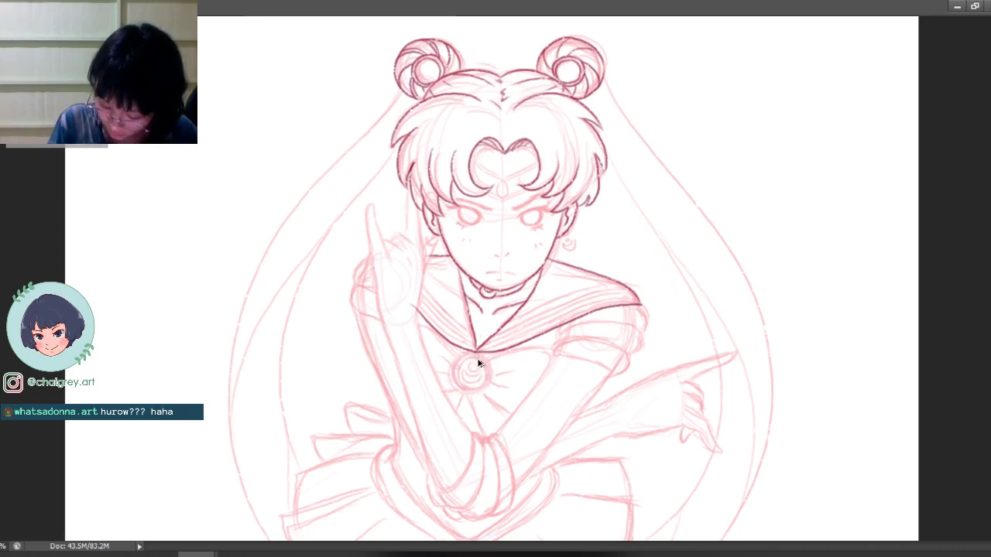
key("ctrl+alt+z")
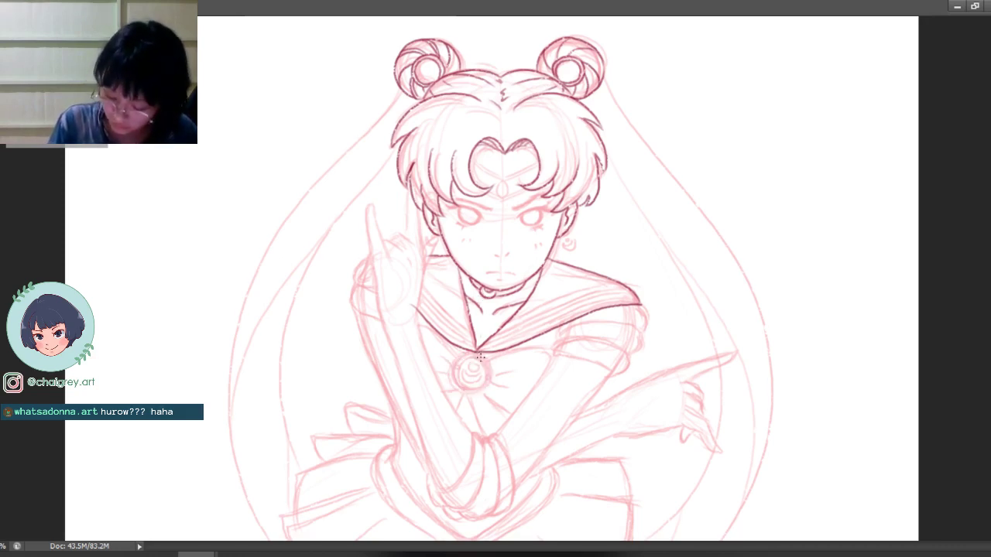
key("ctrl+z")
mouse_move(459, 353)
left_mouse_down()
mouse_move(463, 381)
mouse_move(451, 381)
mouse_move(490, 370)
mouse_move(484, 364)
mouse_move(455, 387)
mouse_move(489, 364)
mouse_move(472, 349)
mouse_move(483, 387)
mouse_move(475, 355)
mouse_move(456, 358)
mouse_move(491, 369)
mouse_move(474, 350)
mouse_move(451, 361)
mouse_move(466, 392)
mouse_move(491, 369)
mouse_move(478, 353)
mouse_move(452, 361)
mouse_move(480, 352)
mouse_move(458, 387)
mouse_move(479, 358)
left_mouse_up()
key("ctrl+z")
key("ctrl+z")
key("ctrl+z")
key("ctrl+z")
key("ctrl+z")
key("ctrl+z")
key("ctrl+z")
key("ctrl+z")
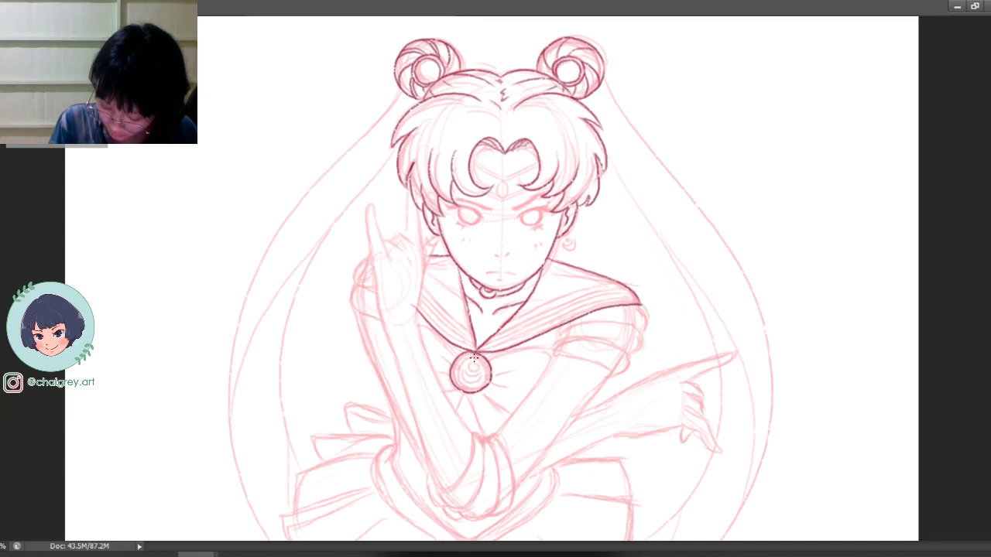
Step: Ink the brooch's inner ring and the four small round gems spaced around its rim
left_click_drag(473, 353, 454, 367)
mouse_move(456, 364)
left_mouse_down()
mouse_move(489, 377)
mouse_move(459, 361)
mouse_move(465, 387)
left_mouse_up()
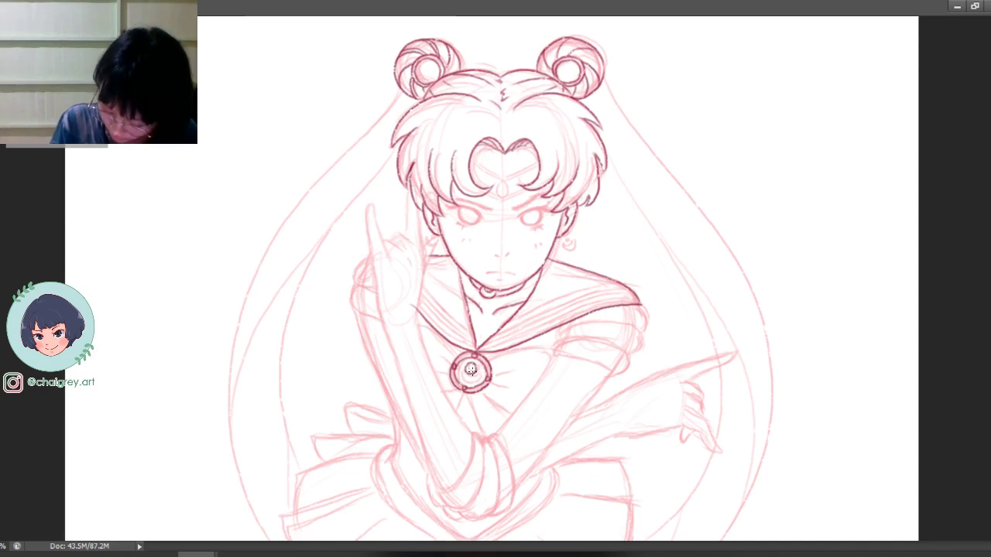
Step: Try to ink the crescent and small circle emblem in the centre of the brooch
left_click_drag(472, 368, 463, 383)
key("ctrl+alt+z")
key("ctrl+alt+z")
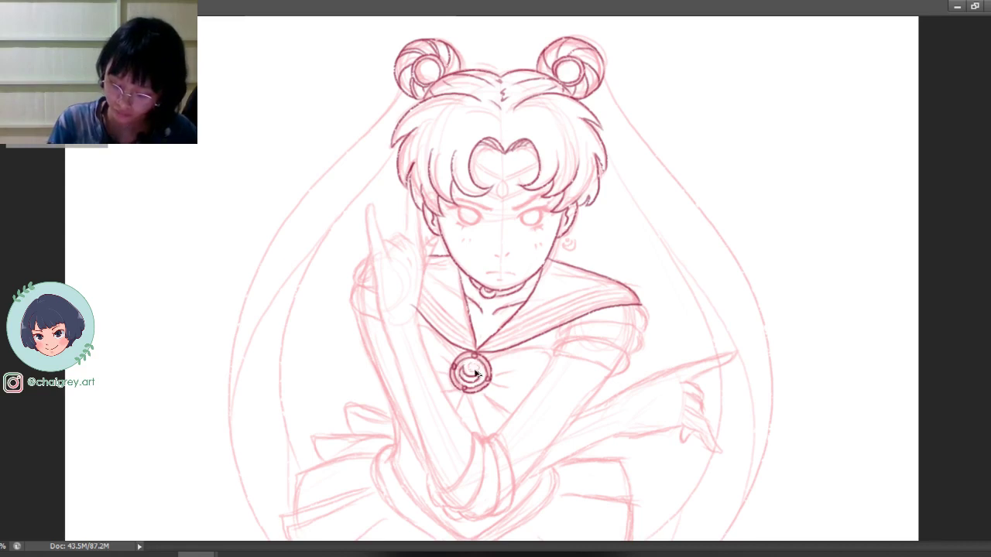
left_click_drag(471, 363, 476, 368)
key("ctrl+z")
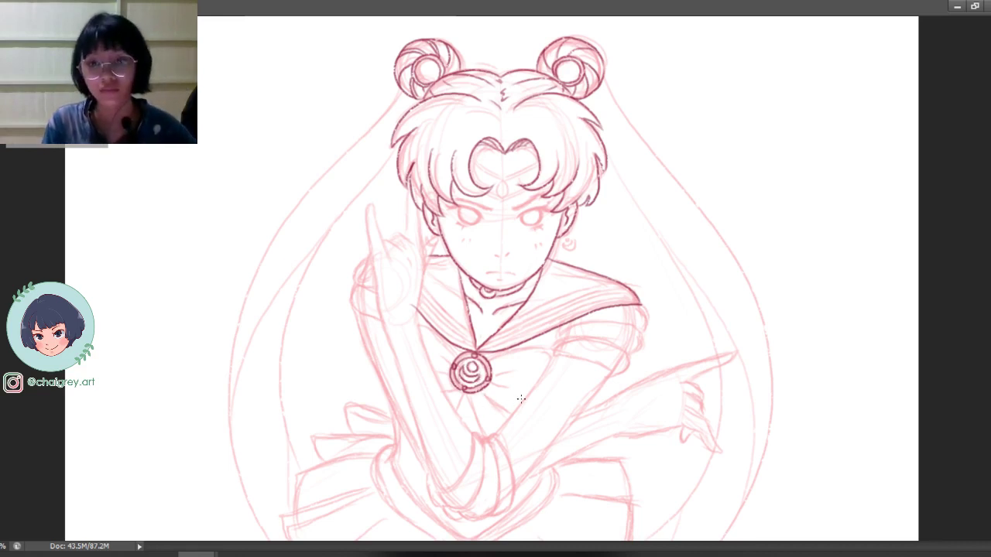
key("ctrl+z")
key("ctrl+alt+z")
key("ctrl+alt+z")
mouse_move(464, 365)
left_mouse_down()
mouse_move(465, 378)
mouse_move(480, 372)
left_mouse_up()
key("ctrl+z")
key("ctrl+z")
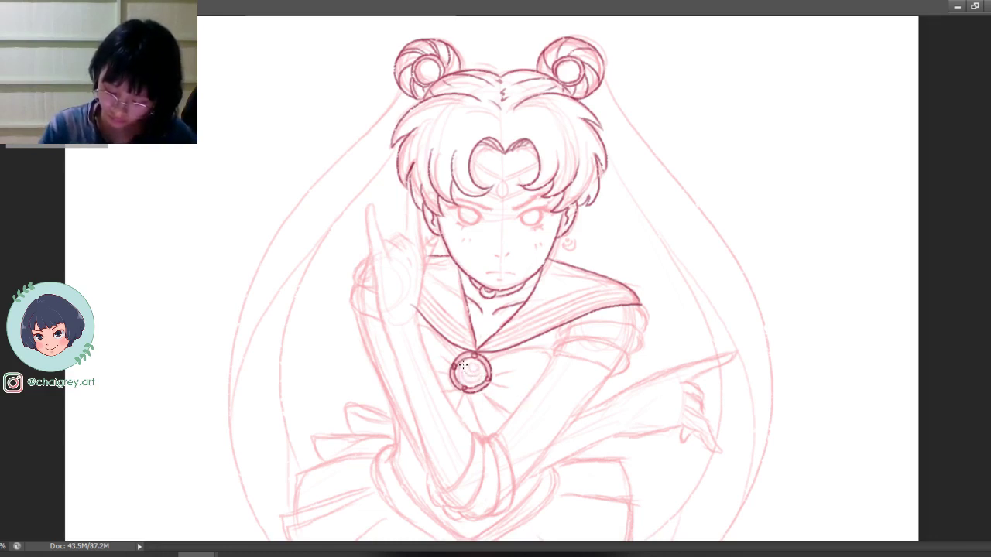
Step: Try a new version of the brooch's crescent curves and small circle at closer range
scroll(452, 345, "up", 3)
scroll(448, 340, "up", 1)
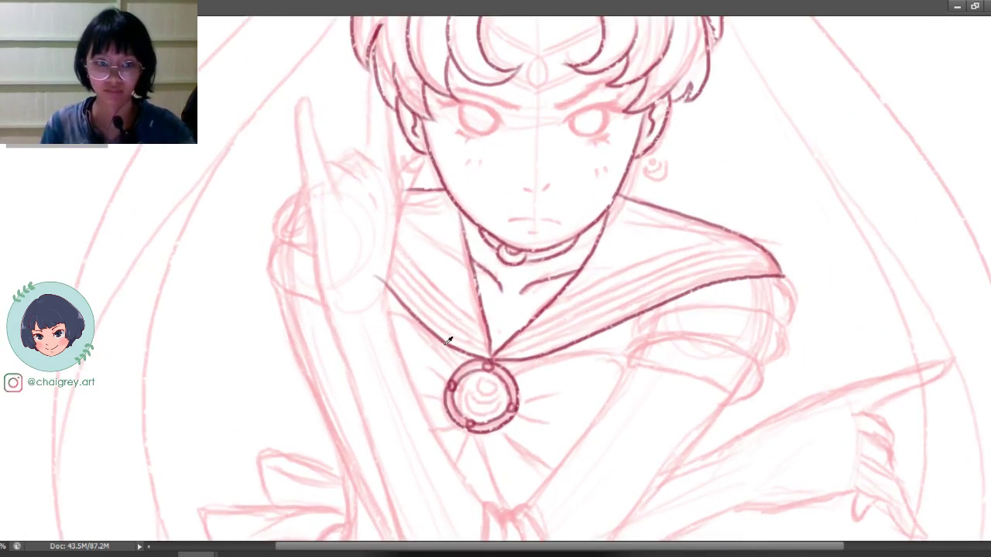
left_click_drag(503, 364, 454, 322)
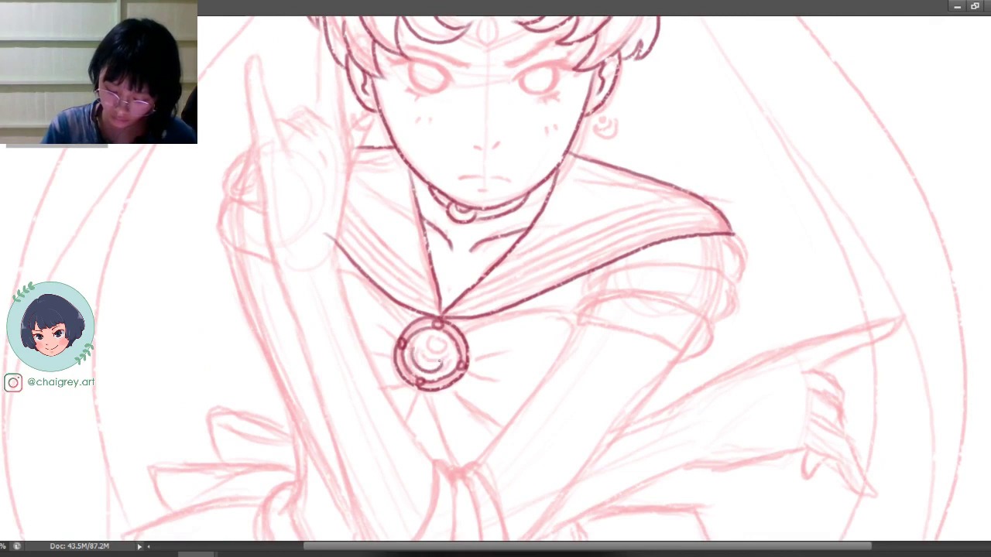
mouse_move(414, 348)
left_mouse_down()
mouse_move(443, 365)
mouse_move(416, 351)
mouse_move(437, 363)
mouse_move(449, 356)
mouse_move(418, 343)
mouse_move(419, 354)
mouse_move(435, 356)
mouse_move(419, 345)
mouse_move(429, 363)
mouse_move(449, 352)
mouse_move(432, 336)
left_mouse_up()
key("ctrl+z")
key("ctrl+z")
key("ctrl+z")
key("ctrl+z")
key("ctrl+z")
key("ctrl+z")
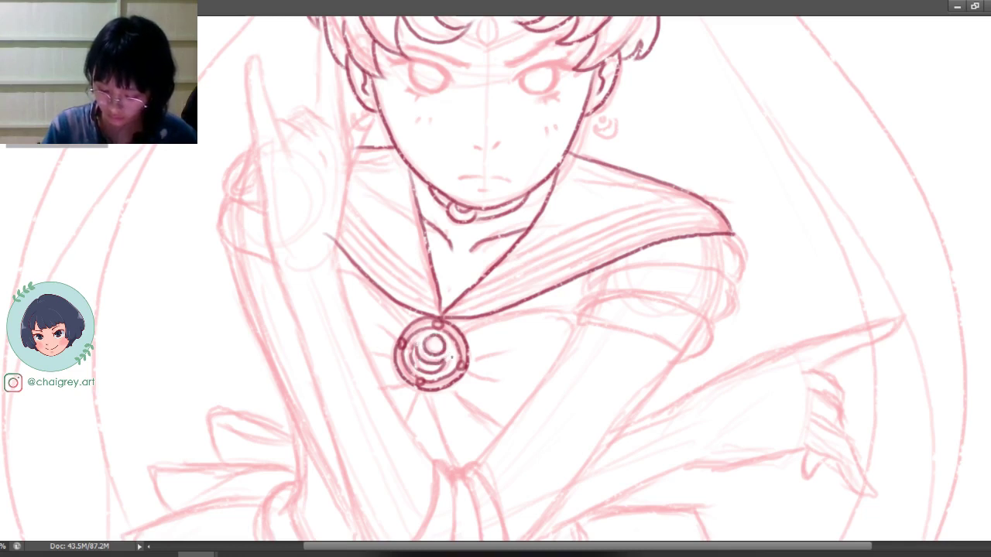
Step: Undo the brooch emblem and try inking just the crescent again inside the inner ring
key("ctrl+z")
key("ctrl+z")
mouse_move(417, 345)
left_mouse_down()
mouse_move(446, 354)
mouse_move(419, 345)
mouse_move(430, 372)
mouse_move(412, 353)
mouse_move(447, 349)
mouse_move(434, 376)
mouse_move(446, 350)
mouse_move(419, 346)
mouse_move(411, 360)
mouse_move(445, 350)
mouse_move(418, 333)
mouse_move(442, 369)
mouse_move(450, 351)
mouse_move(458, 356)
mouse_move(434, 337)
left_mouse_up()
key("ctrl+z")
key("ctrl+z")
key("ctrl+z")
key("ctrl+z")
key("ctrl+z")
key("ctrl+z")
key("ctrl+z")
key("ctrl+z")
key("ctrl+z")
key("ctrl+z")
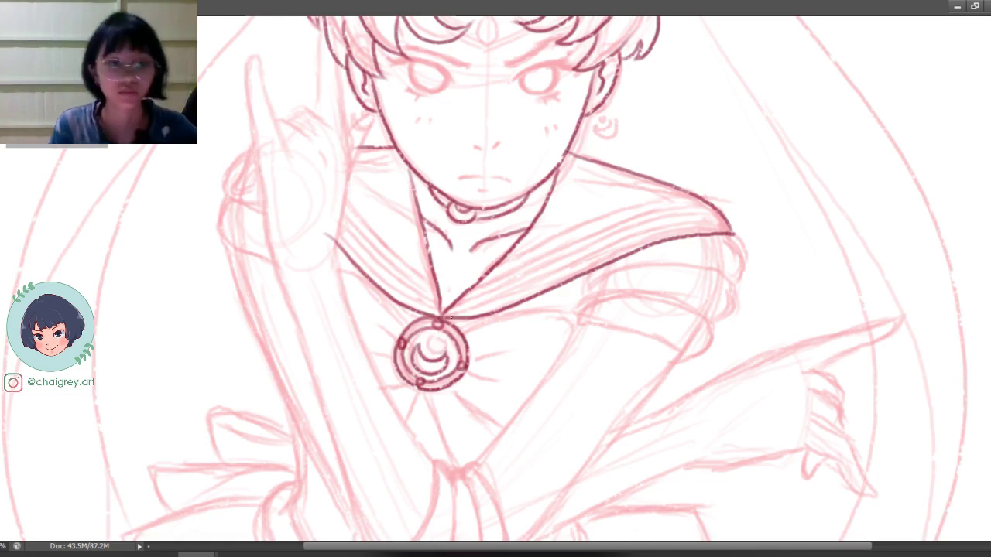
Step: Undo the crescent inked inside the brooch
left_click(278, 554)
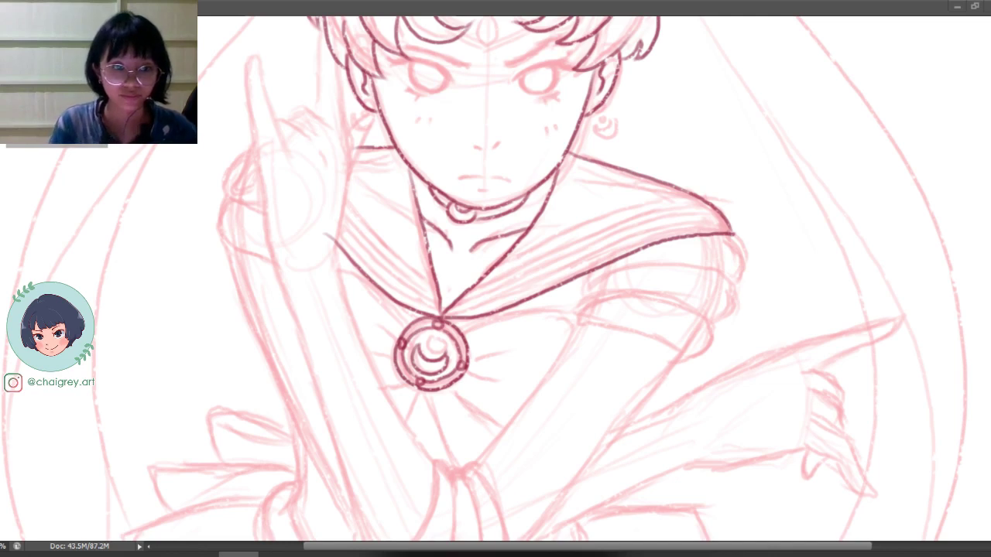
left_click(313, 361)
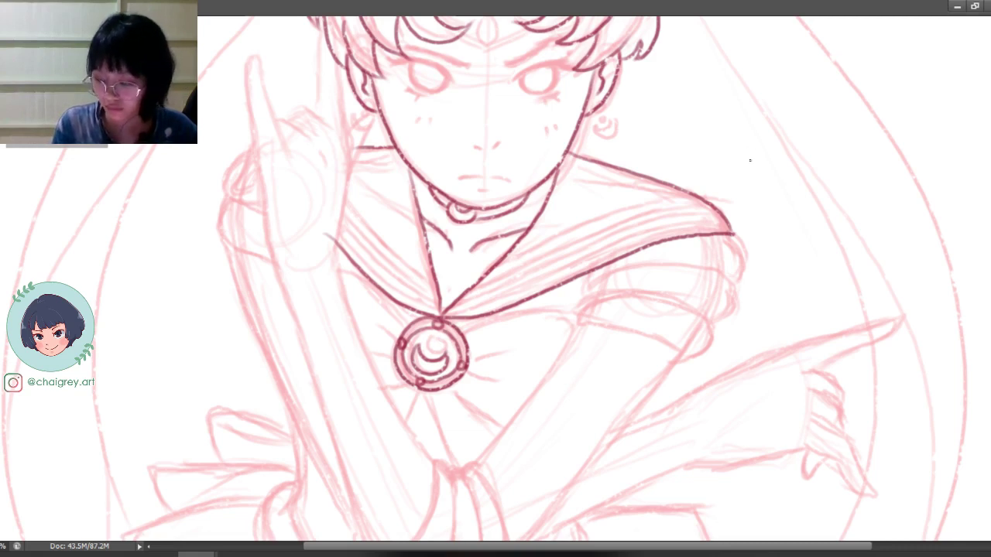
mouse_move(749, 181)
left_mouse_down()
mouse_move(787, 237)
mouse_move(774, 275)
left_mouse_up()
key("ctrl+z")
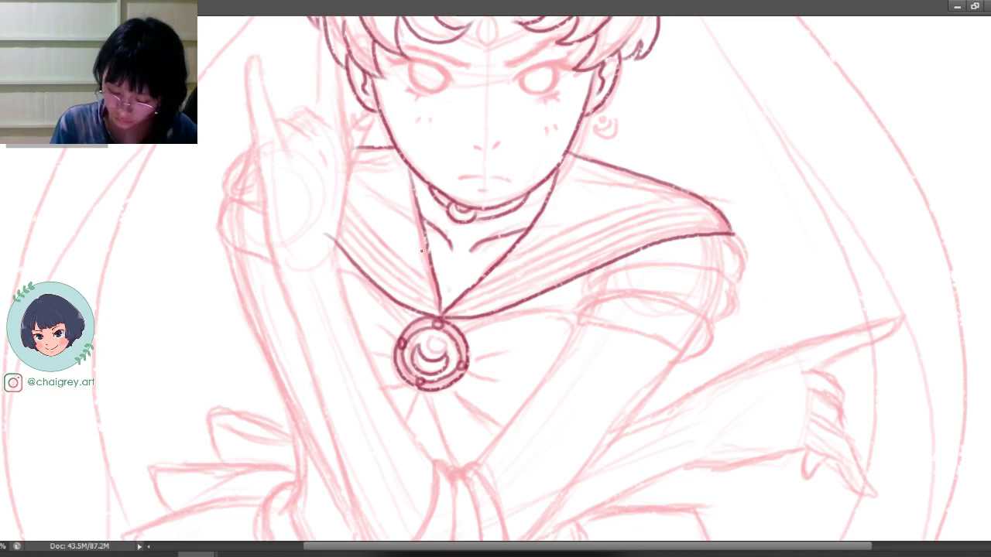
key("ctrl+z")
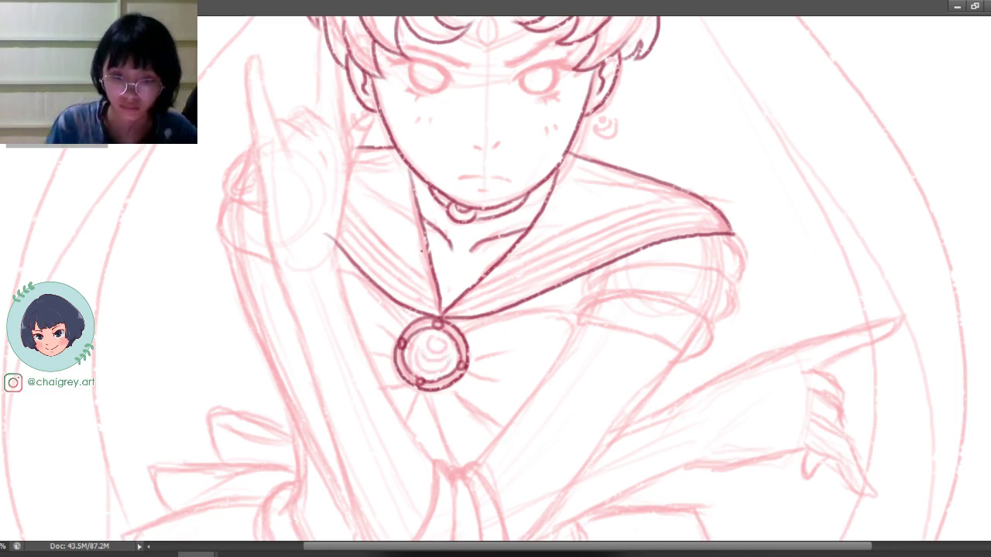
key("ctrl+z")
Step: Ink the crescent with the small circle above it in the centre of the brooch
mouse_move(420, 348)
left_mouse_down()
mouse_move(438, 368)
mouse_move(424, 372)
mouse_move(437, 371)
mouse_move(441, 351)
mouse_move(413, 356)
mouse_move(441, 367)
mouse_move(436, 338)
left_mouse_up()
key("ctrl+z")
key("ctrl+z")
key("ctrl+z")
key("ctrl+z")
key("ctrl+z")
key("ctrl+z")
key("ctrl+z")
key("ctrl+z")
key("ctrl+z")
key("ctrl+z")
key("ctrl+z")
key("ctrl+z")
key("ctrl+z")
key("ctrl+z")
key("ctrl+z")
key("ctrl+z")
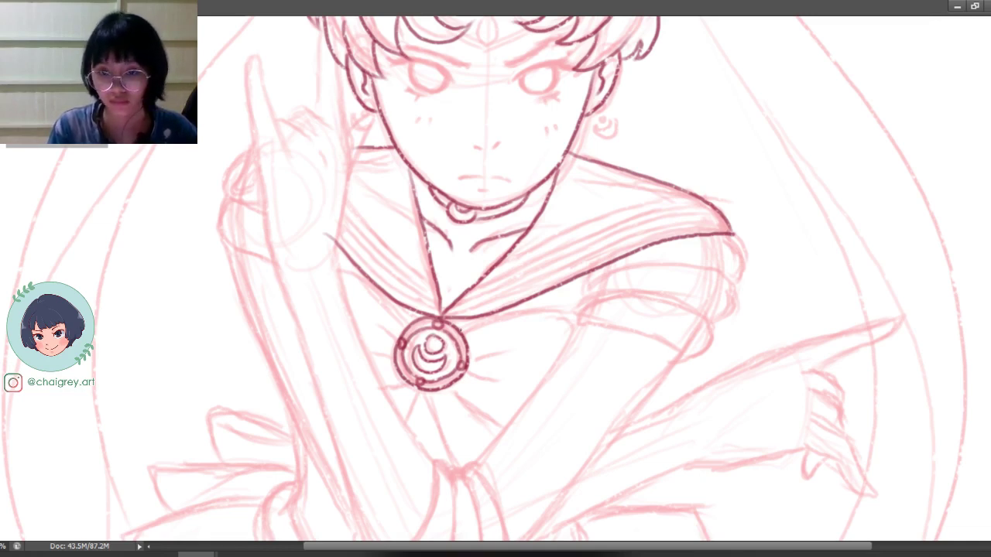
Step: Ink the two puffs of the left-hand sleeve and its lower edge behind the raised hand
left_click_drag(557, 279, 554, 341)
scroll(576, 290, "down", 6)
scroll(586, 283, "down", 3)
scroll(584, 285, "up", 1)
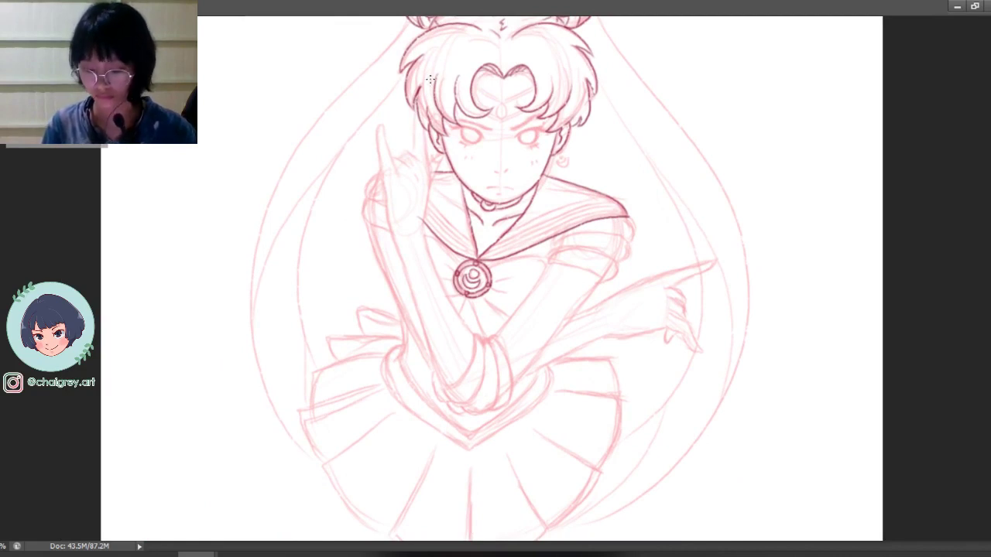
scroll(579, 251, "up", 1)
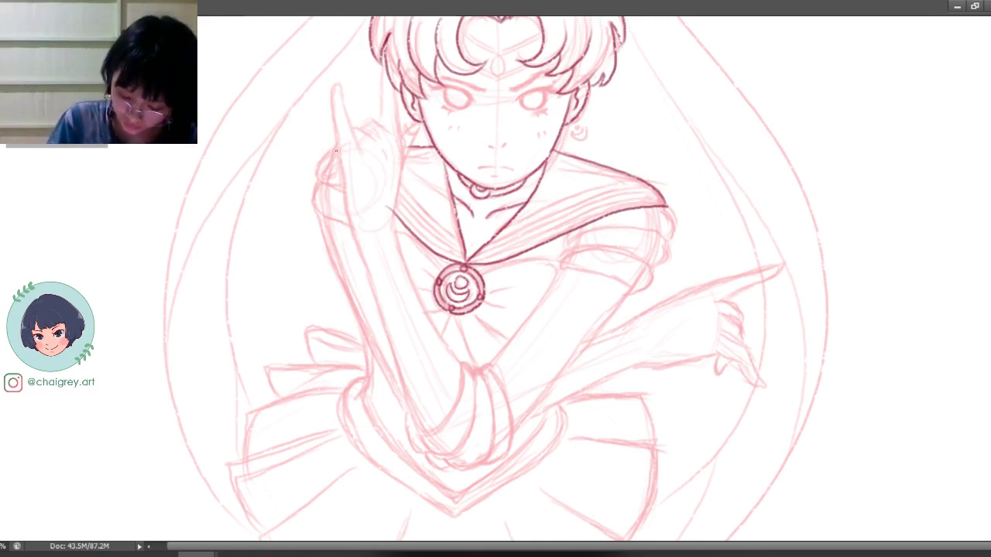
mouse_move(335, 154)
left_mouse_down()
mouse_move(319, 183)
mouse_move(346, 198)
mouse_move(320, 188)
mouse_move(326, 223)
left_mouse_up()
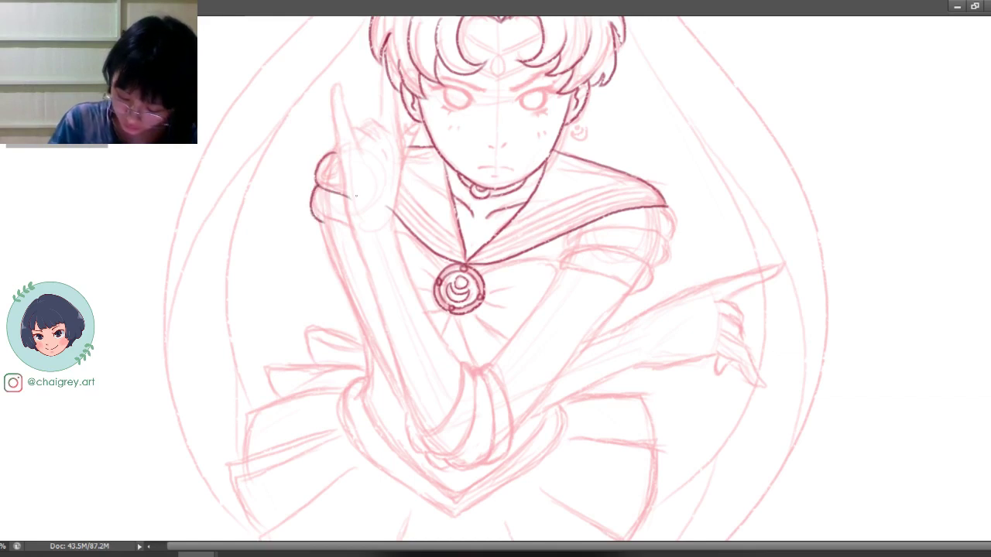
mouse_move(317, 215)
left_mouse_down()
mouse_move(353, 231)
mouse_move(346, 288)
left_mouse_up()
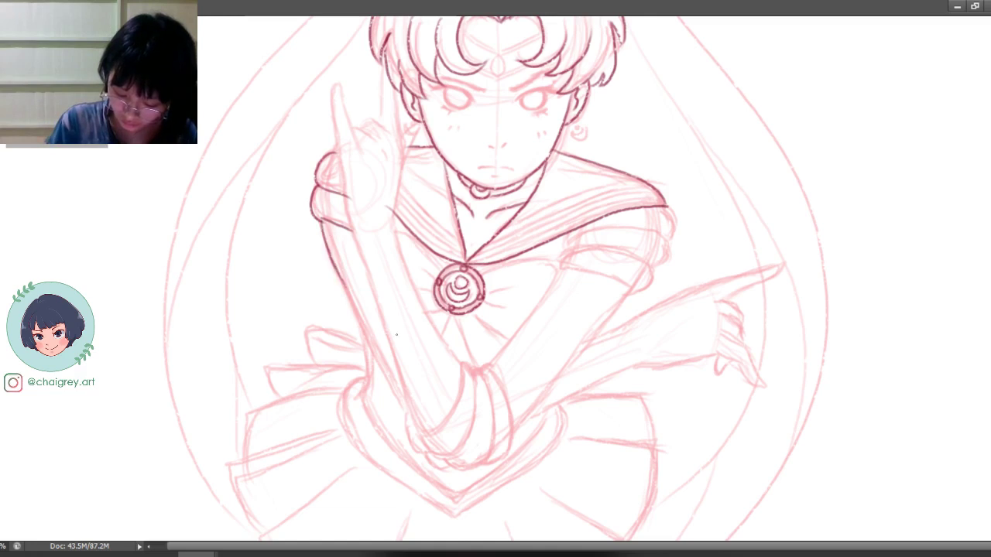
key("ctrl+z")
Step: Ink the upper puff of the right-hand sleeve, curving out from the collar tip, and the seam beneath it
left_click_drag(663, 207, 670, 241)
key("ctrl+z")
key("ctrl+z")
key("ctrl+z")
left_click_drag(665, 206, 675, 241)
key("ctrl+z")
mouse_move(568, 233)
left_mouse_down()
mouse_move(650, 232)
mouse_move(670, 253)
mouse_move(565, 242)
mouse_move(665, 236)
mouse_move(671, 253)
mouse_move(669, 245)
mouse_move(651, 266)
mouse_move(658, 271)
mouse_move(671, 247)
mouse_move(657, 267)
left_mouse_up()
key("ctrl+z")
key("ctrl+z")
Step: Ink the lowest puff of the right-hand sleeve, with its upper seam and the hem across the upper arm
mouse_move(560, 252)
left_mouse_down()
mouse_move(644, 260)
mouse_move(645, 283)
left_mouse_up()
key("ctrl+z")
mouse_move(560, 251)
left_mouse_down()
mouse_move(647, 268)
mouse_move(649, 277)
left_mouse_up()
key("ctrl+z")
mouse_move(561, 251)
left_mouse_down()
mouse_move(656, 276)
mouse_move(626, 298)
mouse_move(648, 290)
mouse_move(634, 293)
left_mouse_up()
key("ctrl+z")
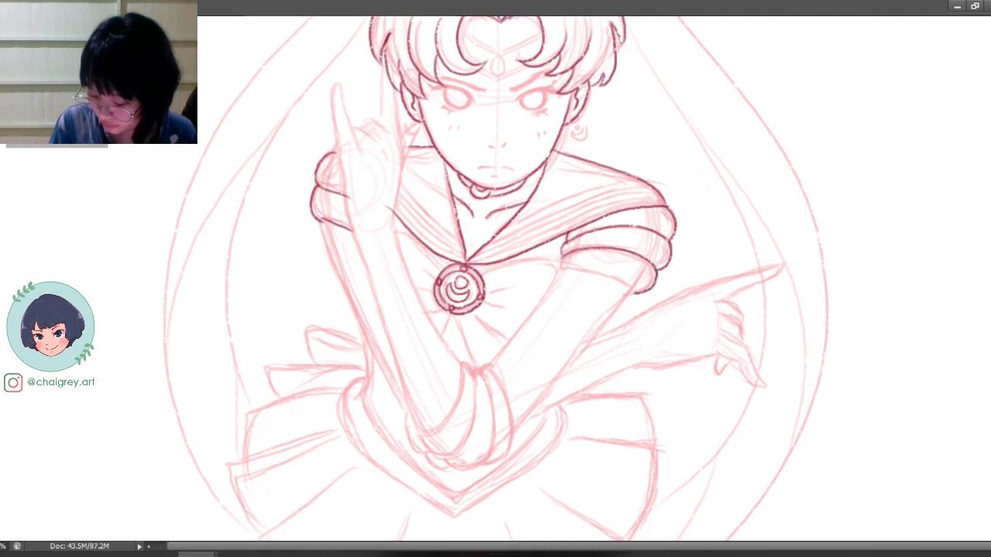
mouse_move(559, 269)
left_mouse_down()
mouse_move(586, 271)
mouse_move(645, 288)
left_mouse_up()
key("ctrl+z")
left_click_drag(559, 268, 633, 291)
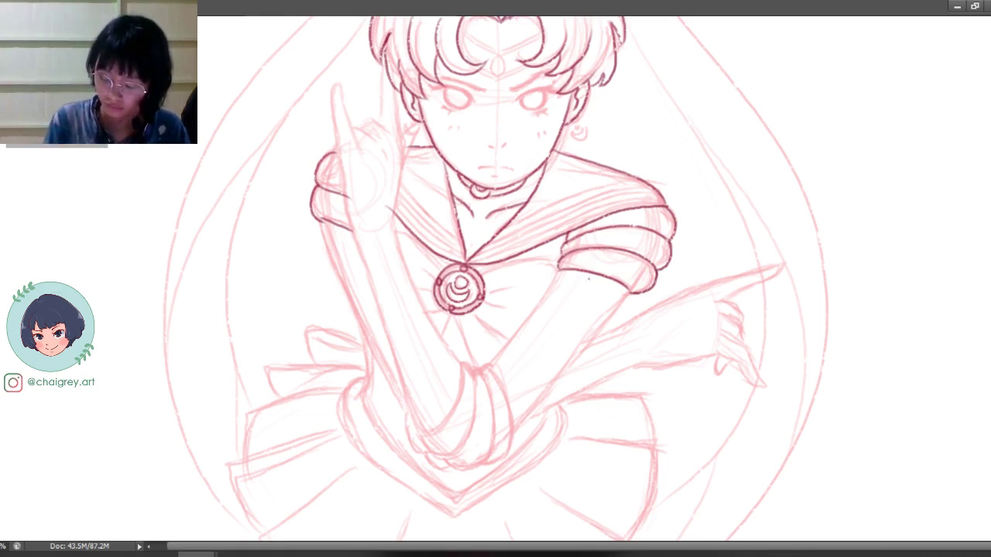
Step: Ink the upper edge of the chest bow from the brooch across to the right-hand sleeve
left_click_drag(633, 338, 707, 267)
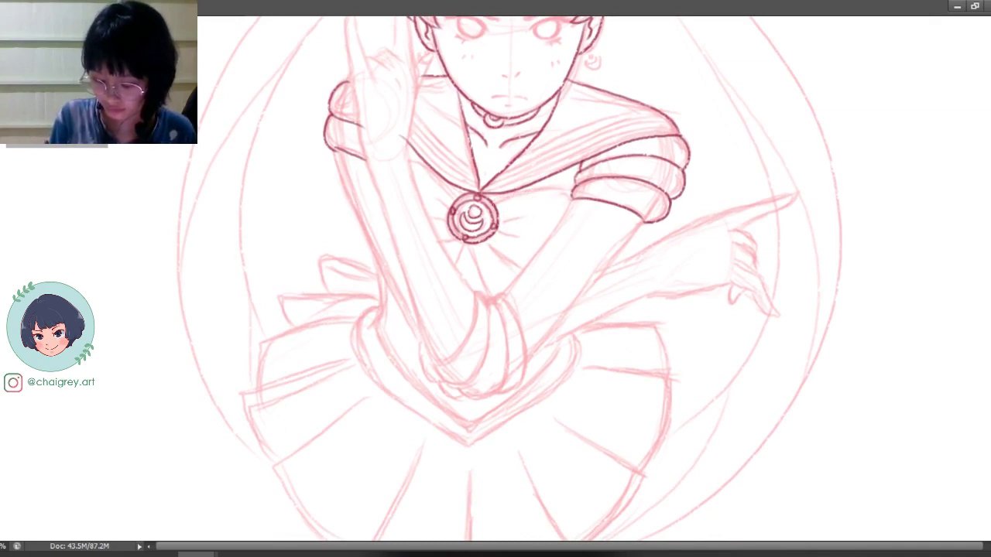
key("ctrl+z")
left_click_drag(491, 200, 558, 189)
key("ctrl+z")
left_click_drag(492, 206, 570, 195)
key("ctrl+z")
left_click_drag(492, 201, 570, 202)
Step: Ink the short folds and the lower edge of the bow's right-hand loop, fanning out from the brooch
mouse_move(501, 225)
left_mouse_down()
mouse_move(524, 217)
mouse_move(525, 236)
mouse_move(515, 221)
mouse_move(516, 273)
left_mouse_up()
key("ctrl+z")
key("ctrl+alt+z")
key("ctrl+alt+z")
key("ctrl+z")
key("ctrl+z")
left_click_drag(483, 242, 518, 274)
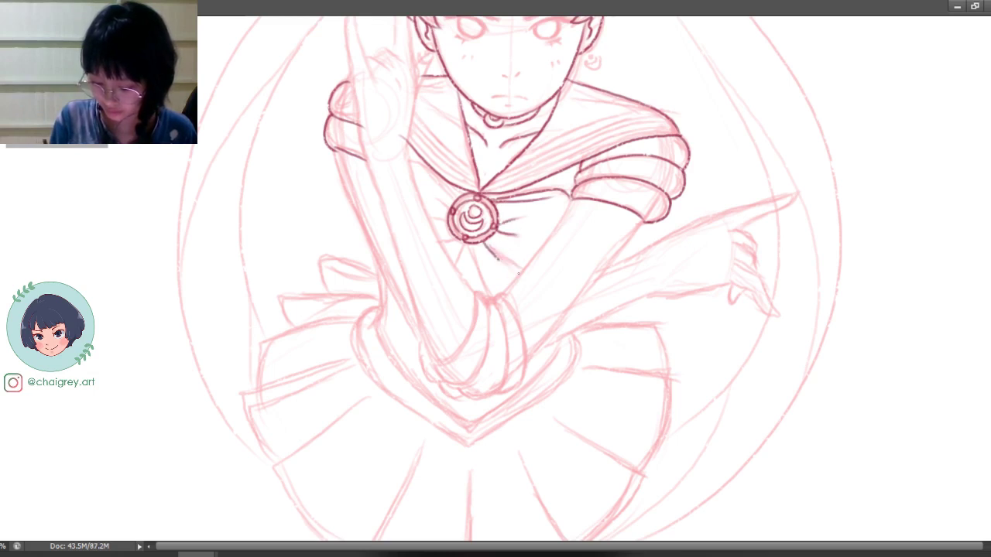
Step: Ink the upper edge and folds of the bow's left-hand loop between the raised forearm and the brooch
left_click_drag(409, 158, 446, 193)
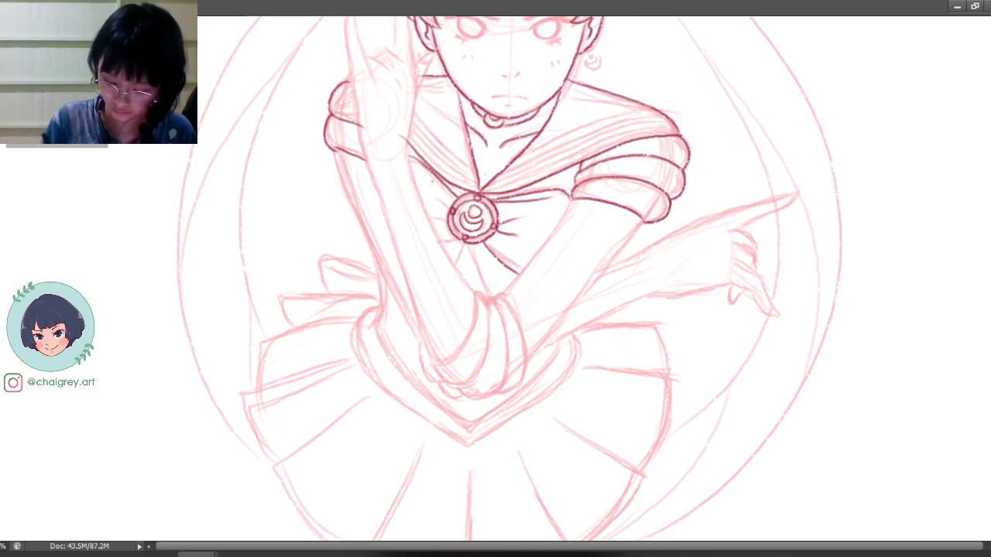
left_click_drag(418, 171, 411, 162)
key("ctrl+z")
left_click_drag(457, 201, 420, 172)
key("ctrl+z")
left_click_drag(457, 200, 421, 171)
mouse_move(448, 210)
left_mouse_down()
mouse_move(430, 186)
mouse_move(430, 215)
left_mouse_up()
key("ctrl+z")
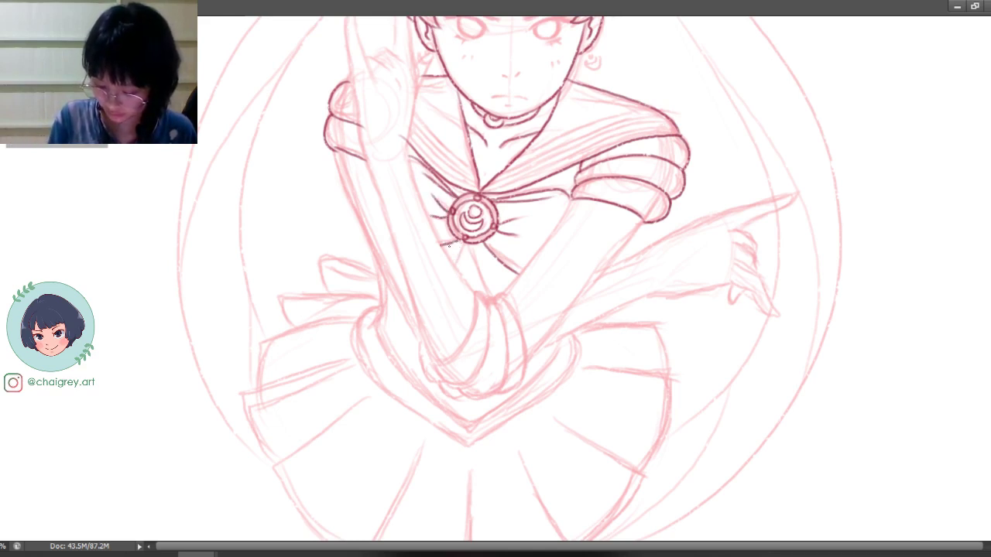
Step: Ink the bow lines running down from beneath the brooch to the crossed arms
key("ctrl+z")
mouse_move(457, 241)
left_mouse_down()
mouse_move(441, 244)
mouse_move(487, 296)
left_mouse_up()
key("ctrl+z")
key("ctrl+z")
left_click_drag(469, 243, 482, 296)
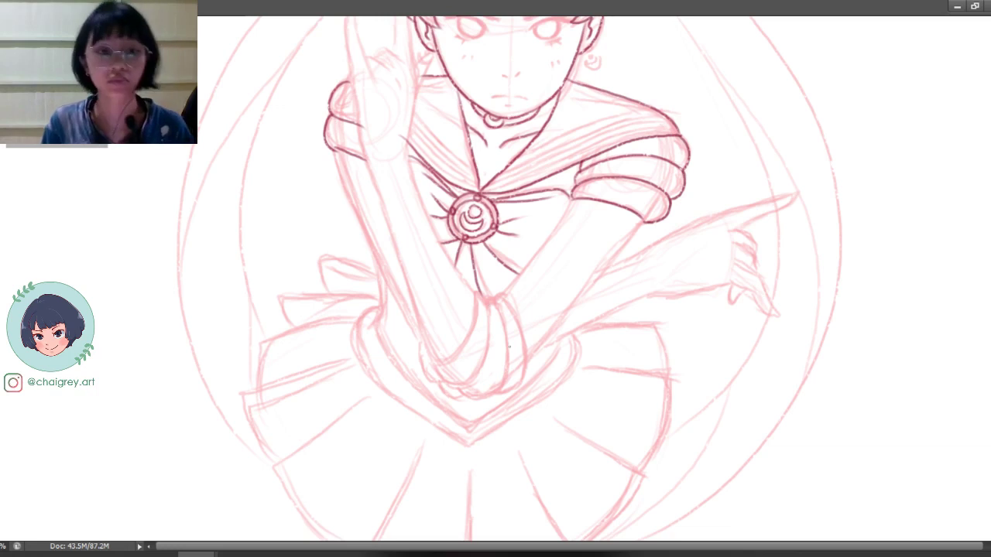
Step: Ink the upper outer curve of the left-hand ponytail, sweeping down from the hair bun to its widest point
left_click_drag(546, 392, 657, 308)
left_click_drag(683, 271, 684, 394)
left_click_drag(614, 154, 620, 393)
scroll(686, 268, "down", 3)
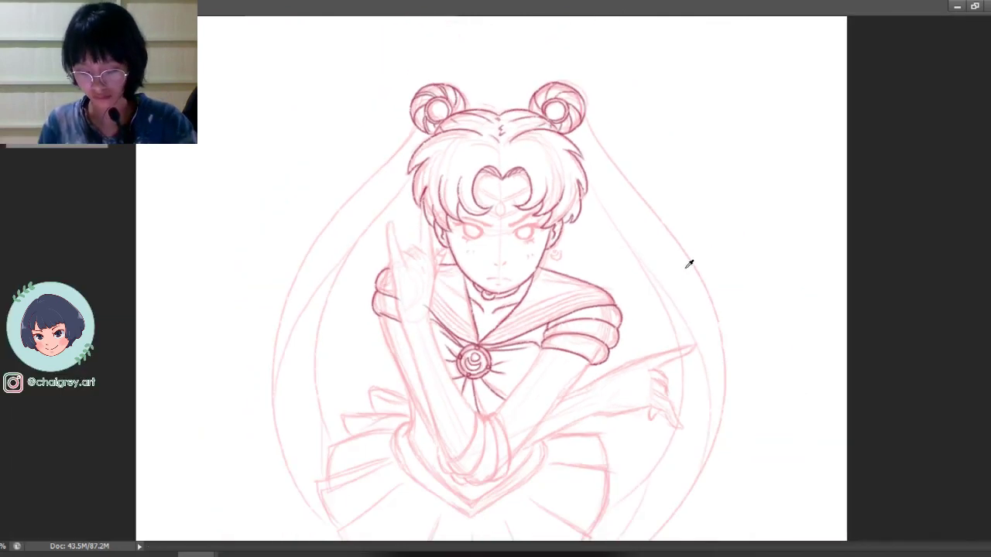
scroll(676, 261, "down", 2)
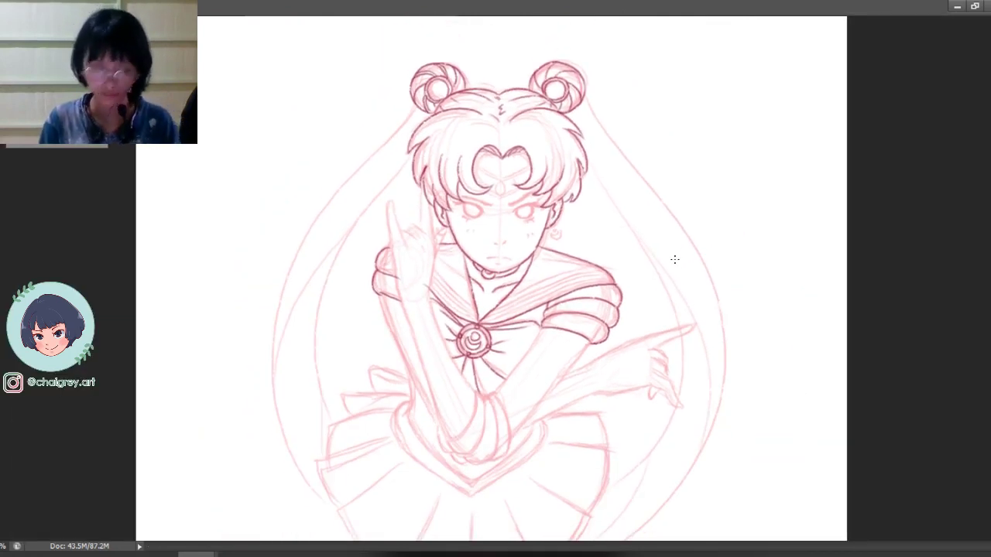
left_click_drag(422, 255, 428, 218)
left_click_drag(415, 71, 342, 161)
key("ctrl+z")
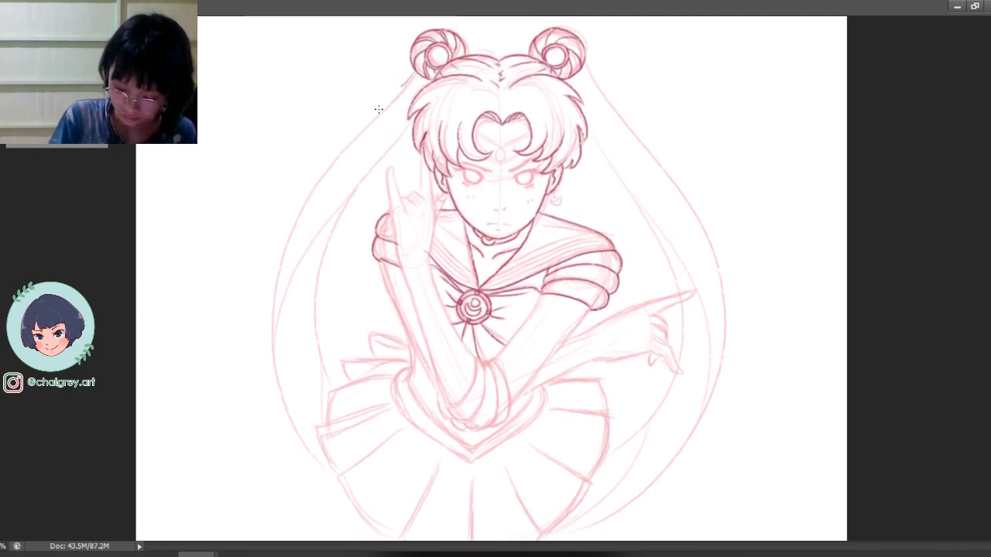
key("ctrl+z")
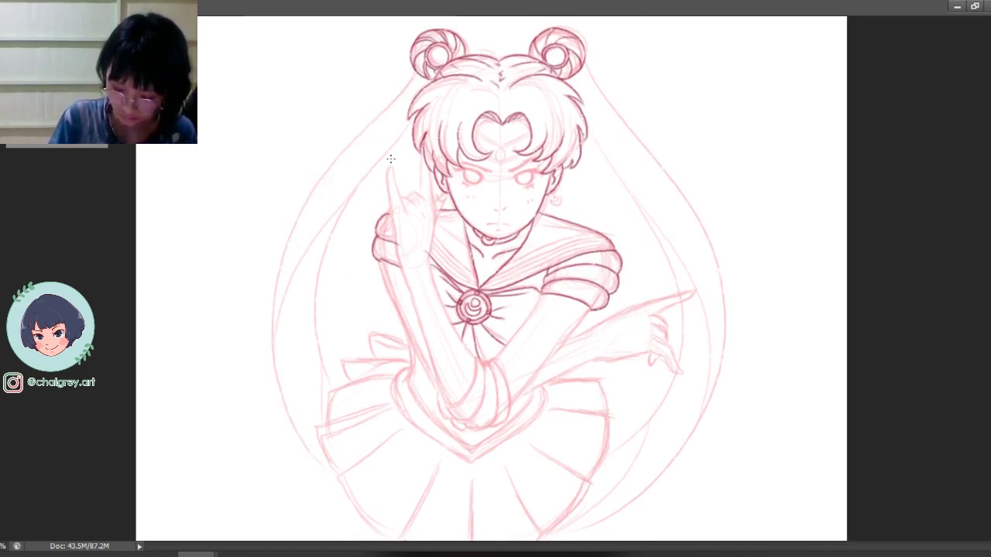
mouse_move(415, 70)
left_mouse_down()
mouse_move(288, 404)
mouse_move(323, 454)
left_mouse_up()
key("ctrl+z")
mouse_move(416, 70)
left_mouse_down()
mouse_move(356, 140)
mouse_move(276, 338)
left_mouse_up()
key("ctrl+z")
mouse_move(416, 70)
left_mouse_down()
mouse_move(311, 200)
mouse_move(276, 303)
left_mouse_up()
key("ctrl+z")
mouse_move(416, 71)
left_mouse_down()
mouse_move(329, 168)
mouse_move(265, 318)
left_mouse_up()
key("ctrl+z")
mouse_move(415, 71)
left_mouse_down()
mouse_move(290, 242)
mouse_move(281, 413)
mouse_move(305, 425)
mouse_move(301, 442)
mouse_move(333, 474)
left_mouse_up()
key("ctrl+z")
Step: Continue the left-hand ponytail's outer edge from its widest point down to the side of the skirt
left_click_drag(274, 368, 336, 484)
key("ctrl+z")
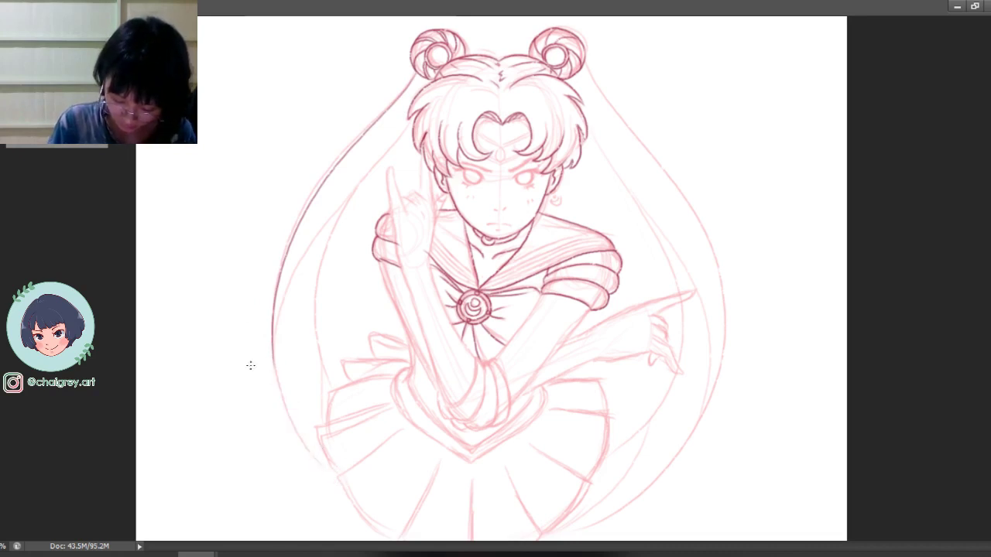
key("ctrl+z")
mouse_move(270, 353)
left_mouse_down()
mouse_move(315, 465)
mouse_move(280, 405)
left_mouse_up()
left_click_drag(301, 447, 332, 473)
key("ctrl+z")
mouse_move(271, 355)
left_mouse_down()
mouse_move(321, 470)
mouse_move(346, 489)
left_mouse_up()
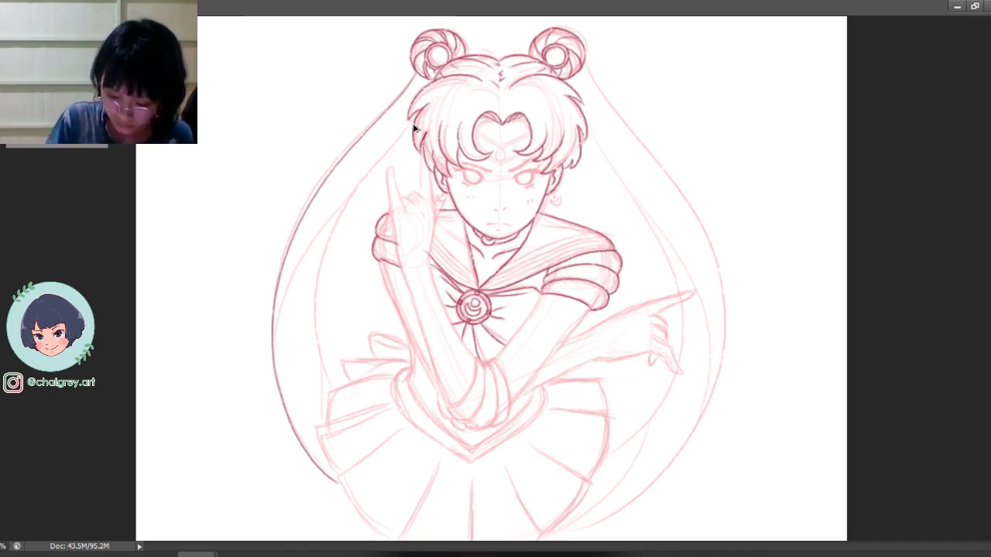
Step: Ink the upper inner edge of the left-hand ponytail, curving down from beside the hair fringe
left_click_drag(414, 116, 313, 284)
key("ctrl+z")
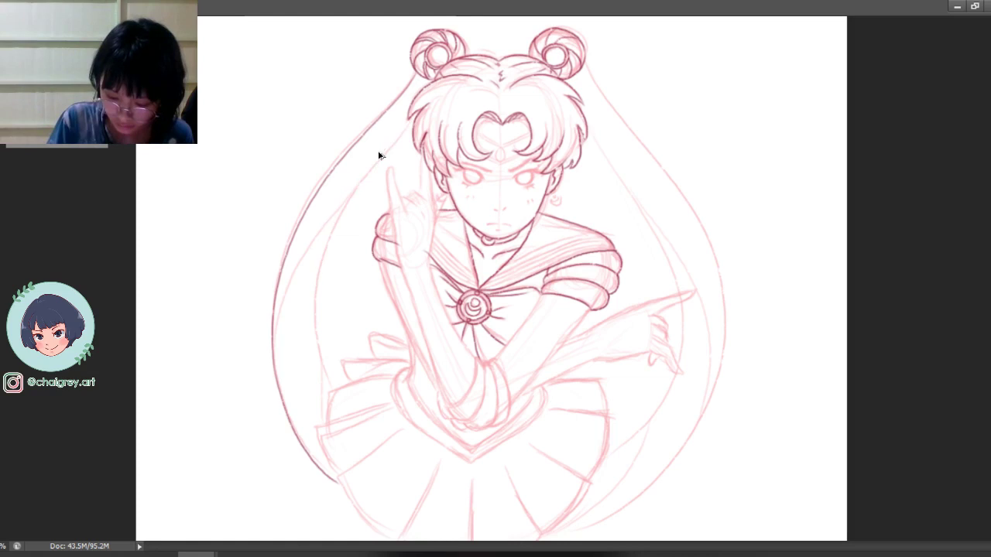
left_click_drag(410, 122, 313, 299)
key("ctrl+z")
mouse_move(412, 116)
left_mouse_down()
mouse_move(342, 202)
mouse_move(313, 345)
left_mouse_up()
key("ctrl+z")
mouse_move(404, 128)
left_mouse_down()
mouse_move(317, 268)
mouse_move(326, 408)
mouse_move(311, 332)
mouse_move(327, 395)
left_mouse_up()
key("ctrl+z")
Step: Extend the left-hand ponytail's inner edge down to the top corner of the skirt
left_click_drag(312, 318, 335, 399)
key("ctrl+z")
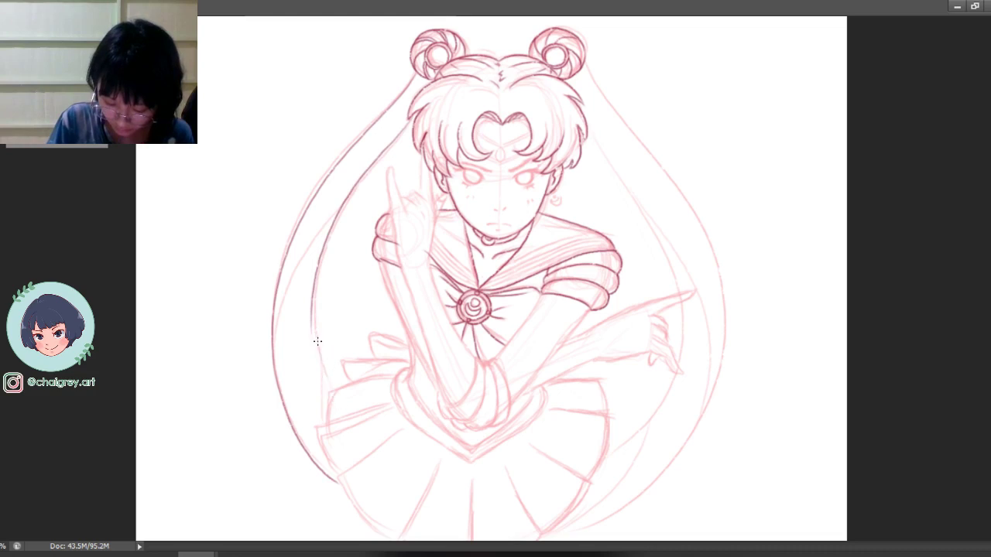
left_click_drag(310, 332, 333, 399)
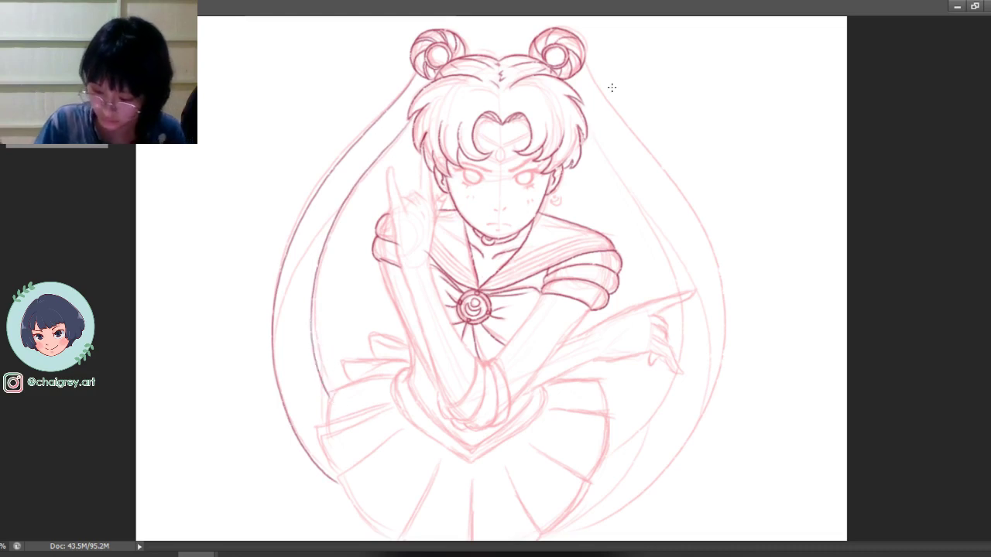
Step: Ink the upper outer edge of the right-hand ponytail, sweeping down from the hair bun to its widest point
key("ctrl+z")
mouse_move(582, 67)
left_mouse_down()
mouse_move(616, 128)
mouse_move(688, 203)
mouse_move(735, 315)
left_mouse_up()
key("ctrl+z")
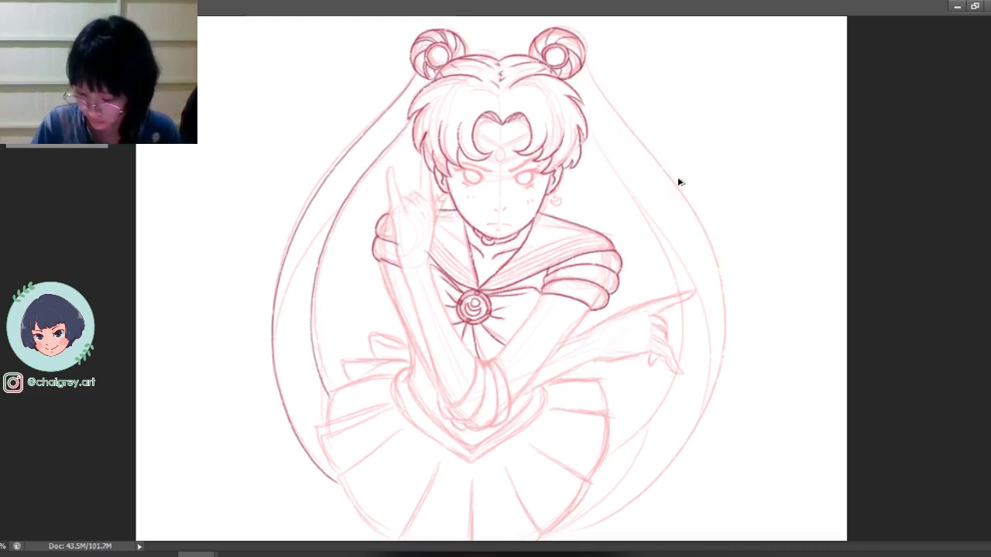
mouse_move(585, 68)
left_mouse_down()
mouse_move(722, 334)
mouse_move(703, 428)
left_mouse_up()
key("ctrl+z")
mouse_move(726, 337)
left_mouse_down()
mouse_move(682, 442)
mouse_move(683, 355)
left_mouse_up()
Step: Continue the right-hand ponytail's outer edge from its widest point down to the skirt's lower hem
left_click_drag(726, 264, 697, 345)
key("ctrl+z")
mouse_move(726, 268)
left_mouse_down()
mouse_move(619, 439)
mouse_move(591, 454)
left_mouse_up()
key("ctrl+z")
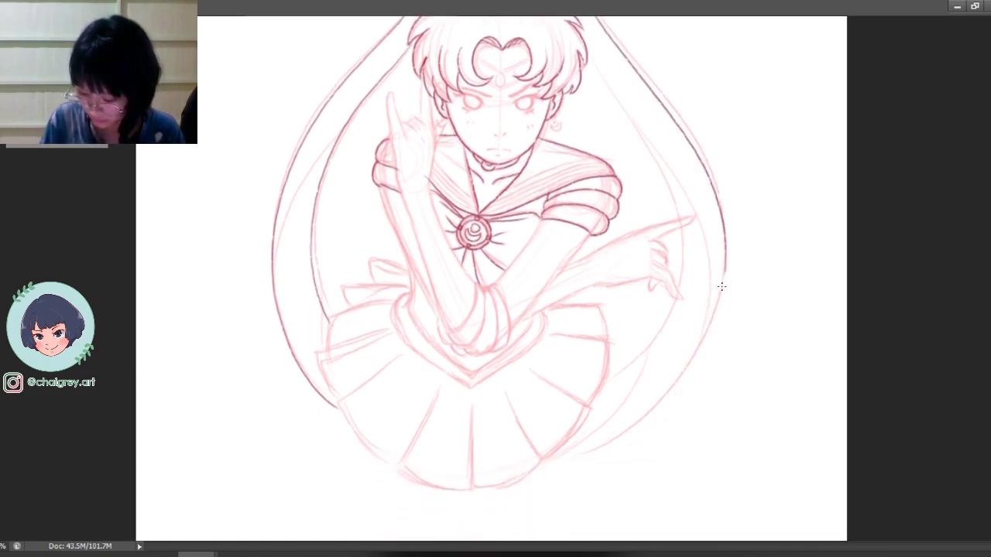
mouse_move(721, 287)
left_mouse_down()
mouse_move(605, 444)
mouse_move(520, 477)
mouse_move(567, 486)
left_mouse_up()
key("ctrl+z")
left_click_drag(725, 266, 568, 464)
key("ctrl+z")
mouse_move(726, 263)
left_mouse_down()
mouse_move(637, 429)
mouse_move(542, 466)
left_mouse_up()
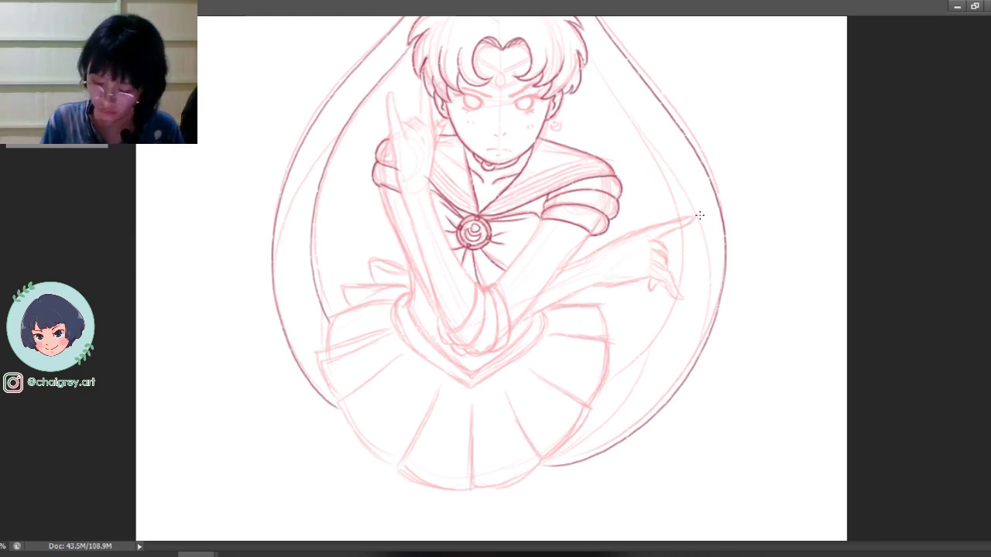
Step: Ink the upper inner edge of the right-hand ponytail, curving from beside the hair fringe to behind the outstretched hand
left_click_drag(710, 230, 719, 322)
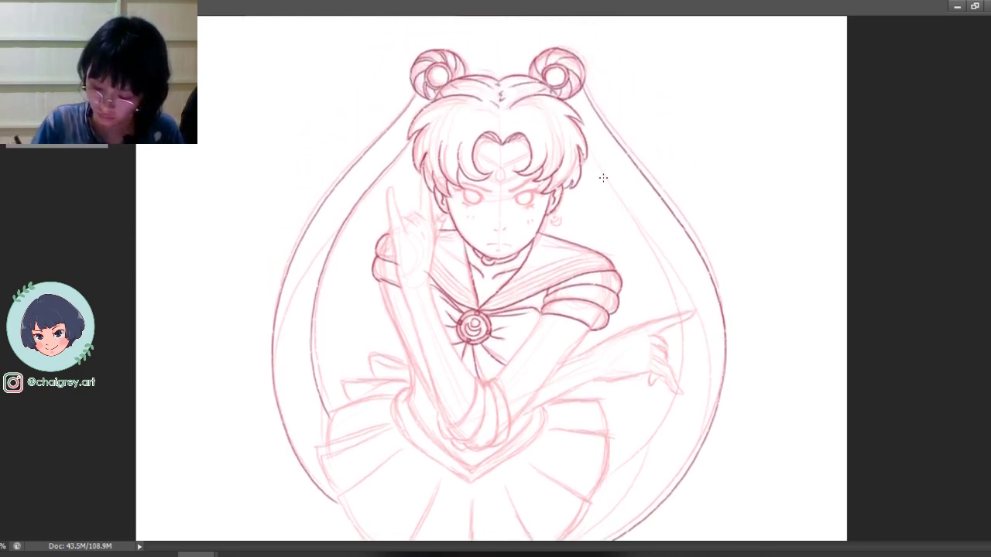
left_click_drag(584, 139, 632, 456)
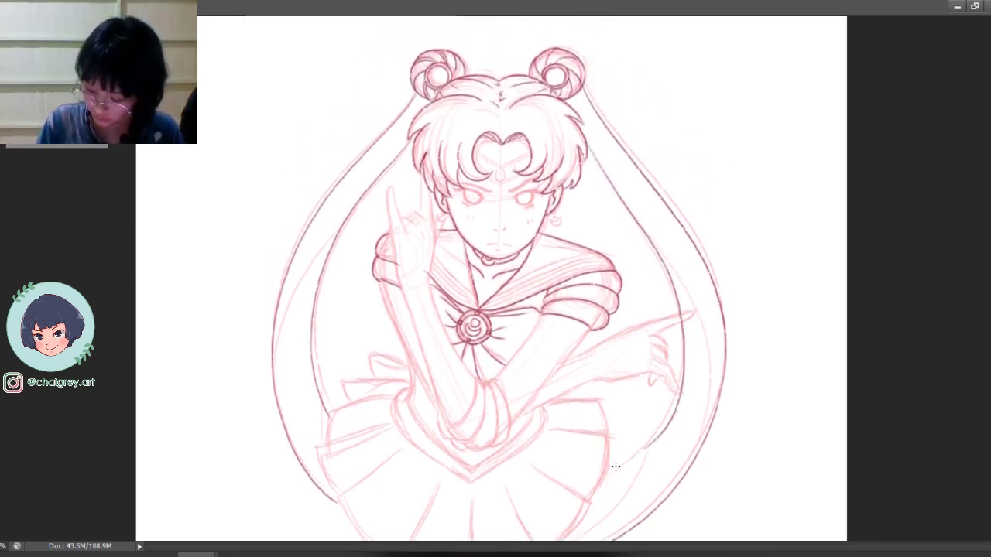
key("ctrl+z")
left_click_drag(586, 143, 671, 288)
key("ctrl+z")
mouse_move(587, 144)
left_mouse_down()
mouse_move(616, 191)
mouse_move(674, 393)
left_mouse_up()
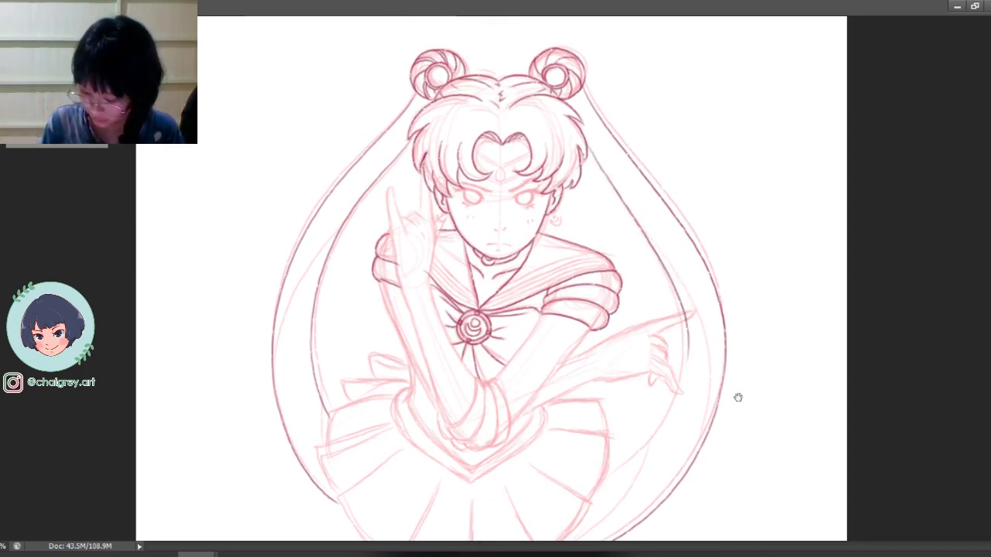
Step: Extend the right-hand ponytail's inner edge from behind the outstretched hand down to the side of the skirt
scroll(744, 228, "down", 3)
left_click_drag(685, 203, 688, 256)
key("ctrl+z")
mouse_move(686, 217)
left_mouse_down()
mouse_move(674, 271)
mouse_move(576, 362)
left_mouse_up()
key("ctrl+z")
mouse_move(686, 215)
left_mouse_down()
mouse_move(668, 290)
mouse_move(690, 220)
mouse_move(607, 356)
left_mouse_up()
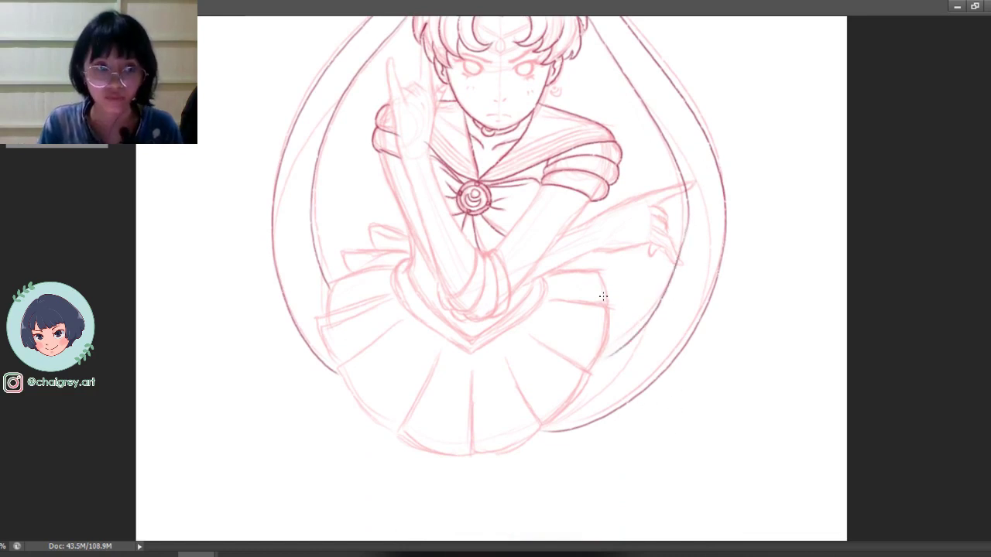
key("ctrl+z")
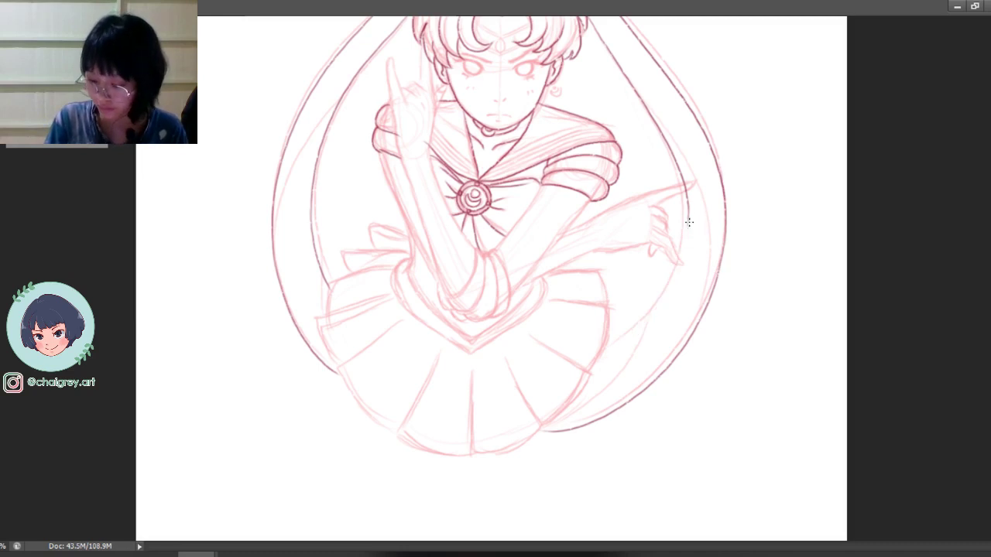
key("ctrl+z")
key("ctrl+z")
mouse_move(686, 211)
left_mouse_down()
mouse_move(654, 312)
mouse_move(600, 358)
left_mouse_up()
key("ctrl+z")
left_click_drag(685, 223, 605, 359)
key("ctrl+z")
left_click_drag(688, 218, 591, 375)
key("ctrl+z")
mouse_move(689, 215)
left_mouse_down()
mouse_move(681, 253)
mouse_move(595, 364)
left_mouse_up()
Step: Ink a strand line inside the left-hand ponytail, curving from its upper inner edge out to its outer edge
left_click_drag(745, 192, 725, 376)
scroll(661, 311, "down", 3)
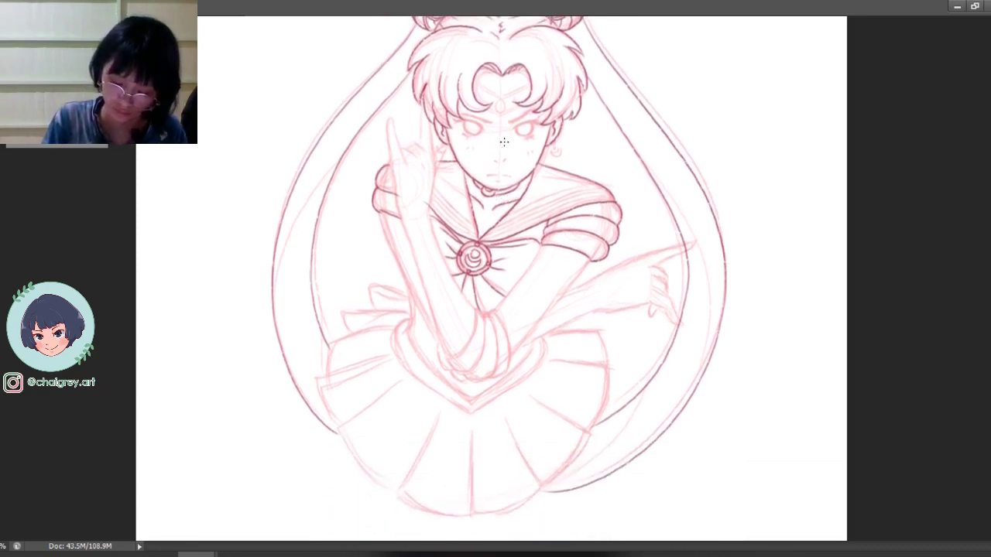
mouse_move(353, 140)
left_mouse_down()
mouse_move(299, 214)
mouse_move(347, 144)
mouse_move(299, 217)
mouse_move(278, 303)
left_mouse_up()
key("ctrl+z")
key("ctrl+z")
left_click_drag(344, 152, 283, 334)
key("ctrl+z")
mouse_move(350, 144)
left_mouse_down()
mouse_move(289, 246)
mouse_move(279, 340)
left_mouse_up()
key("ctrl+z")
left_click_drag(342, 154, 277, 334)
key("ctrl+z")
mouse_move(347, 142)
left_mouse_down()
mouse_move(325, 172)
mouse_move(277, 334)
left_mouse_up()
key("ctrl+z")
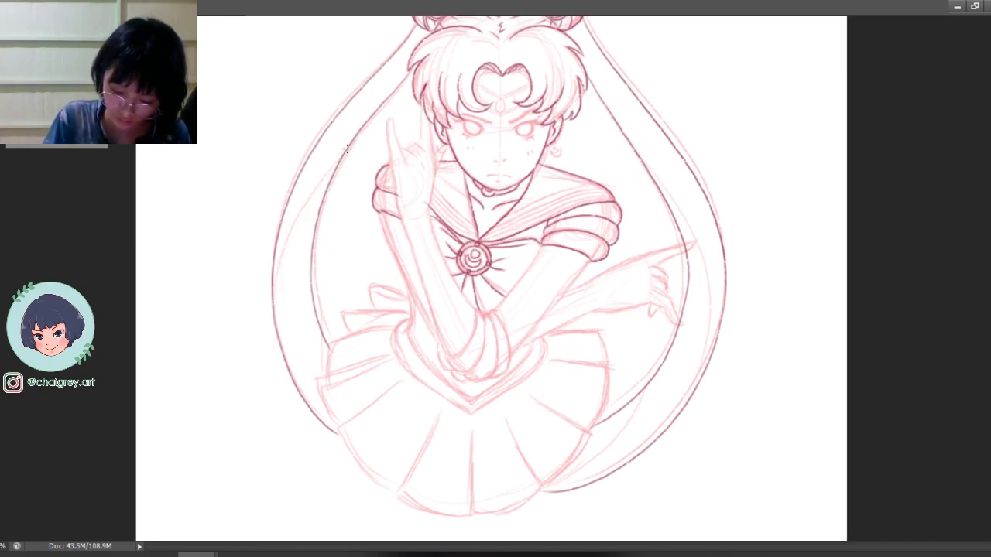
mouse_move(348, 144)
left_mouse_down()
mouse_move(288, 239)
mouse_move(277, 334)
left_mouse_up()
key("ctrl+z")
Step: Ink a second strand line from the left-hand ponytail's lower inner edge down to its tip at the skirt
mouse_move(314, 308)
left_mouse_down()
mouse_move(321, 383)
mouse_move(312, 327)
mouse_move(337, 427)
left_mouse_up()
key("ctrl+z")
left_click_drag(312, 300, 338, 435)
key("ctrl+z")
left_click_drag(312, 295, 344, 441)
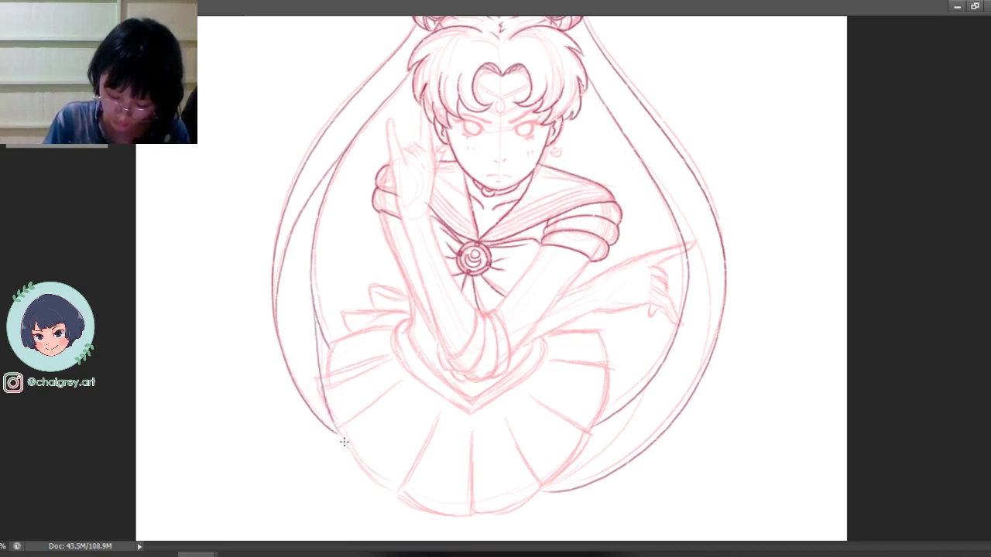
key("ctrl+z")
left_click_drag(312, 295, 344, 438)
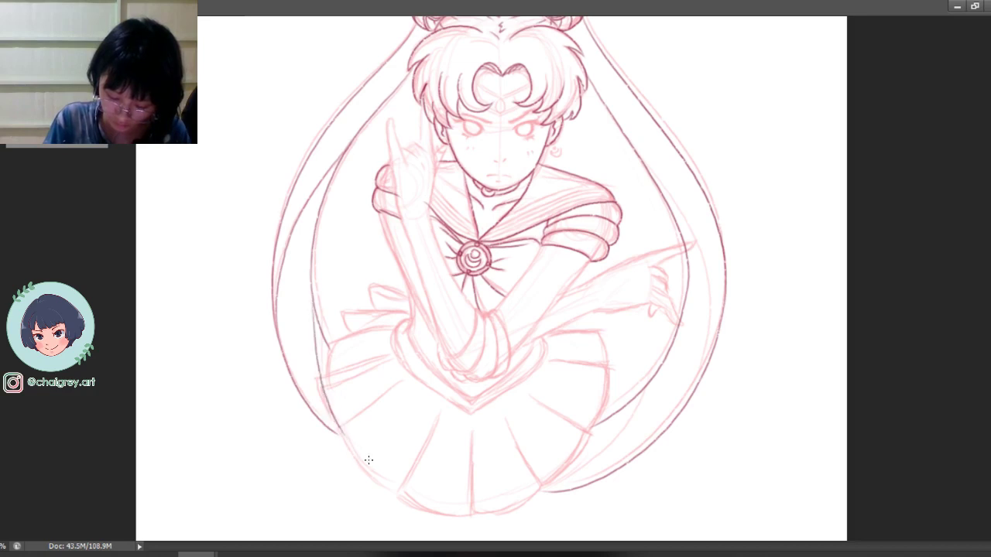
Step: Try to ink a strand line from the right-hand ponytail's inner edge out to its outer edge
scroll(633, 159, "up", 2)
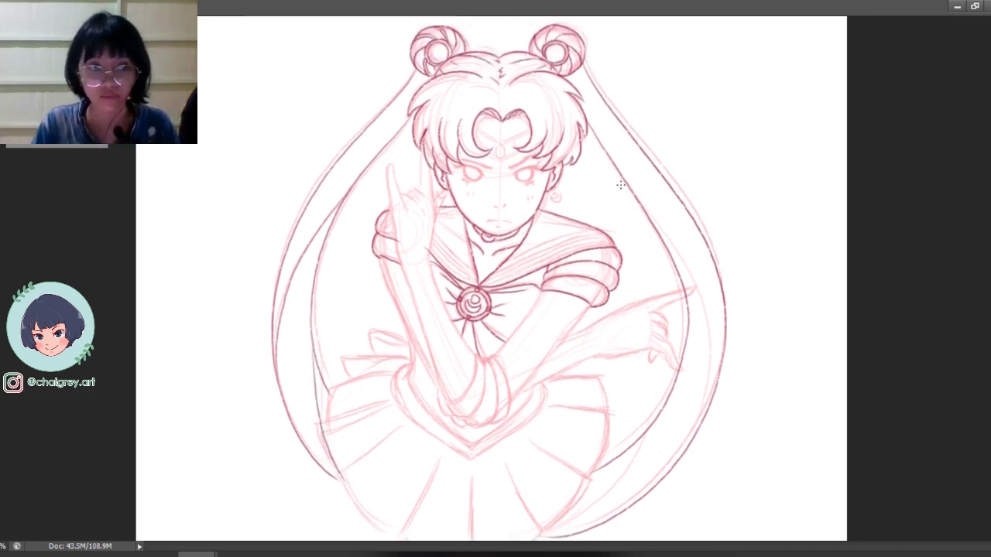
left_click_drag(635, 191, 671, 238)
key("ctrl+z")
left_click_drag(630, 190, 704, 314)
key("ctrl+z")
mouse_move(630, 191)
left_mouse_down()
mouse_move(662, 232)
mouse_move(706, 392)
left_mouse_up()
key("ctrl+z")
mouse_move(635, 195)
left_mouse_down()
mouse_move(664, 237)
mouse_move(699, 421)
left_mouse_up()
key("ctrl+z")
mouse_move(636, 199)
left_mouse_down()
mouse_move(698, 287)
mouse_move(696, 427)
left_mouse_up()
key("ctrl+z")
left_click_drag(643, 208, 707, 442)
key("ctrl+z")
key("ctrl+z")
mouse_move(642, 204)
left_mouse_down()
mouse_move(693, 289)
mouse_move(680, 452)
left_mouse_up()
key("ctrl+z")
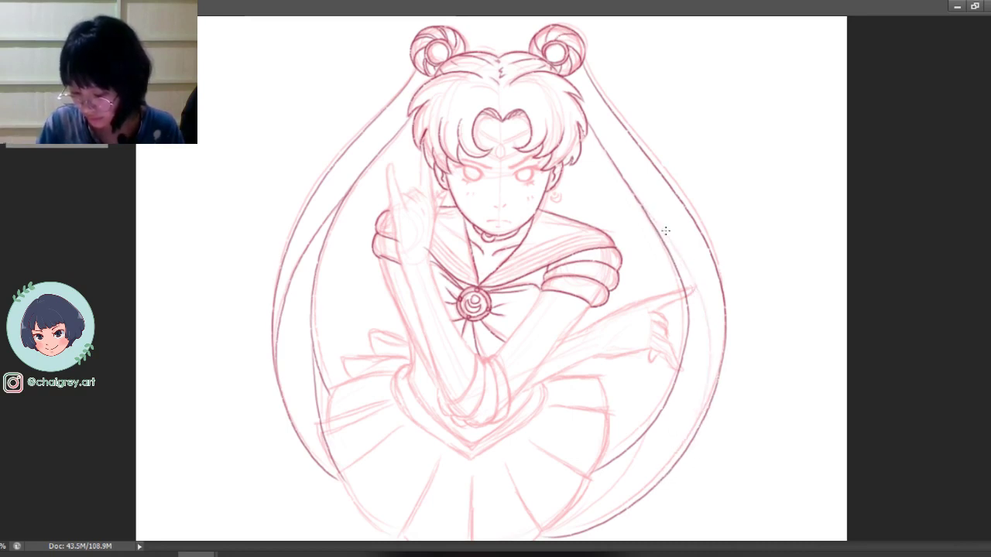
mouse_move(644, 207)
left_mouse_down()
mouse_move(693, 438)
mouse_move(686, 455)
left_mouse_up()
scroll(719, 294, "down", 3)
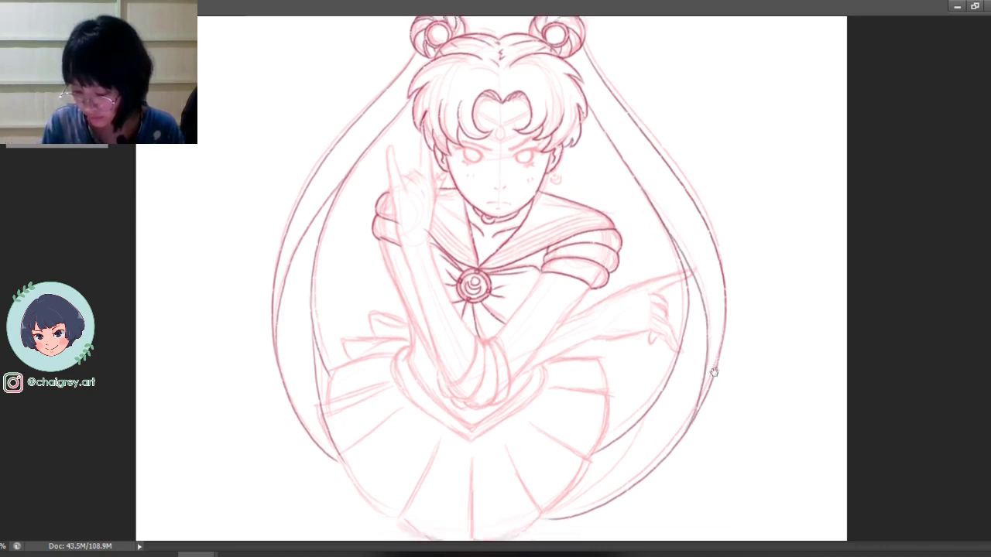
key("ctrl+z")
Step: Try inking the right-hand ponytail's inner strand line again, along with a lower strand line toward the skirt hem
left_click_drag(643, 107, 675, 160)
key("ctrl+z")
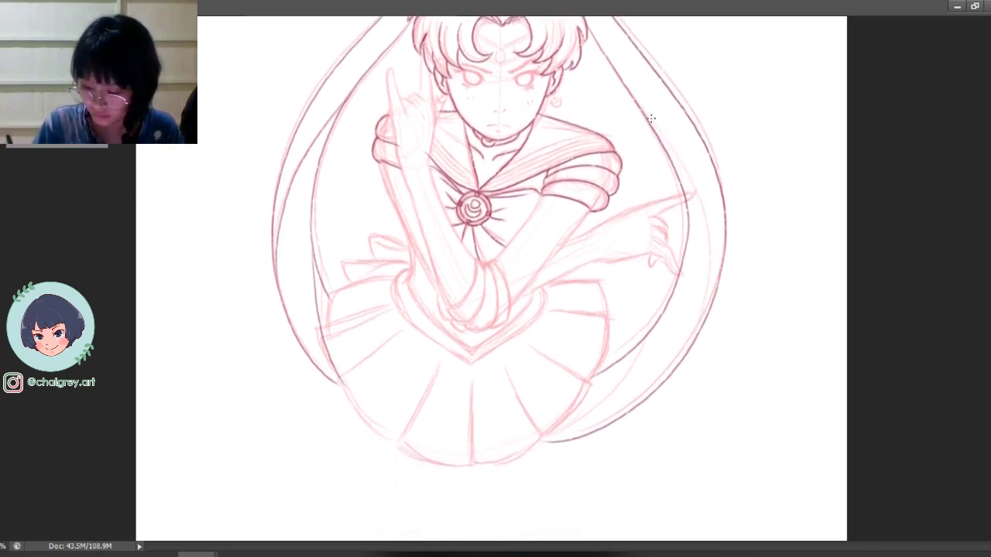
left_click_drag(648, 115, 681, 359)
key("ctrl+z")
mouse_move(644, 113)
left_mouse_down()
mouse_move(703, 310)
mouse_move(699, 332)
left_mouse_up()
key("ctrl+z")
mouse_move(646, 116)
left_mouse_down()
mouse_move(667, 145)
mouse_move(700, 331)
left_mouse_up()
key("ctrl+z")
mouse_move(644, 113)
left_mouse_down()
mouse_move(699, 335)
mouse_move(667, 374)
left_mouse_up()
key("ctrl+z")
mouse_move(644, 115)
left_mouse_down()
mouse_move(704, 247)
mouse_move(678, 364)
left_mouse_up()
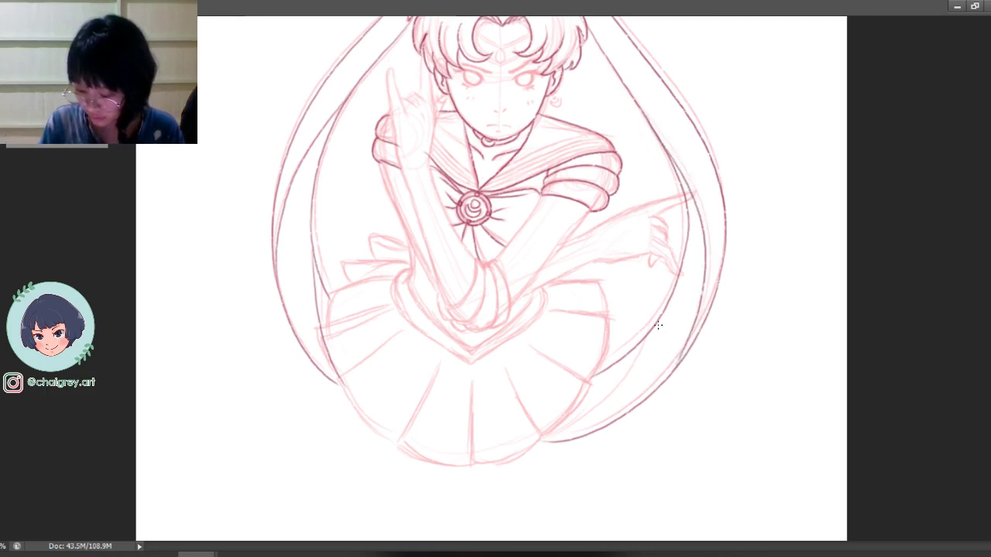
left_click_drag(643, 336, 542, 446)
key("ctrl+z")
left_click_drag(646, 336, 541, 438)
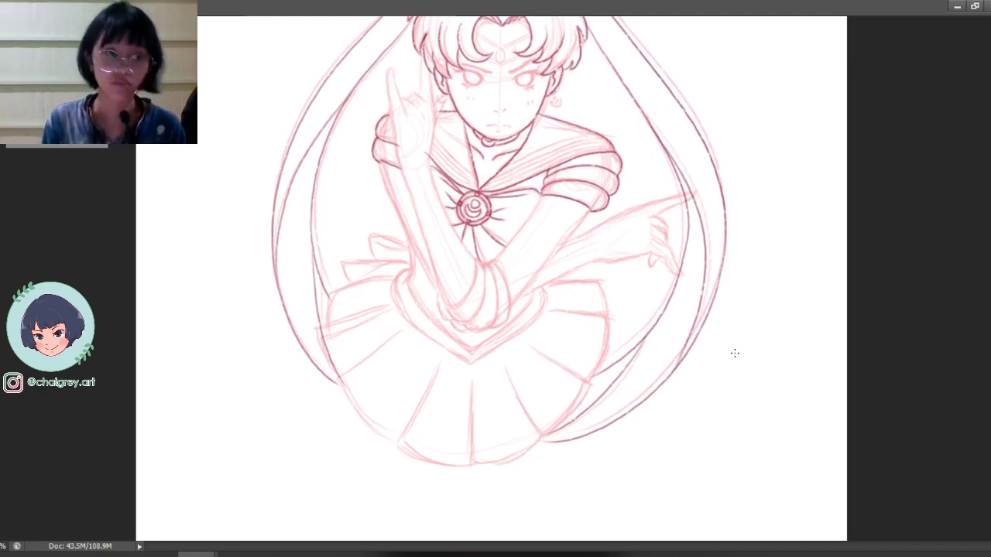
key("ctrl+z")
key("ctrl+z")
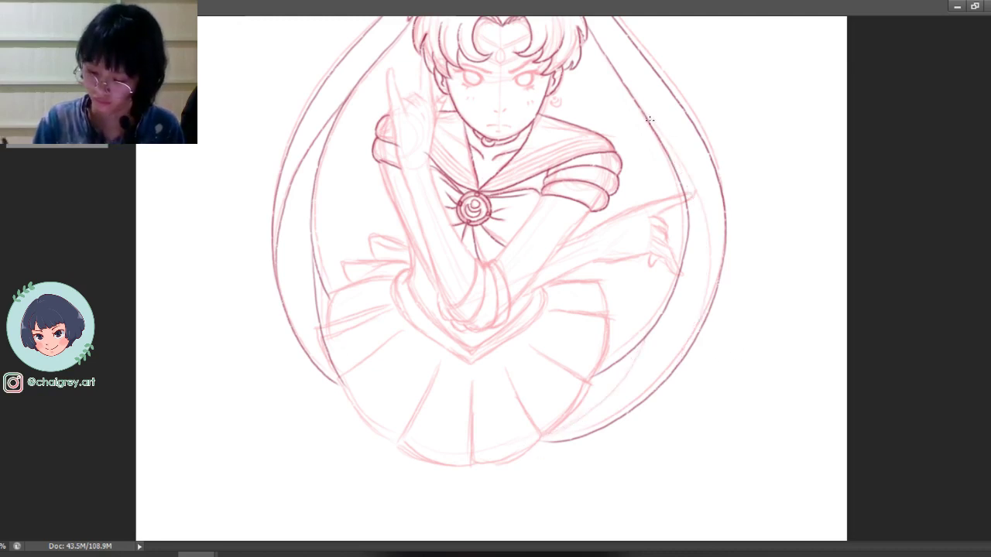
Step: Ink the strand line inside the right-hand ponytail, curving from its inner edge down into its outer edge
left_click_drag(660, 136, 701, 333)
key("ctrl+z")
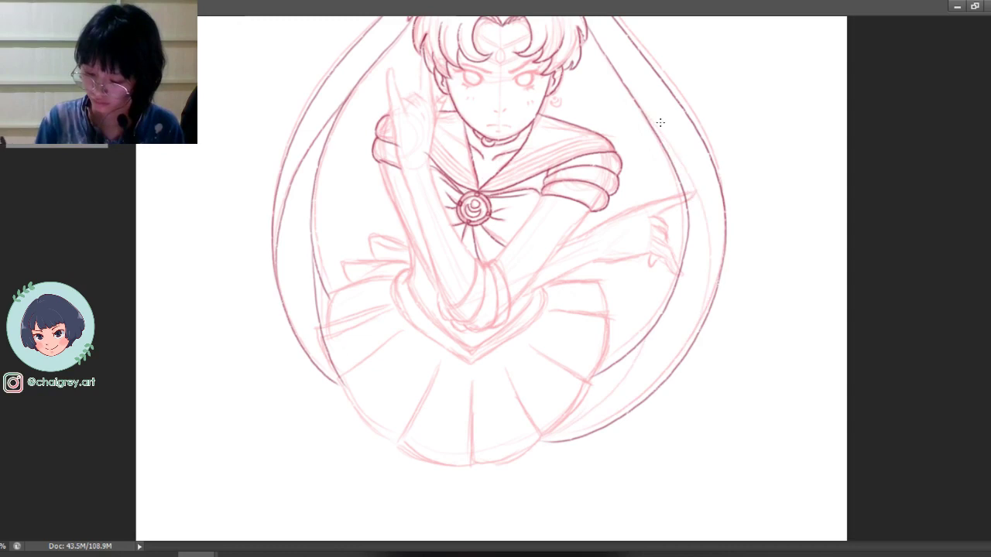
left_click_drag(648, 121, 704, 331)
key("ctrl+z")
left_click_drag(655, 124, 702, 340)
key("ctrl+z")
left_click_drag(647, 114, 703, 340)
key("ctrl+z")
mouse_move(645, 114)
left_mouse_down()
mouse_move(694, 212)
mouse_move(695, 339)
left_mouse_up()
key("ctrl+z")
mouse_move(642, 108)
left_mouse_down()
mouse_move(679, 160)
mouse_move(708, 333)
mouse_move(609, 410)
left_mouse_up()
key("ctrl+z")
Step: Ink the lower strand line of the right-hand ponytail, tapering from its inner edge to the tip at the skirt hem
left_click_drag(651, 330, 540, 442)
key("ctrl+z")
mouse_move(655, 320)
left_mouse_down()
mouse_move(650, 339)
mouse_move(545, 422)
left_mouse_up()
key("ctrl+z")
key("ctrl+z")
mouse_move(654, 328)
left_mouse_down()
mouse_move(571, 427)
mouse_move(540, 442)
left_mouse_up()
mouse_move(653, 333)
left_mouse_down()
mouse_move(575, 420)
mouse_move(536, 436)
left_mouse_up()
key("ctrl+z")
mouse_move(657, 323)
left_mouse_down()
mouse_move(610, 389)
mouse_move(533, 437)
left_mouse_up()
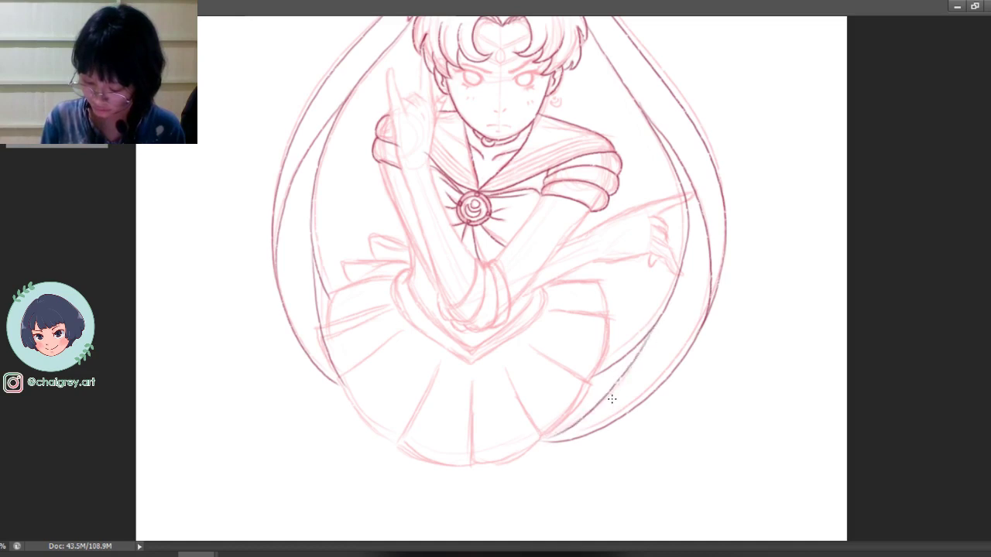
key("ctrl+z")
mouse_move(655, 325)
left_mouse_down()
mouse_move(605, 396)
mouse_move(533, 438)
left_mouse_up()
scroll(634, 387, "down", 1)
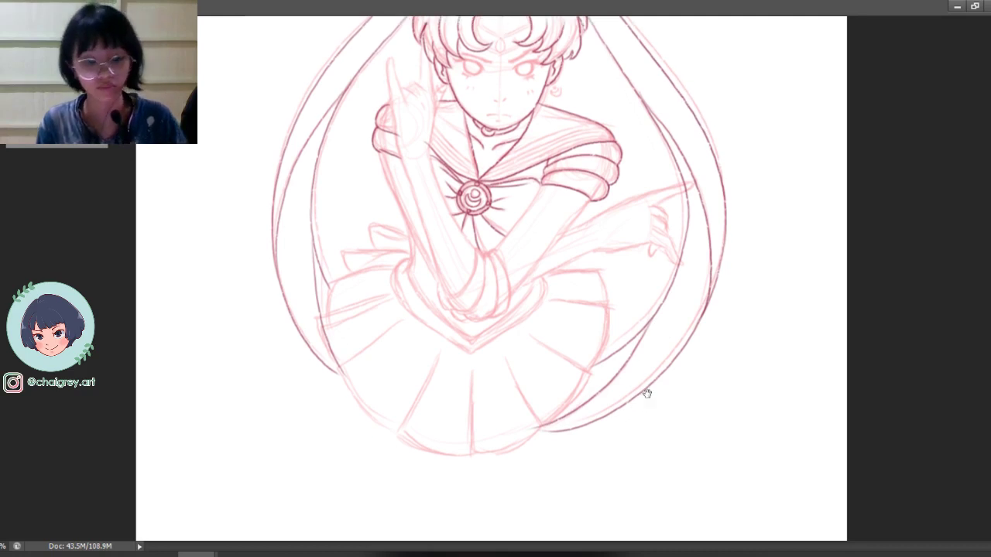
left_click_drag(627, 319, 630, 381)
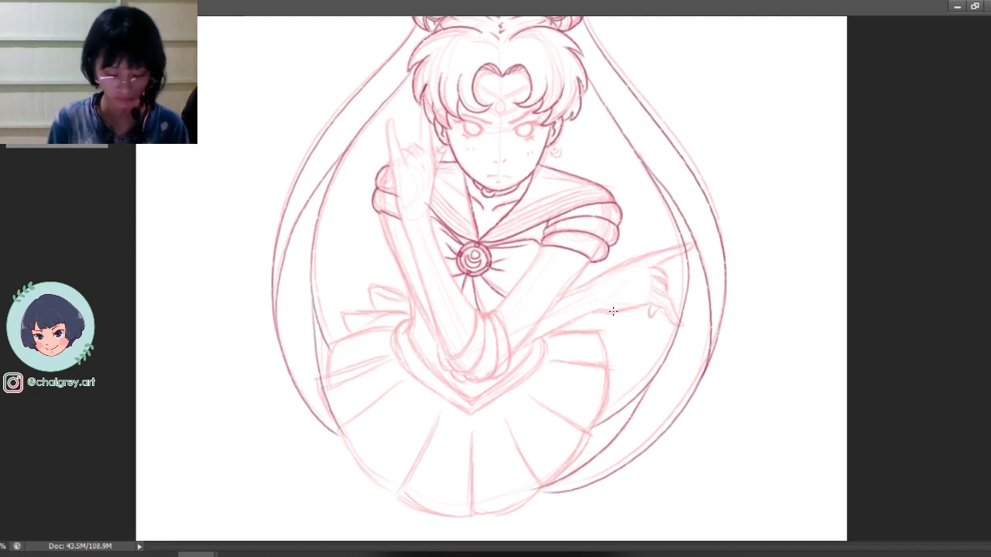
mouse_move(593, 348)
left_mouse_down()
mouse_move(597, 303)
mouse_move(611, 411)
left_mouse_up()
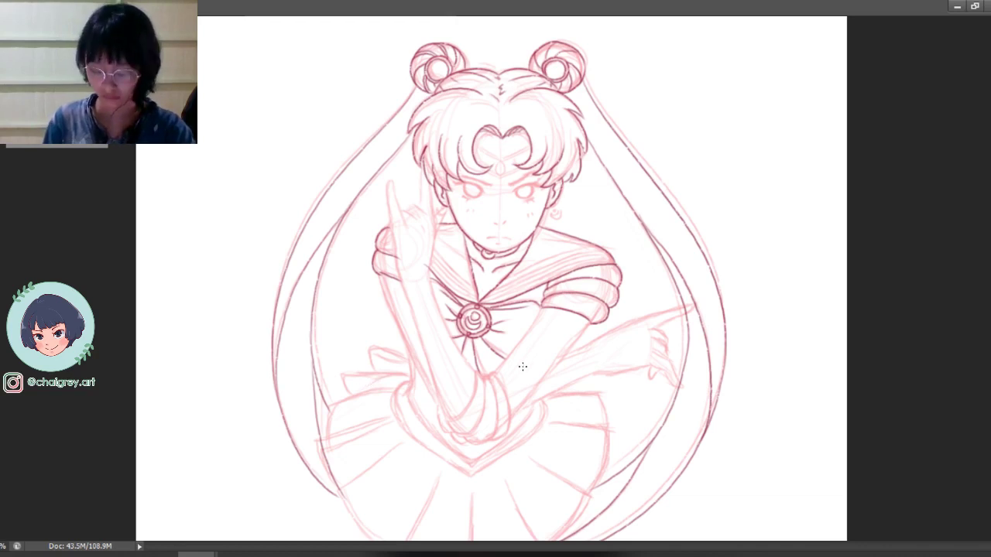
scroll(564, 338, "down", 2)
scroll(548, 348, "up", 5)
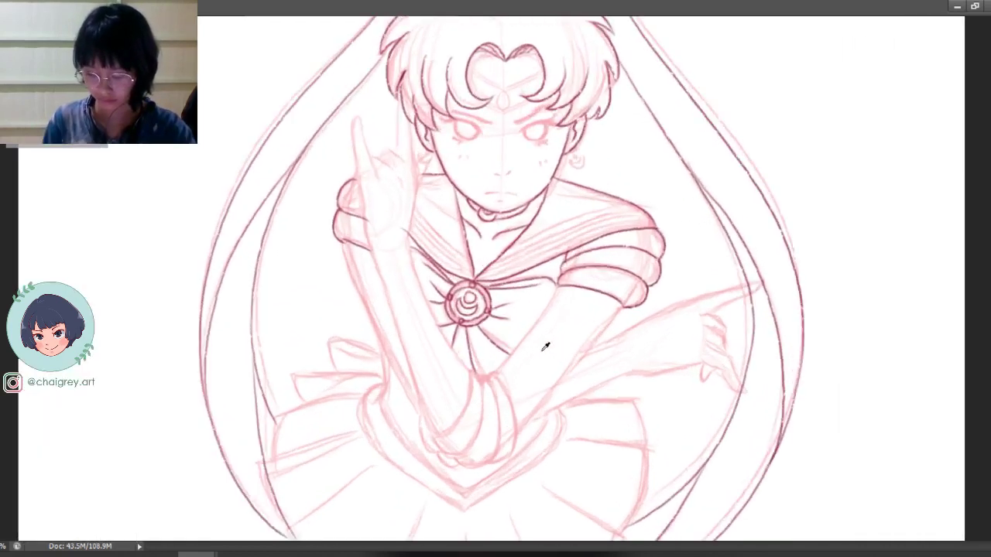
scroll(482, 324, "up", 1)
scroll(481, 323, "up", 1)
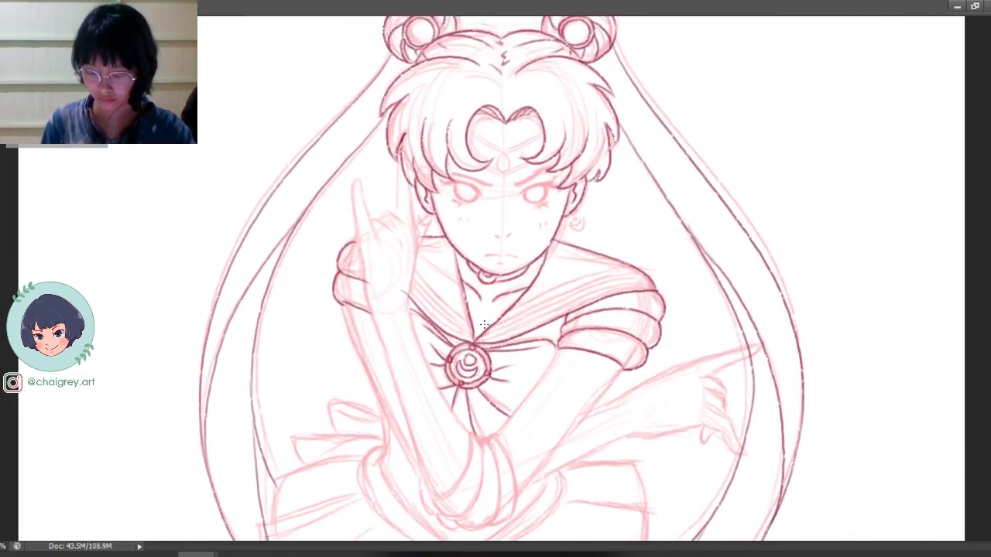
scroll(483, 324, "down", 1)
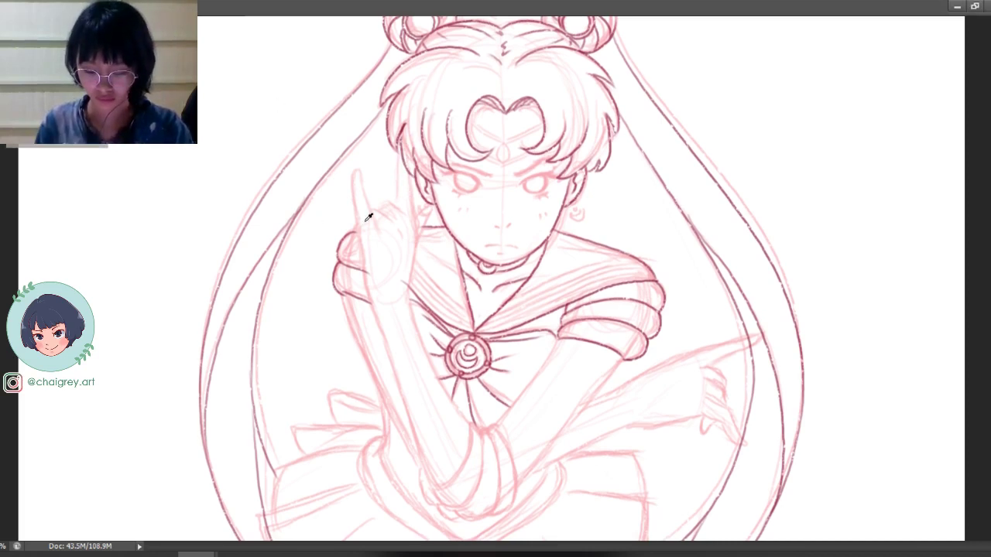
Step: Ink the inner edge of the loose hair strand falling from the left side of the fringe behind the raised hand
scroll(406, 199, "up", 1)
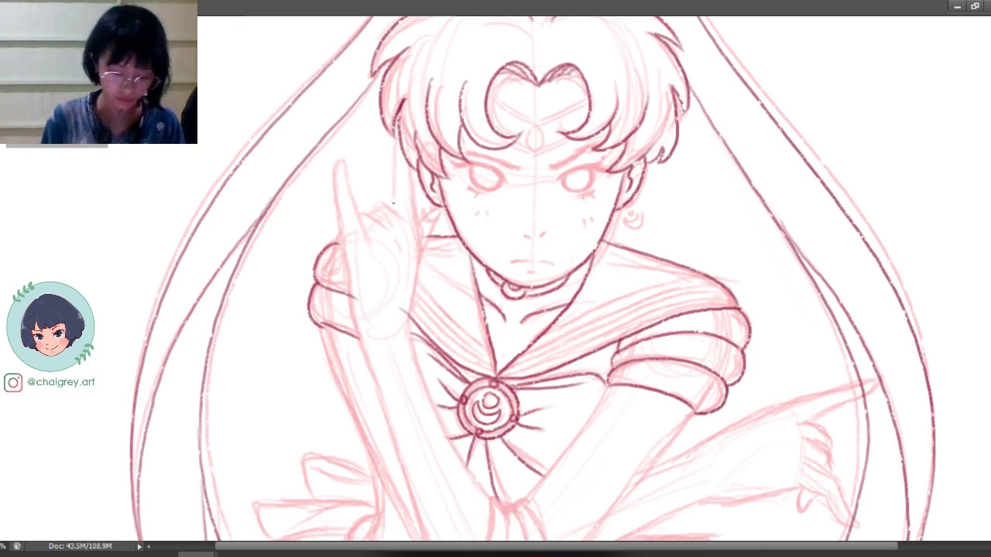
left_click_drag(394, 135, 406, 181)
key("ctrl+z")
left_click_drag(397, 135, 413, 222)
key("ctrl+z")
left_click_drag(405, 169, 416, 229)
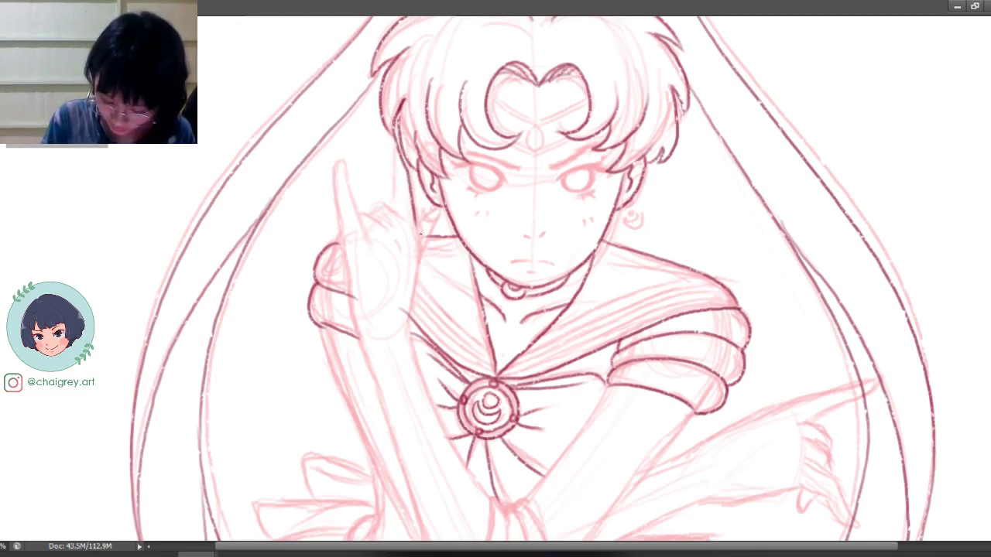
key("ctrl+alt+z")
key("ctrl+alt+z")
mouse_move(392, 140)
left_mouse_down()
mouse_move(409, 197)
mouse_move(409, 162)
mouse_move(414, 229)
left_mouse_up()
key("ctrl+z")
key("ctrl+z")
key("ctrl+z")
key("ctrl+alt+z")
key("ctrl+alt+z")
left_click_drag(406, 126, 420, 253)
key("ctrl+z")
key("ctrl+z")
Step: Ink the raised hand's outer edge down to the wrist and the contour and crease of its folded knuckles
mouse_move(413, 212)
left_mouse_down()
mouse_move(427, 249)
mouse_move(420, 237)
mouse_move(414, 283)
left_mouse_up()
key("ctrl+z")
key("ctrl+z")
key("ctrl+z")
key("ctrl+z")
key("ctrl+z")
left_click_drag(418, 240, 404, 332)
mouse_move(410, 232)
left_mouse_down()
mouse_move(374, 210)
mouse_move(397, 235)
mouse_move(408, 221)
mouse_move(387, 209)
mouse_move(366, 207)
mouse_move(399, 234)
mouse_move(371, 211)
mouse_move(385, 223)
mouse_move(367, 207)
left_mouse_up()
key("ctrl+z")
key("ctrl+z")
key("ctrl+z")
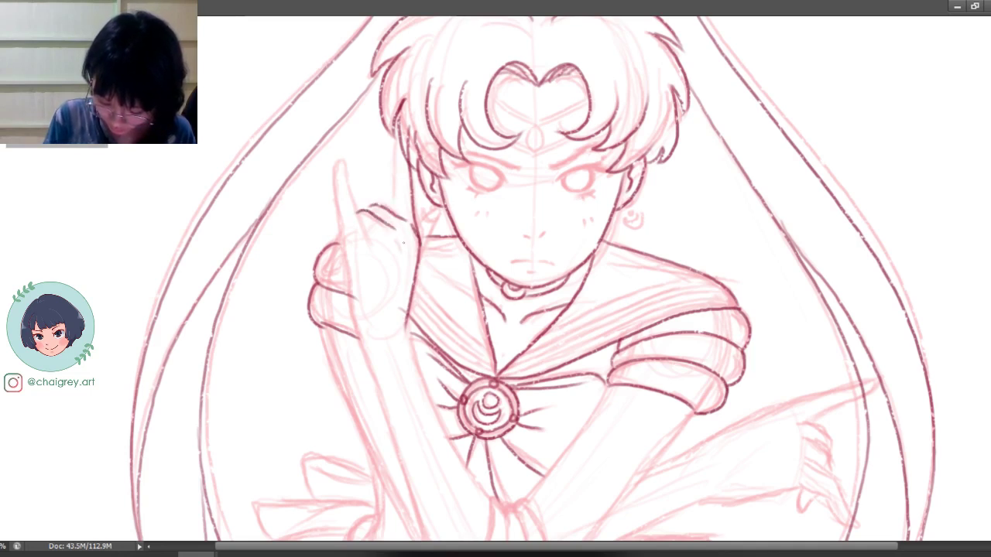
left_click_drag(410, 248, 402, 237)
Step: Ink the outer edge of the loose hair strand, running from the fringe down to the raised hand's knuckles
mouse_move(410, 155)
left_mouse_down()
mouse_move(395, 128)
mouse_move(396, 150)
mouse_move(398, 141)
left_mouse_up()
key("ctrl+z")
key("ctrl+z")
left_click_drag(396, 176, 395, 183)
key("ctrl+z")
left_click_drag(409, 131, 396, 220)
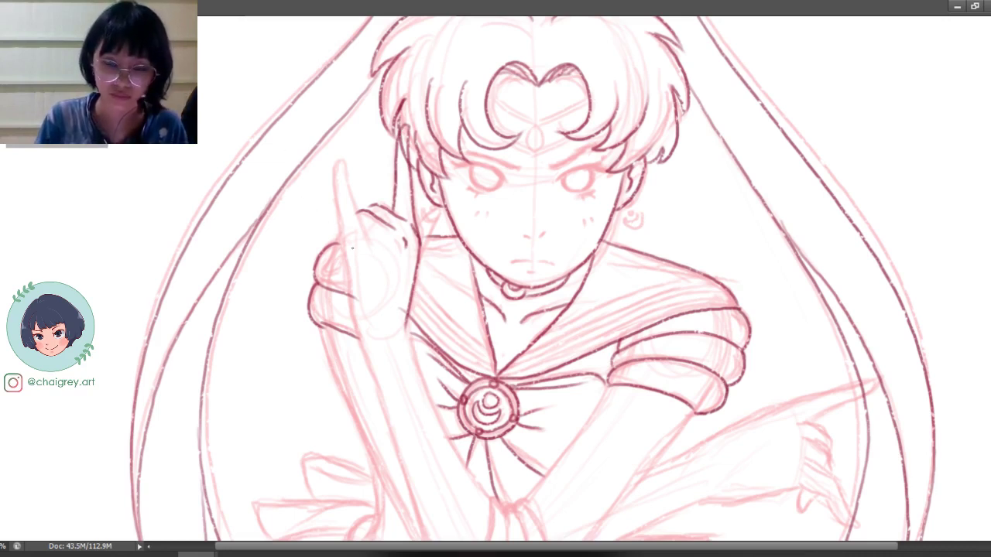
Step: Ink the inner edge of the raised index finger, from its tip down into the back of the hand
left_click_drag(376, 243, 341, 169)
key("ctrl+z")
left_click_drag(375, 243, 337, 177)
key("ctrl+z")
left_click_drag(375, 241, 351, 207)
key("ctrl+z")
left_click_drag(375, 246, 348, 195)
key("ctrl+z")
mouse_move(374, 245)
left_mouse_down()
mouse_move(326, 164)
mouse_move(339, 210)
left_mouse_up()
key("ctrl+z")
key("ctrl+z")
key("ctrl+z")
key("ctrl+z")
key("ctrl+z")
Step: Ink the raised index finger's outer edge from the tip and continue it along the hand to the wrist
left_click_drag(326, 165, 340, 212)
key("ctrl+z")
mouse_move(326, 165)
left_mouse_down()
mouse_move(320, 188)
mouse_move(335, 215)
left_mouse_up()
key("ctrl+z")
left_click_drag(326, 165, 352, 304)
key("ctrl+z")
left_click_drag(345, 246, 358, 338)
key("ctrl+z")
left_click_drag(345, 246, 358, 338)
Step: Ink the small finger showing behind the raised hand's outer edge, over the puffed sleeve
left_click_drag(339, 231, 332, 269)
key("ctrl+z")
left_click_drag(337, 234, 339, 274)
key("ctrl+z")
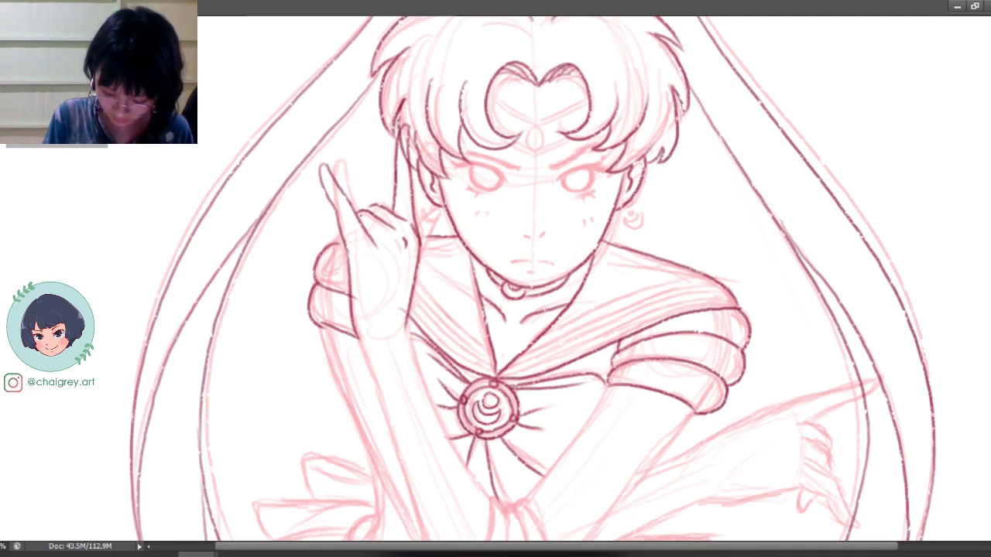
mouse_move(332, 231)
left_mouse_down()
mouse_move(317, 269)
mouse_move(346, 245)
mouse_move(341, 248)
left_mouse_up()
key("ctrl+z")
key("ctrl+z")
key("ctrl+z")
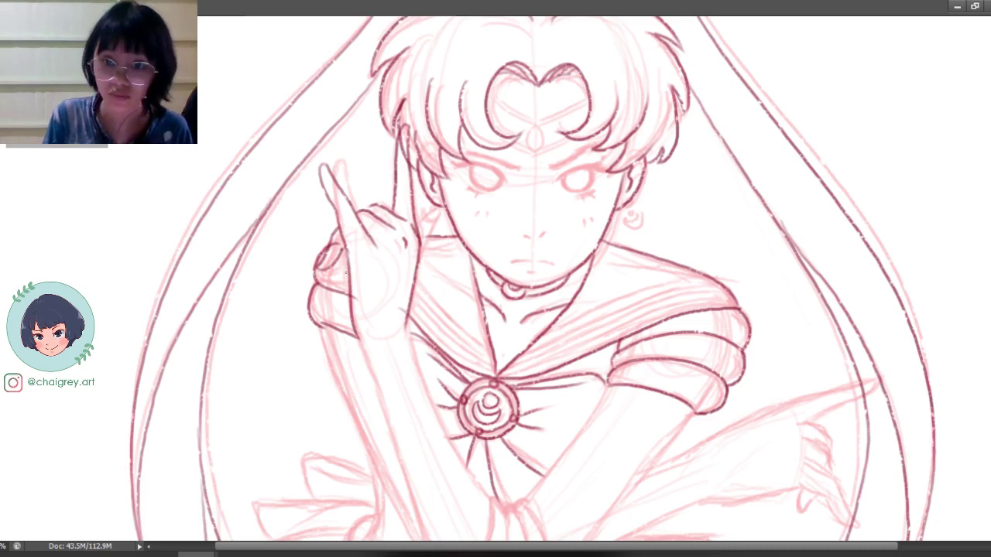
key("ctrl+alt+z")
key("ctrl+alt+z")
key("ctrl+alt+z")
mouse_move(338, 226)
left_mouse_down()
mouse_move(327, 266)
mouse_move(343, 251)
mouse_move(360, 284)
mouse_move(327, 267)
mouse_move(345, 250)
left_mouse_up()
key("ctrl+alt+z")
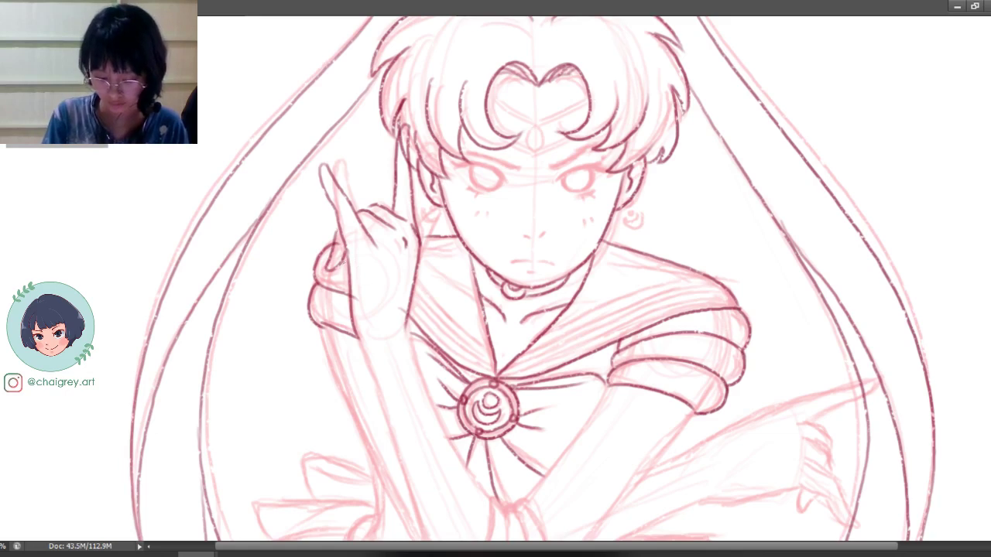
Step: Ink the curved fingertip protruding from the raised hand's inner side, just above the sailor collar
key("space")
left_click_drag(550, 425, 543, 281)
left_click_drag(619, 421, 587, 432)
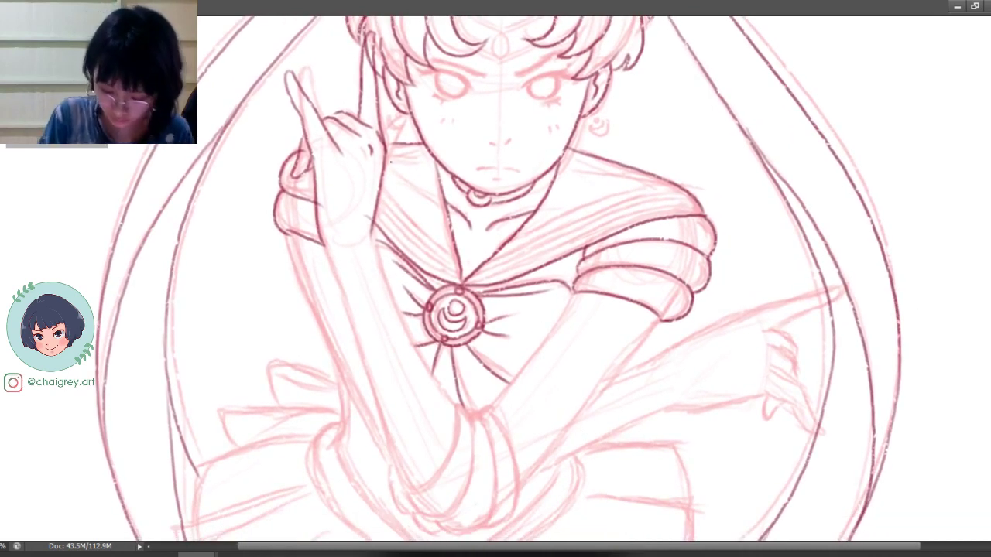
left_click_drag(385, 155, 398, 123)
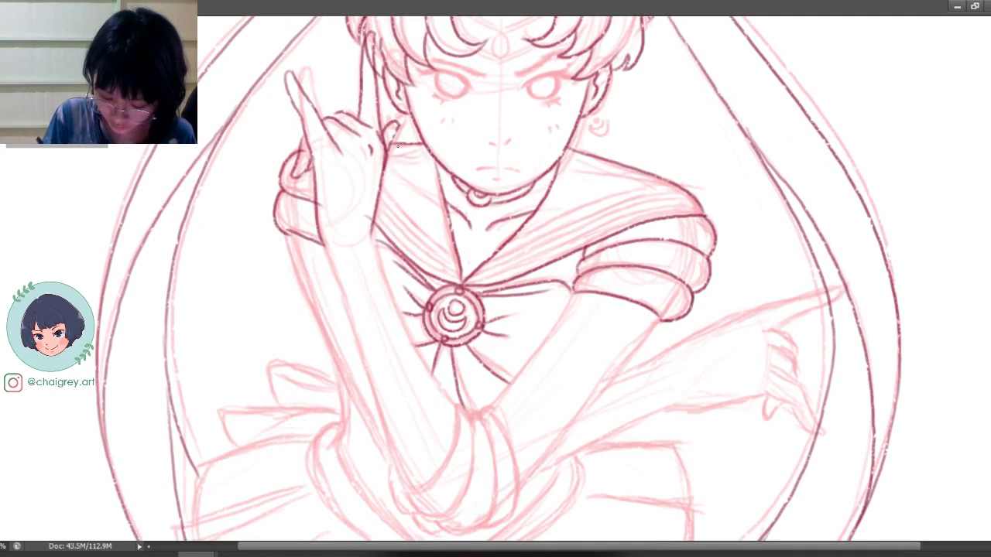
key("ctrl+alt+z")
key("ctrl+alt+z")
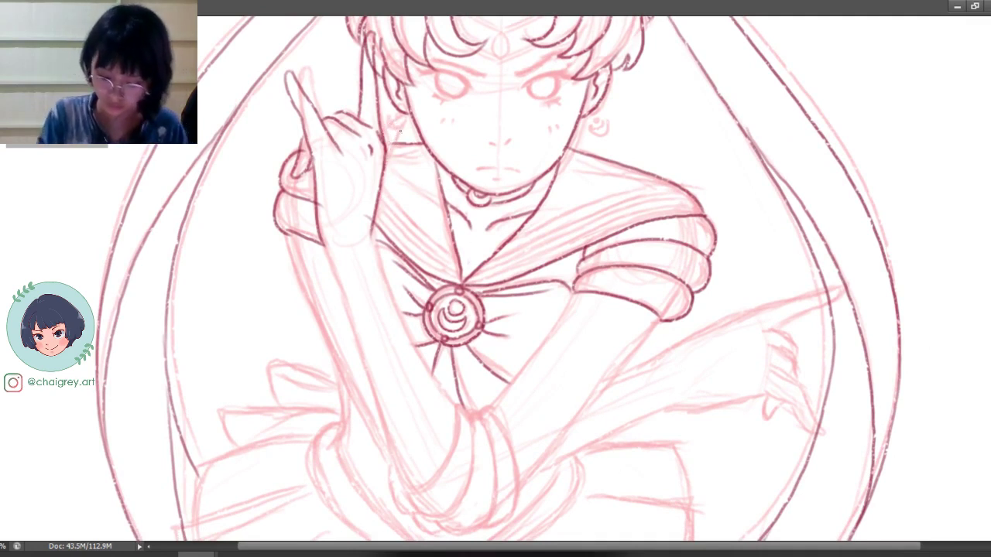
key("ctrl+z")
mouse_move(384, 127)
left_mouse_down()
mouse_move(395, 117)
mouse_move(403, 131)
mouse_move(387, 138)
left_mouse_up()
key("ctrl+z")
key("ctrl+z")
key("ctrl+z")
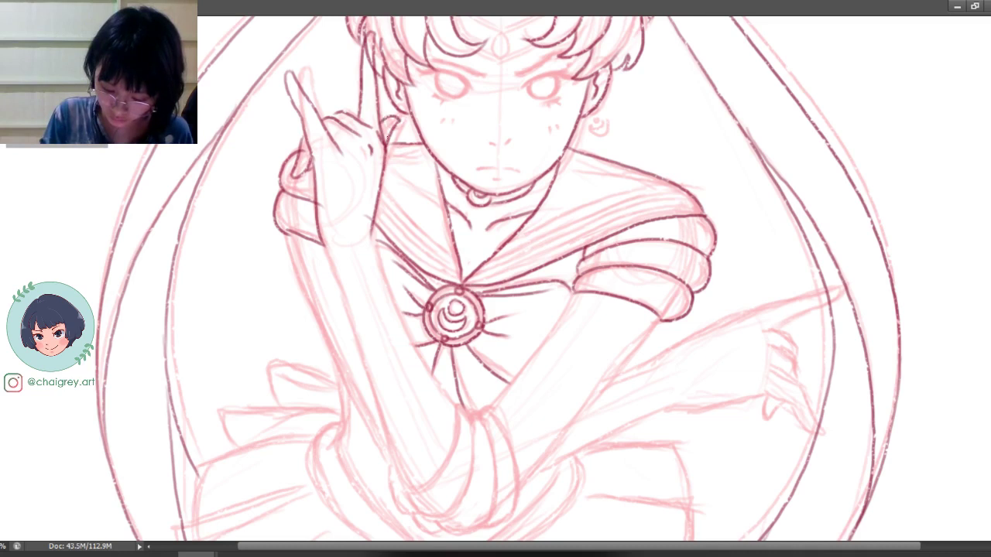
Step: Ink the inner edge of the raised forearm from the wrist past the bow to the elbow glove cuff
left_click_drag(617, 414, 608, 327)
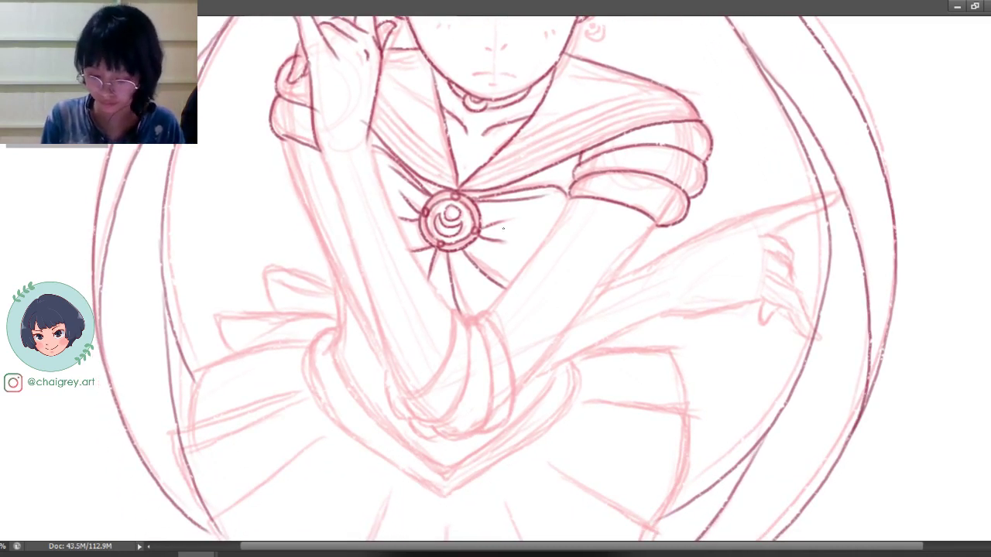
left_click_drag(370, 141, 390, 209)
key("ctrl+z")
key("ctrl+z")
left_click_drag(370, 141, 448, 316)
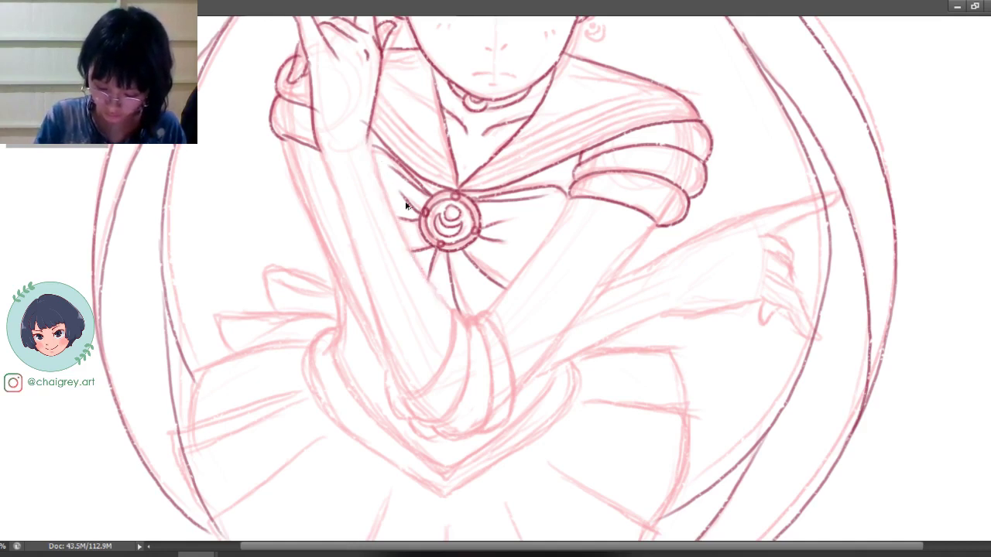
left_click_drag(434, 288, 456, 317)
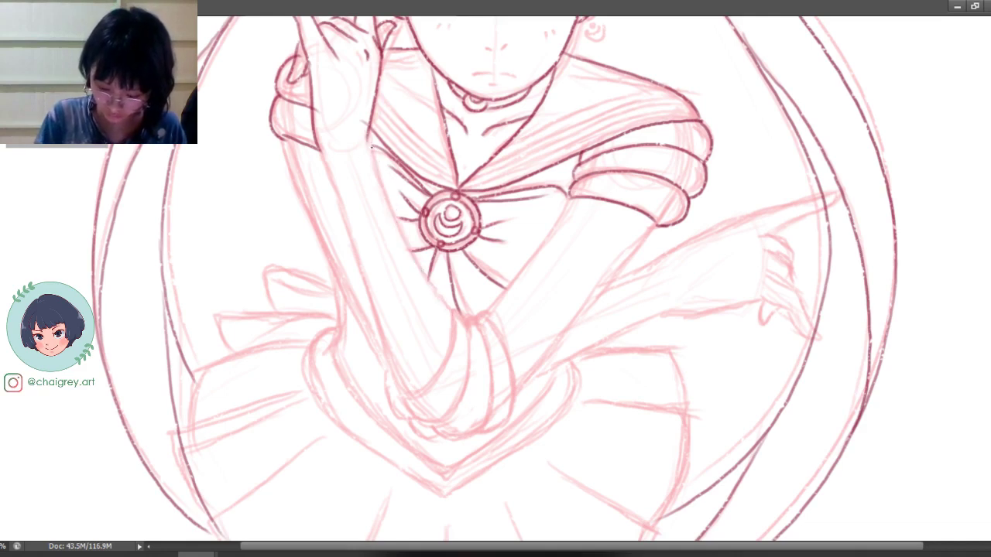
left_click_drag(425, 277, 454, 319)
key("ctrl+z")
left_click_drag(368, 142, 452, 314)
Step: Ink the outer edge of the raised forearm from the wrist down to the elbow glove cuff
left_click_drag(321, 153, 415, 395)
key("ctrl+z")
left_click_drag(317, 152, 410, 390)
key("ctrl+z")
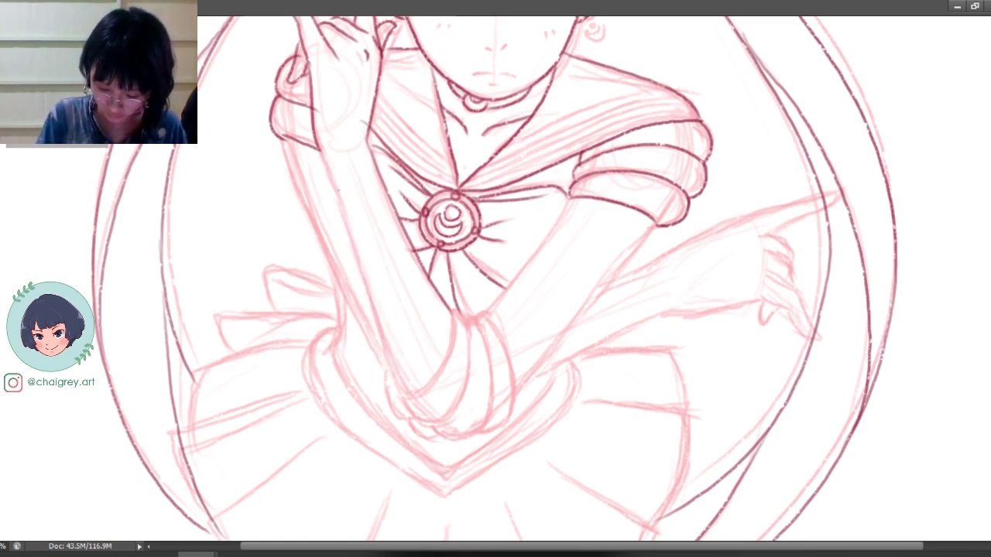
left_click_drag(319, 150, 408, 395)
Step: Ink the curved edge of the elbow glove cuff across the end of the raised forearm
left_click_drag(450, 309, 452, 345)
key("ctrl+z")
left_click_drag(450, 308, 412, 396)
key("ctrl+z")
left_click_drag(451, 308, 409, 397)
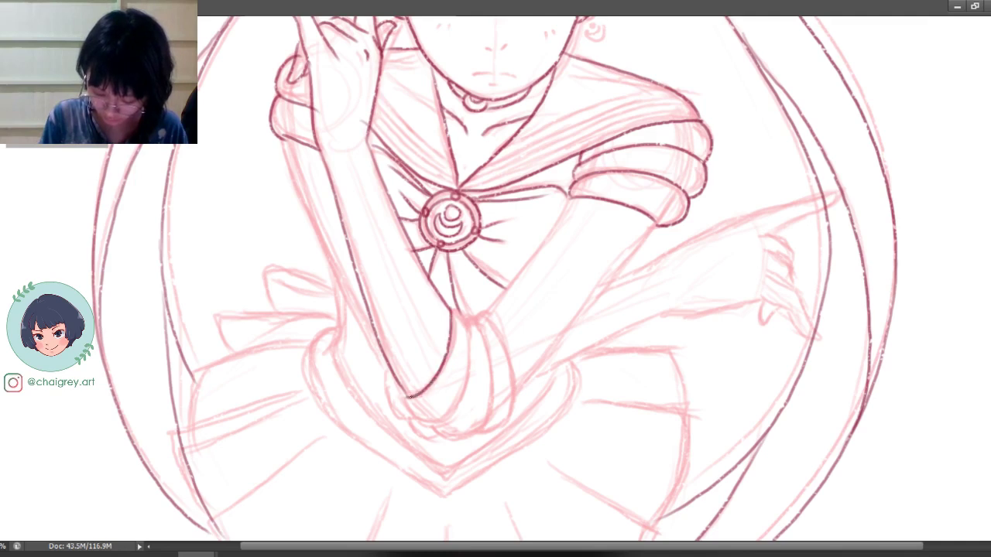
Step: Ink the first padded roll of the elbow glove cuff, closing its rounded lower edge
mouse_move(454, 309)
left_mouse_down()
mouse_move(469, 357)
mouse_move(453, 419)
left_mouse_up()
left_click_drag(401, 390, 435, 429)
key("ctrl+z")
left_click_drag(401, 391, 447, 427)
key("ctrl+z")
left_click_drag(403, 390, 448, 422)
key("ctrl+z")
mouse_move(406, 395)
left_mouse_down()
mouse_move(410, 416)
mouse_move(451, 421)
mouse_move(405, 401)
mouse_move(452, 420)
left_mouse_up()
key("ctrl+z")
Step: Ink the remaining two padded rolls of the elbow glove cuff
mouse_move(462, 317)
left_mouse_down()
mouse_move(479, 315)
mouse_move(494, 433)
left_mouse_up()
key("ctrl+z")
key("ctrl+z")
mouse_move(474, 316)
left_mouse_down()
mouse_move(492, 410)
mouse_move(475, 430)
mouse_move(487, 418)
left_mouse_up()
key("ctrl+z")
mouse_move(480, 314)
left_mouse_down()
mouse_move(501, 331)
mouse_move(508, 421)
left_mouse_up()
key("ctrl+z")
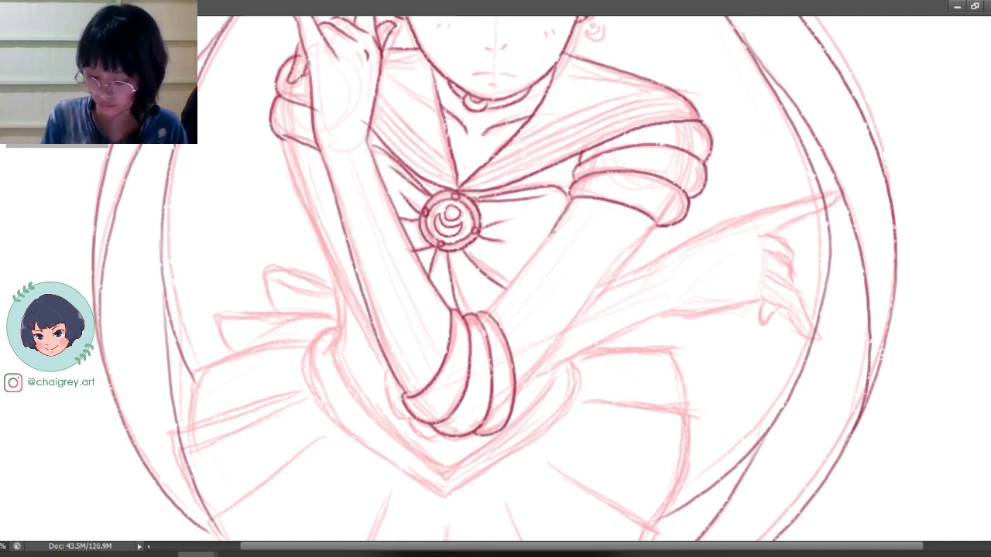
Step: Ink the inner edge of the right-hand upper arm from the puffed sleeve across the bow to the glove cuff
left_click_drag(575, 198, 486, 324)
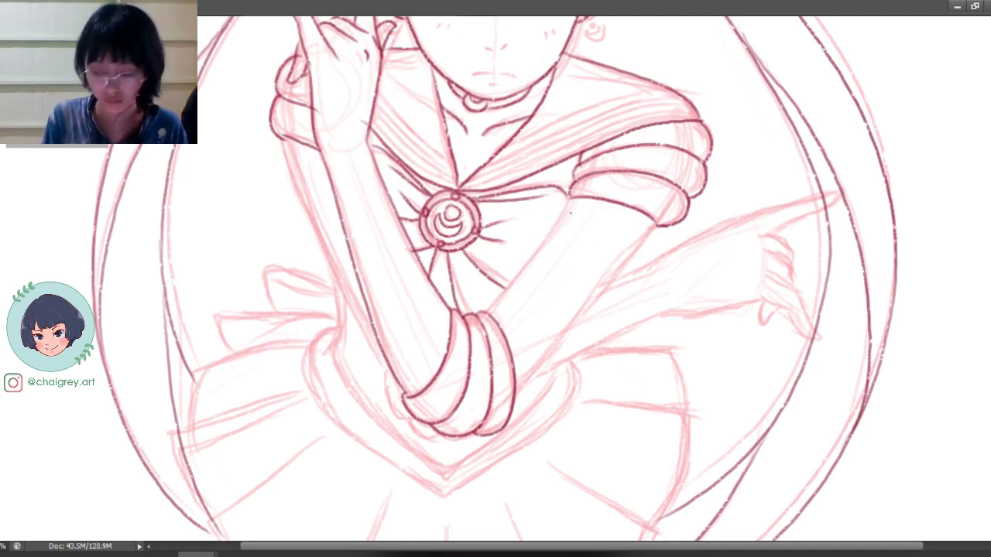
left_click_drag(575, 199, 511, 298)
key("ctrl+z")
left_click_drag(572, 198, 496, 310)
key("ctrl+z")
mouse_move(573, 198)
left_mouse_down()
mouse_move(496, 309)
mouse_move(500, 318)
mouse_move(574, 197)
mouse_move(495, 305)
left_mouse_up()
key("ctrl+z")
key("ctrl+z")
key("ctrl+z")
key("ctrl+z")
left_click_drag(572, 197, 486, 302)
key("ctrl+z")
left_click_drag(572, 198, 488, 311)
key("ctrl+z")
key("ctrl+z")
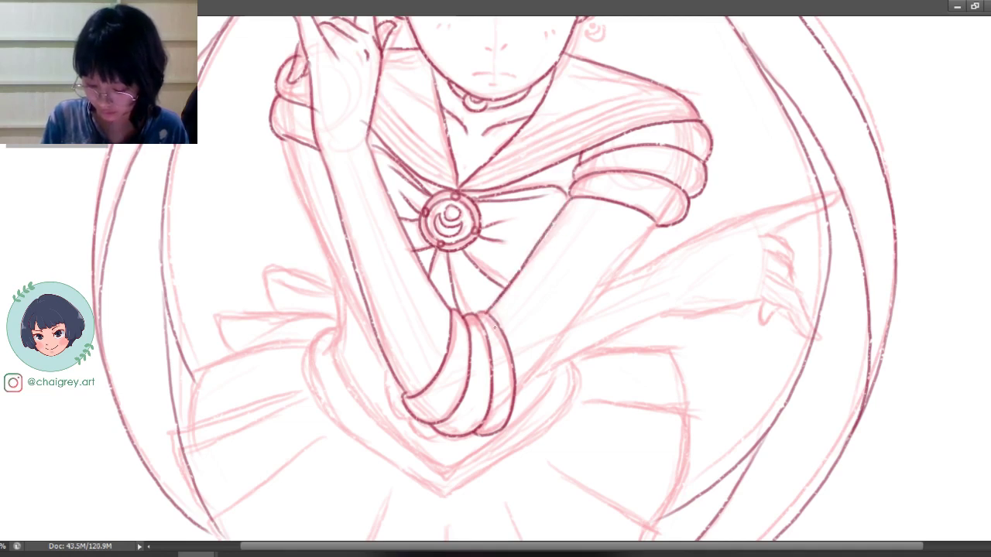
left_click_drag(657, 224, 500, 418)
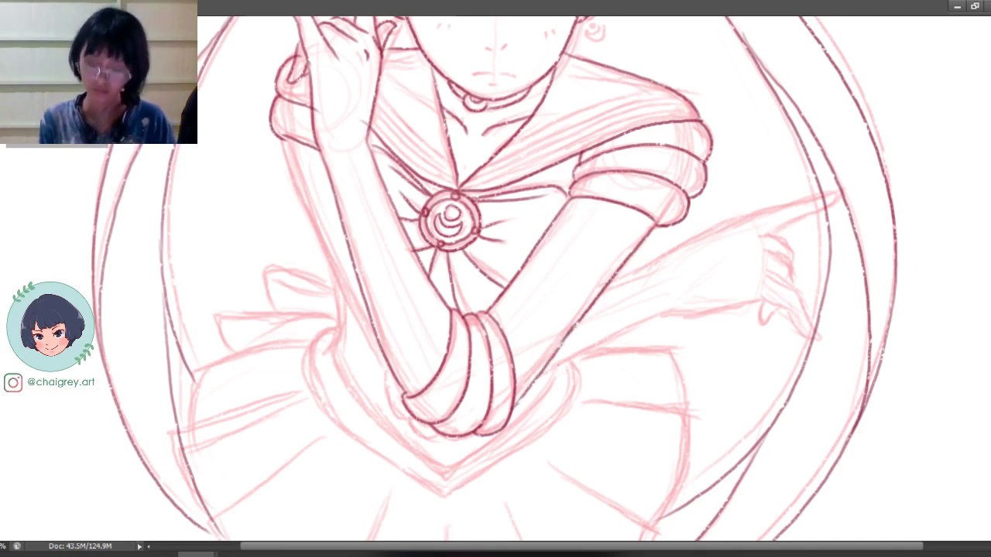
key("ctrl+alt+z")
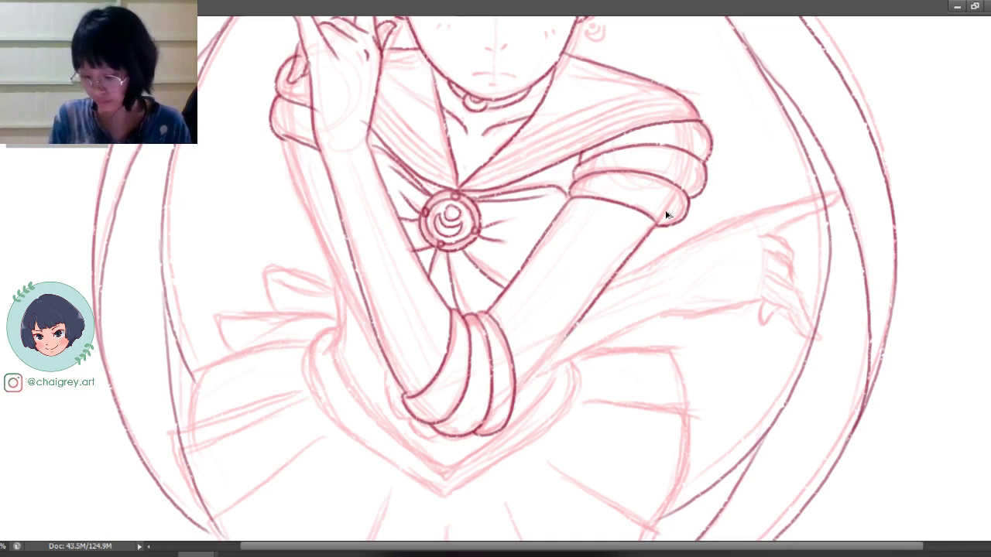
key("ctrl+alt+z")
mouse_move(658, 225)
left_mouse_down()
mouse_move(587, 297)
mouse_move(591, 304)
left_mouse_up()
key("ctrl+alt+z")
key("ctrl+z")
left_click_drag(658, 225, 604, 286)
key("ctrl+z")
left_click_drag(658, 223, 574, 329)
key("ctrl+alt+z")
key("ctrl+alt+z")
left_click_drag(656, 225, 605, 279)
key("ctrl+z")
left_click_drag(658, 225, 545, 367)
key("ctrl+z")
left_click_drag(616, 271, 513, 418)
key("ctrl+z")
left_click_drag(617, 268, 514, 402)
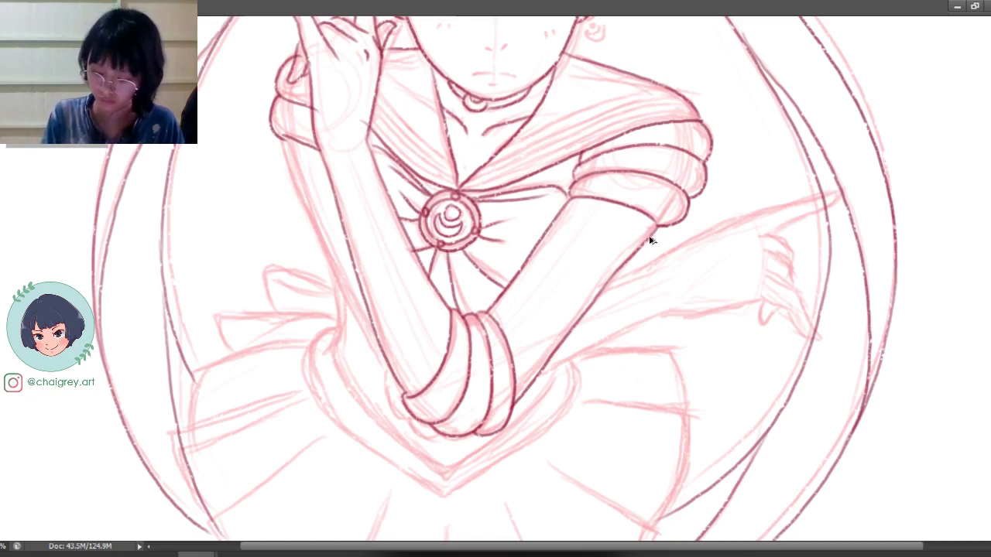
key("ctrl+z")
key("ctrl+z")
key("ctrl+z")
left_click_drag(655, 226, 601, 285)
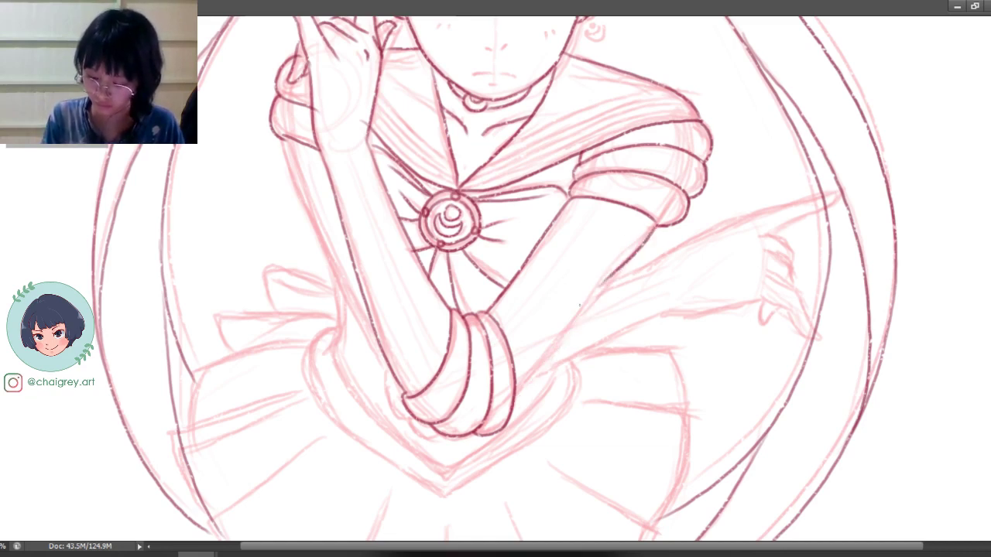
key("ctrl+z")
left_click_drag(655, 227, 544, 360)
key("ctrl+z")
left_click_drag(612, 268, 510, 409)
key("ctrl+z")
left_click_drag(612, 268, 513, 396)
key("ctrl+alt+z")
key("ctrl+alt+z")
key("ctrl+z")
Step: Ink the outer edge of the right-hand upper arm from the puffed sleeve down to the glove cuff
left_click_drag(656, 227, 555, 345)
key("ctrl+z")
left_click_drag(617, 269, 511, 391)
key("ctrl+z")
left_click_drag(617, 266, 519, 399)
key("ctrl+z")
left_click_drag(619, 265, 525, 383)
key("ctrl+z")
left_click_drag(620, 263, 516, 393)
key("ctrl+z")
left_click_drag(620, 263, 513, 402)
key("ctrl+z")
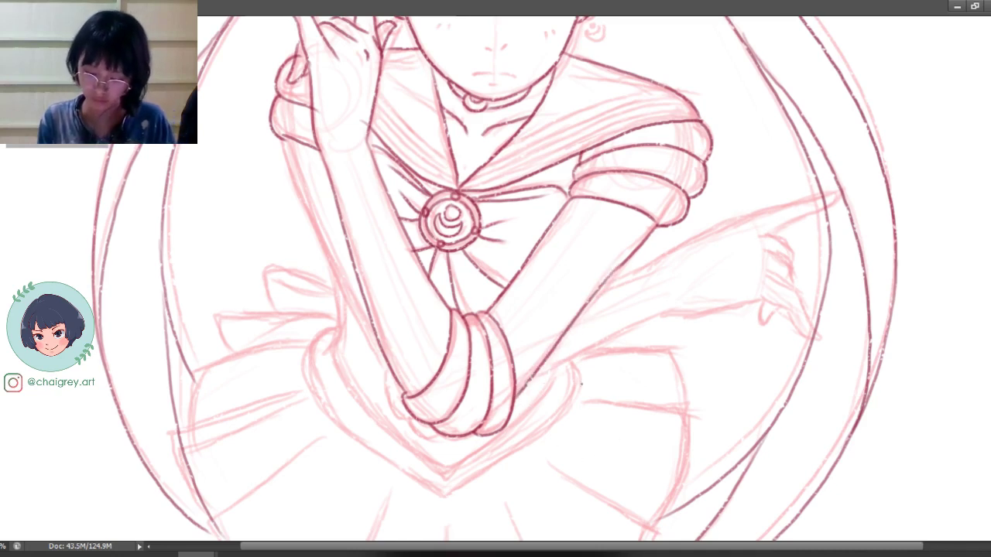
Step: Ink the outer edge of the left-hand upper arm from its sleeve down behind the raised forearm
mouse_move(597, 395)
left_mouse_down()
mouse_move(601, 456)
mouse_move(604, 441)
left_mouse_up()
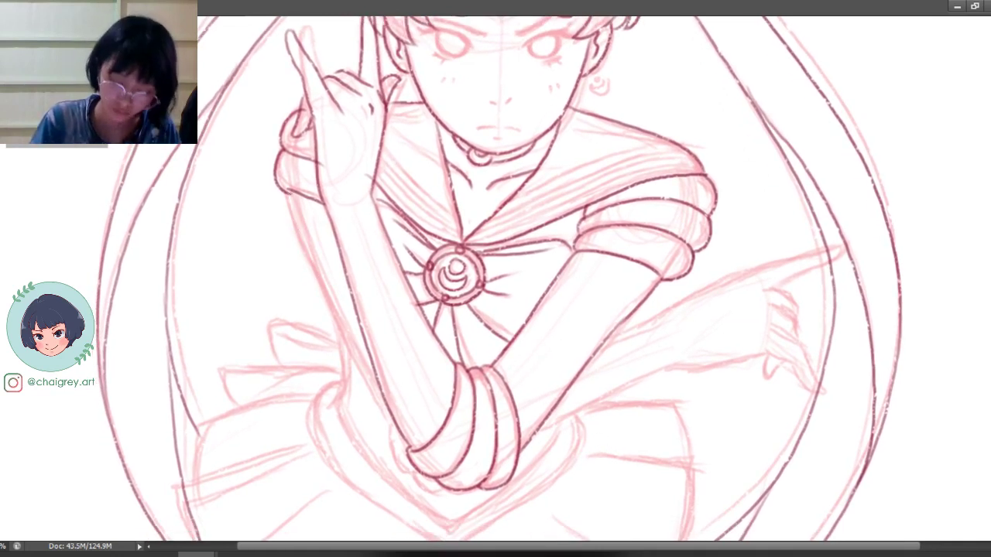
left_click_drag(311, 246, 370, 385)
key("ctrl+z")
left_click_drag(314, 256, 387, 401)
key("ctrl+z")
left_click_drag(315, 256, 384, 405)
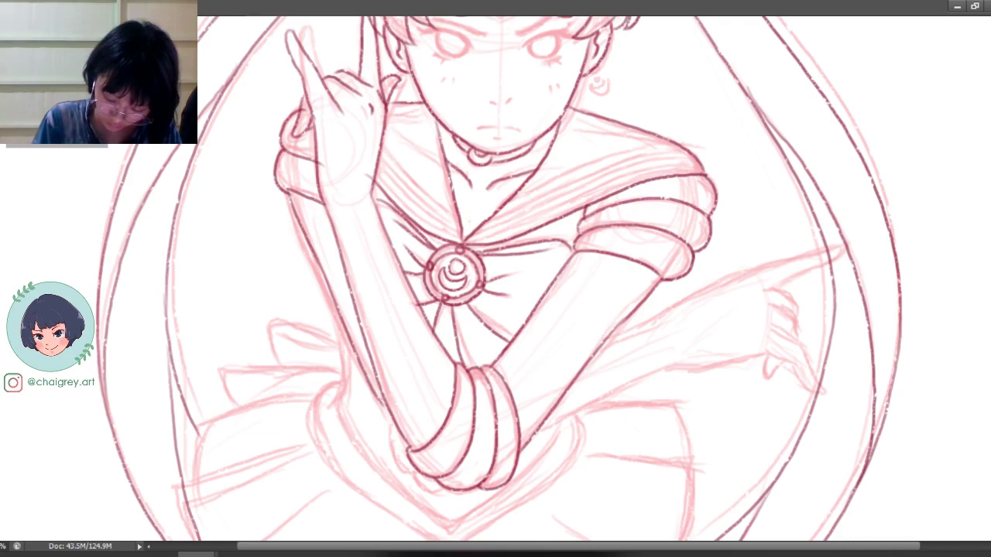
Step: Ink the second glove's cuff where it shows beside and beneath the padded rolls at the elbow
left_click_drag(389, 416, 417, 475)
key("ctrl+z")
mouse_move(389, 414)
left_mouse_down()
mouse_move(390, 448)
mouse_move(418, 477)
left_mouse_up()
key("ctrl+z")
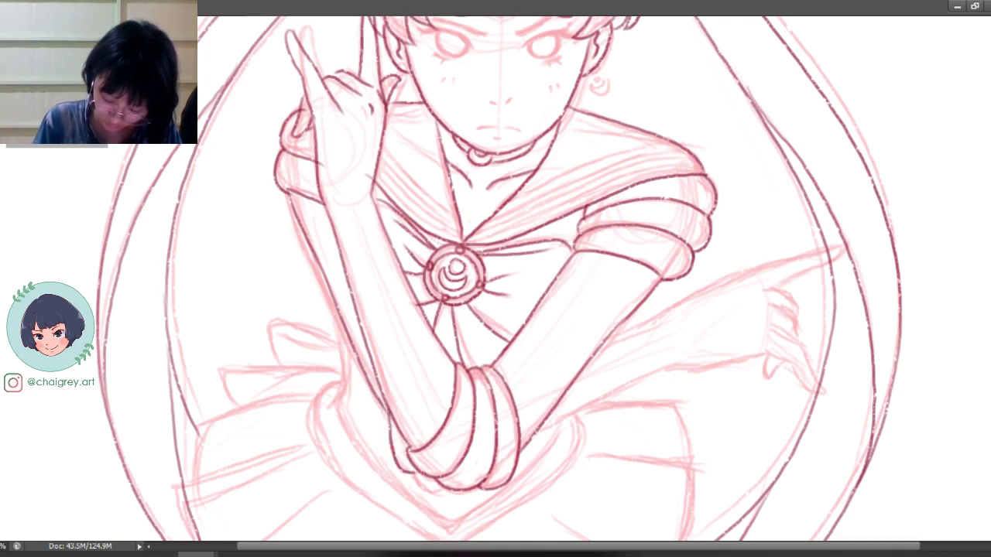
left_click_drag(415, 472, 443, 488)
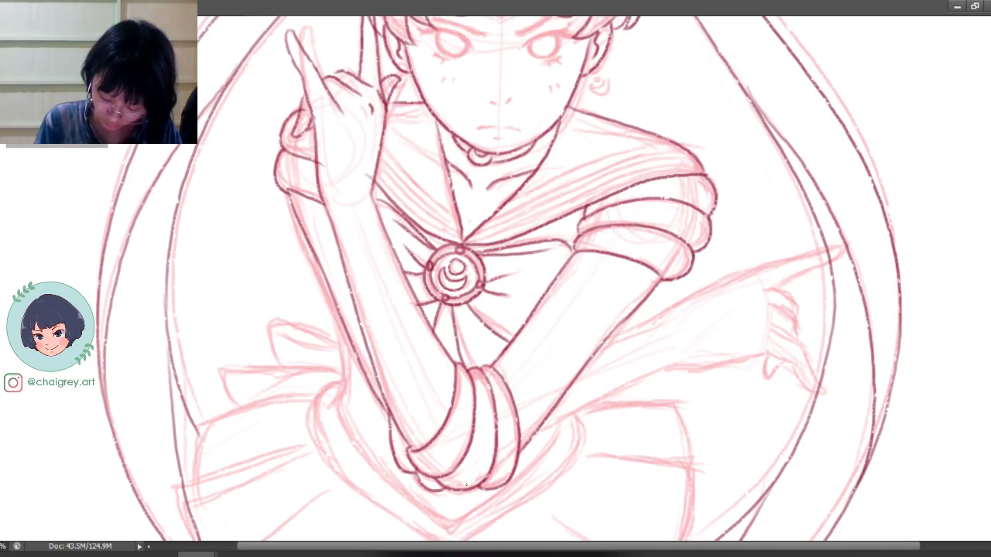
Step: Ink the start of the outstretched forearm's upper edge where it emerges from behind the right-hand upper arm
left_click_drag(666, 422, 613, 424)
left_click_drag(548, 343, 607, 314)
key("ctrl+z")
left_click_drag(559, 339, 605, 317)
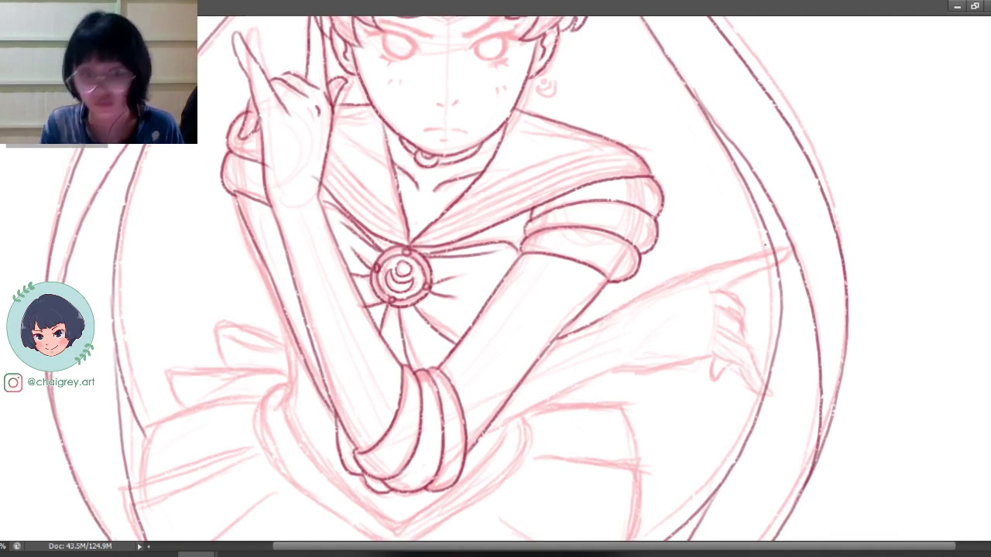
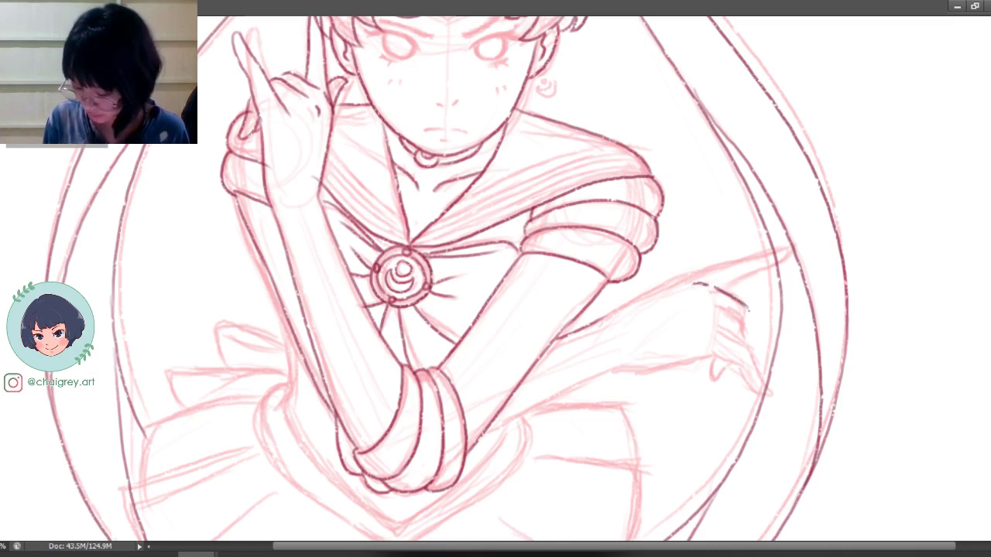
Step: Ink the folded finger of the outstretched hand, from its knuckle around to the fingertip
left_click_drag(719, 291, 741, 307)
mouse_move(715, 303)
left_mouse_down()
mouse_move(746, 329)
mouse_move(745, 337)
mouse_move(716, 306)
mouse_move(738, 319)
mouse_move(747, 340)
left_mouse_up()
key("ctrl+z")
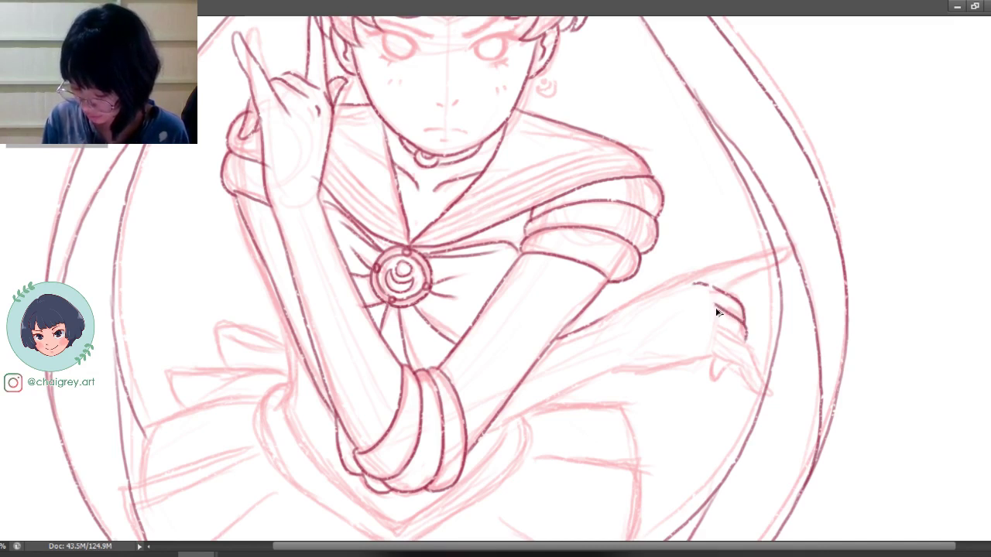
Step: Ink the outstretched forearm's upper edge from behind the right-hand upper arm to the back of the hand
mouse_move(705, 272)
left_mouse_down()
mouse_move(661, 292)
mouse_move(673, 292)
mouse_move(678, 280)
mouse_move(593, 319)
left_mouse_up()
key("ctrl+z")
key("ctrl+z")
Step: Ink the upper edge of the outstretched hand's pointing index finger, from the knuckle out to its tip
left_click_drag(697, 272, 791, 246)
key("ctrl+z")
left_click_drag(698, 271, 766, 253)
key("ctrl+z")
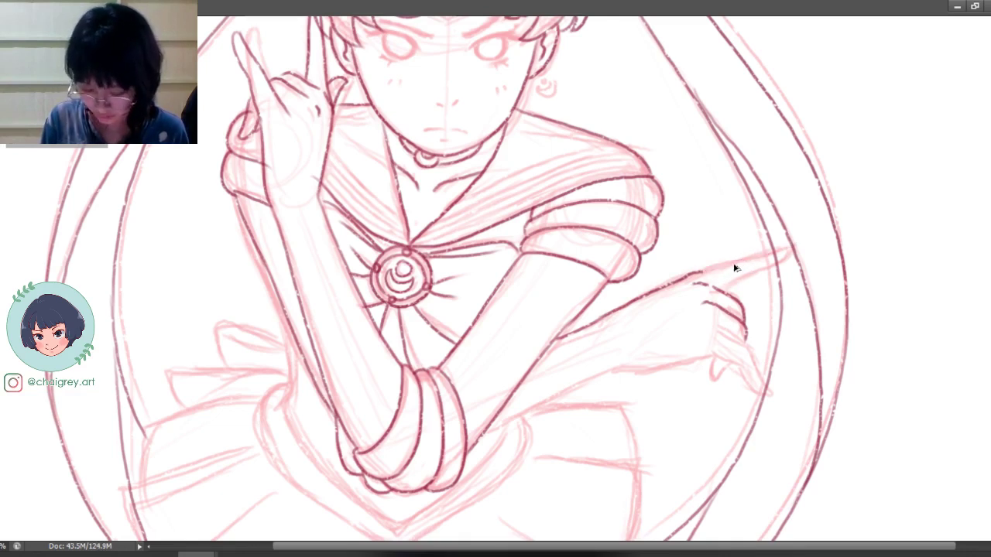
left_click_drag(696, 275, 794, 244)
key("ctrl+z")
left_click_drag(696, 275, 794, 243)
key("ctrl+z")
left_click_drag(697, 276, 795, 245)
key("ctrl+z")
Step: Ink the pointing finger's tip and its lower edge back to the folded fingers
mouse_move(741, 259)
left_mouse_down()
mouse_move(794, 245)
mouse_move(727, 287)
left_mouse_up()
key("ctrl+z")
key("ctrl+z")
key("ctrl+z")
key("ctrl+alt+z")
left_click_drag(791, 246, 754, 275)
key("ctrl+z")
key("ctrl+z")
key("ctrl+alt+z")
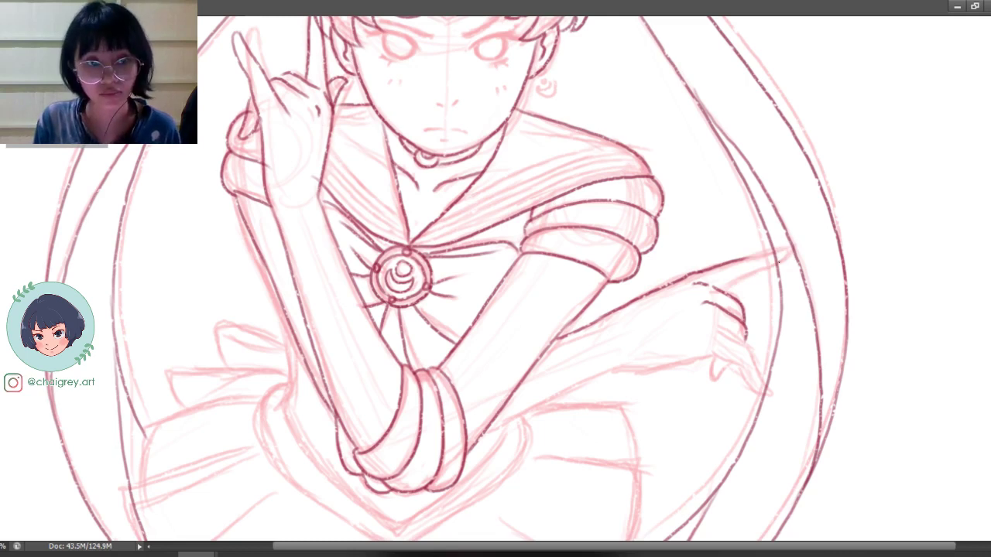
mouse_move(791, 252)
left_mouse_down()
mouse_move(743, 258)
mouse_move(790, 247)
mouse_move(725, 289)
left_mouse_up()
key("ctrl+z")
key("ctrl+z")
key("ctrl+z")
key("ctrl+z")
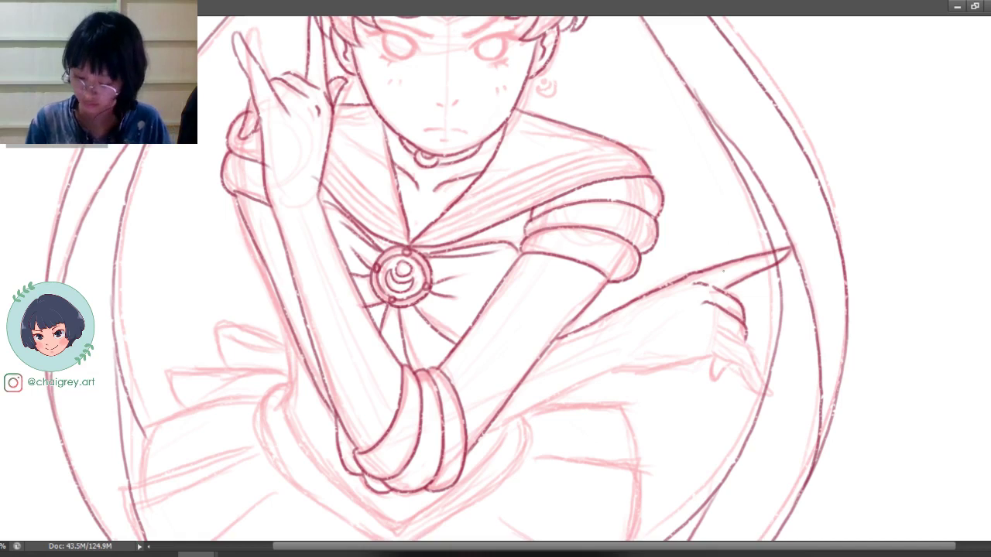
Step: Ink the underside of the folded finger and the long finger reaching downward from the outstretched hand
left_click_drag(709, 323, 746, 349)
key("ctrl+z")
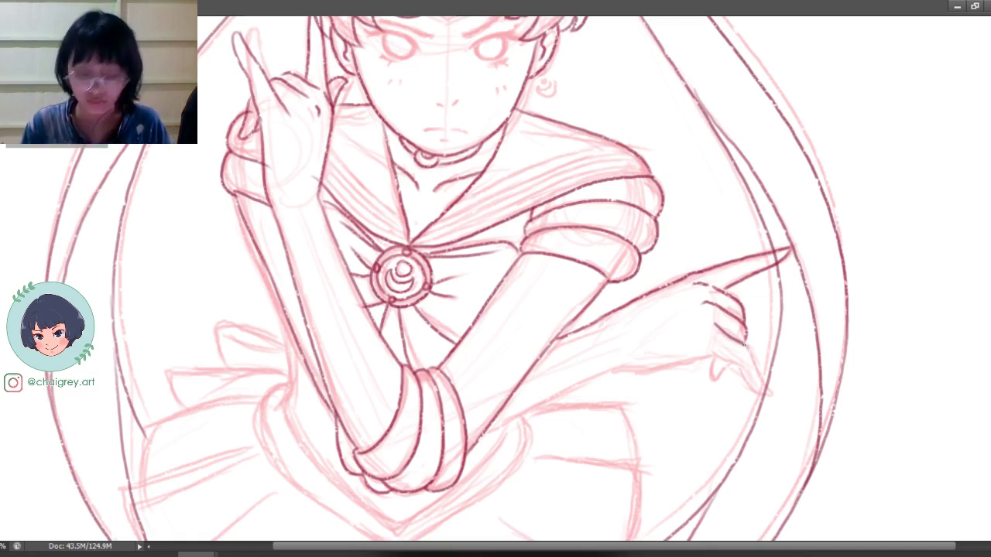
left_click_drag(749, 358, 771, 398)
key("ctrl+z")
key("ctrl+z")
left_click_drag(740, 366, 770, 395)
key("ctrl+z")
key("ctrl+z")
Step: Ink the lower edge of the outstretched hand from the base of the fingers back to the wrist
mouse_move(740, 364)
left_mouse_down()
mouse_move(766, 394)
mouse_move(712, 353)
mouse_move(618, 373)
left_mouse_up()
key("ctrl+z")
key("ctrl+z")
key("ctrl+z")
key("ctrl+z")
left_click_drag(709, 353, 625, 373)
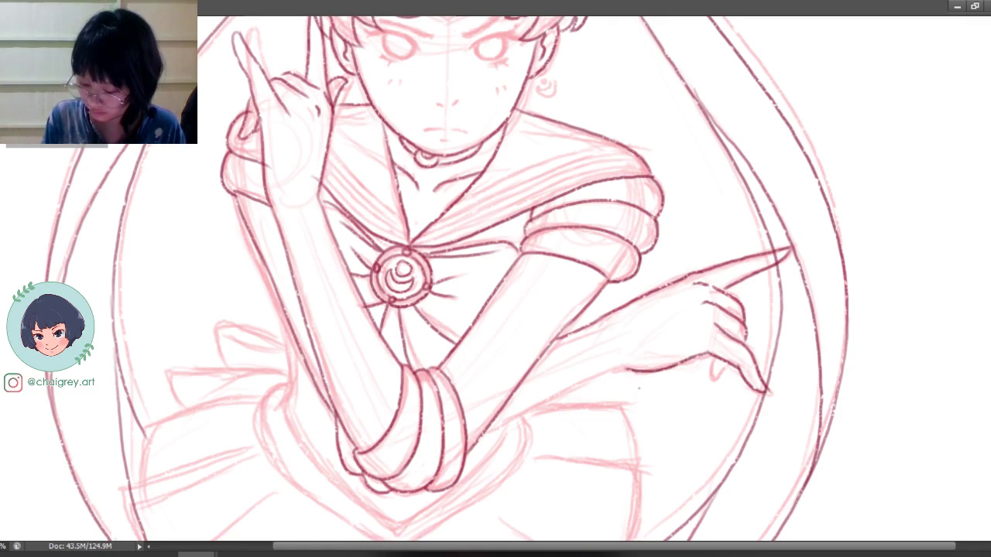
Step: Ink the outstretched forearm's lower edge from the wrist back to the glove cuff at the elbow
left_click_drag(549, 383, 572, 270)
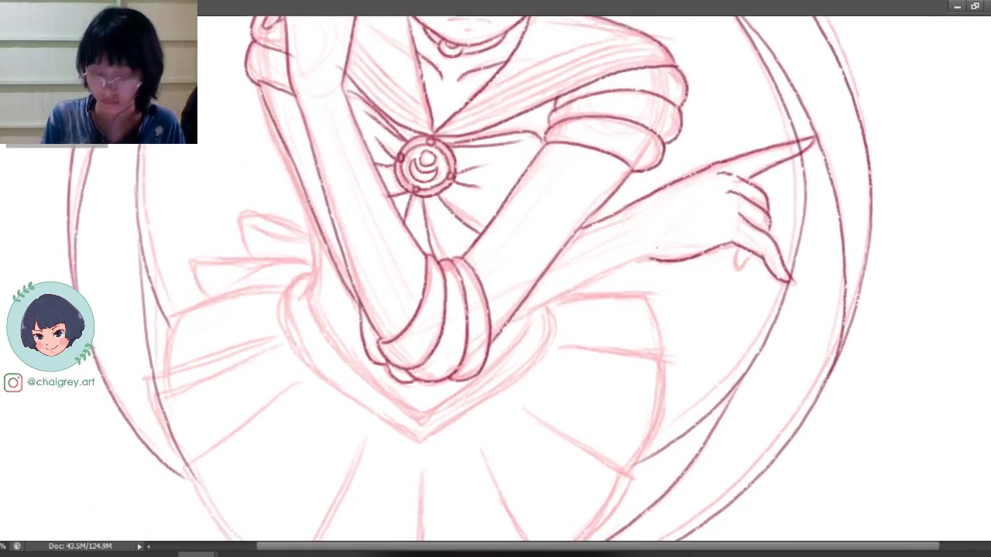
left_click_drag(652, 262, 599, 278)
key("ctrl+z")
key("ctrl+z")
left_click_drag(650, 256, 518, 318)
key("ctrl+z")
left_click_drag(648, 257, 503, 327)
key("ctrl+z")
key("ctrl+z")
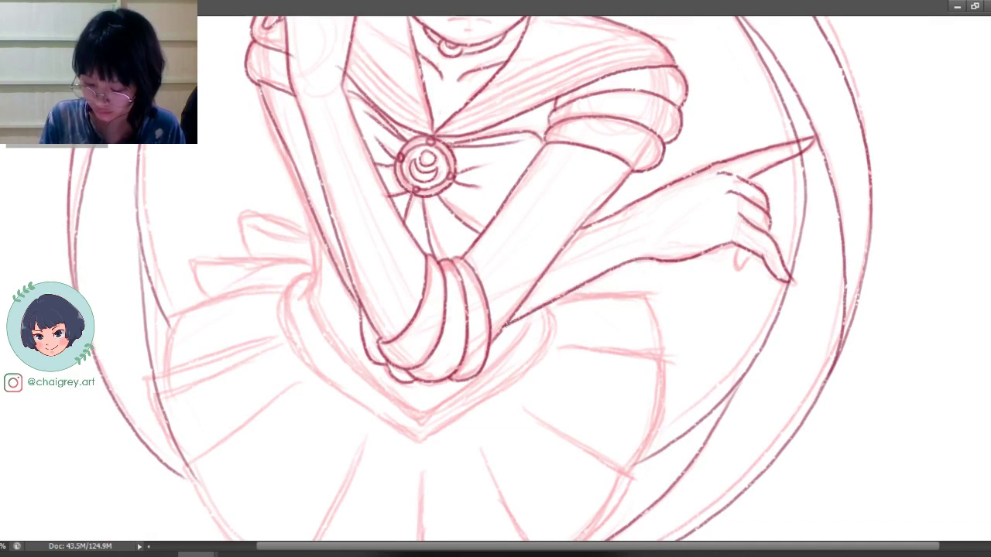
Step: Ink the left-hand waist contour from behind the raised forearm down to the top of the skirt's waistband
left_click_drag(698, 341, 672, 381)
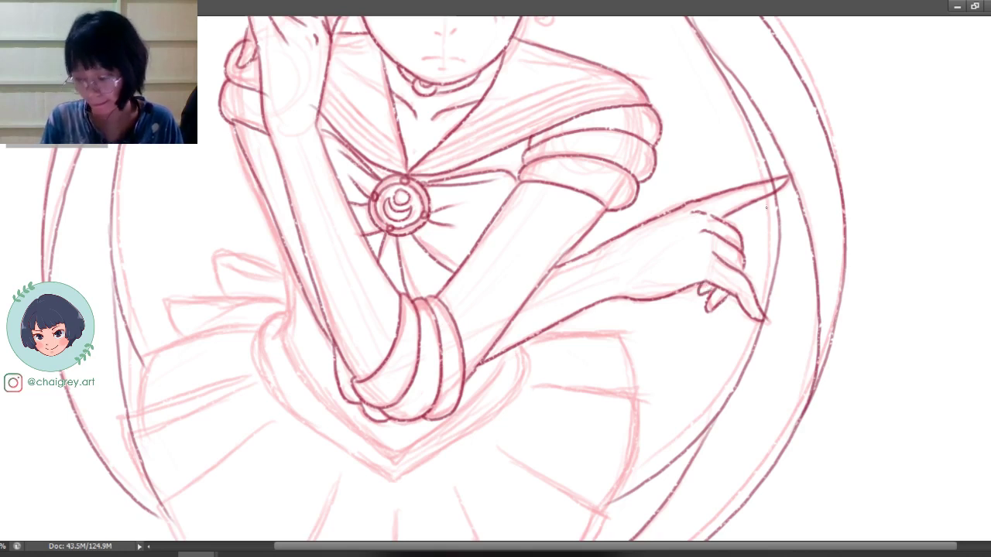
left_click_drag(681, 314, 739, 343)
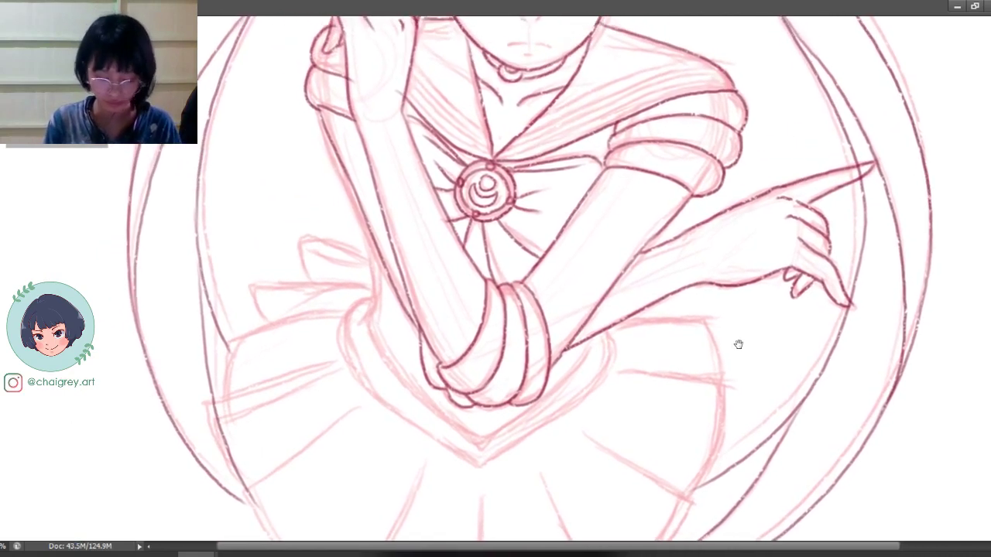
left_click_drag(682, 322, 693, 344)
key("ctrl+0")
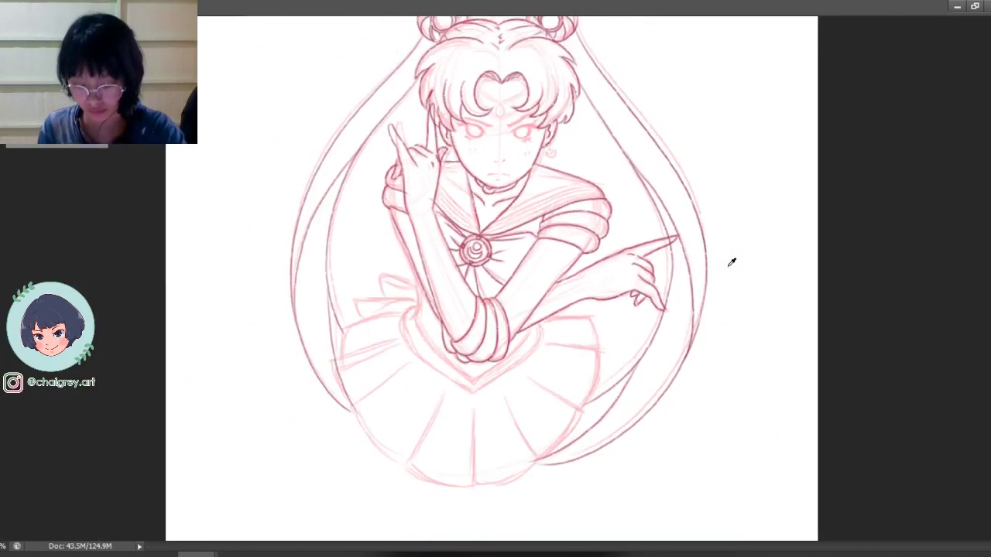
scroll(516, 381, "up", 3)
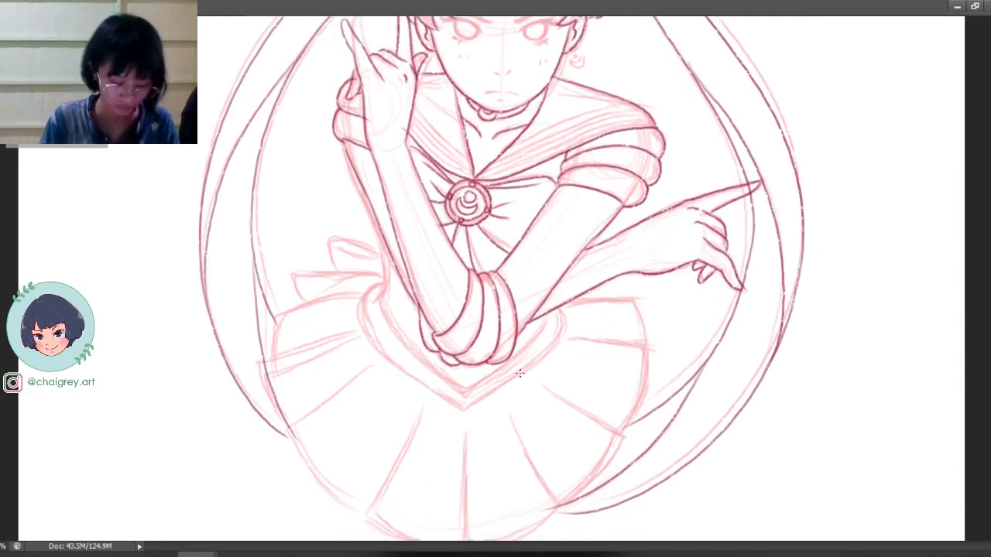
left_click_drag(384, 243, 382, 298)
key("ctrl+z")
left_click_drag(384, 245, 383, 297)
key("ctrl+z")
left_click_drag(385, 244, 393, 314)
key("ctrl+z")
mouse_move(384, 241)
left_mouse_down()
mouse_move(377, 299)
mouse_move(380, 291)
mouse_move(395, 325)
left_mouse_up()
key("ctrl+z")
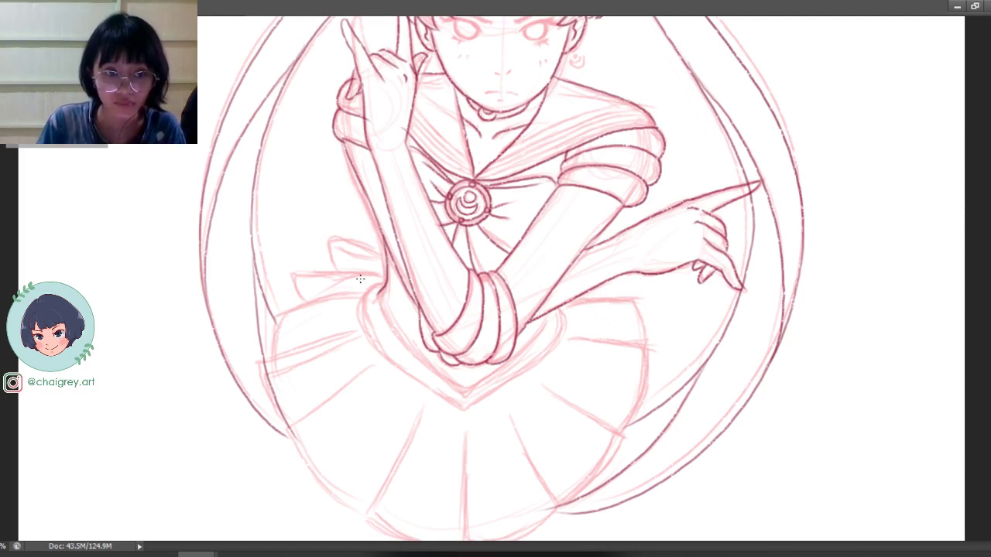
mouse_move(379, 289)
left_mouse_down()
mouse_move(420, 365)
mouse_move(461, 387)
left_mouse_up()
key("ctrl+z")
left_click_drag(378, 292, 456, 391)
key("ctrl+z")
mouse_move(379, 292)
left_mouse_down()
mouse_move(398, 340)
mouse_move(468, 396)
left_mouse_up()
left_click_drag(546, 318, 466, 395)
key("ctrl+z")
key("ctrl+z")
left_click_drag(542, 313, 475, 397)
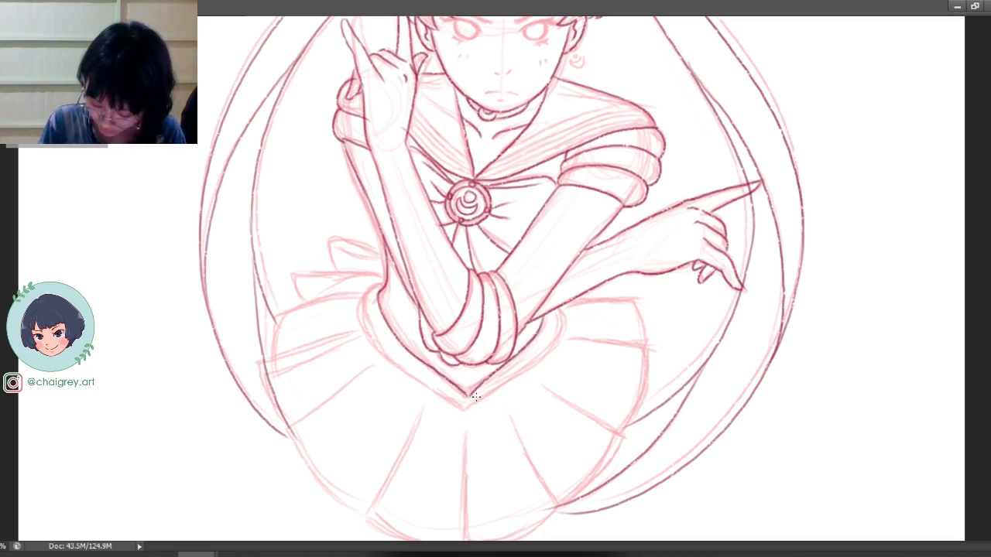
key("ctrl+z")
left_click_drag(545, 314, 464, 401)
key("ctrl+z")
left_click_drag(545, 314, 464, 396)
key("ctrl+z")
key("ctrl+z")
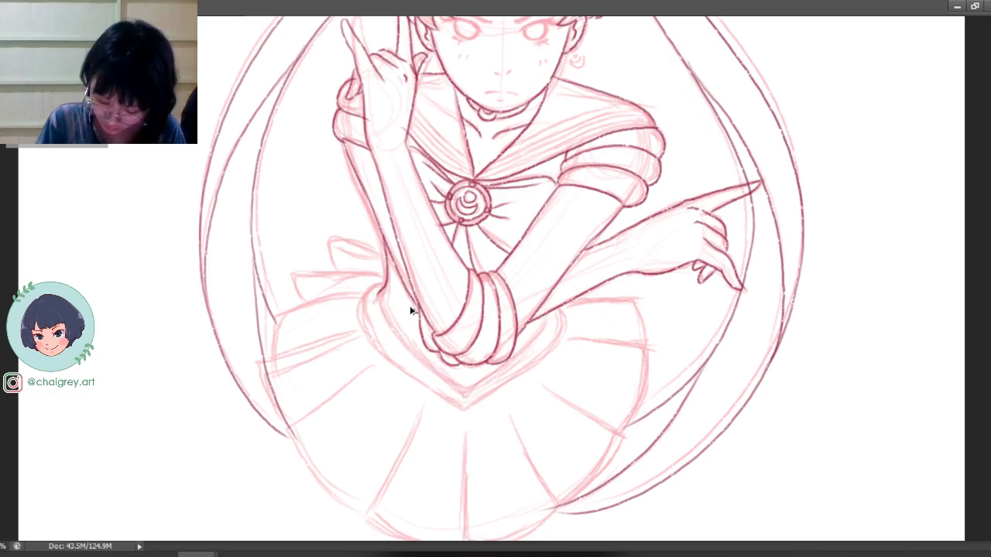
Step: Ink the left half of the waistband's upper edge, curving from the waist down to the central V point
left_click_drag(377, 297, 448, 384)
key("ctrl+z")
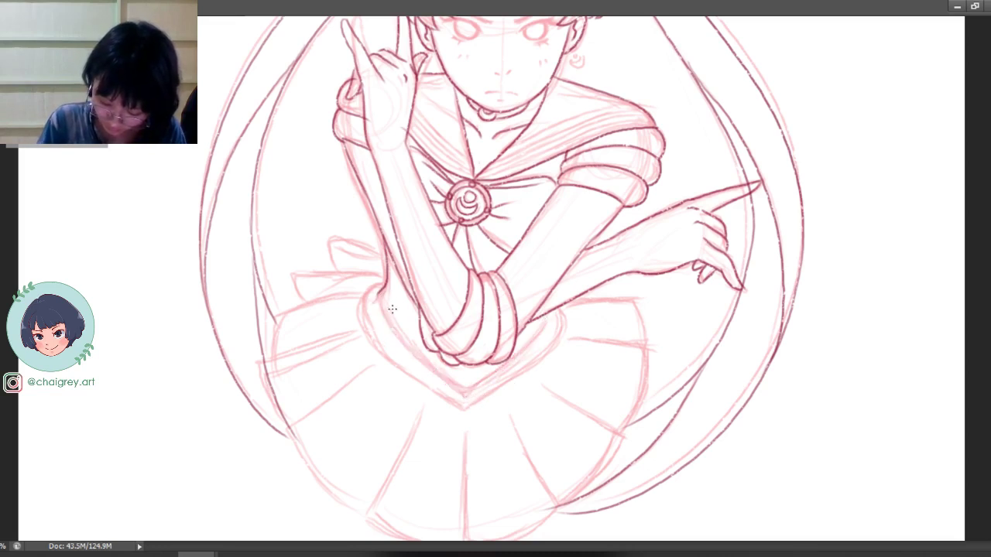
left_click_drag(377, 293, 456, 391)
key("ctrl+z")
left_click_drag(377, 293, 466, 393)
key("ctrl+z")
left_click_drag(376, 297, 462, 393)
key("ctrl+z")
mouse_move(376, 293)
left_mouse_down()
mouse_move(380, 316)
mouse_move(463, 394)
left_mouse_up()
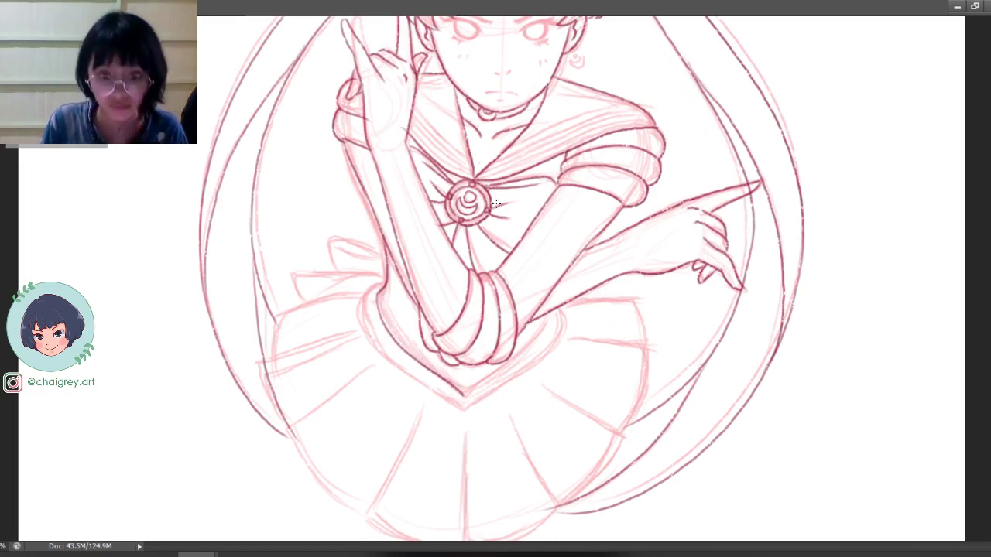
Step: Ink the right half of the waistband's upper edge and the V-shaped lower edge on both sides
mouse_move(547, 313)
left_mouse_down()
mouse_move(520, 357)
mouse_move(466, 392)
left_mouse_up()
key("ctrl+z")
mouse_move(550, 312)
left_mouse_down()
mouse_move(517, 355)
mouse_move(465, 398)
left_mouse_up()
key("ctrl+z")
mouse_move(548, 311)
left_mouse_down()
mouse_move(518, 356)
mouse_move(464, 399)
left_mouse_up()
key("ctrl+z")
left_click_drag(548, 312, 465, 394)
key("ctrl+z")
mouse_move(542, 316)
left_mouse_down()
mouse_move(513, 361)
mouse_move(469, 408)
left_mouse_up()
left_click_drag(384, 283, 465, 411)
Step: Ink the back bow's loop and ribbon tail where they stick out beside the left-hand waist
scroll(464, 387, "down", 2)
left_click_drag(384, 202, 283, 200)
left_click_drag(384, 175, 325, 157)
left_click_drag(326, 157, 331, 197)
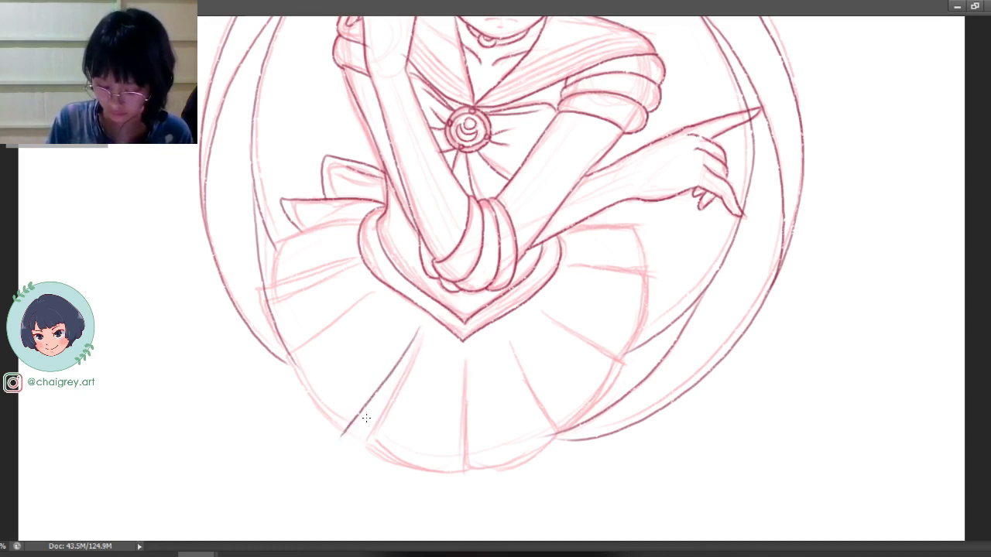
Step: Ink the front pleat line left of centre and the hem curve from it to the skirt's lowest point
left_click_drag(417, 324, 343, 441)
key("ctrl+z")
mouse_move(416, 325)
left_mouse_down()
mouse_move(349, 439)
mouse_move(340, 424)
mouse_move(397, 465)
left_mouse_up()
key("ctrl+z")
left_click_drag(339, 418, 449, 478)
key("ctrl+z")
Step: Ink the skirt's central pleat line from below the waistband's V point down to the hem
left_click_drag(463, 349, 459, 474)
key("ctrl+z")
mouse_move(463, 349)
left_mouse_down()
mouse_move(451, 474)
mouse_move(488, 477)
mouse_move(544, 444)
left_mouse_up()
key("ctrl+z")
left_click_drag(447, 474, 556, 431)
key("ctrl+z")
key("ctrl+z")
left_click_drag(462, 349, 457, 472)
key("ctrl+z")
mouse_move(463, 352)
left_mouse_down()
mouse_move(452, 476)
mouse_move(507, 474)
mouse_move(565, 431)
left_mouse_up()
left_click_drag(509, 337, 553, 427)
key("ctrl+z")
left_click_drag(497, 324, 564, 430)
key("ctrl+z")
key("ctrl+z")
left_click_drag(506, 338, 573, 435)
key("ctrl+z")
key("ctrl+z")
Step: Ink the hem segment right of the central pleat and the pleat line that meets its outer end
left_click_drag(454, 481, 575, 439)
key("ctrl+z")
left_click_drag(452, 475, 573, 438)
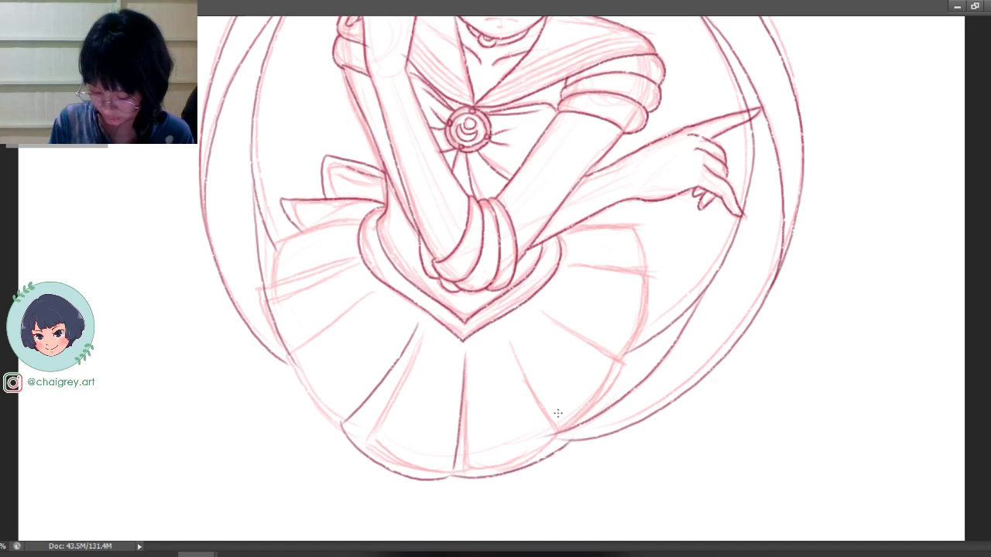
left_click_drag(506, 337, 574, 432)
key("ctrl+z")
key("ctrl+z")
Step: Ink the second pleat line right of centre and the curved hem segment joining it to the previous pleat
left_click_drag(549, 312, 627, 346)
key("ctrl+z")
left_click_drag(540, 314, 628, 364)
key("ctrl+z")
mouse_move(533, 309)
left_mouse_down()
mouse_move(626, 361)
mouse_move(579, 424)
left_mouse_up()
key("ctrl+z")
left_click_drag(629, 354, 575, 431)
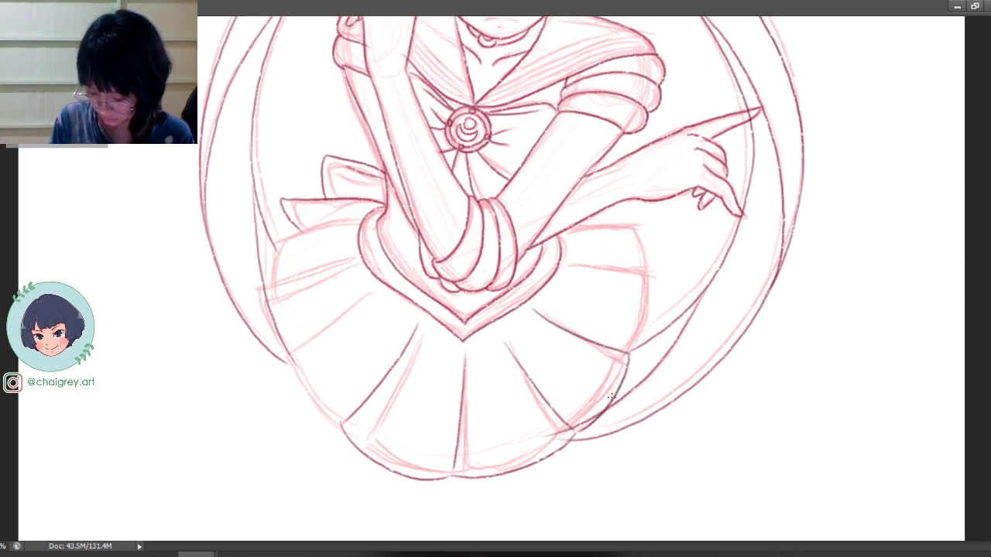
key("ctrl+z")
Step: Ink the nearly horizontal pleat line on the skirt's right side and the outer hem segment below it
mouse_move(562, 266)
left_mouse_down()
mouse_move(644, 286)
mouse_move(560, 271)
mouse_move(648, 276)
mouse_move(629, 353)
left_mouse_up()
key("ctrl+z")
left_click_drag(645, 272, 623, 351)
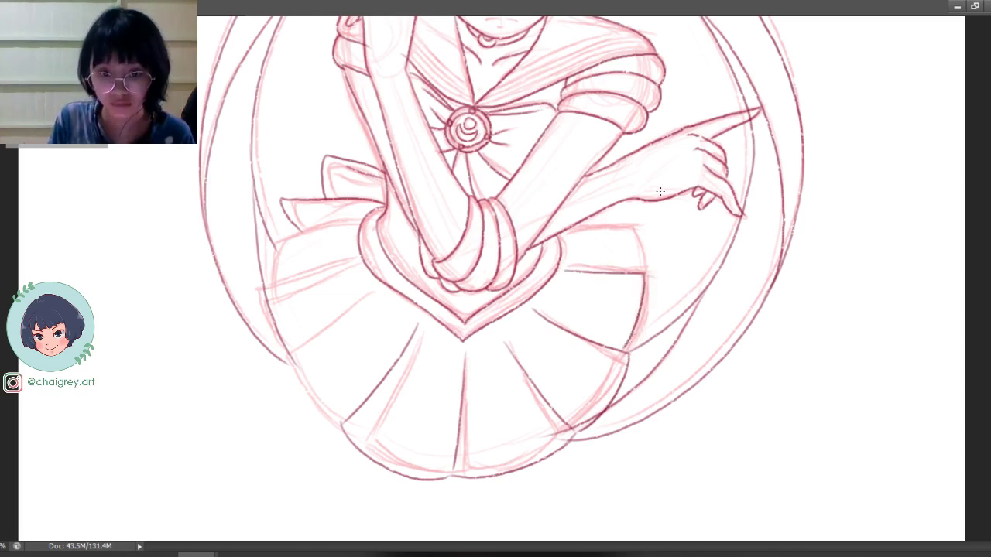
Step: Ink the skirt's top edge beneath the outstretched forearm and the short outer hem segment down to the horizontal pleat
mouse_move(562, 234)
left_mouse_down()
mouse_move(631, 225)
mouse_move(641, 275)
left_mouse_up()
key("ctrl+z")
key("ctrl+z")
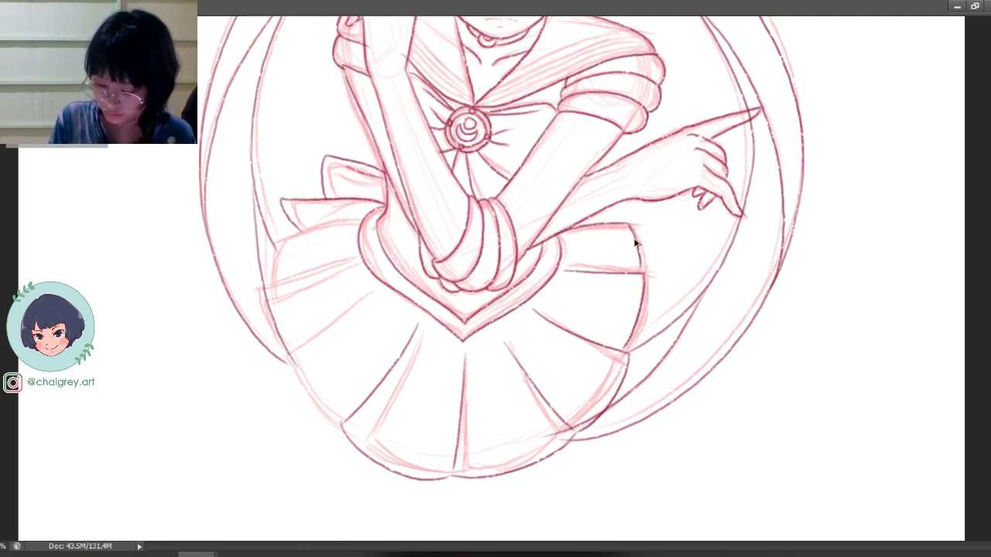
key("ctrl+z")
left_click_drag(629, 225, 643, 274)
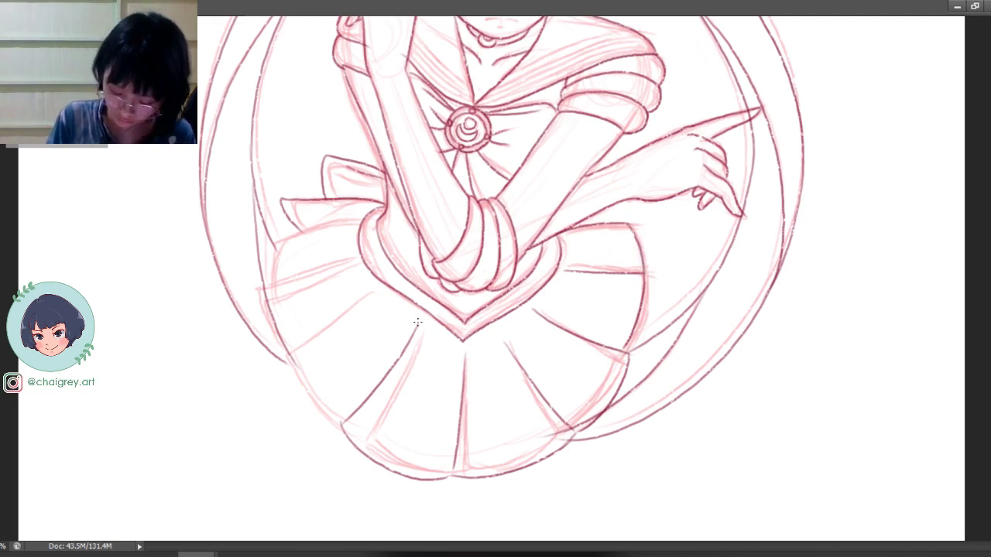
Step: Ink the lower-left pleat line and the curved hem segment running from its outer end to the next pleat
key("ctrl+z")
mouse_move(382, 288)
left_mouse_down()
mouse_move(292, 350)
mouse_move(348, 424)
left_mouse_up()
key("ctrl+z")
left_click_drag(284, 348, 350, 422)
key("ctrl+z")
left_click_drag(285, 353, 351, 418)
Step: Ink the upper-left pleat line and the outer hem segment joining it to the pleat below
mouse_move(356, 257)
left_mouse_down()
mouse_move(279, 287)
mouse_move(306, 270)
mouse_move(253, 285)
mouse_move(285, 350)
left_mouse_up()
key("ctrl+z")
key("ctrl+z")
left_click_drag(252, 284, 285, 353)
Step: Ink the skirt's top-left edge beneath the back bow and its short outer hem segment, and save the drawing
left_click_drag(357, 222, 274, 245)
key("ctrl+z")
left_click_drag(359, 220, 274, 246)
key("ctrl+z")
left_click_drag(360, 226, 271, 245)
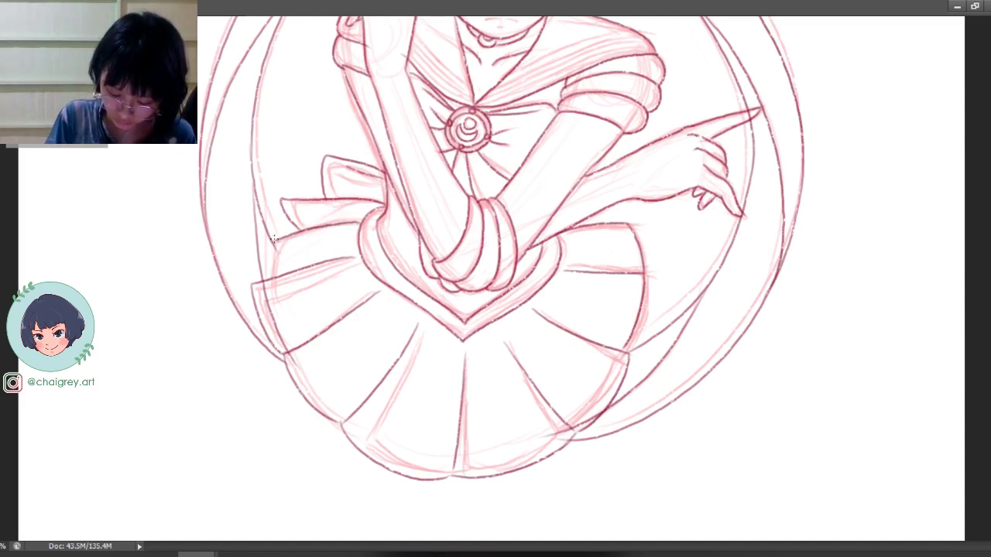
key("ctrl+z")
mouse_move(361, 221)
left_mouse_down()
mouse_move(277, 248)
mouse_move(264, 282)
left_mouse_up()
key("ctrl+z")
left_click_drag(274, 240, 263, 282)
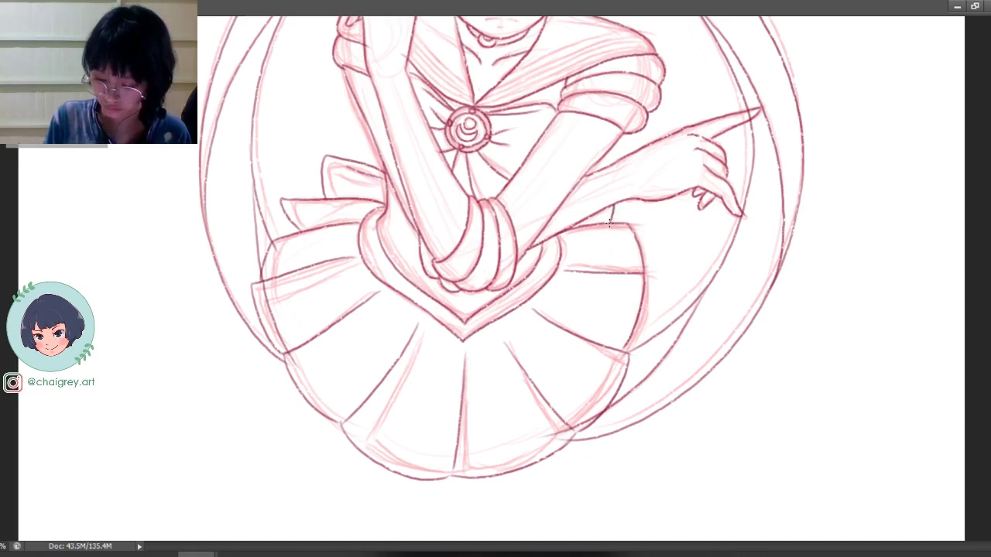
key("ctrl+s")
Step: Check the whole figure's line art with the red sketch hidden, restore the sketch and save the drawing
scroll(571, 364, "down", 3)
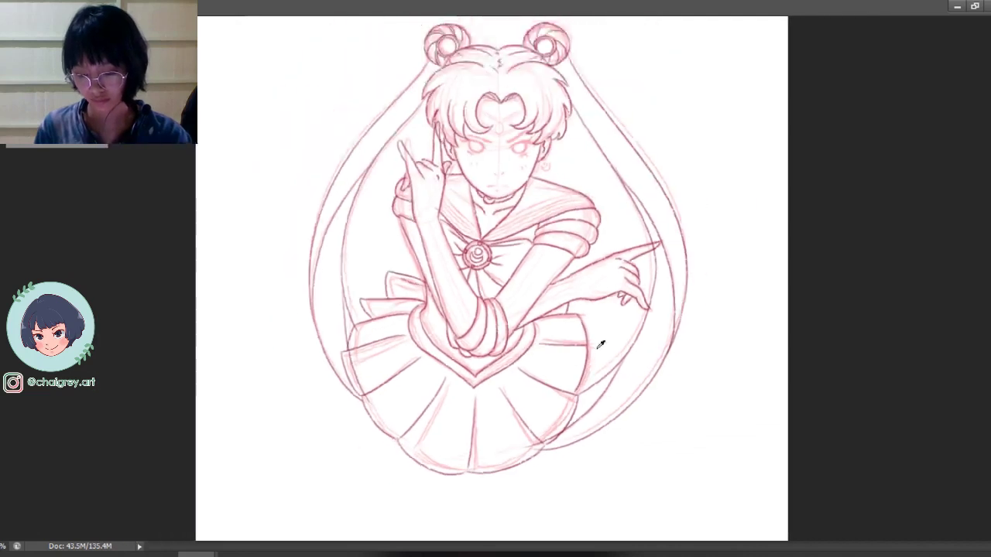
scroll(601, 344, "down", 1)
scroll(602, 235, "up", 2)
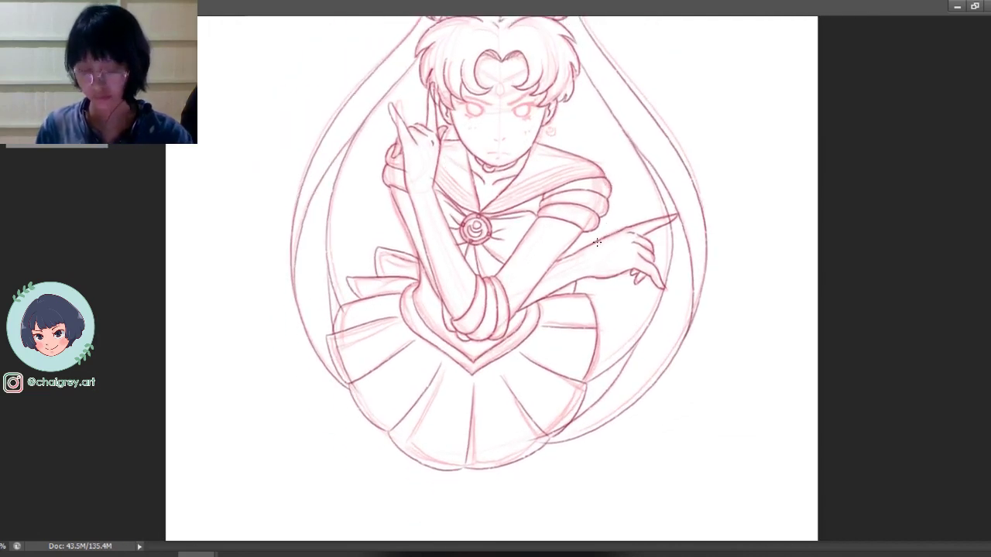
scroll(625, 128, "down", 2)
scroll(617, 133, "up", 1)
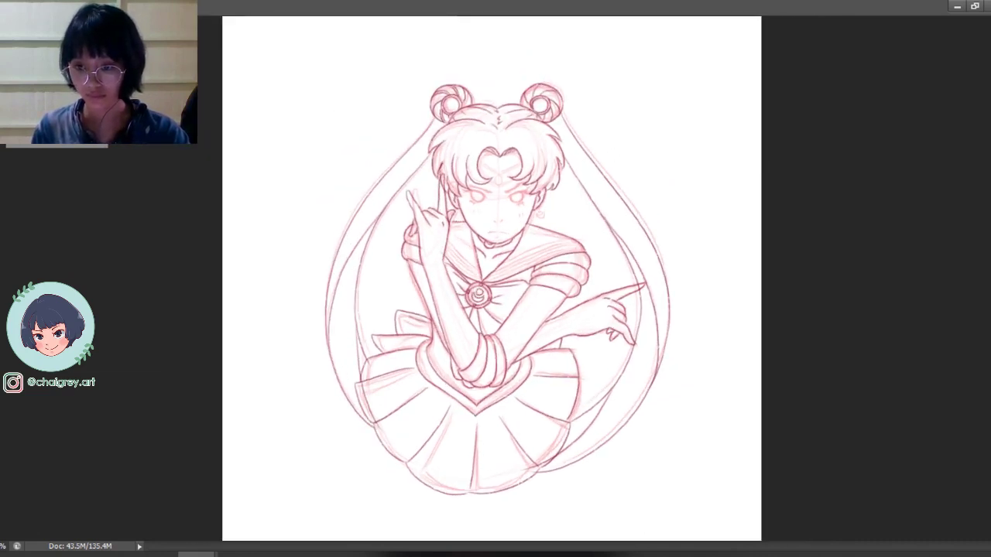
key("ctrl+comma")
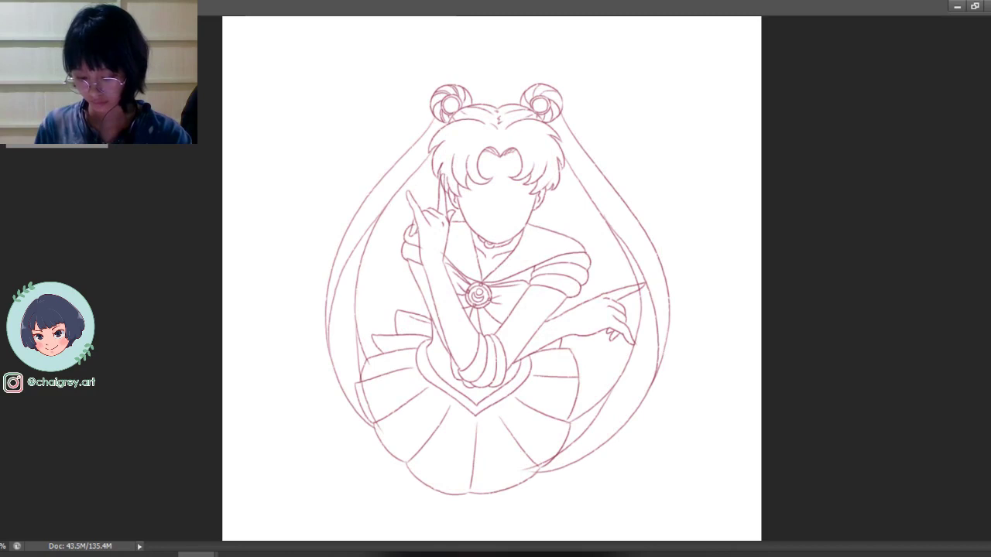
key("ctrl+comma")
scroll(500, 155, "up", 4)
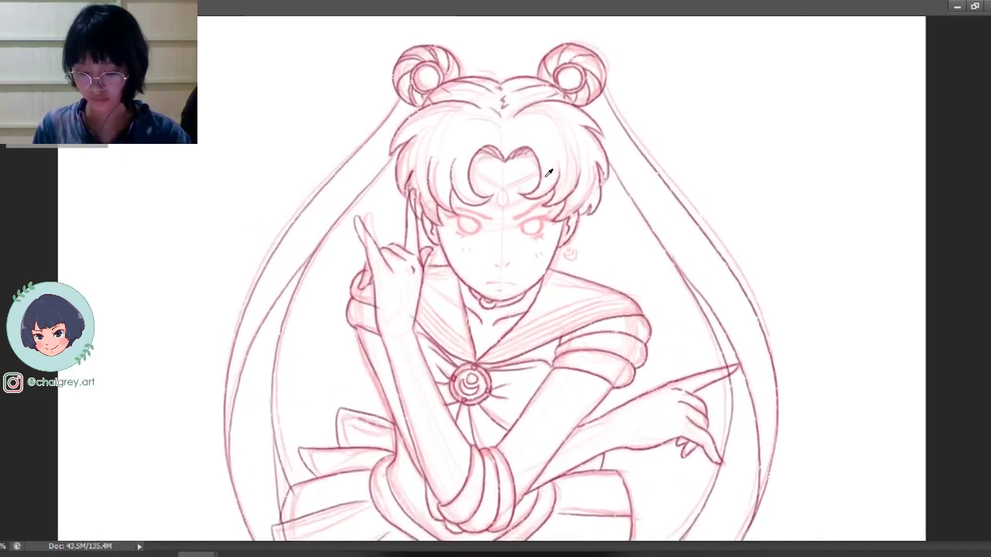
key("ctrl+s")
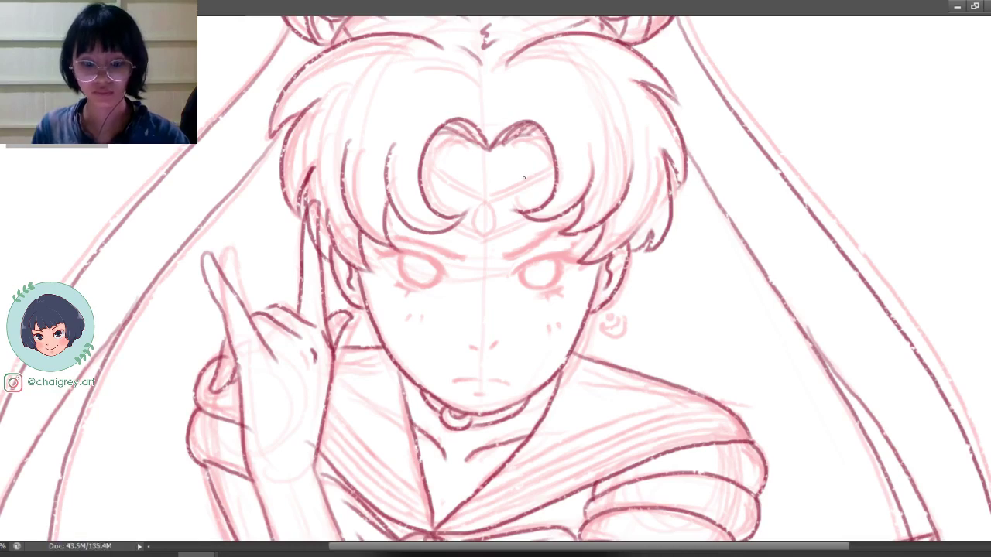
scroll(496, 174, "up", 1)
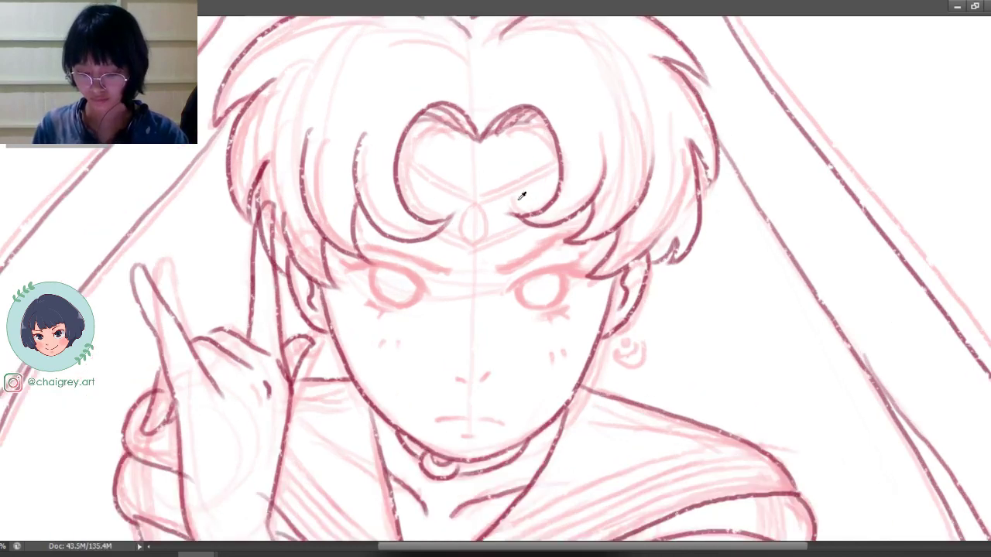
scroll(497, 173, "down", 1)
scroll(496, 174, "down", 4)
scroll(503, 173, "up", 1)
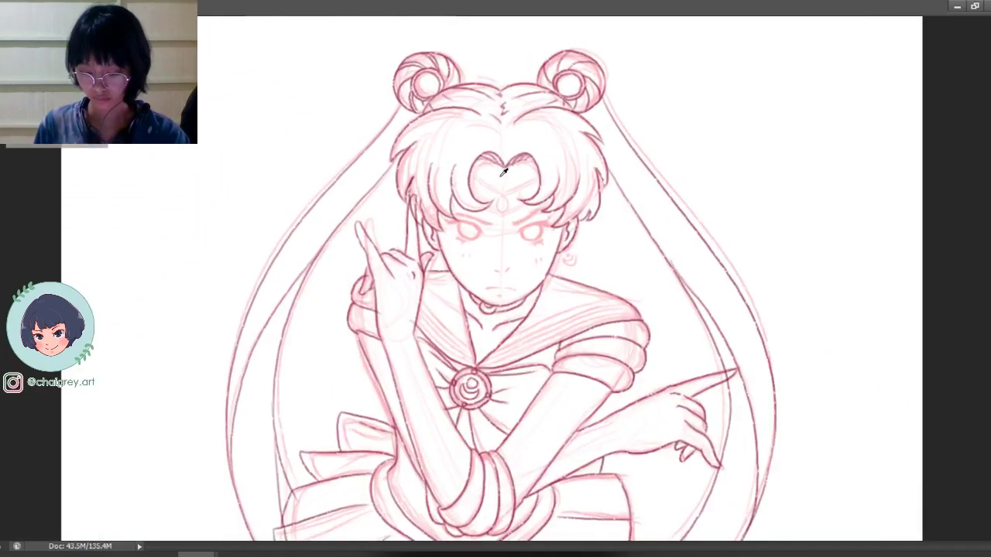
scroll(507, 174, "down", 1)
scroll(510, 175, "down", 2)
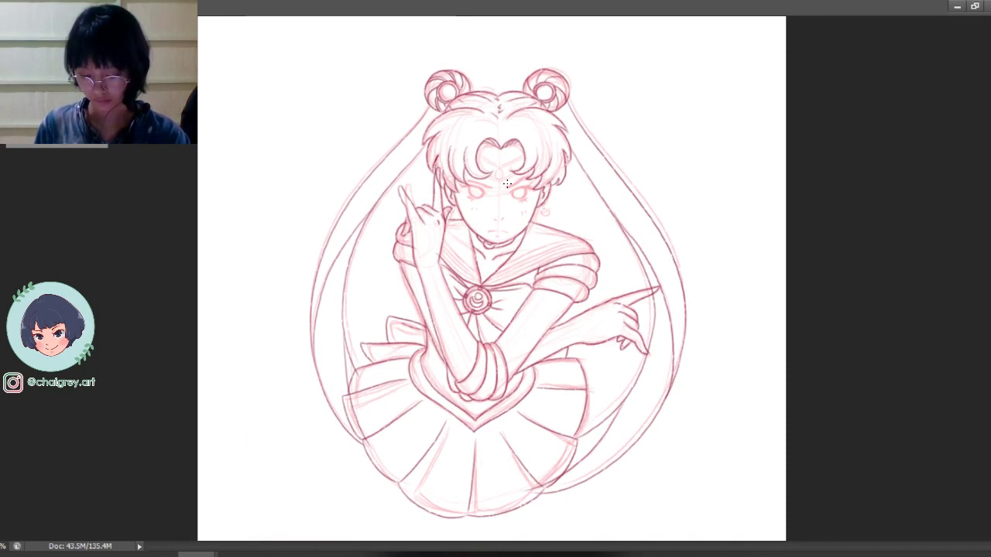
scroll(532, 157, "up", 5)
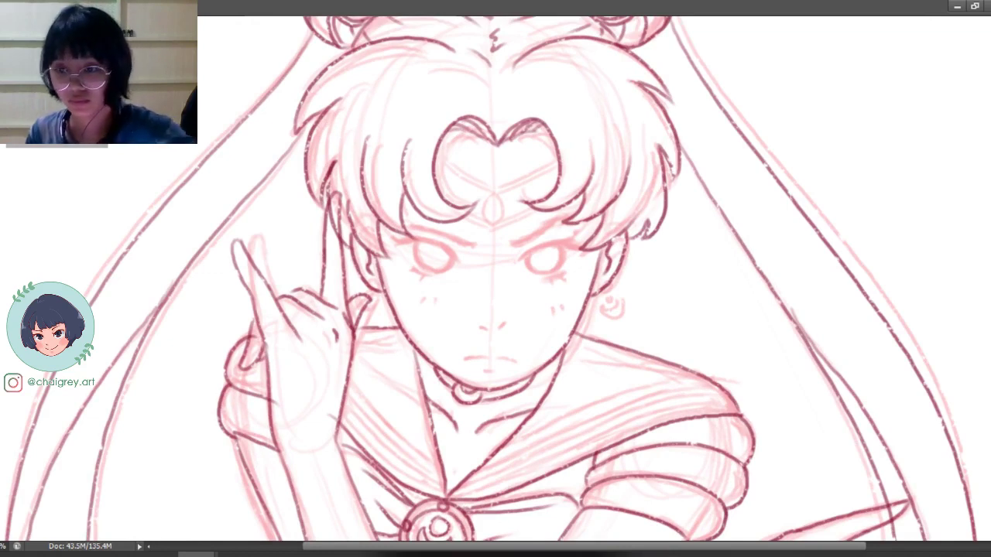
Step: Ink the left half of the tiara's upper double line inside the heart-shaped gap in the fringe
key("ctrl+s")
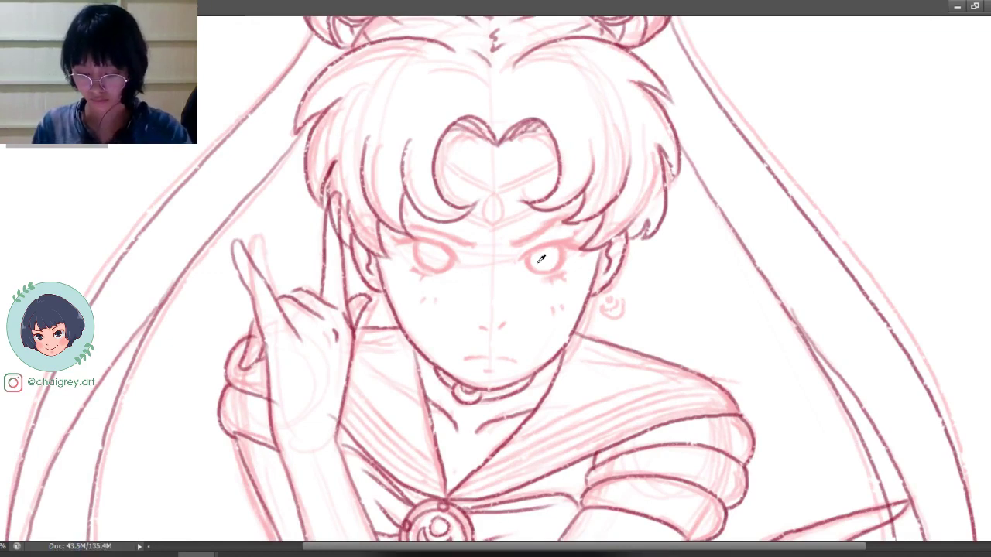
scroll(498, 172, "up", 3)
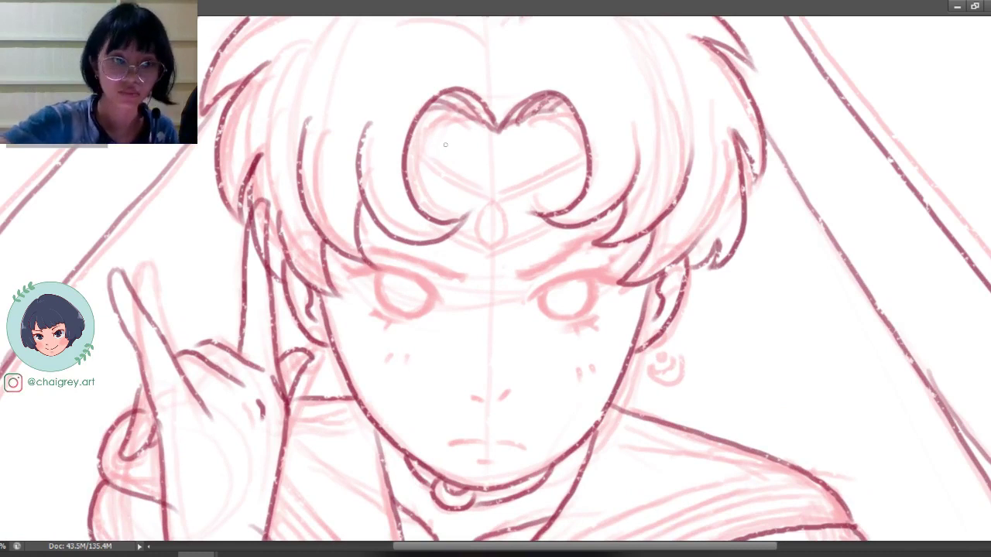
left_click_drag(412, 140, 483, 193)
key("ctrl+z")
left_click_drag(412, 140, 494, 197)
key("ctrl+z")
left_click_drag(409, 138, 488, 194)
left_click_drag(411, 147, 490, 204)
key("ctrl+z")
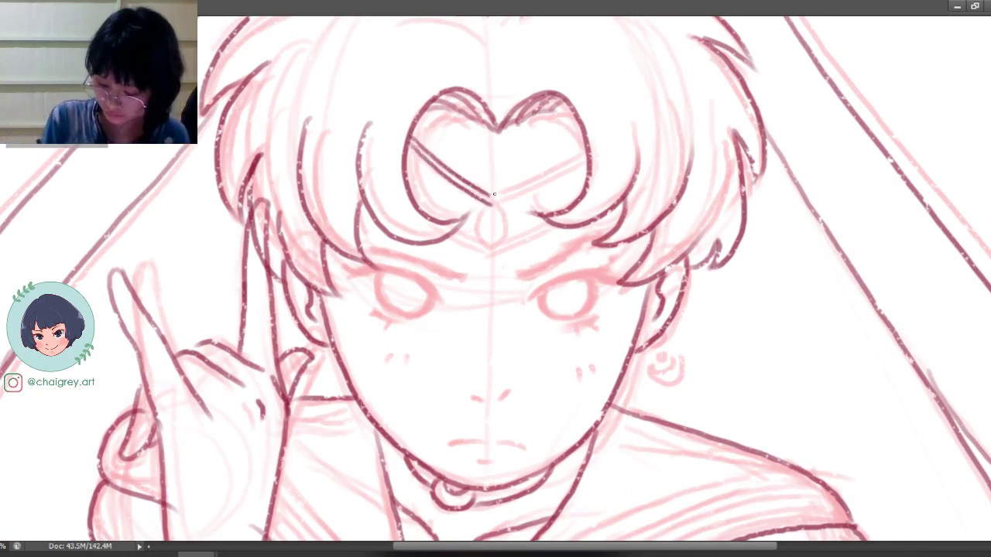
Step: Ink the right half of the tiara's upper double line, meeting the left half in a point
mouse_move(587, 151)
left_mouse_down()
mouse_move(492, 200)
mouse_move(586, 153)
left_mouse_up()
key("ctrl+z")
left_click_drag(494, 205, 585, 161)
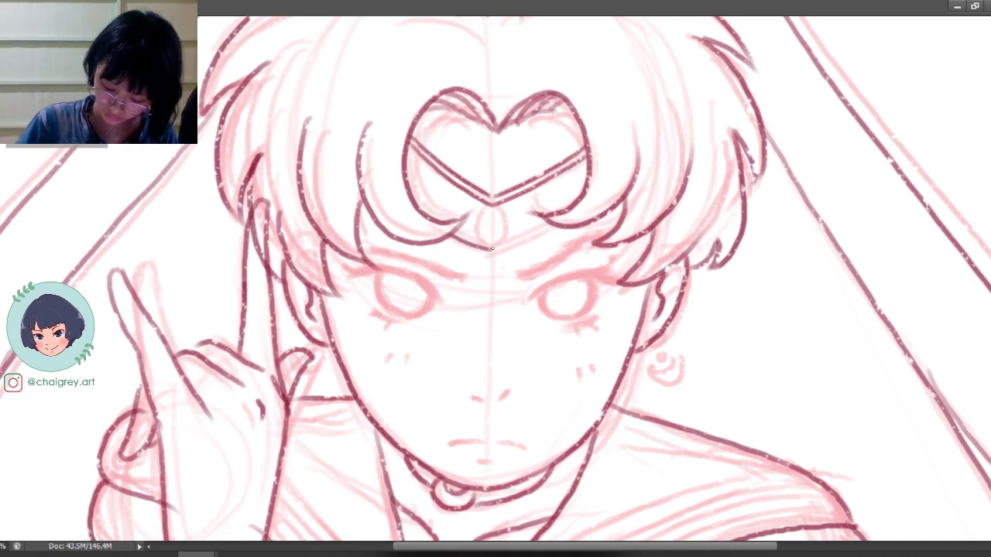
Step: Try to ink the tiara's lower double edge beneath the fringe
key("ctrl+z")
mouse_move(451, 234)
left_mouse_down()
mouse_move(487, 251)
mouse_move(554, 223)
left_mouse_up()
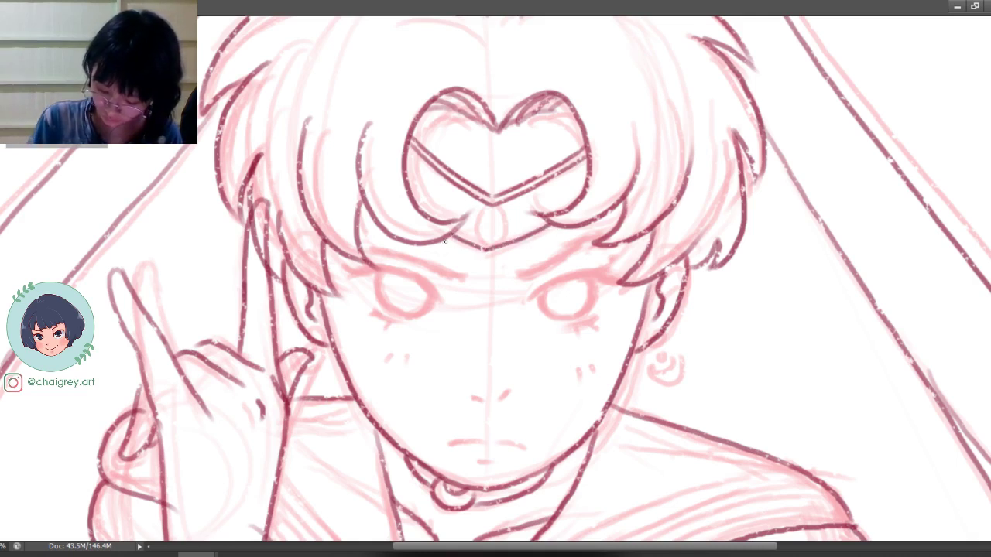
mouse_move(444, 240)
left_mouse_down()
mouse_move(492, 257)
mouse_move(554, 229)
left_mouse_up()
key("ctrl+z")
key("ctrl+z")
key("ctrl+z")
left_click_drag(484, 260, 555, 226)
key("ctrl+z")
left_click_drag(483, 258, 557, 236)
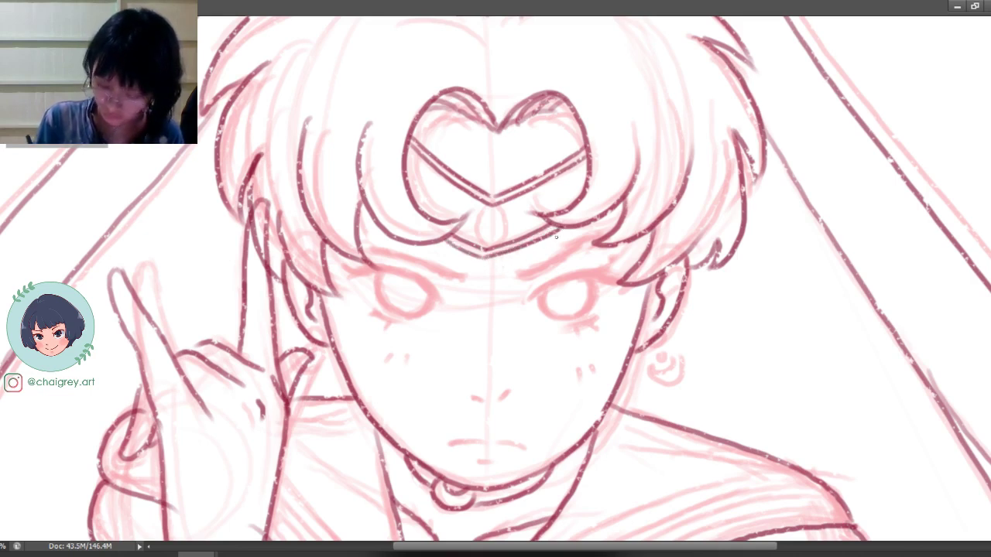
left_click_drag(543, 344, 607, 350)
key("ctrl+alt+z")
key("ctrl+alt+z")
key("ctrl+alt+z")
key("ctrl+alt+z")
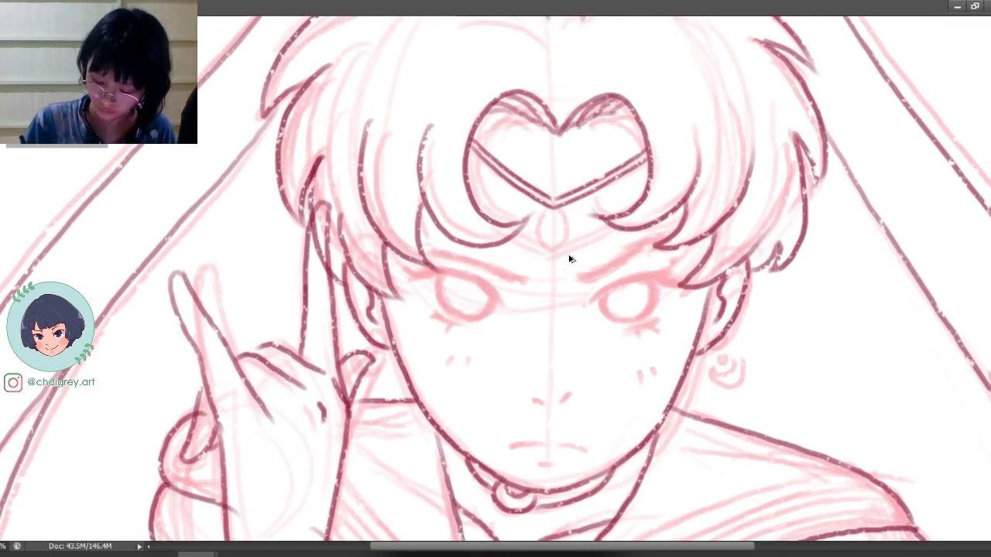
Step: Try redrawing the tiara's V-shaped lower edge and outlining its central gem
mouse_move(519, 230)
left_mouse_down()
mouse_move(557, 252)
mouse_move(555, 264)
mouse_move(620, 227)
left_mouse_up()
key("ctrl+z")
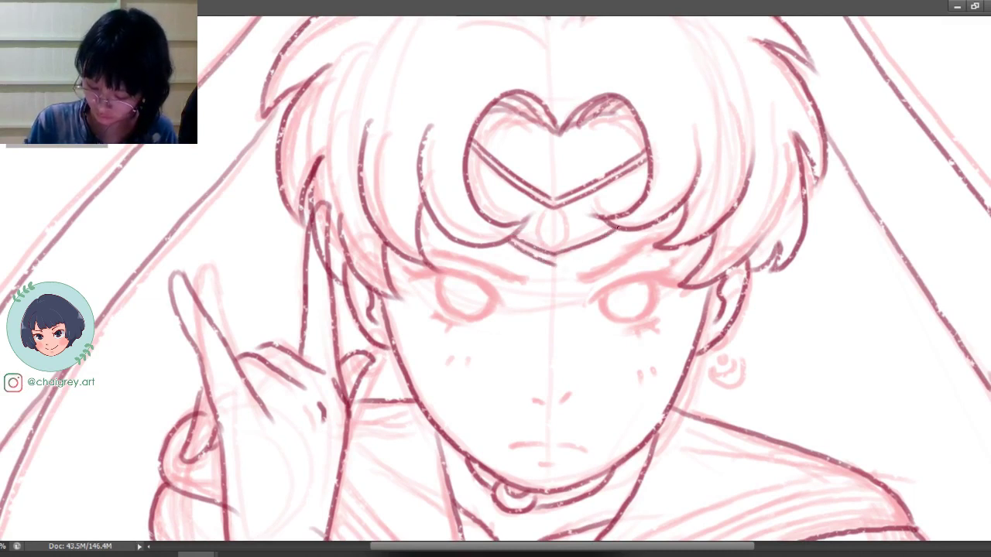
left_click_drag(554, 263, 619, 229)
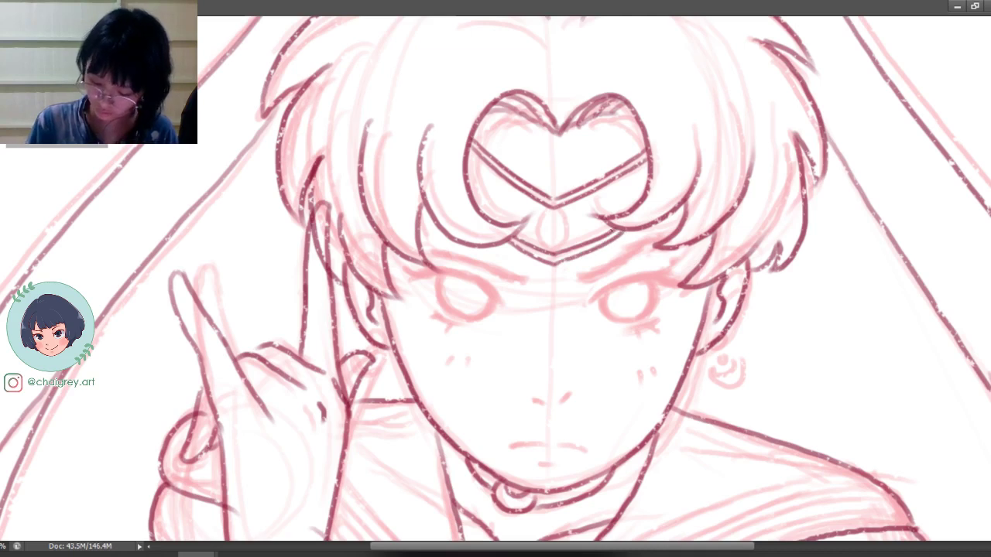
mouse_move(549, 208)
left_mouse_down()
mouse_move(540, 226)
mouse_move(569, 227)
mouse_move(540, 220)
mouse_move(567, 225)
mouse_move(540, 223)
mouse_move(566, 225)
mouse_move(543, 248)
mouse_move(575, 251)
mouse_move(567, 251)
left_mouse_up()
key("ctrl+z")
key("ctrl+alt+z")
key("ctrl+alt+z")
key("ctrl+z")
key("ctrl+alt+z")
key("ctrl+z")
key("ctrl+z")
key("ctrl+z")
key("ctrl+z")
key("ctrl+z")
key("ctrl+z")
key("ctrl+z")
key("ctrl+z")
key("ctrl+z")
Step: Ink the inner line of the tiara's V-shaped lower edge between the two fringe locks
mouse_move(514, 240)
left_mouse_down()
mouse_move(552, 258)
mouse_move(617, 227)
mouse_move(553, 259)
left_mouse_up()
key("ctrl+z")
key("ctrl+z")
key("ctrl+z")
key("ctrl+z")
mouse_move(615, 227)
left_mouse_down()
mouse_move(535, 255)
mouse_move(507, 241)
mouse_move(555, 265)
left_mouse_up()
key("ctrl+z")
Step: Ink the outer line of the tiara's lower edge, parallel to the inner V line
left_click_drag(505, 243, 554, 266)
key("ctrl+z")
left_click_drag(504, 243, 554, 265)
key("ctrl+z")
left_click_drag(504, 243, 559, 265)
key("ctrl+z")
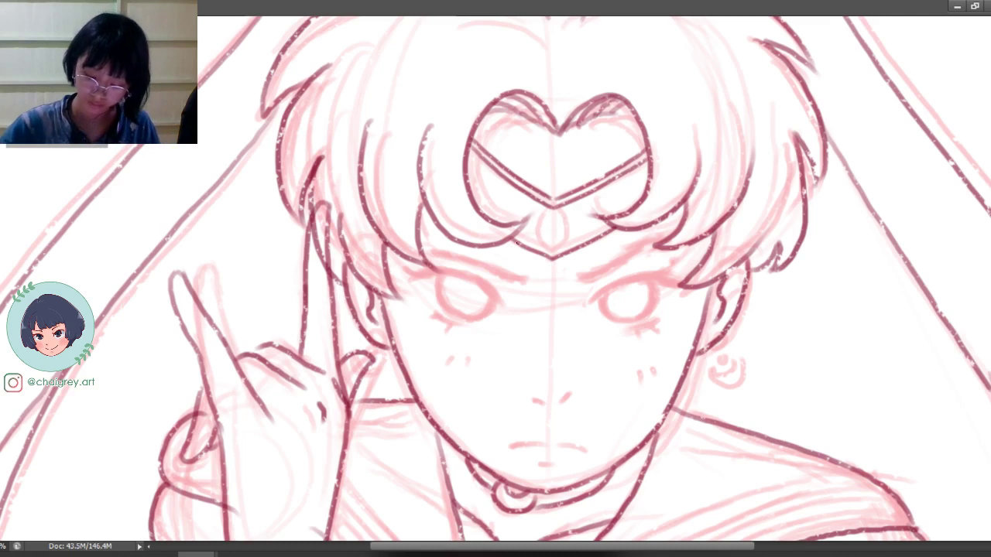
key("ctrl+z")
mouse_move(507, 243)
left_mouse_down()
mouse_move(569, 267)
mouse_move(560, 272)
mouse_move(624, 232)
left_mouse_up()
key("ctrl+z")
left_click_drag(554, 266, 622, 231)
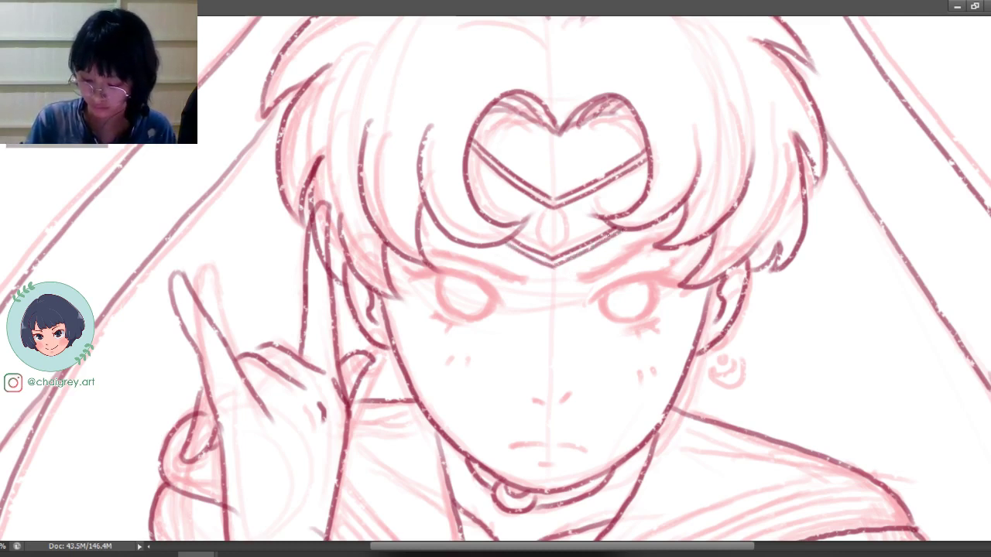
Step: Ink both curved sides of the oval gem at the centre of the tiara
mouse_move(553, 209)
left_mouse_down()
mouse_move(540, 221)
mouse_move(563, 221)
mouse_move(539, 220)
mouse_move(563, 225)
mouse_move(539, 221)
mouse_move(565, 224)
mouse_move(537, 249)
mouse_move(568, 254)
left_mouse_up()
key("ctrl+alt+z")
key("ctrl+alt+z")
key("ctrl+z")
key("ctrl+z")
key("ctrl+z")
key("ctrl+z")
key("ctrl+z")
left_click_drag(565, 219, 568, 255)
key("ctrl+z")
key("ctrl+z")
left_click_drag(565, 219, 569, 258)
key("ctrl+z")
left_click_drag(564, 219, 568, 256)
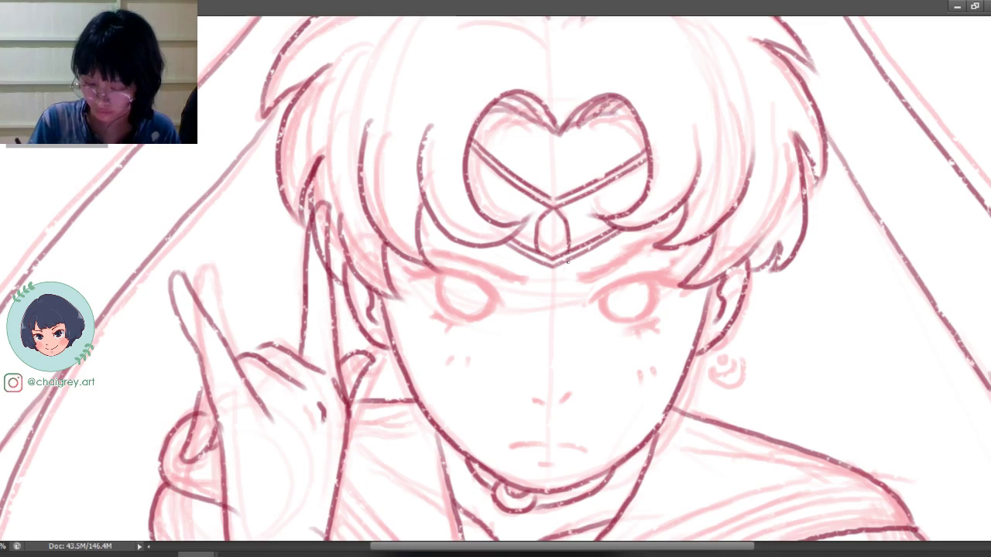
Step: Ink the pair of short blush marks on each cheek
left_click_drag(627, 361, 634, 305)
mouse_move(655, 356)
left_mouse_down()
mouse_move(657, 347)
mouse_move(649, 358)
left_mouse_up()
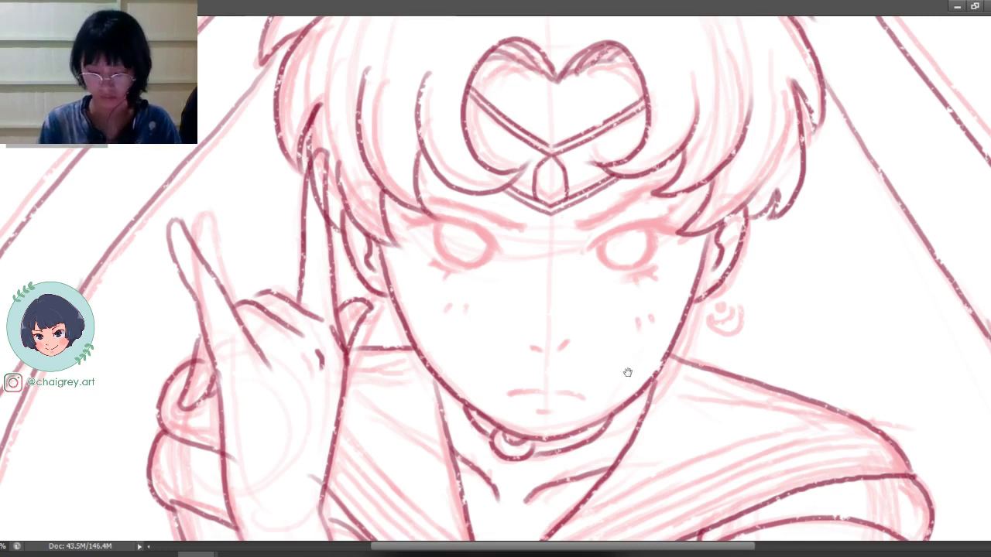
mouse_move(627, 386)
left_mouse_down()
mouse_move(629, 404)
mouse_move(630, 389)
left_mouse_up()
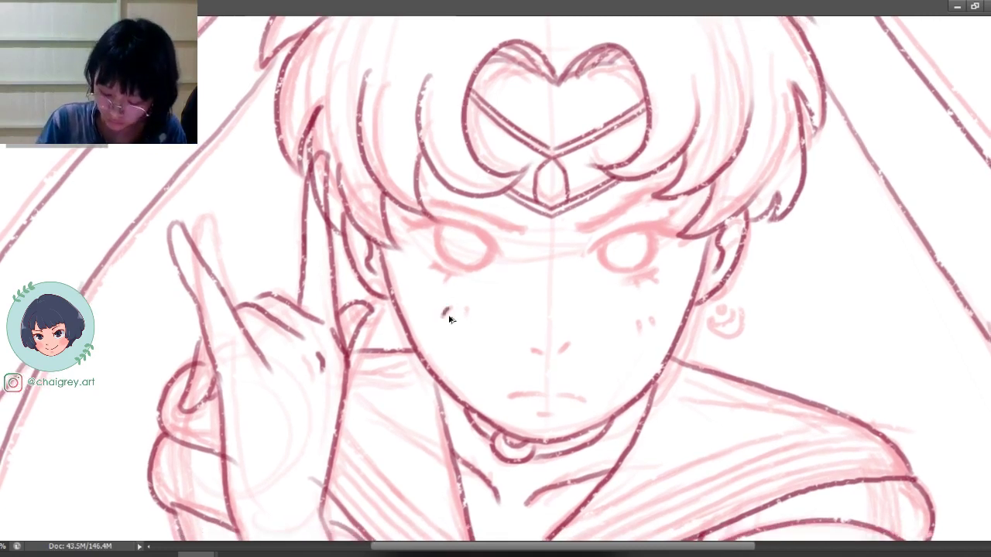
left_click_drag(441, 315, 447, 308)
left_click_drag(460, 316, 464, 309)
mouse_move(650, 325)
left_mouse_down()
mouse_move(654, 315)
mouse_move(641, 319)
left_mouse_up()
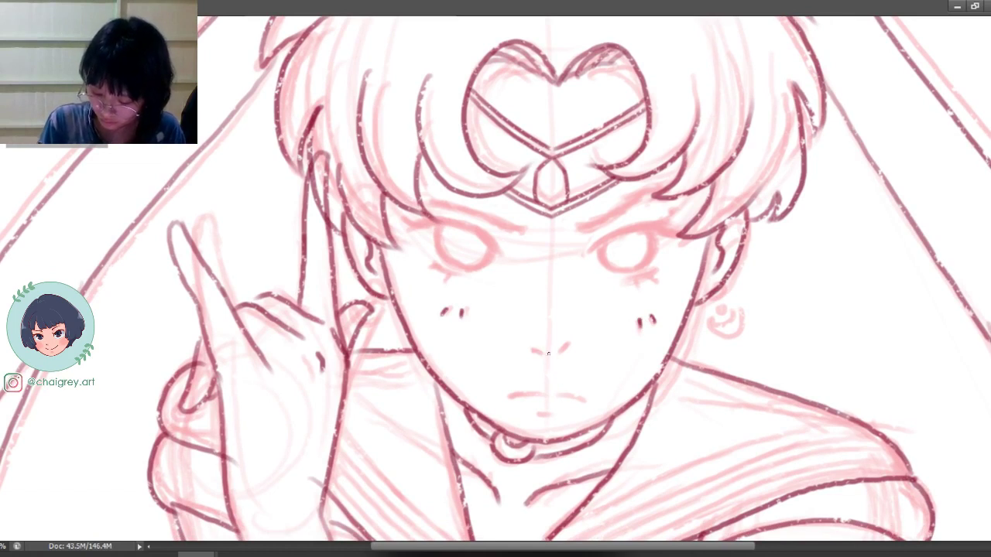
Step: Ink the two short strokes that mark the nostrils
left_click_drag(531, 351, 554, 357)
key("ctrl+z")
key("ctrl+z")
key("ctrl+z")
key("ctrl+z")
key("ctrl+z")
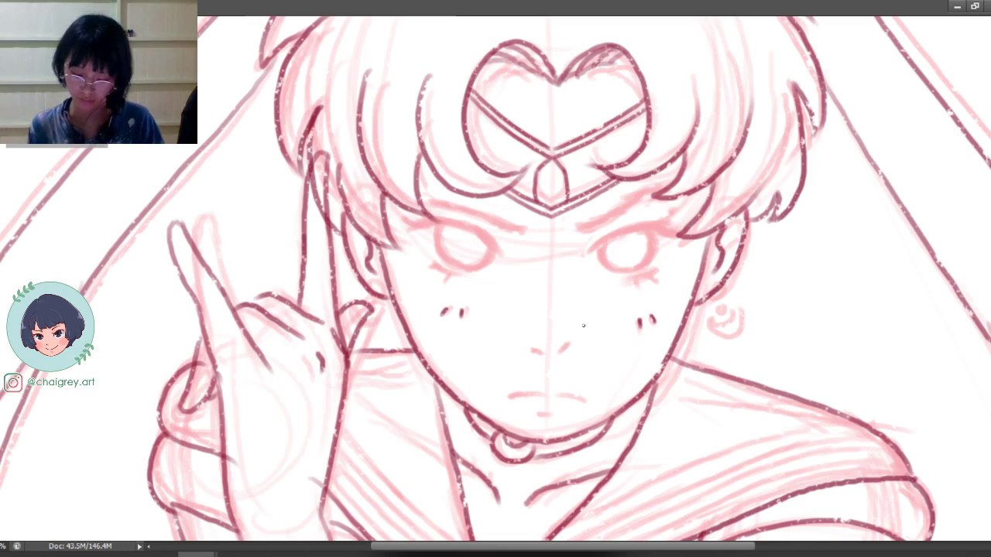
key("ctrl+z")
left_click_drag(530, 349, 555, 357)
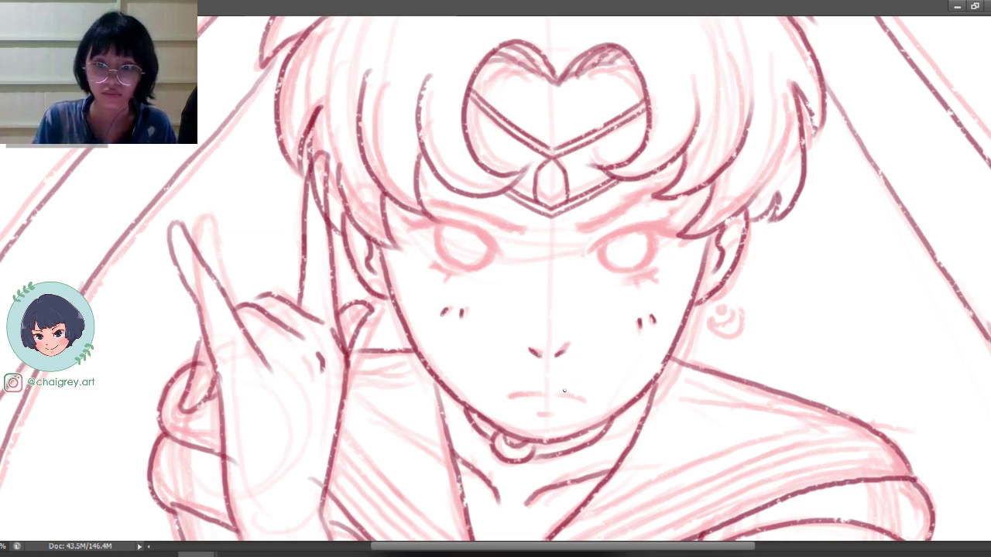
Step: Ink the frowning mouth line and the short lower-lip stroke beneath it
mouse_move(508, 400)
left_mouse_down()
mouse_move(569, 400)
mouse_move(524, 395)
mouse_move(553, 416)
left_mouse_up()
key("ctrl+z")
key("ctrl+z")
key("ctrl+z")
key("ctrl+z")
key("ctrl+z")
key("ctrl+z")
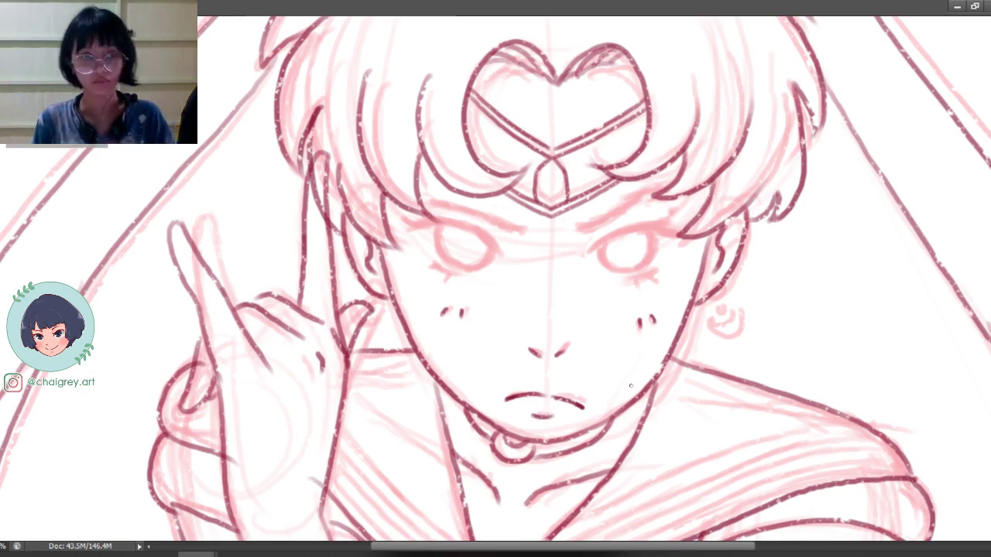
Step: Ink round studs on both ears and the bead and crescent earring below the right-hand ear
mouse_move(634, 395)
left_mouse_down()
mouse_move(642, 343)
mouse_move(625, 394)
left_mouse_up()
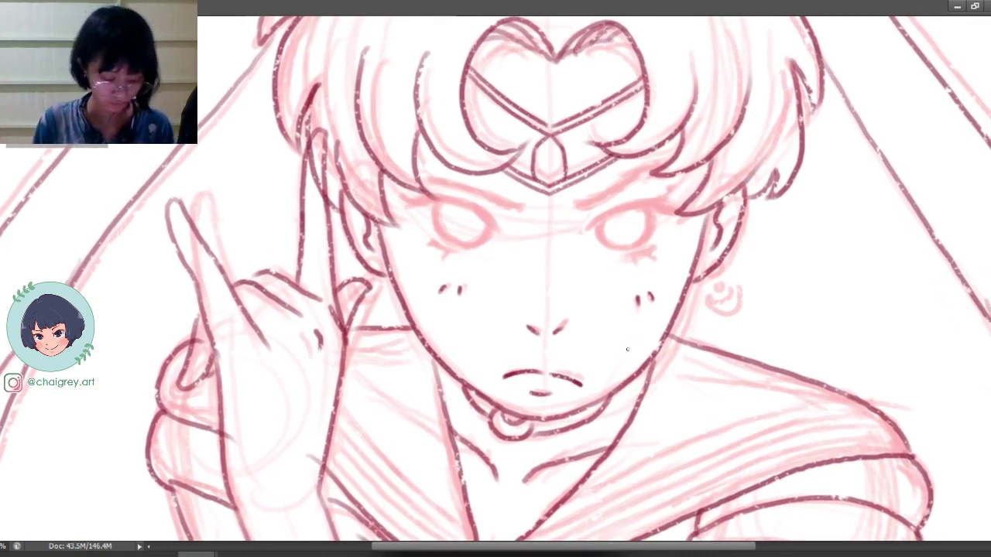
mouse_move(706, 261)
left_mouse_down()
mouse_move(718, 288)
mouse_move(739, 291)
mouse_move(713, 311)
mouse_move(743, 291)
left_mouse_up()
key("ctrl+z")
key("ctrl+z")
key("ctrl+z")
key("ctrl+z")
key("ctrl+z")
key("ctrl+z")
key("ctrl+z")
key("ctrl+z")
key("ctrl+z")
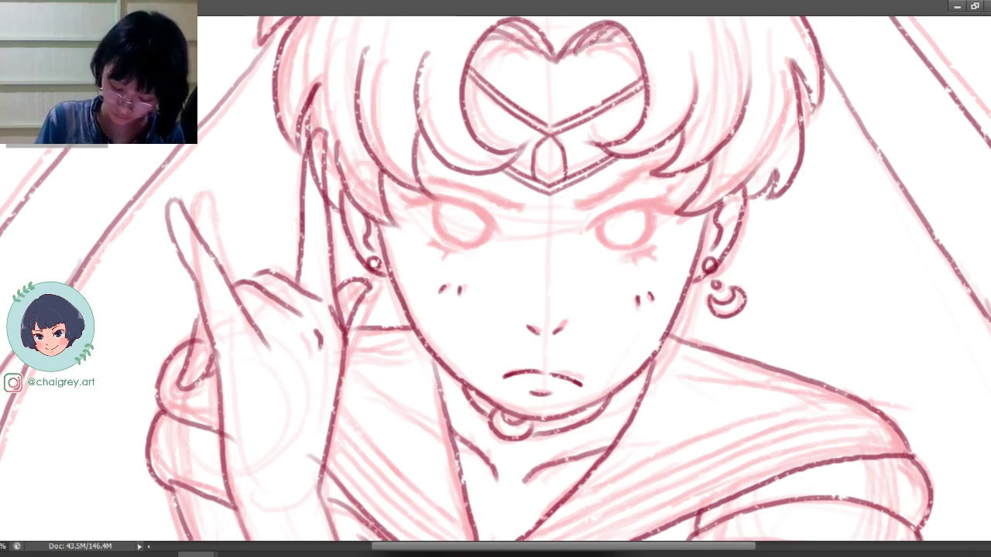
Step: Ink the bead and crescent earring hanging below the left-hand ear, beside the raised hand's thumb
left_click_drag(363, 282, 367, 273)
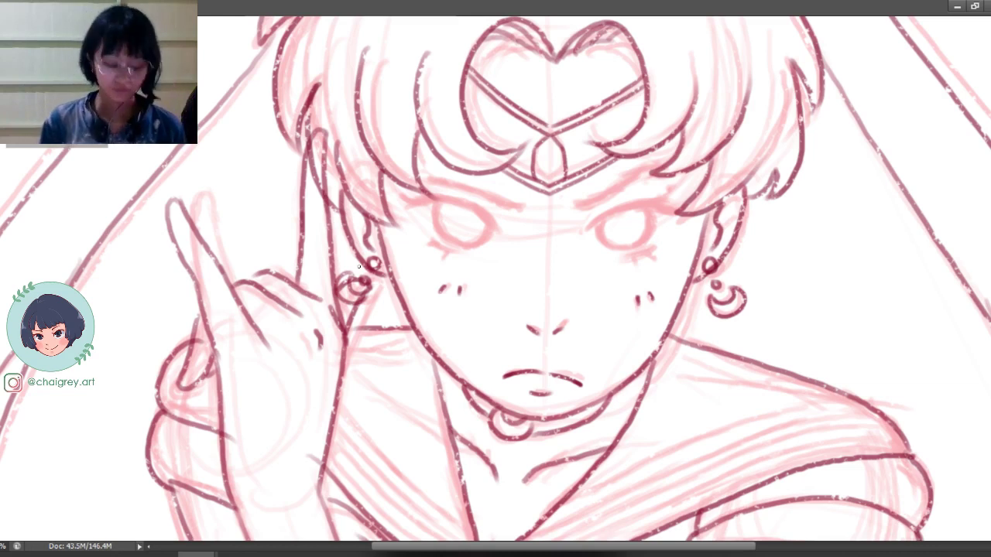
key("ctrl+z")
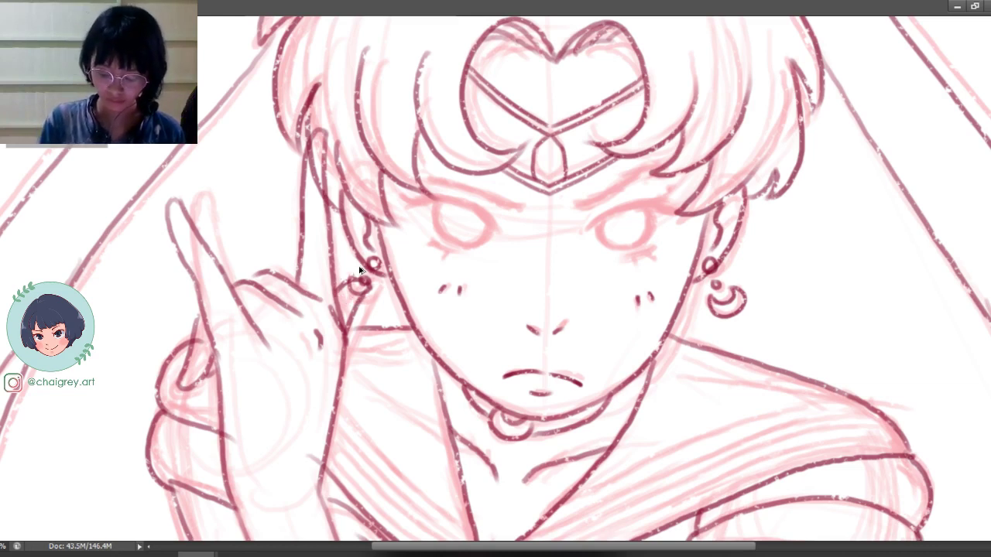
mouse_move(350, 275)
left_mouse_down()
mouse_move(346, 300)
mouse_move(365, 286)
mouse_move(341, 291)
mouse_move(377, 282)
left_mouse_up()
key("ctrl+z")
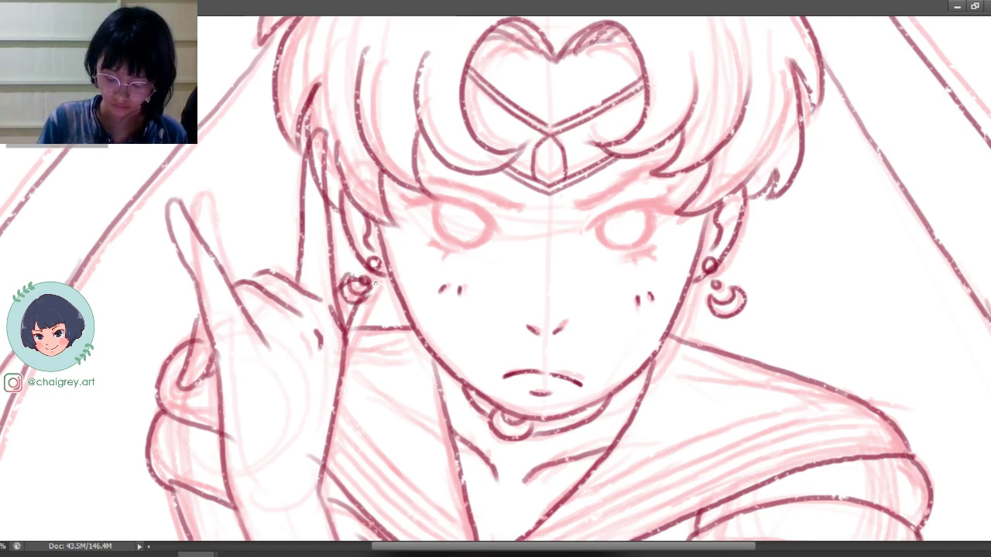
key("ctrl+z")
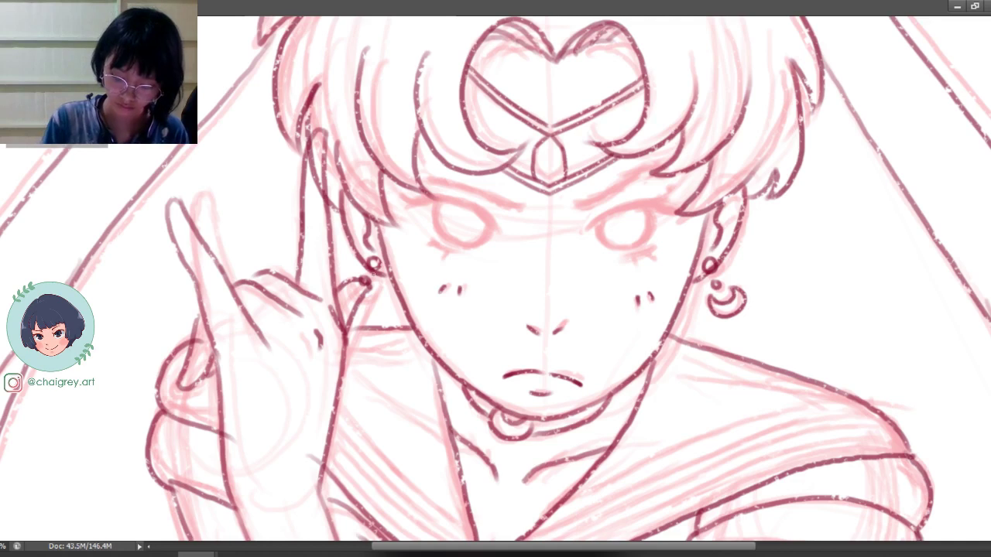
left_click_drag(352, 280, 372, 288)
key("ctrl+z")
key("ctrl+z")
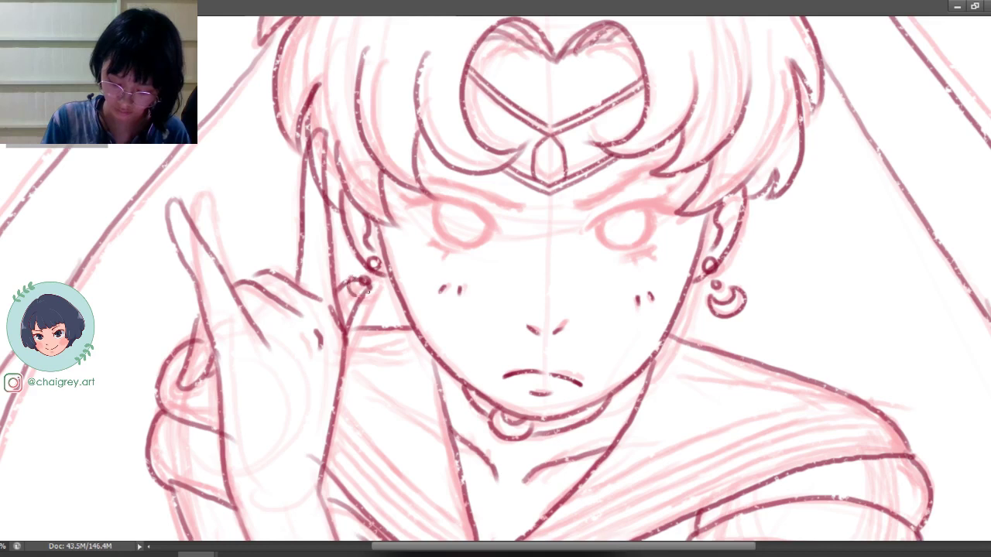
left_click_drag(356, 276, 370, 288)
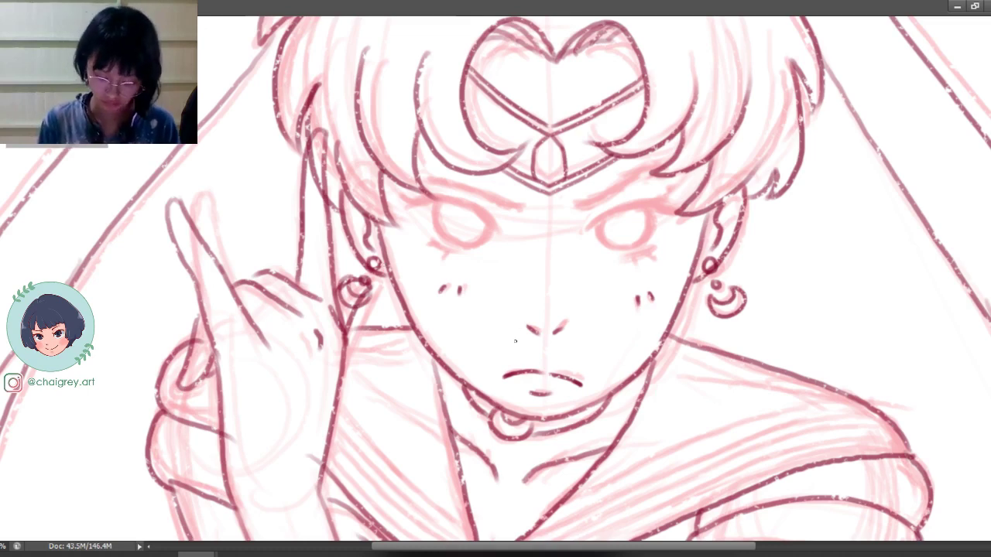
Step: Examine the inked line art from the face down to the torso and across the whole figure
mouse_move(563, 376)
left_mouse_down()
mouse_move(566, 310)
mouse_move(521, 403)
left_mouse_up()
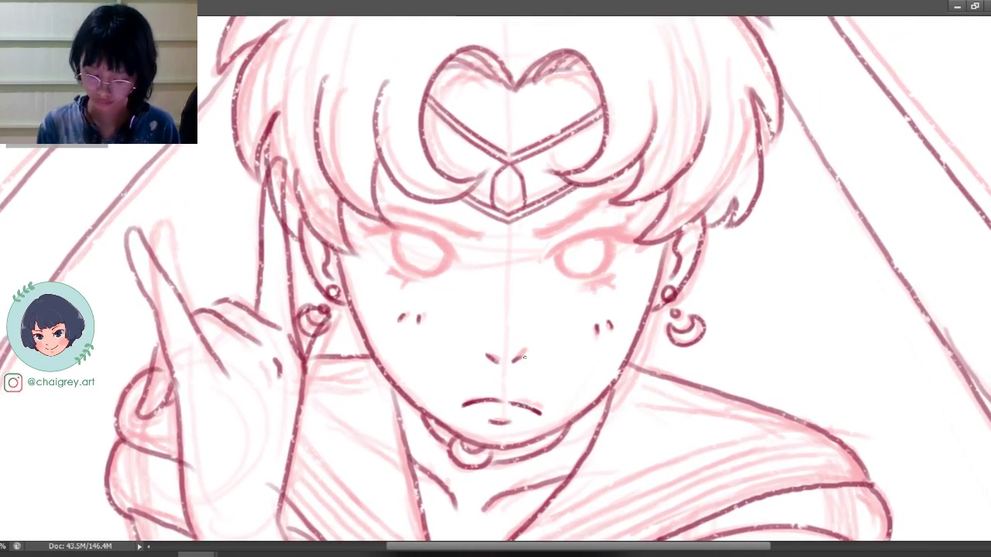
scroll(627, 418, "down", 5)
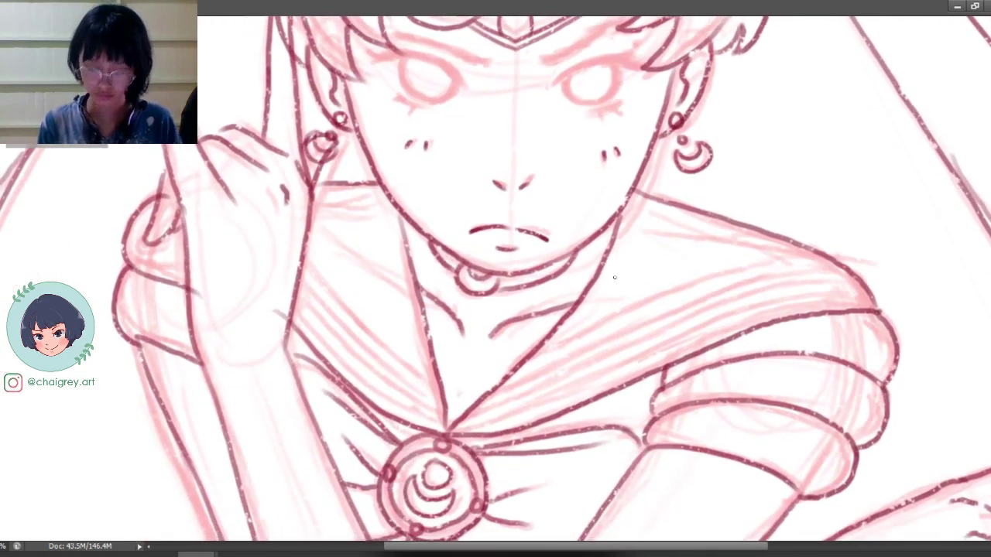
scroll(614, 277, "down", 4)
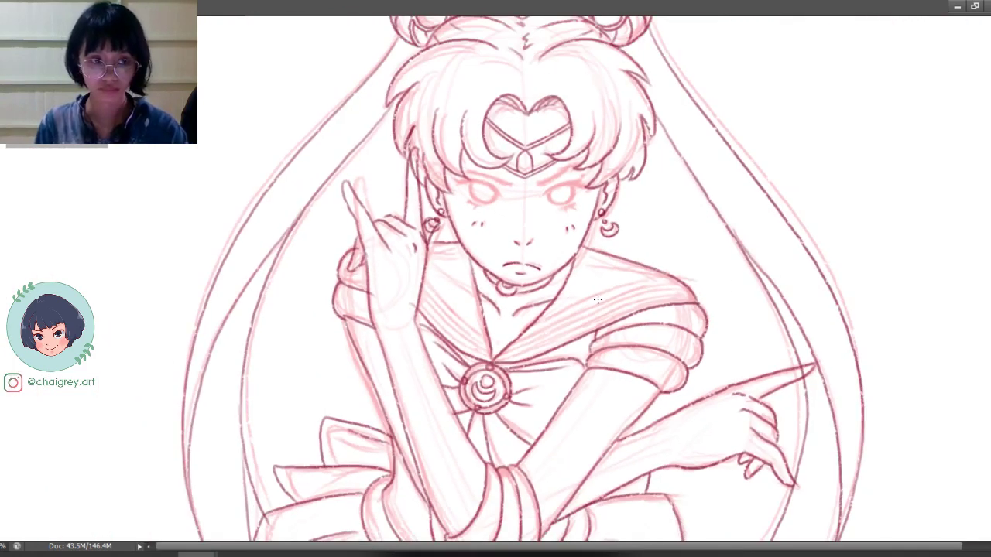
scroll(598, 300, "down", 4)
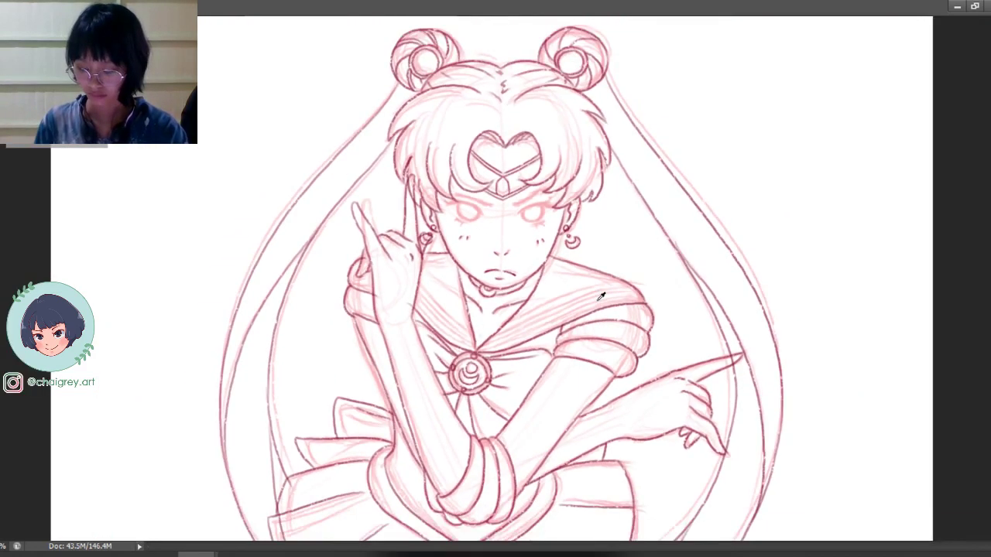
scroll(579, 306, "up", 2)
scroll(575, 308, "down", 3)
scroll(573, 309, "down", 1)
scroll(503, 178, "up", 4)
scroll(503, 178, "up", 2)
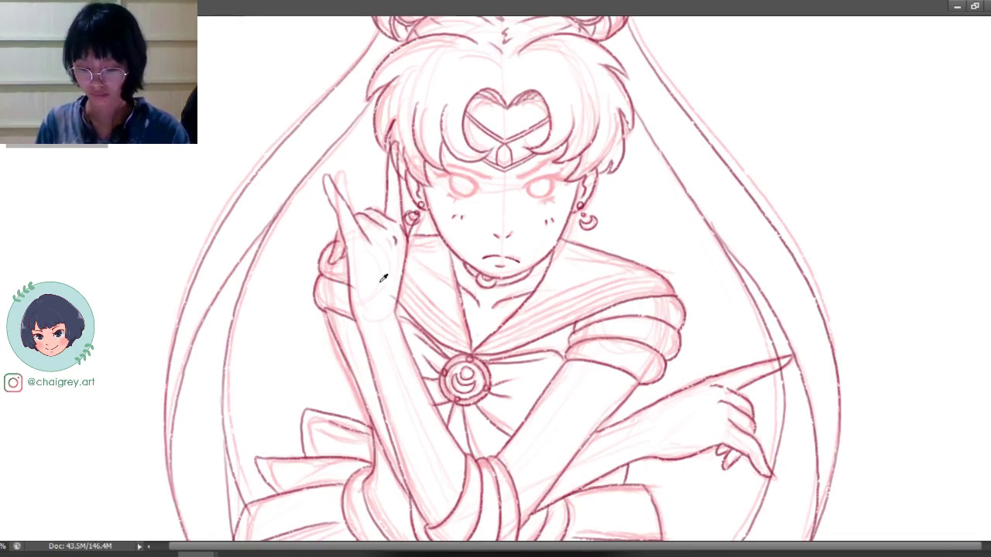
Step: Ink the angled eyebrow above the right-hand eye, from its inner end up to the bangs
scroll(485, 172, "up", 5)
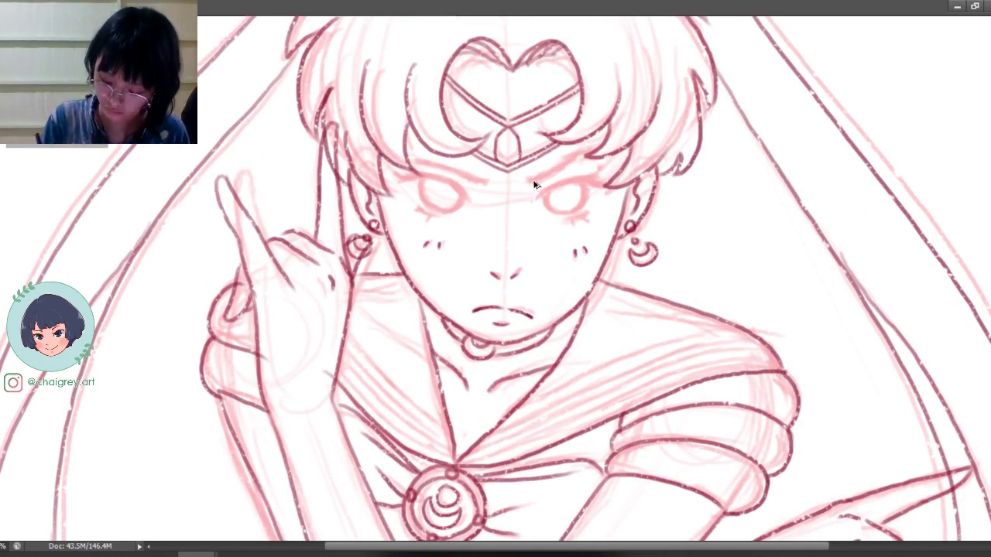
left_click_drag(528, 180, 576, 158)
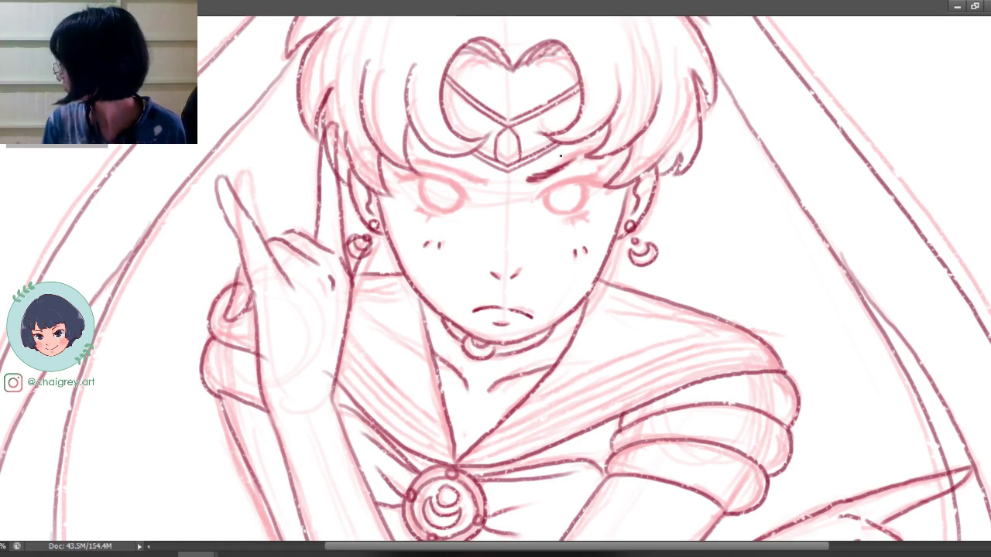
left_click_drag(556, 167, 593, 149)
key("ctrl+z")
key("ctrl+alt+z")
key("ctrl+alt+z")
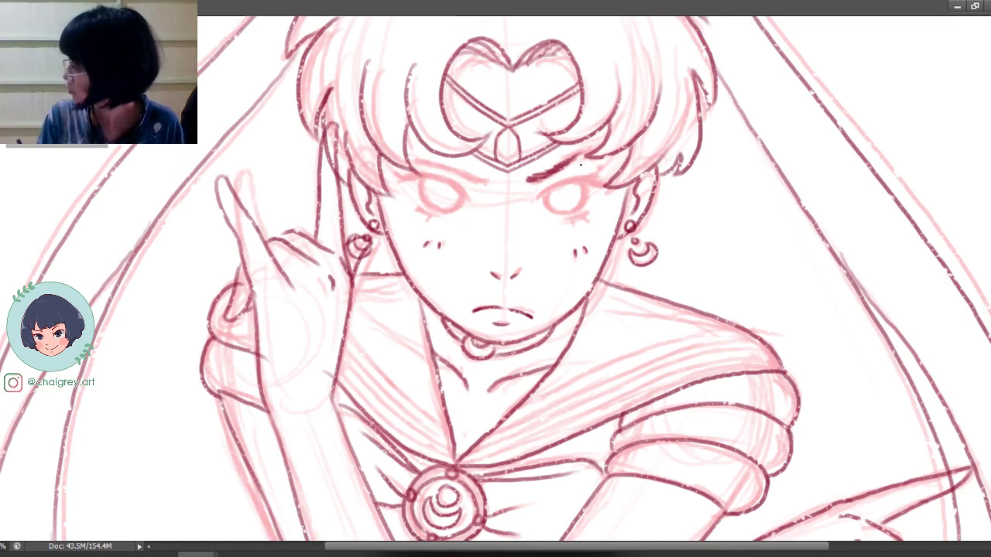
left_click_drag(559, 166, 591, 151)
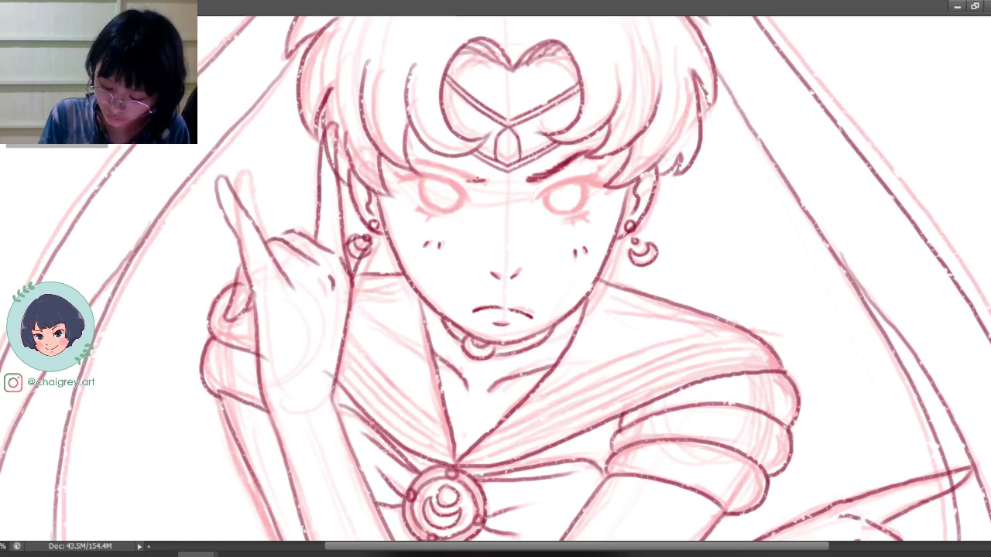
Step: Ink the matching angled eyebrow above the left-hand eye
mouse_move(476, 178)
left_mouse_down()
mouse_move(412, 162)
mouse_move(426, 161)
left_mouse_up()
key("ctrl+z")
left_click_drag(439, 164, 410, 161)
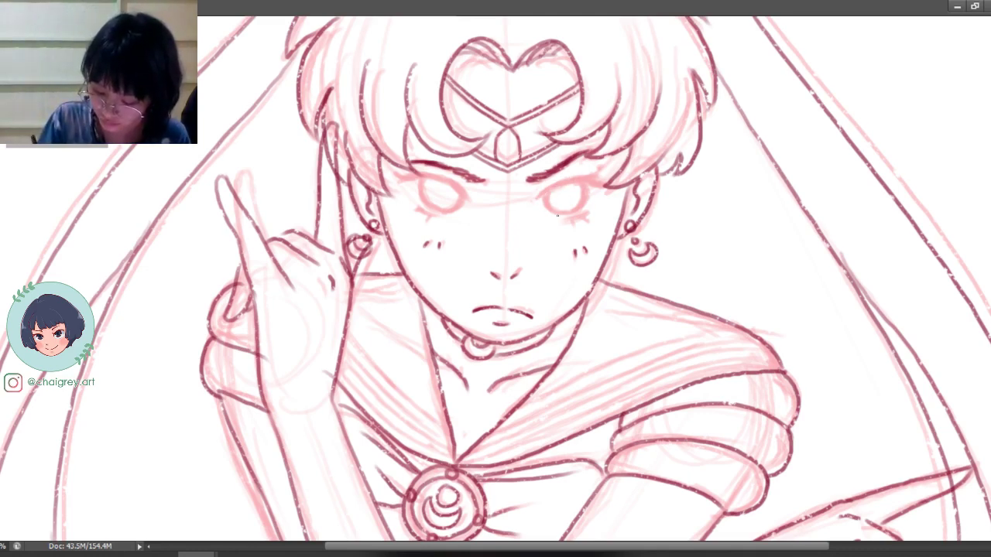
Step: Ink the curved upper lash lines of both eyes, thickening them and adding lashes at the outer corners
mouse_move(533, 203)
left_mouse_down()
mouse_move(602, 176)
mouse_move(585, 171)
left_mouse_up()
key("ctrl+z")
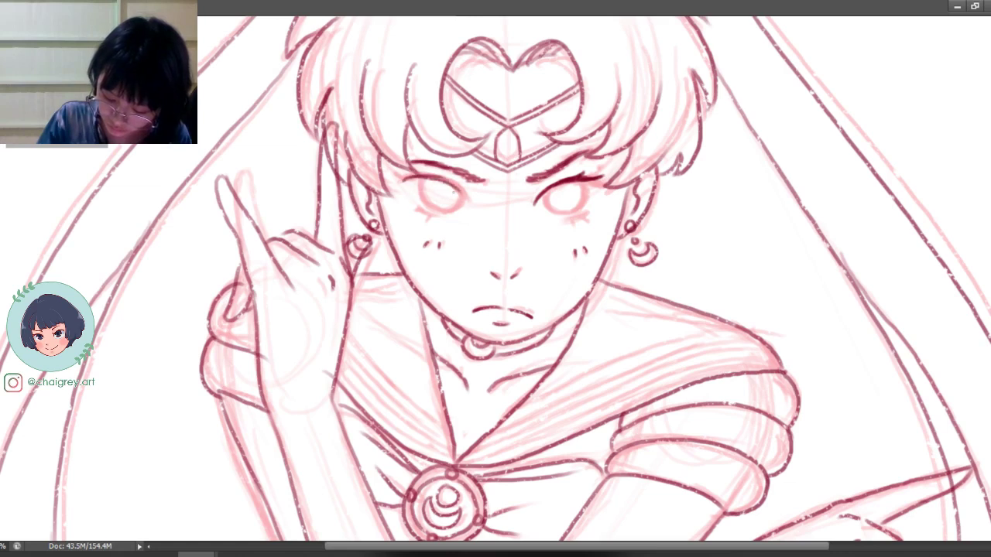
left_click_drag(409, 178, 467, 200)
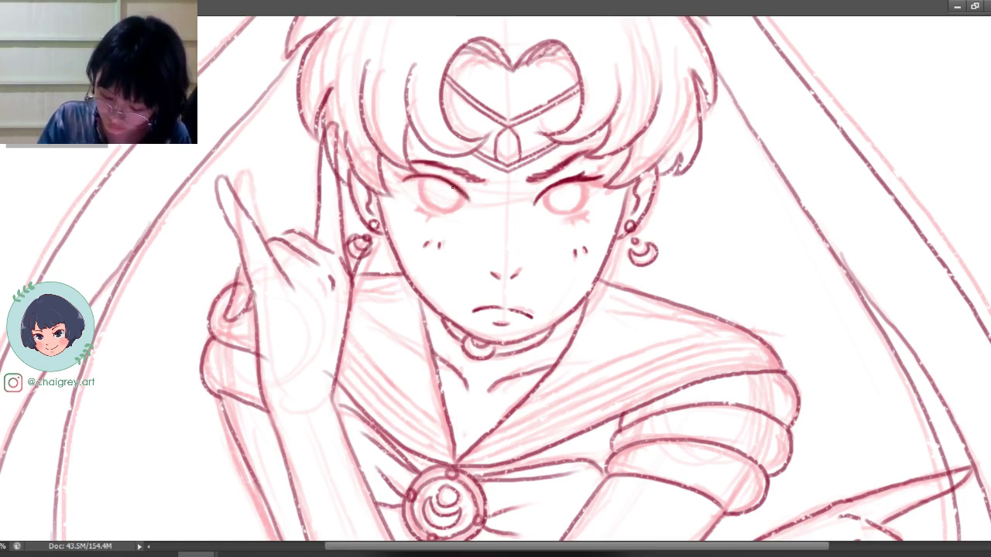
key("ctrl+alt+z")
key("ctrl+alt+z")
mouse_move(438, 178)
left_mouse_down()
mouse_move(468, 199)
mouse_move(438, 175)
left_mouse_up()
key("ctrl+z")
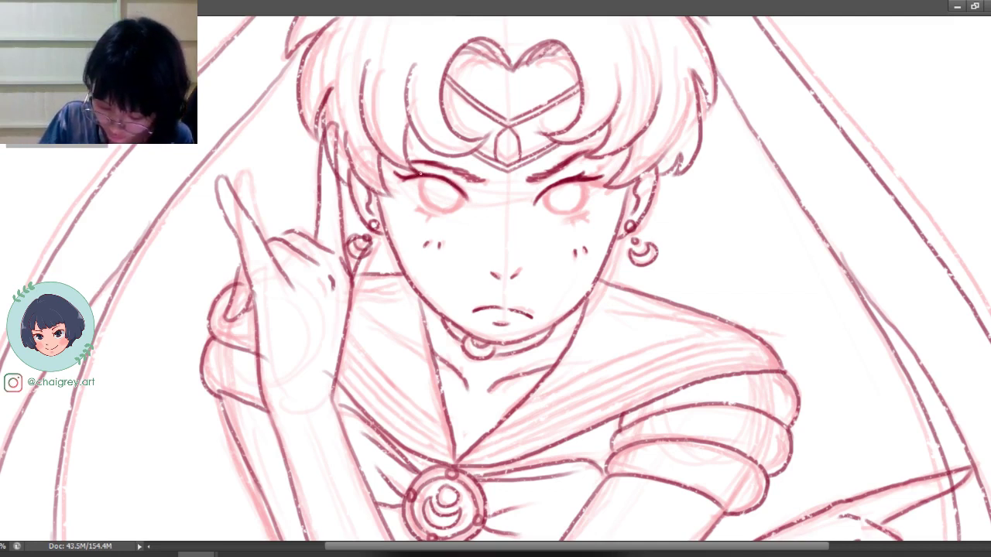
left_click_drag(551, 185, 579, 175)
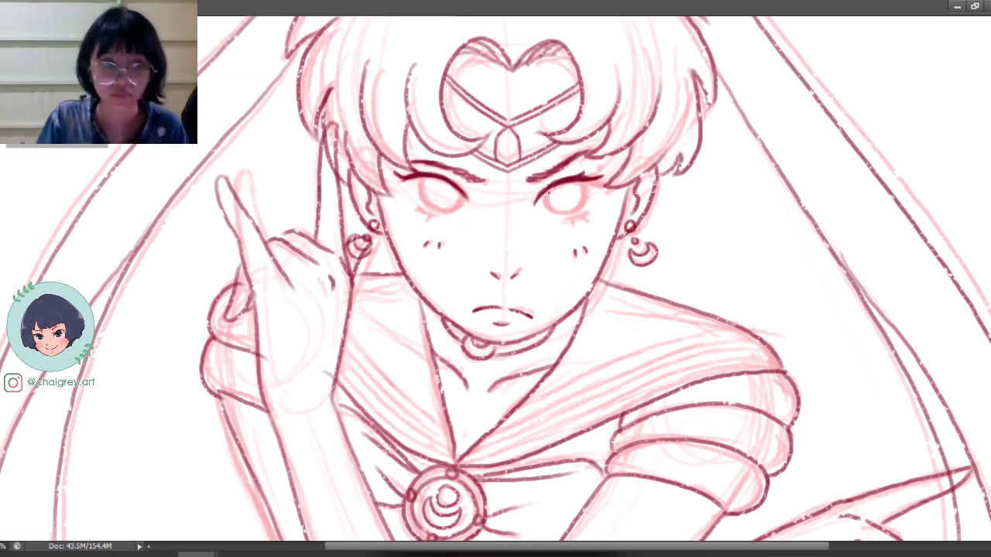
Step: Draw the lower lashes under the eye beside the raised hand
scroll(513, 291, "up", 1)
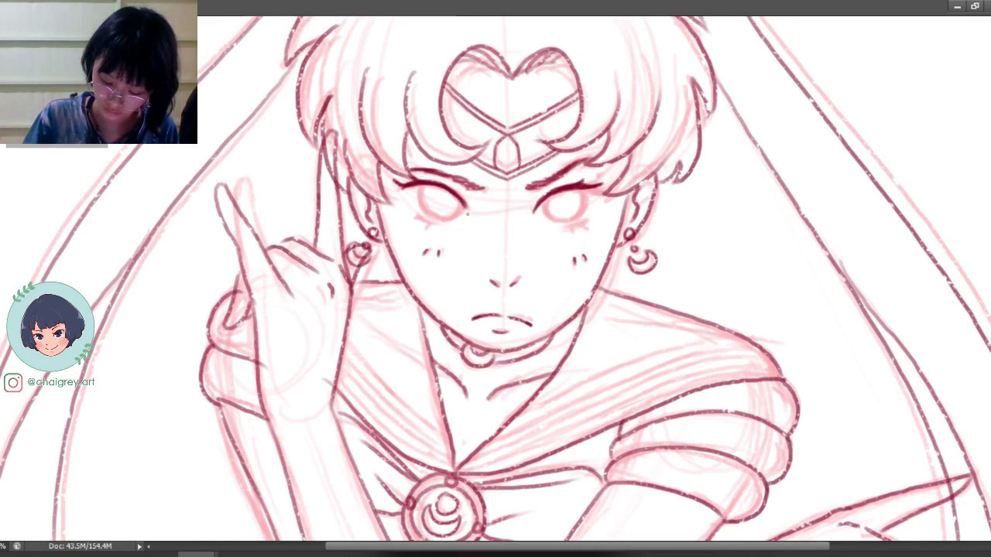
key("ctrl+z")
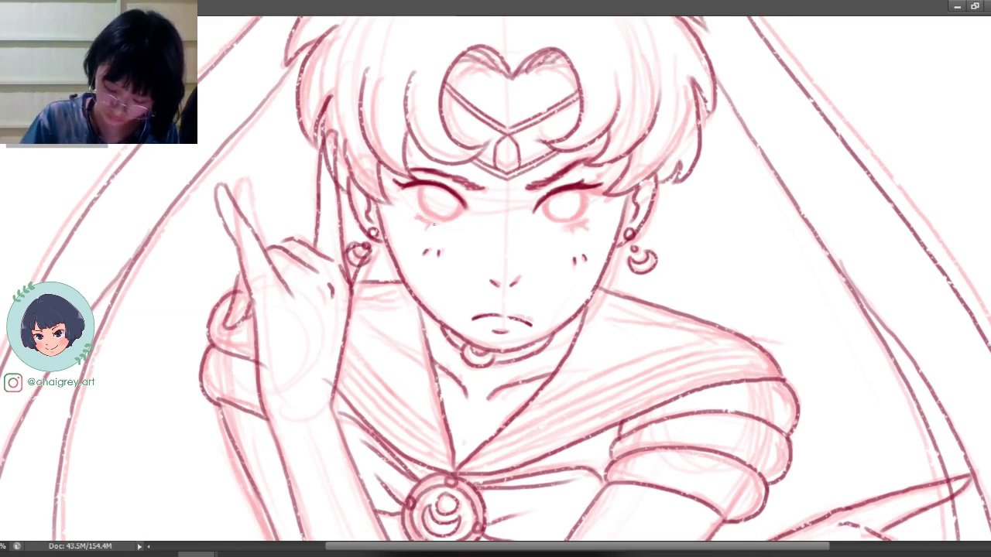
left_click_drag(416, 217, 428, 225)
left_click_drag(560, 230, 591, 218)
key("ctrl+z")
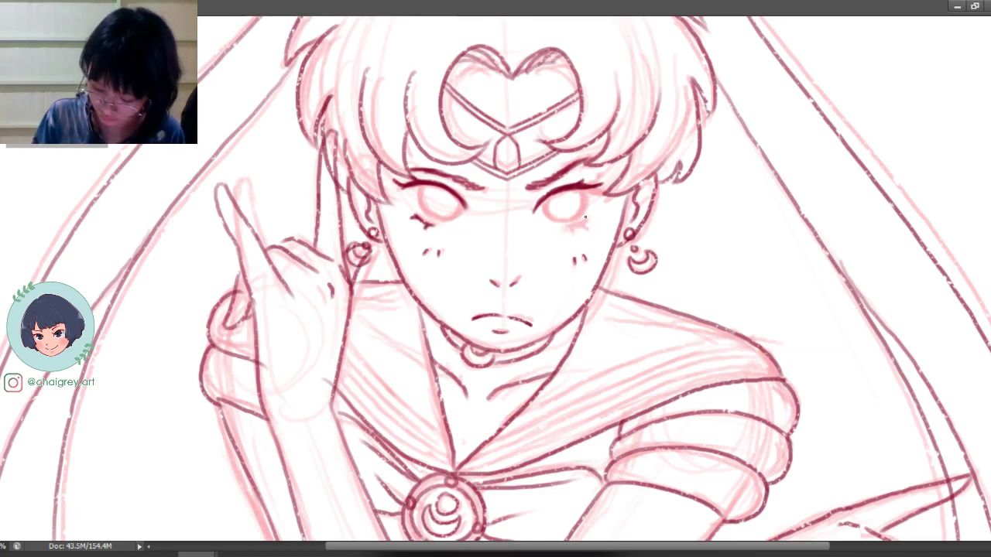
Step: Draw the lower lashes under the eye farther from the raised hand, retrying the strokes until they match
left_click_drag(564, 228, 586, 220)
key("ctrl+z")
key("ctrl+z")
key("ctrl+shift+z")
key("ctrl+shift+z")
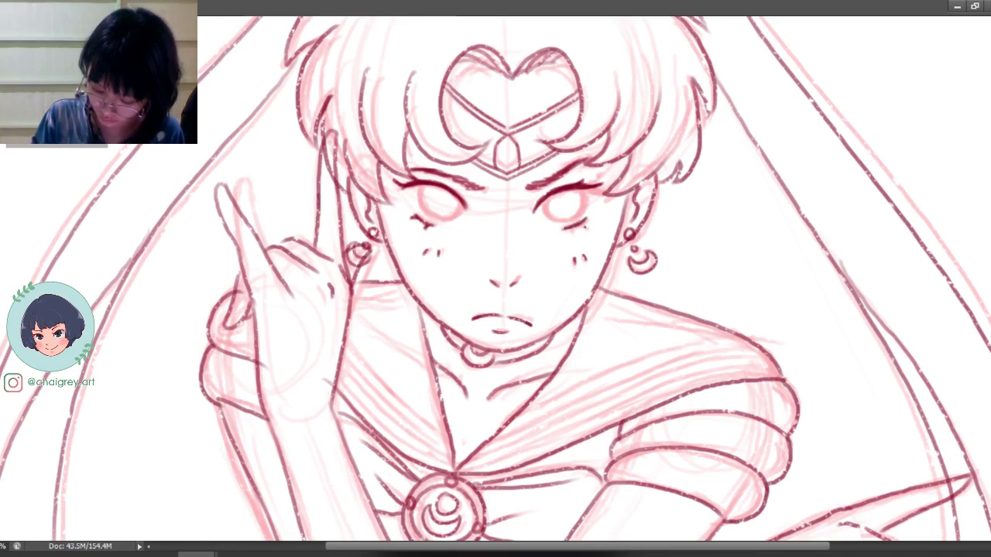
key("ctrl+shift+z")
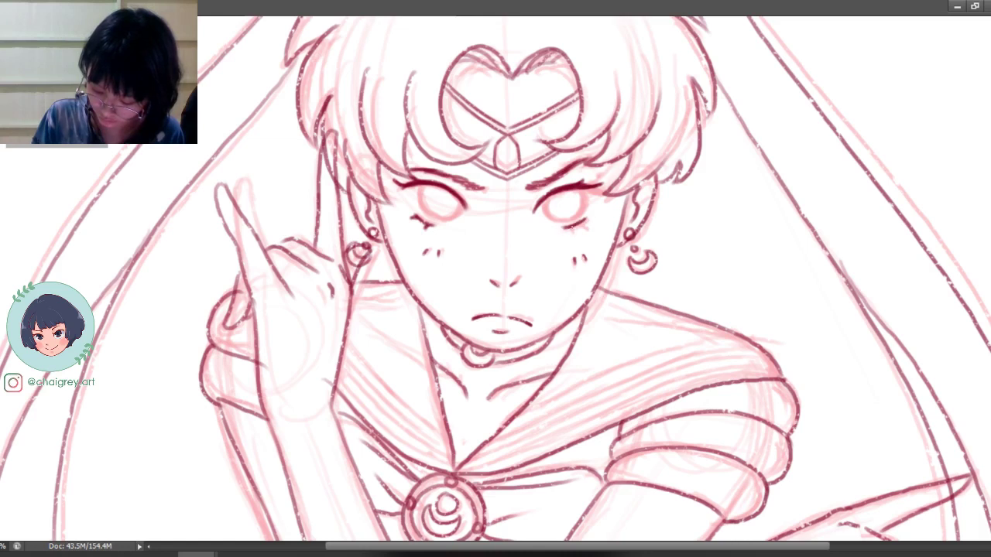
key("ctrl+z")
key("ctrl+z")
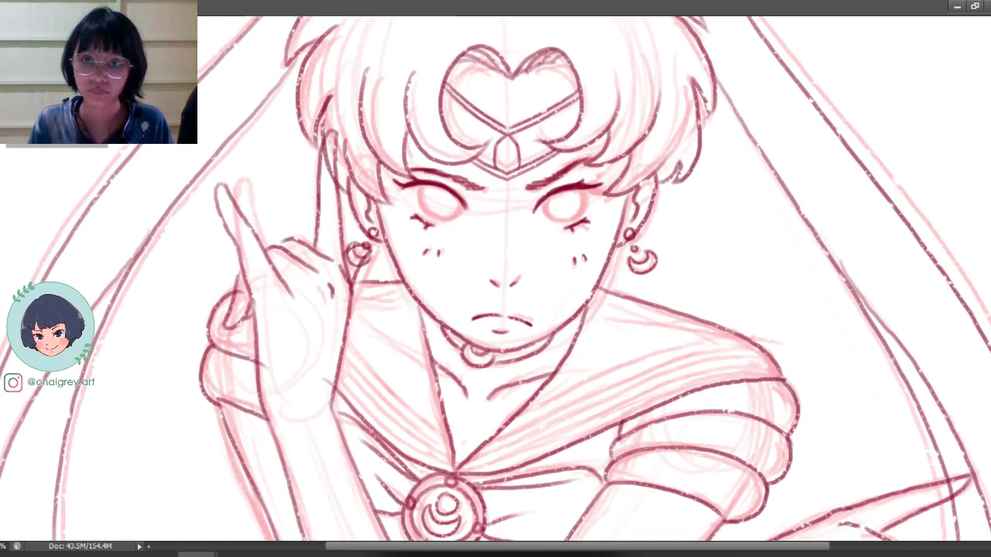
Step: Trace the round iris outline of the eye beside the raised hand over the rough sketch
key("ctrl+z")
mouse_move(431, 187)
left_mouse_down()
mouse_move(441, 219)
mouse_move(457, 192)
mouse_move(435, 215)
mouse_move(443, 221)
left_mouse_up()
key("ctrl+z")
key("ctrl+z")
key("ctrl+z")
key("ctrl+z")
key("ctrl+z")
left_click_drag(418, 184, 447, 220)
key("ctrl+z")
left_click_drag(420, 184, 463, 209)
key("ctrl+z")
left_click_drag(420, 185, 462, 209)
key("ctrl+z")
mouse_move(420, 185)
left_mouse_down()
mouse_move(441, 219)
mouse_move(463, 203)
mouse_move(443, 217)
mouse_move(463, 205)
mouse_move(453, 220)
mouse_move(463, 209)
mouse_move(429, 215)
mouse_move(451, 217)
left_mouse_up()
key("ctrl+z")
key("ctrl+z")
key("ctrl+z")
key("ctrl+z")
key("ctrl+z")
Step: Try to trace the iris outline of the eye farther from the raised hand
mouse_move(545, 201)
left_mouse_down()
mouse_move(572, 189)
mouse_move(556, 209)
mouse_move(560, 222)
mouse_move(564, 205)
mouse_move(539, 211)
mouse_move(575, 190)
mouse_move(557, 217)
mouse_move(540, 209)
mouse_move(580, 207)
mouse_move(572, 191)
mouse_move(561, 209)
mouse_move(538, 206)
mouse_move(574, 195)
mouse_move(558, 231)
mouse_move(539, 208)
mouse_move(573, 209)
mouse_move(541, 203)
mouse_move(584, 203)
mouse_move(583, 212)
left_mouse_up()
key("ctrl+z")
key("ctrl+z")
key("ctrl+z")
key("ctrl+z")
key("ctrl+z")
key("ctrl+z")
key("ctrl+z")
key("ctrl+z")
key("ctrl+z")
key("ctrl+z")
key("ctrl+z")
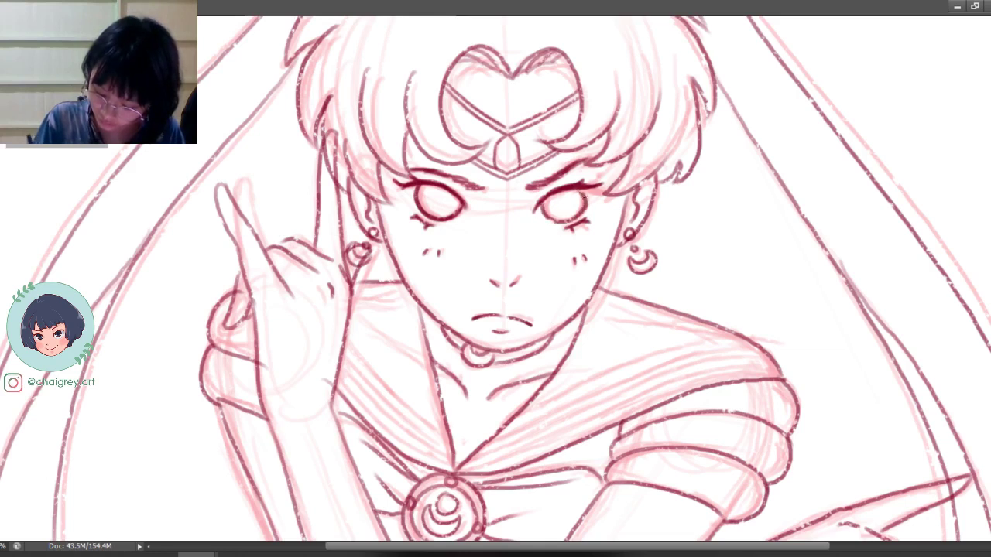
left_click_drag(540, 208, 579, 217)
key("ctrl+z")
key("ctrl+z")
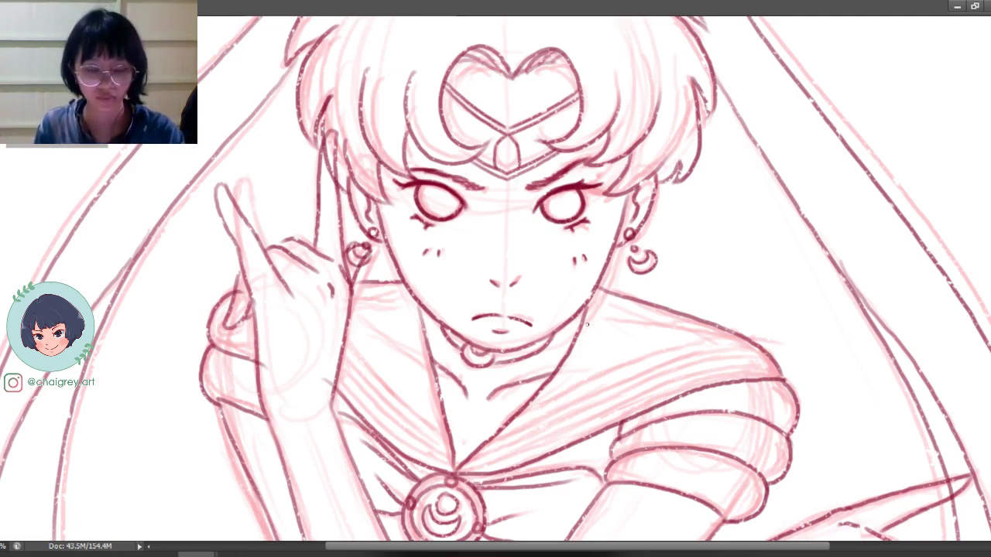
Step: Undo the farther eye's iris outline and try tracing it again with fresh strokes
scroll(586, 325, "down", 4)
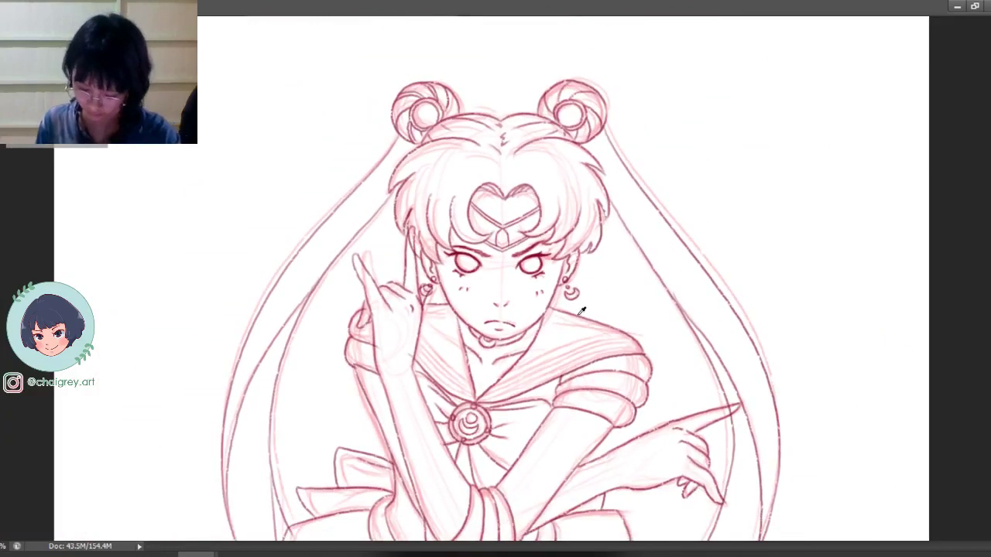
scroll(591, 315, "up", 3)
key("ctrl+alt+z")
key("ctrl+alt+z")
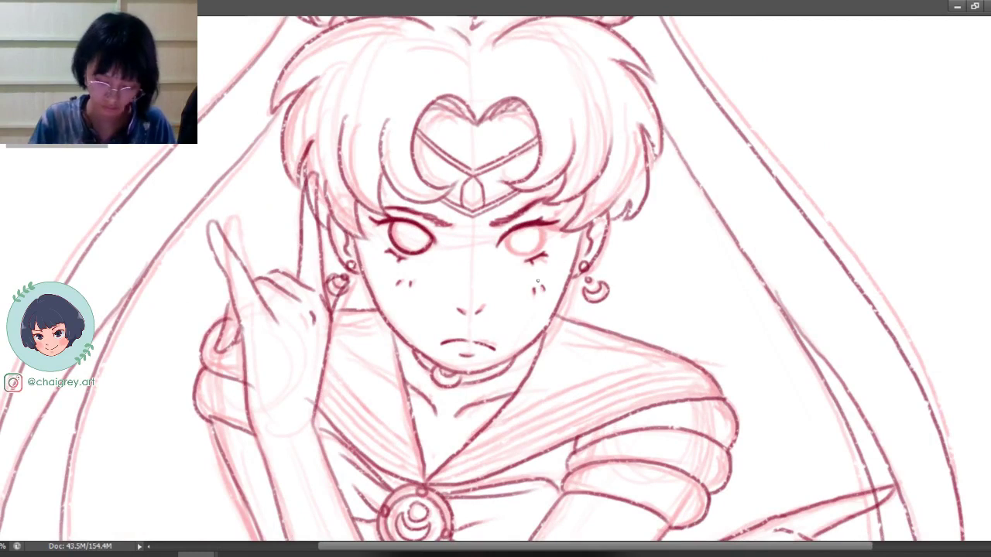
key("ctrl+alt+z")
mouse_move(508, 237)
left_mouse_down()
mouse_move(533, 256)
mouse_move(537, 223)
mouse_move(542, 241)
mouse_move(534, 226)
mouse_move(506, 243)
mouse_move(535, 226)
mouse_move(542, 236)
mouse_move(507, 250)
mouse_move(540, 245)
mouse_move(531, 253)
mouse_move(543, 237)
mouse_move(537, 250)
left_mouse_up()
key("ctrl+alt+z")
key("ctrl+alt+z")
key("ctrl+alt+z")
key("ctrl+alt+z")
key("ctrl+alt+z")
key("ctrl+alt+z")
key("ctrl+alt+z")
key("ctrl+alt+z")
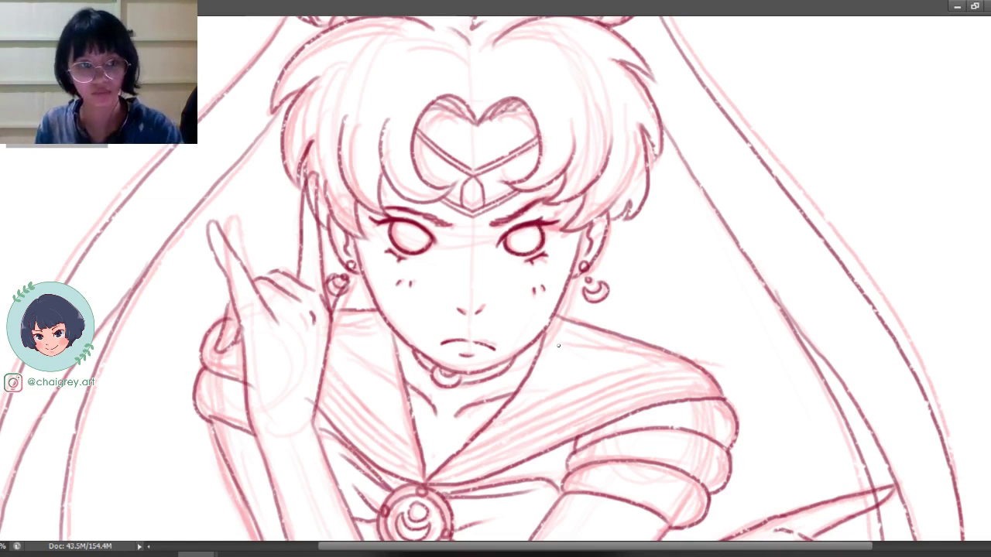
Step: Check the drawing in mirrored orientation, then undo the iris outline of the farther eye
key("ctrl+minus")
key("ctrl+shift+h")
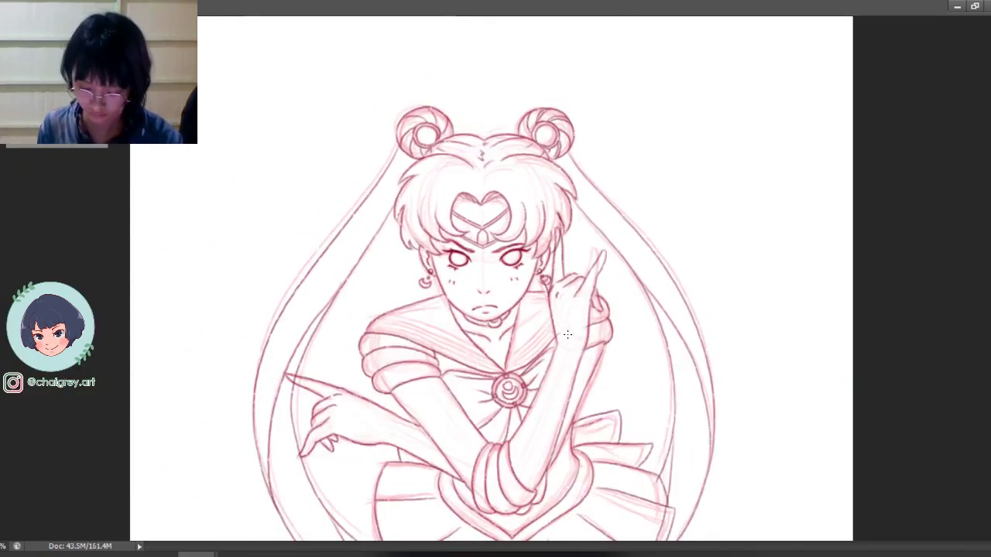
key("ctrl+shift+h")
key("ctrl+alt+z")
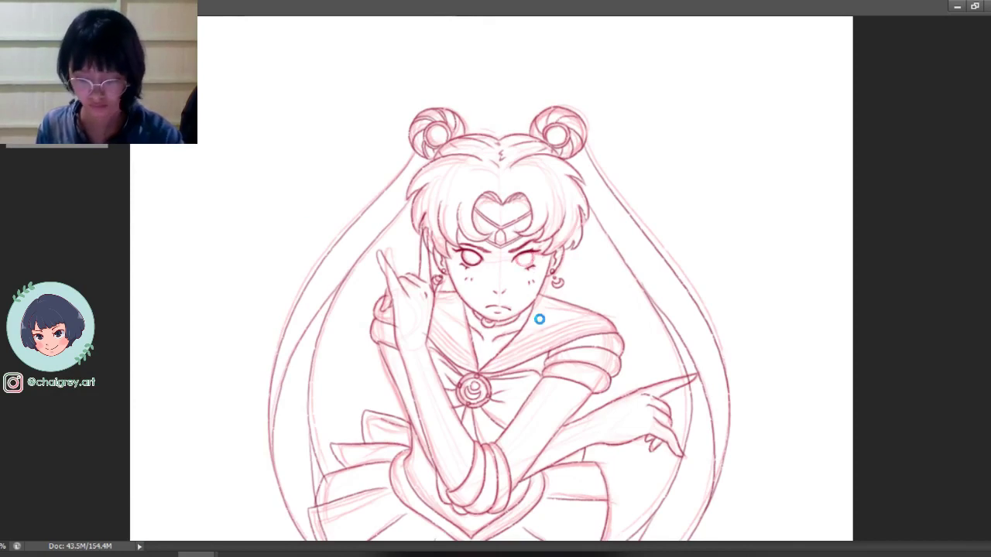
Step: Mirror the canvas horizontally and retrace the unfinished iris outline so that it matches the other eye
key("ctrl+shift+h")
scroll(498, 282, "up", 3)
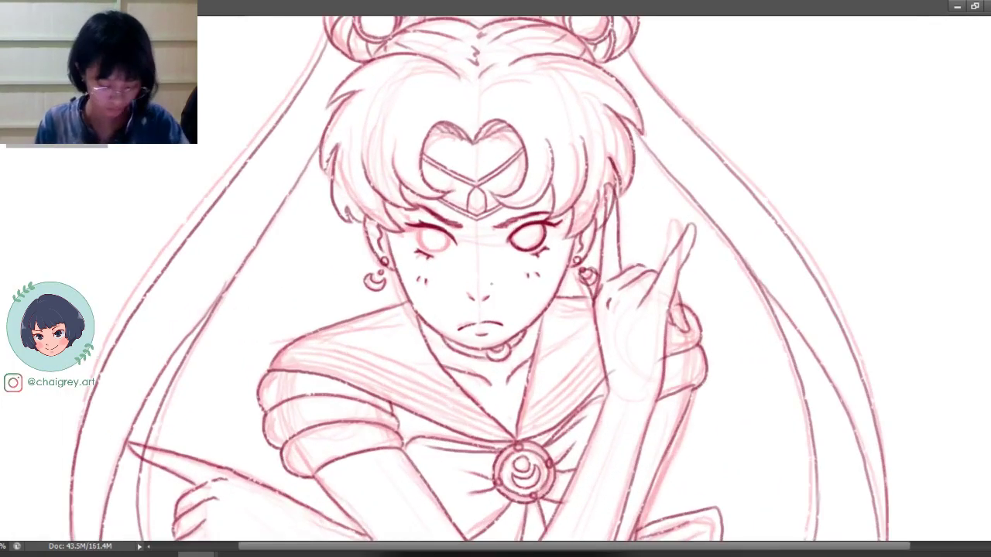
mouse_move(428, 229)
left_mouse_down()
mouse_move(420, 238)
mouse_move(440, 251)
mouse_move(451, 232)
mouse_move(437, 252)
mouse_move(452, 238)
left_mouse_up()
key("ctrl+alt+z")
key("ctrl+alt+z")
key("ctrl+alt+z")
key("ctrl+z")
key("ctrl+z")
key("ctrl+z")
key("ctrl+z")
key("ctrl+z")
key("ctrl+z")
key("ctrl+z")
key("ctrl+z")
key("ctrl+z")
key("ctrl+z")
key("ctrl+z")
key("ctrl+z")
key("ctrl+z")
key("ctrl+z")
key("ctrl+z")
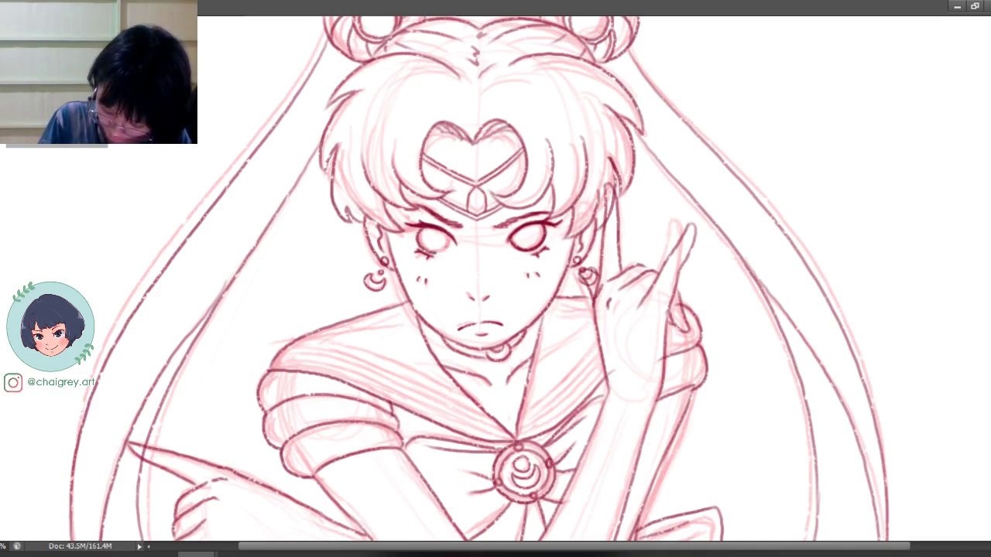
key("ctrl+z")
left_click_drag(416, 234, 445, 237)
key("ctrl+z")
key("ctrl+z")
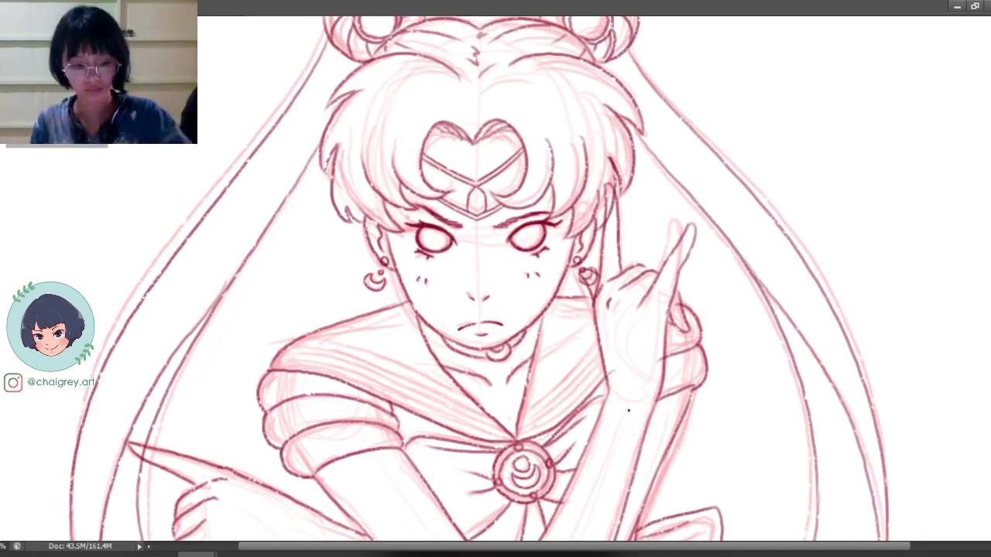
Step: Flip the canvas back to its original orientation, check the finished eyes, and save the drawing
key("ctrl+shift+h")
scroll(565, 314, "down", 2)
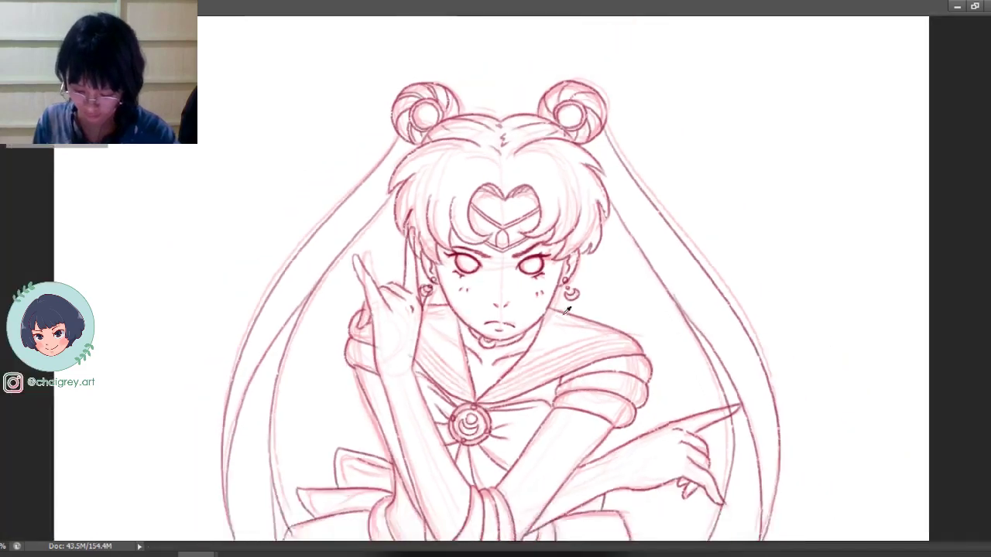
scroll(566, 310, "down", 3)
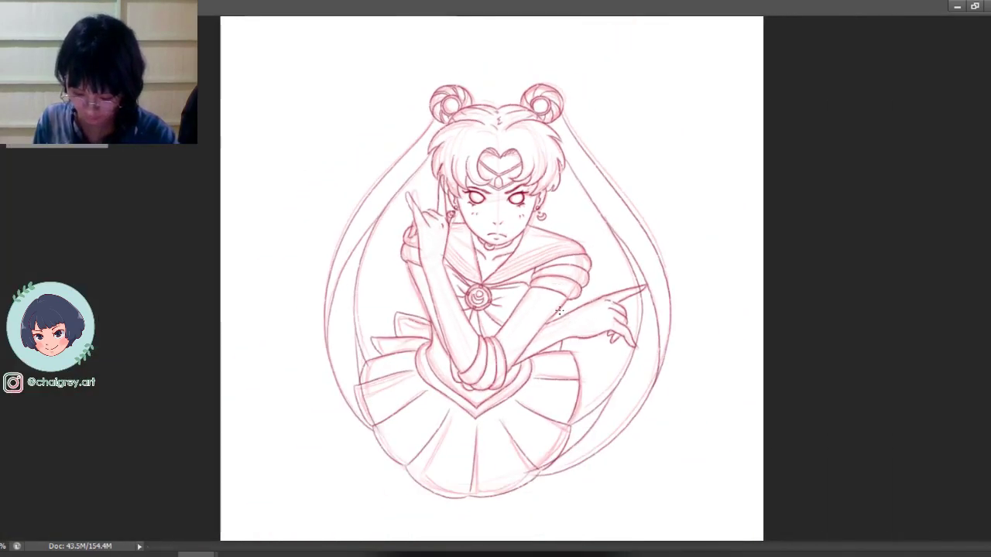
scroll(539, 221, "up", 2)
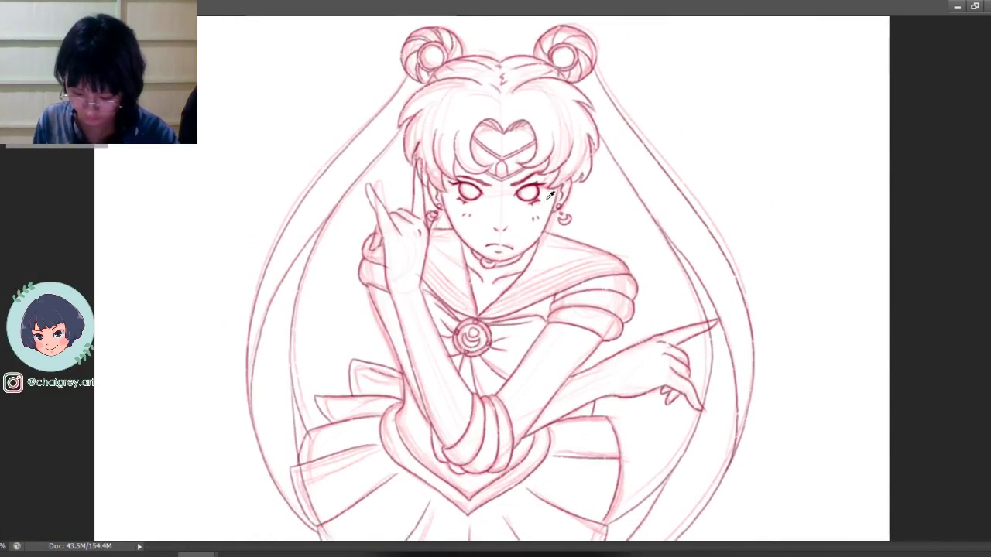
scroll(549, 199, "up", 2)
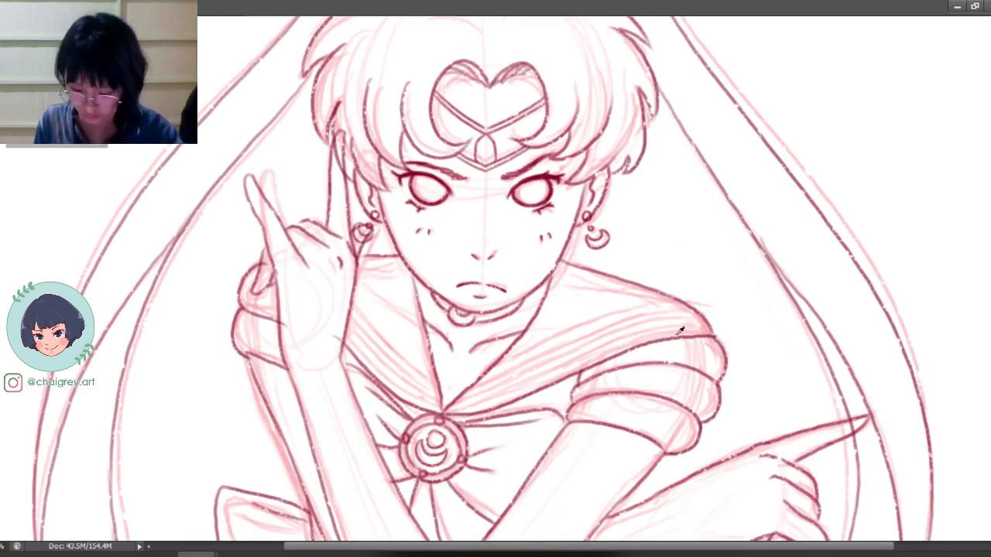
scroll(670, 287, "down", 1)
key("ctrl+s")
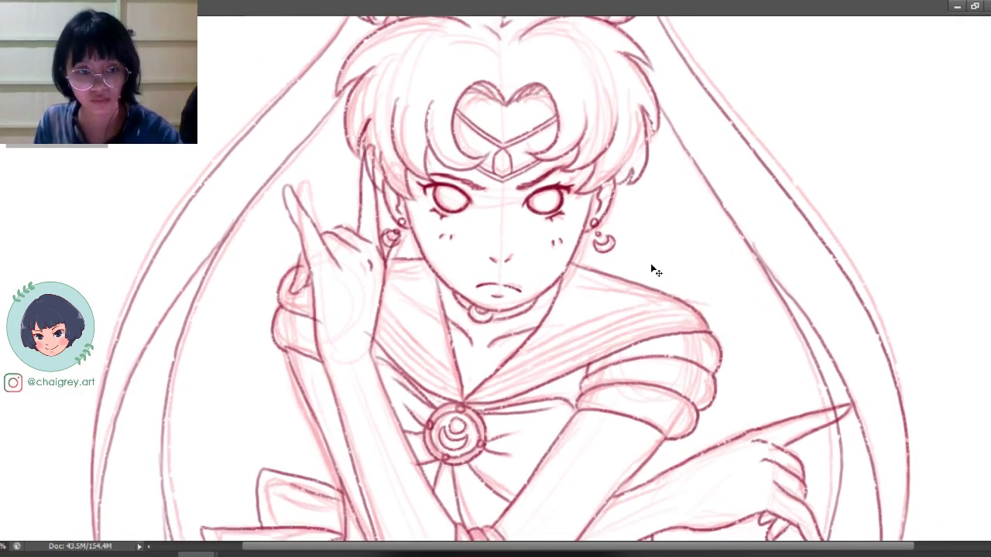
Step: Check the drawing mirrored, restore its orientation, and hide the rough pink sketch beneath the line art
key("ctrl+shift+h")
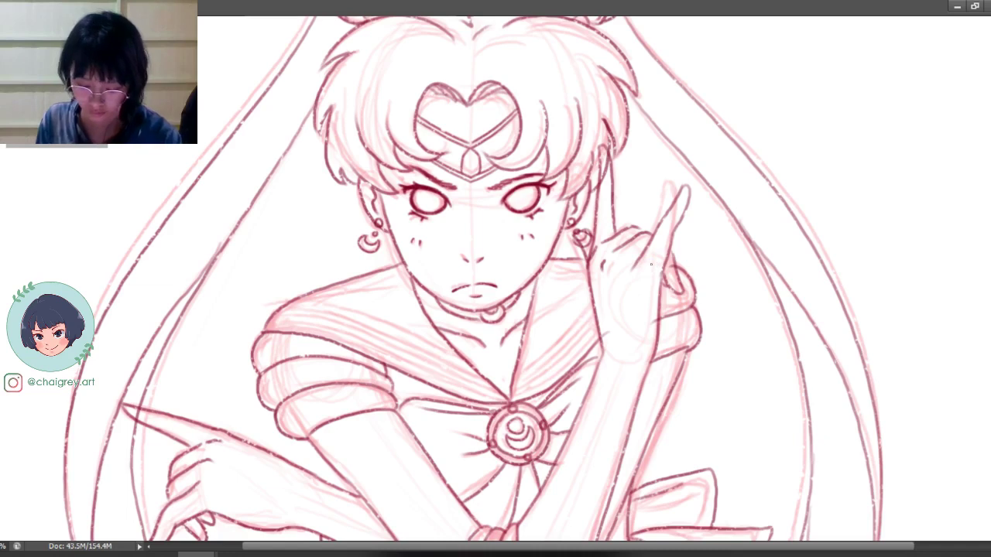
key("ctrl+minus")
key("ctrl+minus")
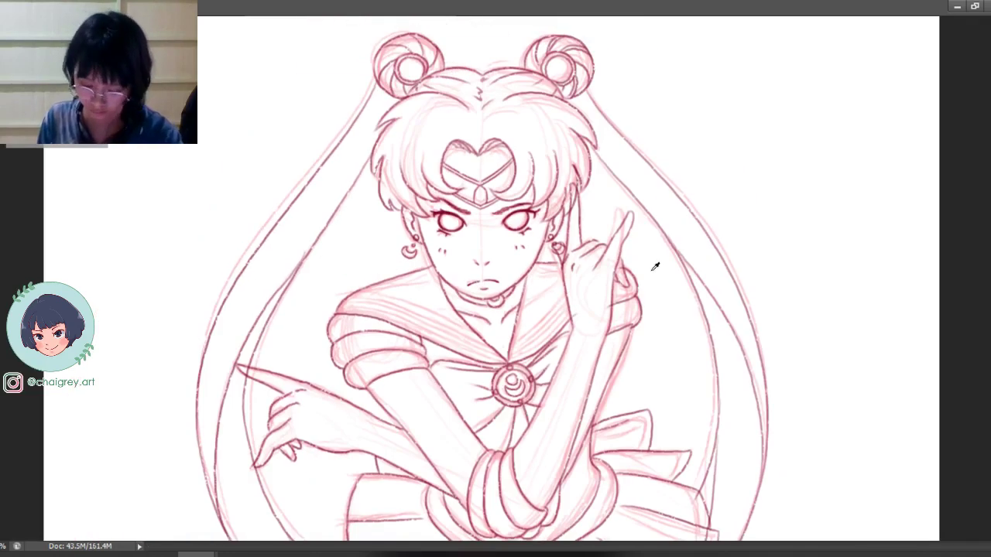
key("ctrl+minus")
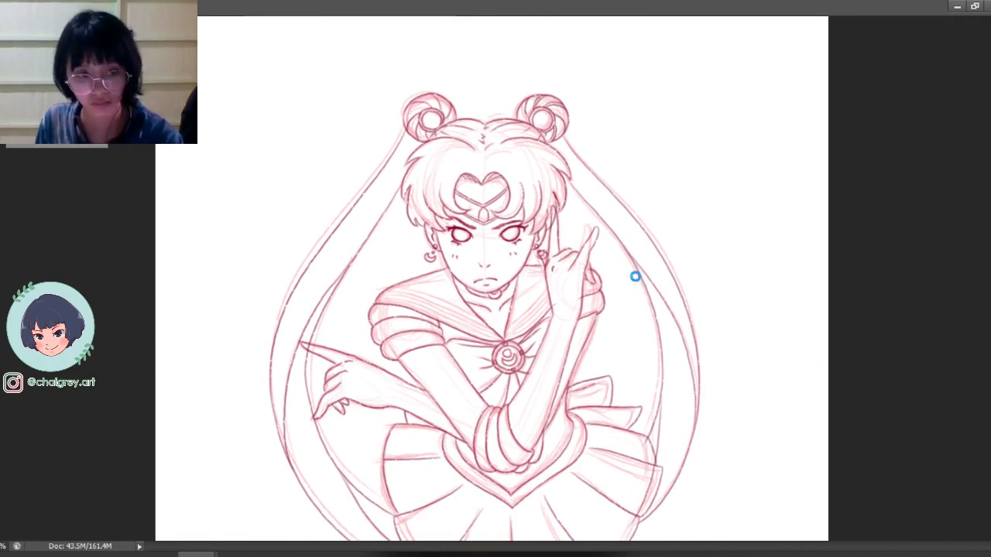
key("ctrl+shift+h")
key("ctrl+minus")
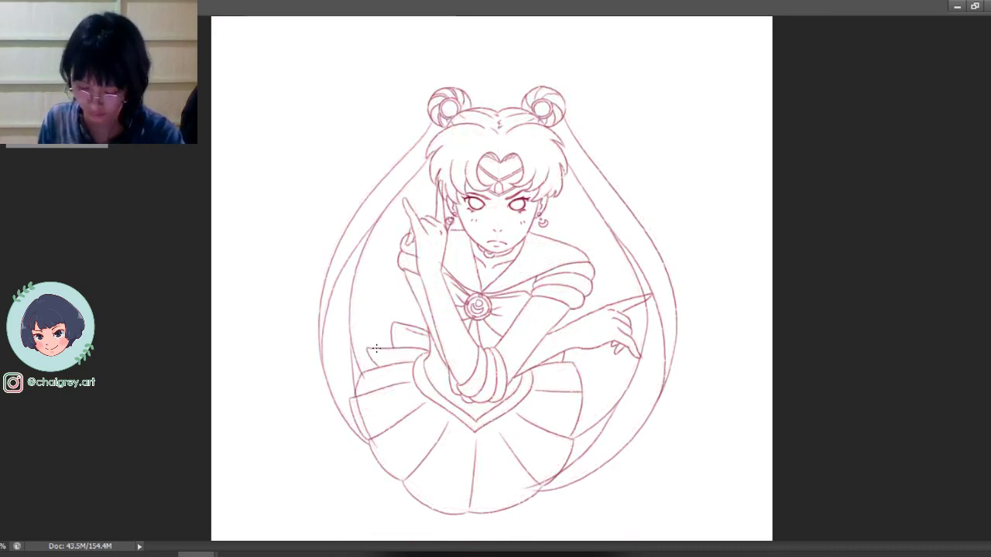
Step: Erase the stray hair lines that overlap the pleated skirt
scroll(518, 291, "up", 5)
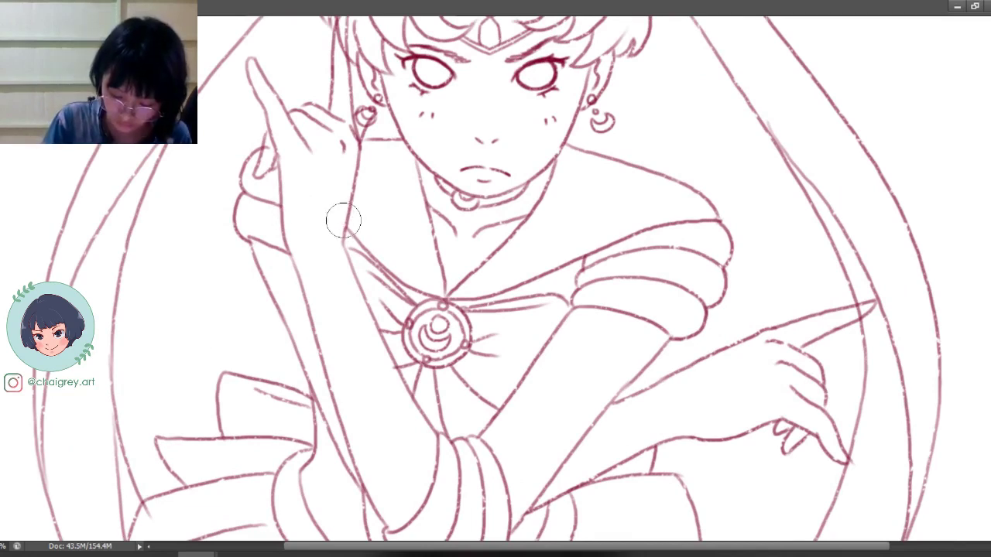
scroll(338, 221, "down", 5)
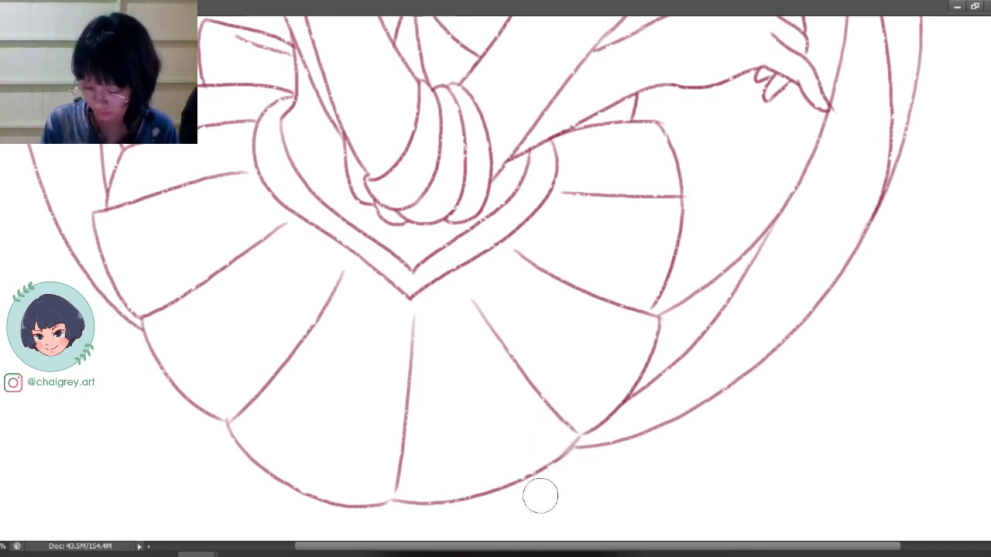
scroll(557, 489, "down", 2)
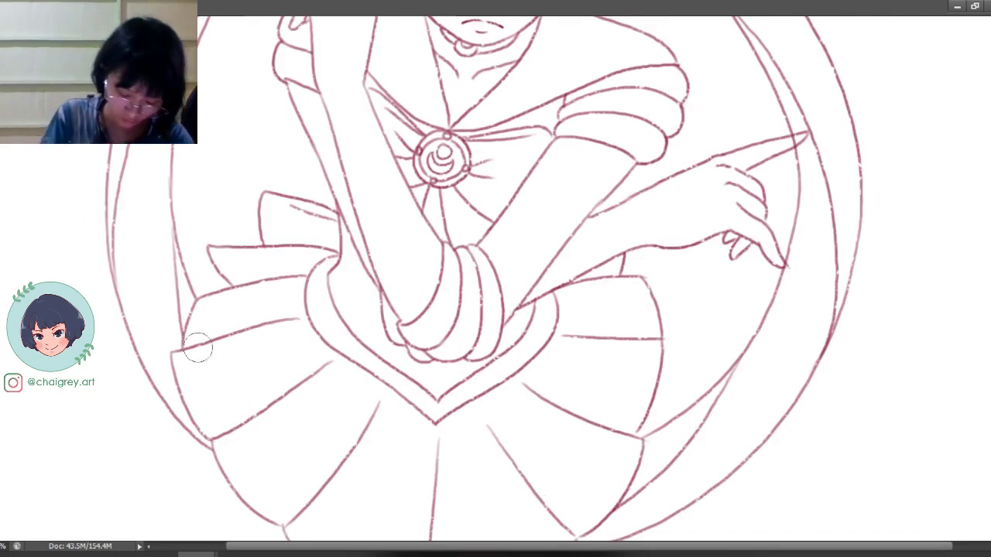
scroll(248, 319, "down", 1)
scroll(248, 319, "down", 1)
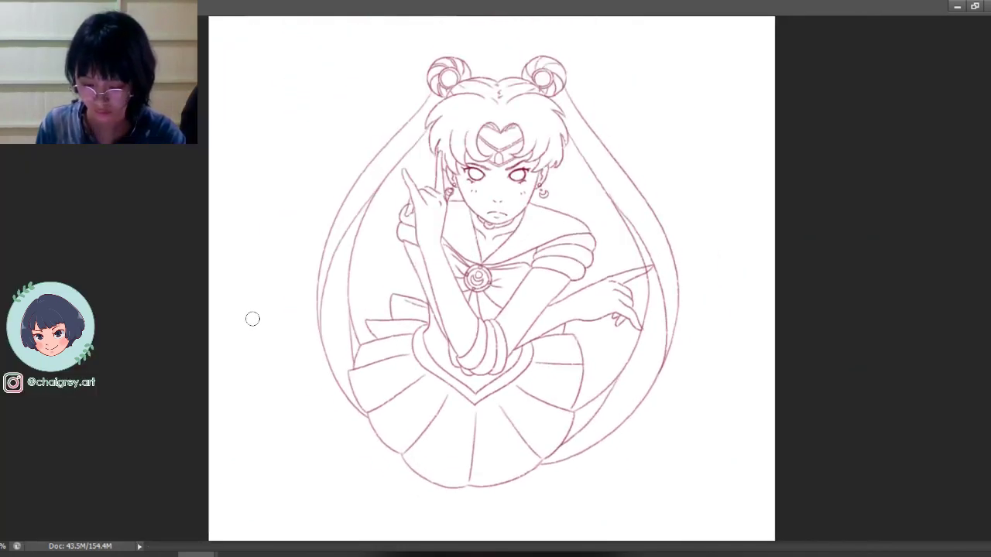
Step: Erase the crescent earring that overlaps the character's raised hand and save the drawing
scroll(604, 318, "up", 1)
scroll(604, 317, "up", 1)
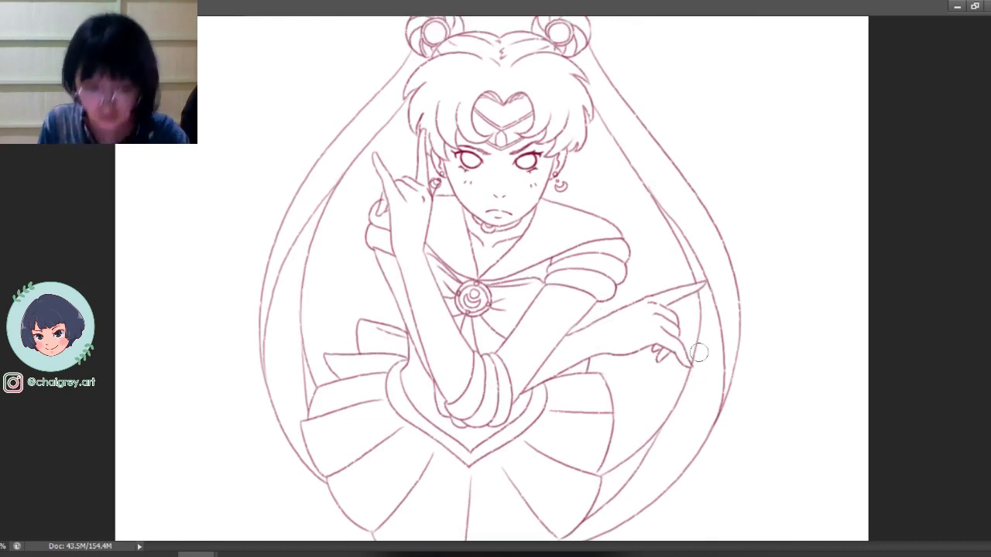
key("ctrl+0")
scroll(520, 314, "up", 1)
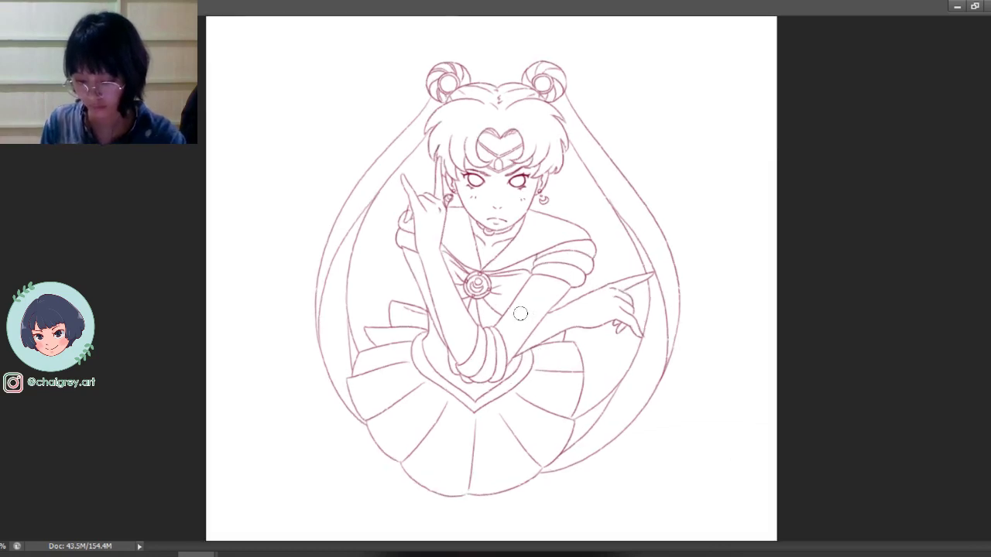
scroll(519, 319, "up", 1)
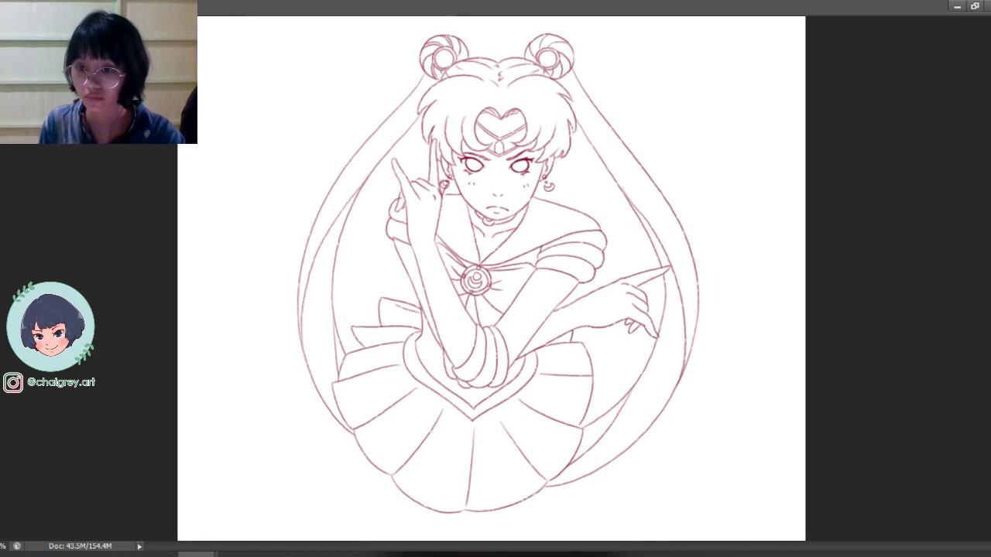
scroll(448, 220, "up", 1)
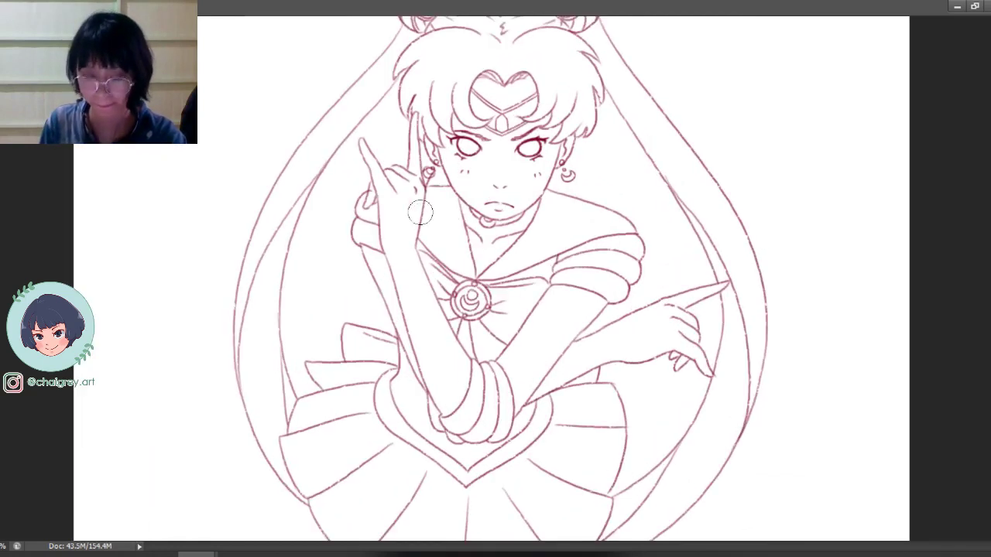
scroll(420, 212, "up", 1)
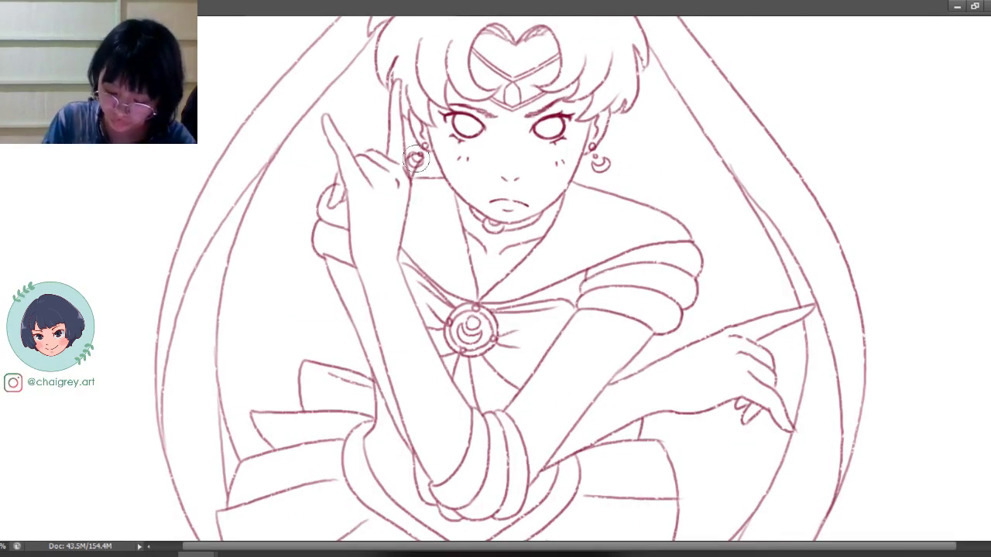
mouse_move(416, 158)
left_mouse_down()
mouse_move(408, 161)
mouse_move(418, 156)
left_mouse_up()
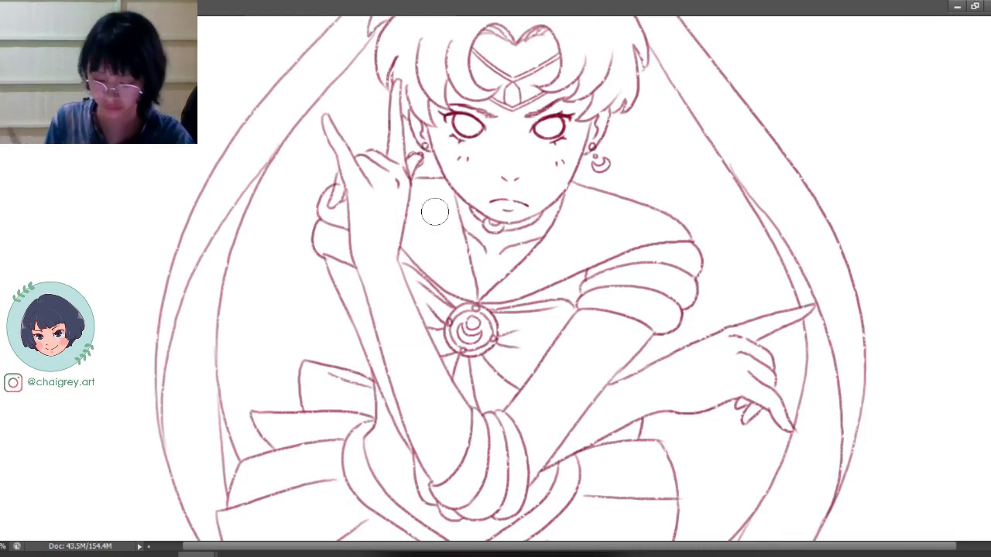
key("ctrl+s")
key("ctrl+minus")
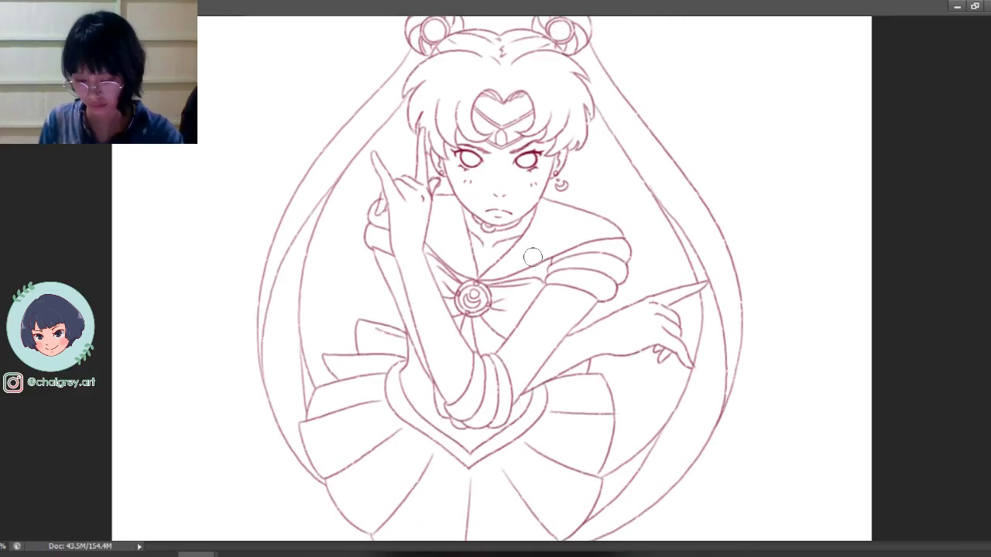
Step: Check the whole line art at different magnifications and save the drawing
key("ctrl+minus")
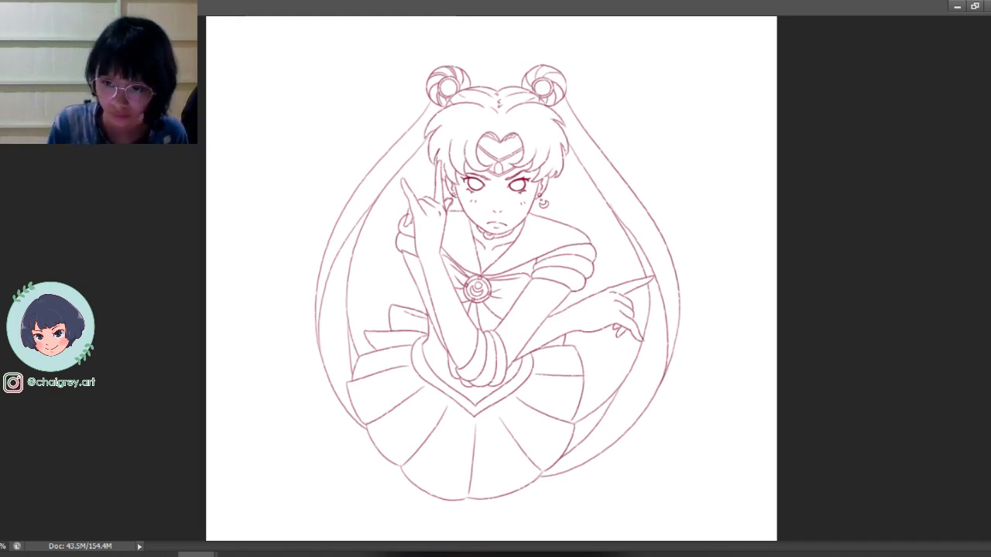
key("ctrl+z")
key("ctrl+z")
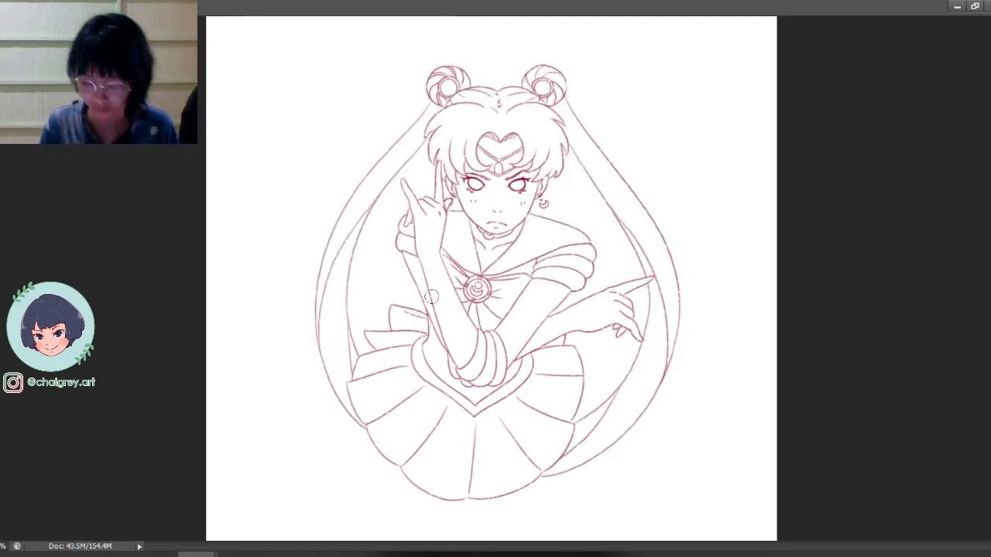
key("ctrl+s")
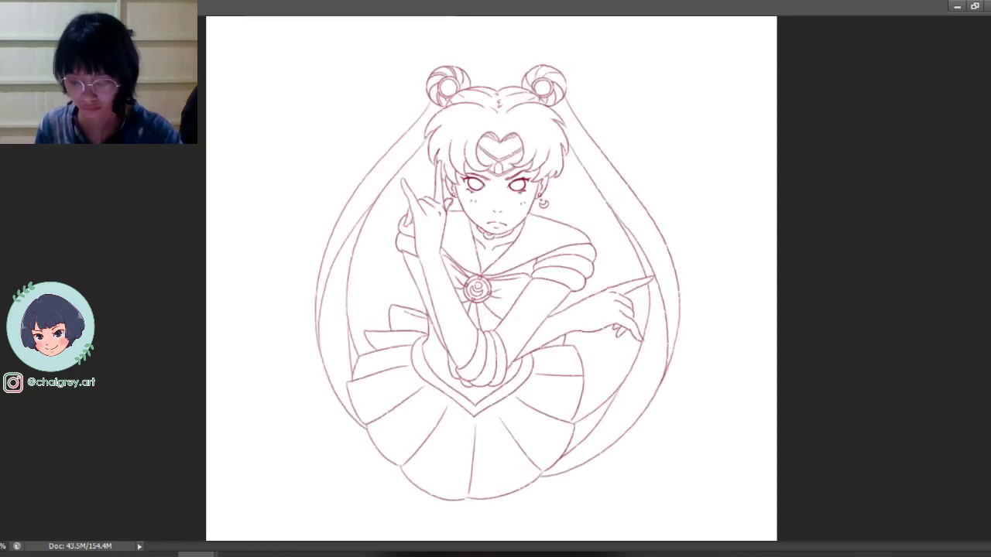
scroll(425, 270, "down", 4)
scroll(421, 271, "up", 1)
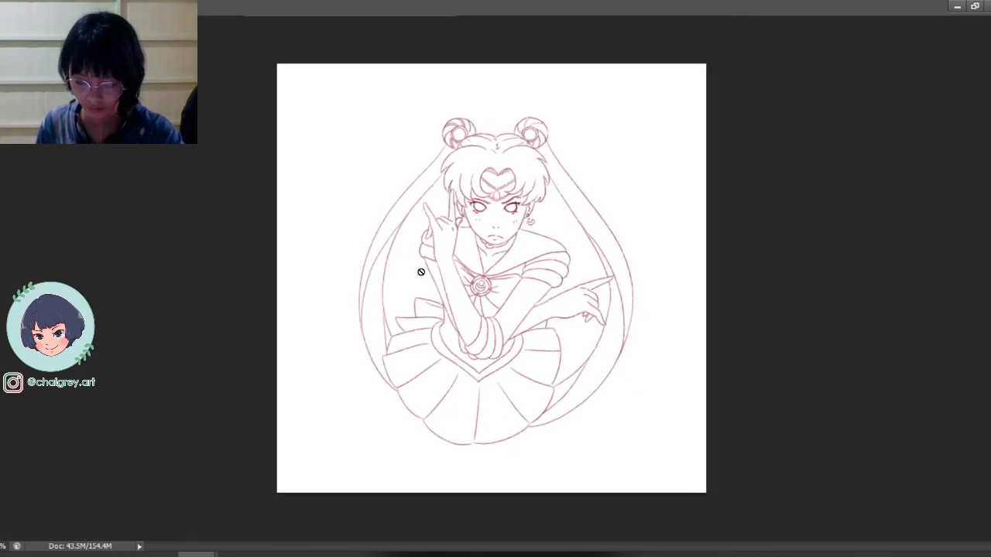
scroll(421, 272, "up", 2)
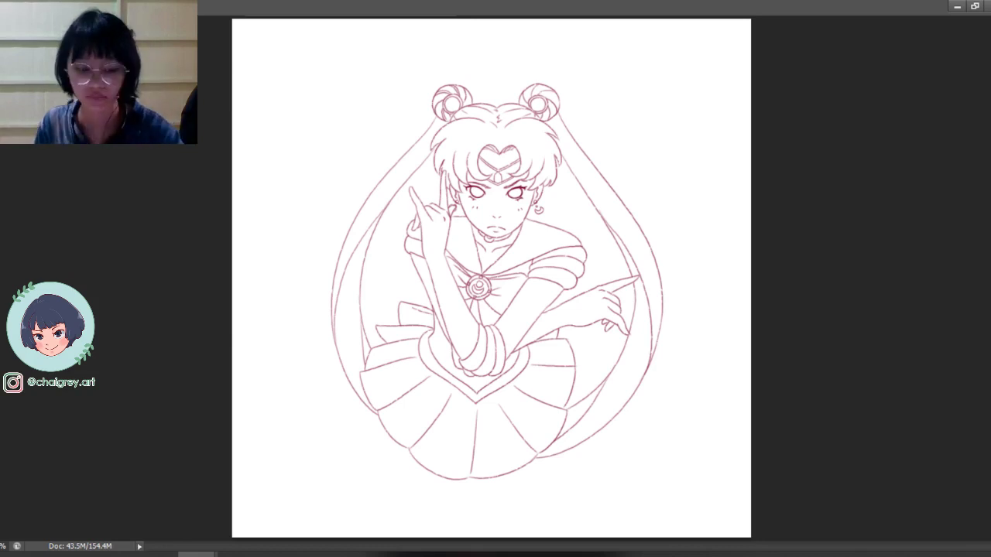
key("ctrl+s")
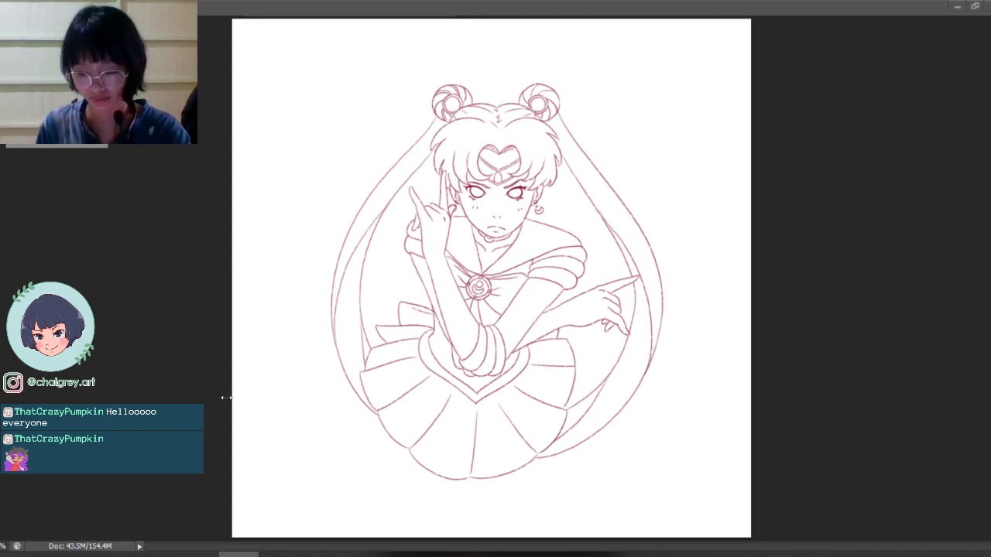
Step: Paint a flat peach-pink skin base over the face, forehead, neck and neckline beneath the line art
key("ctrl+minus")
key("ctrl+plus")
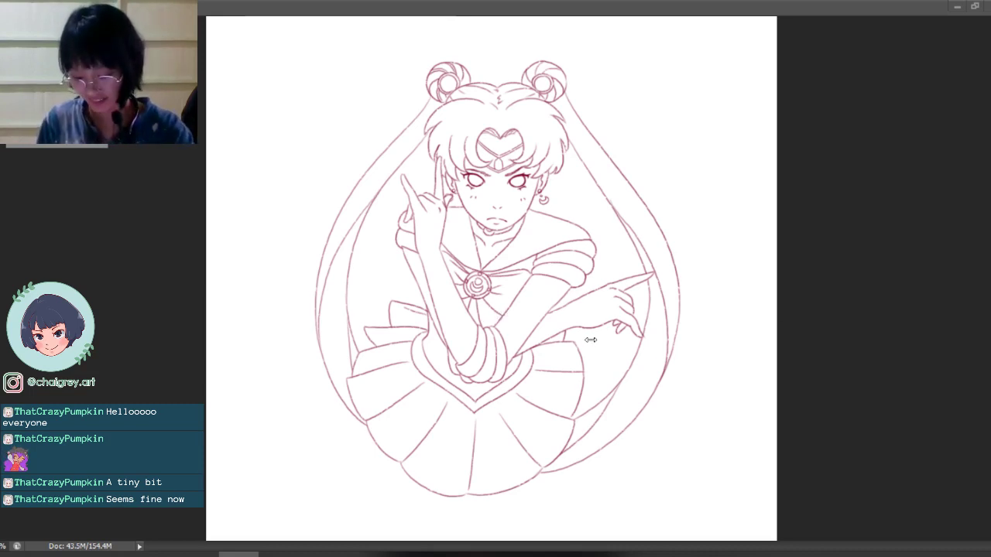
key("ctrl+0")
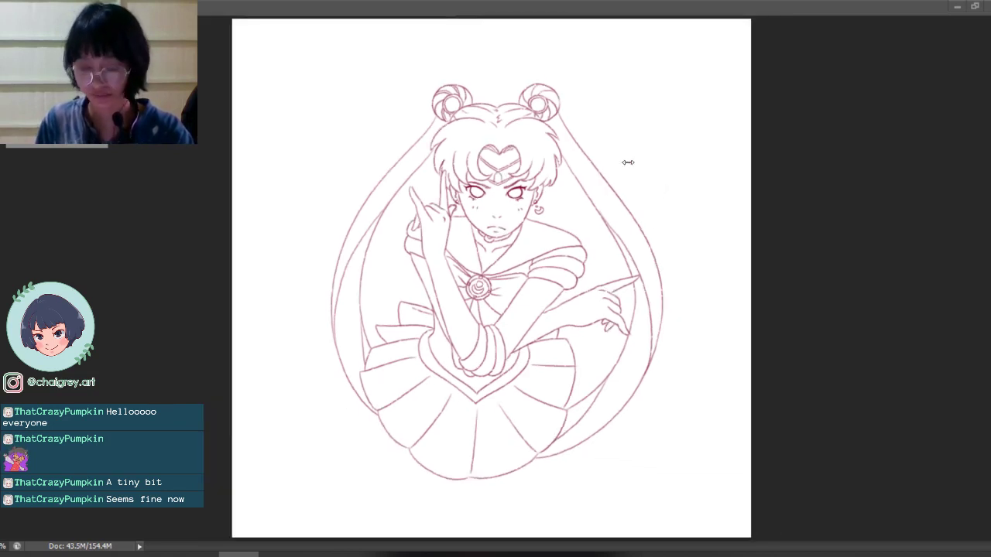
key("ctrl+plus")
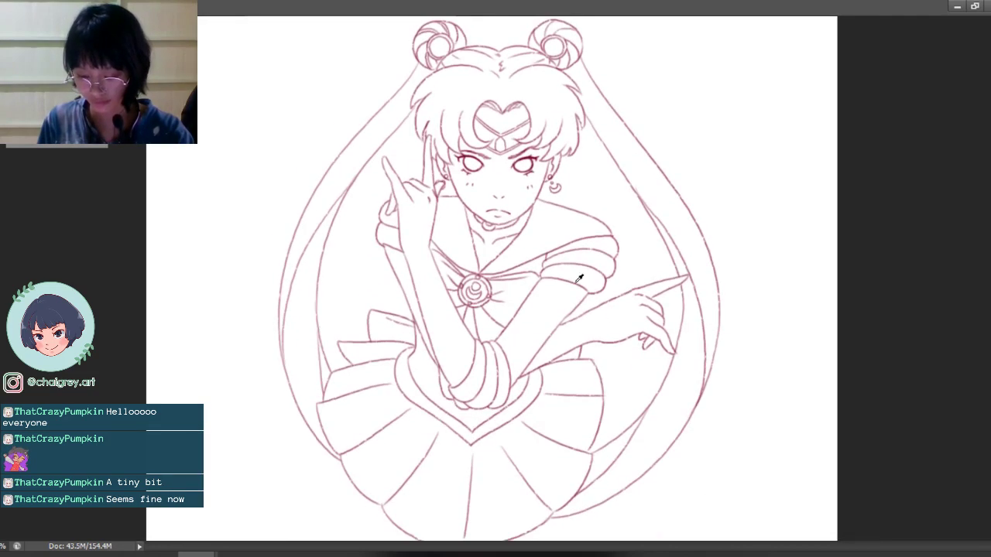
key("ctrl+minus")
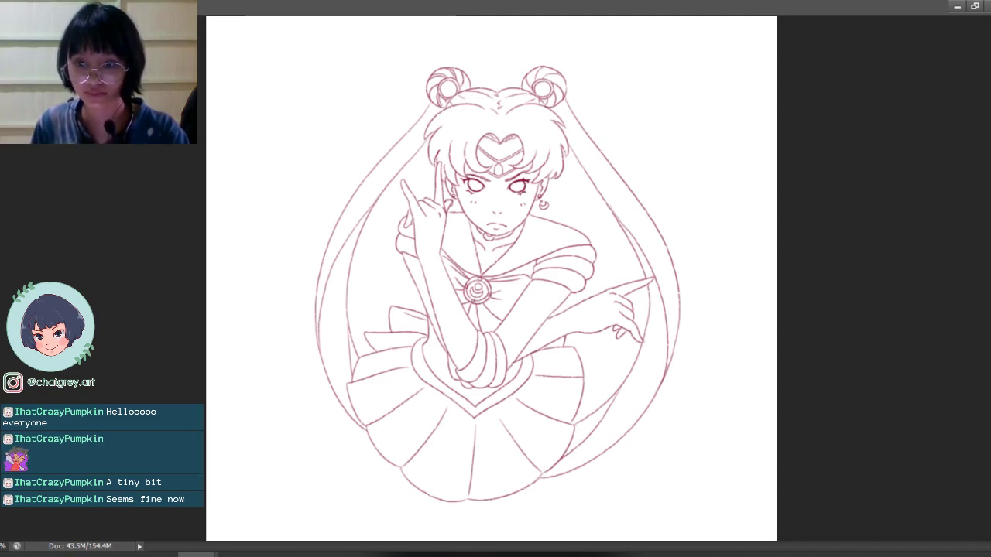
right_click(455, 162, "alt+shift")
mouse_move(452, 161)
left_mouse_down()
mouse_move(460, 109)
mouse_move(433, 157)
left_mouse_up()
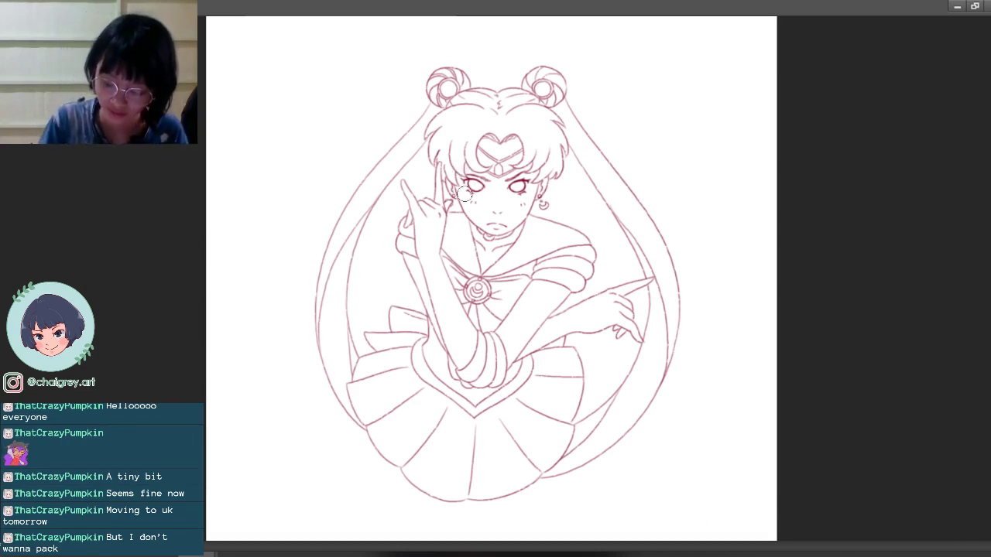
mouse_move(462, 172)
left_mouse_down()
mouse_move(468, 200)
mouse_move(459, 178)
mouse_move(449, 188)
mouse_move(463, 199)
left_mouse_up()
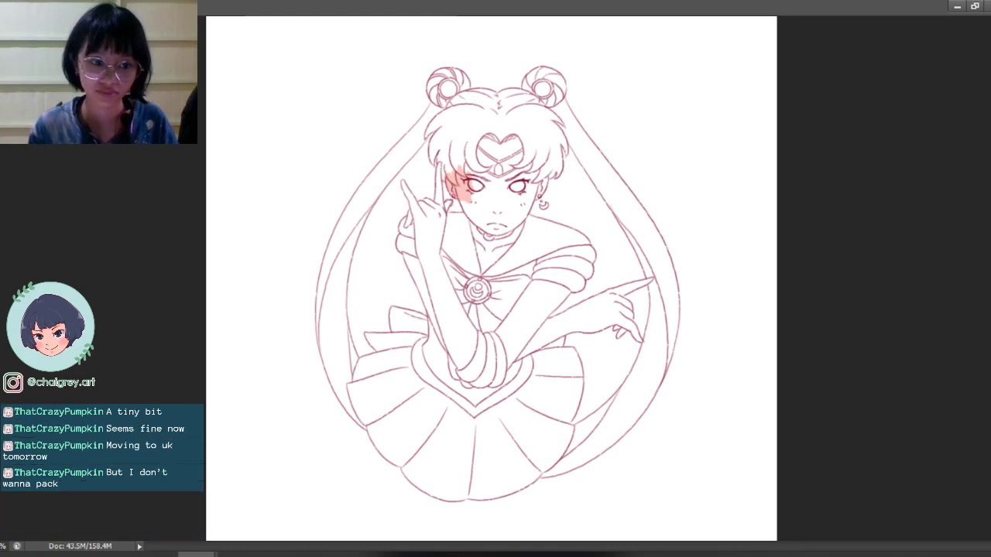
mouse_move(468, 221)
left_mouse_down()
mouse_move(465, 151)
mouse_move(478, 177)
mouse_move(483, 150)
mouse_move(514, 147)
mouse_move(481, 226)
mouse_move(465, 226)
mouse_move(495, 272)
mouse_move(511, 174)
mouse_move(533, 193)
left_mouse_up()
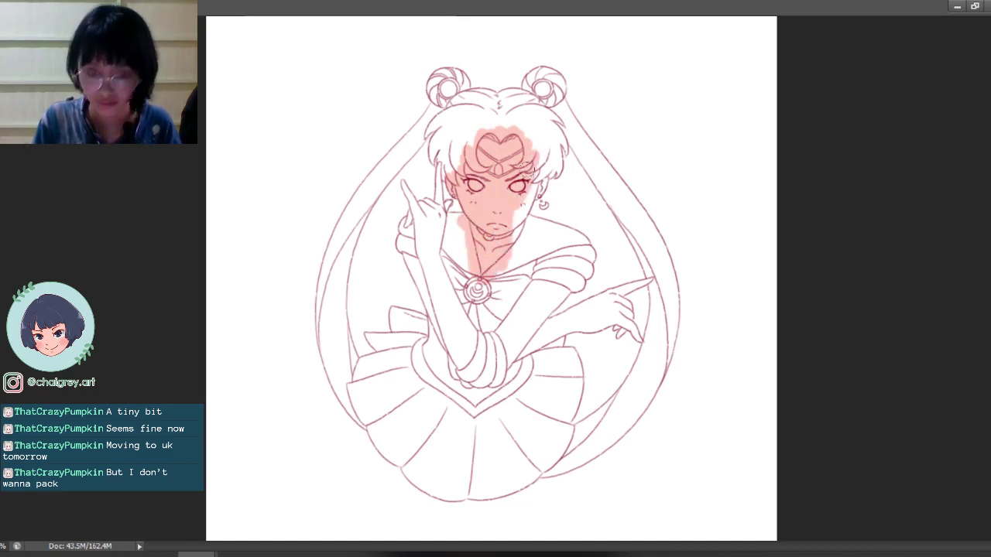
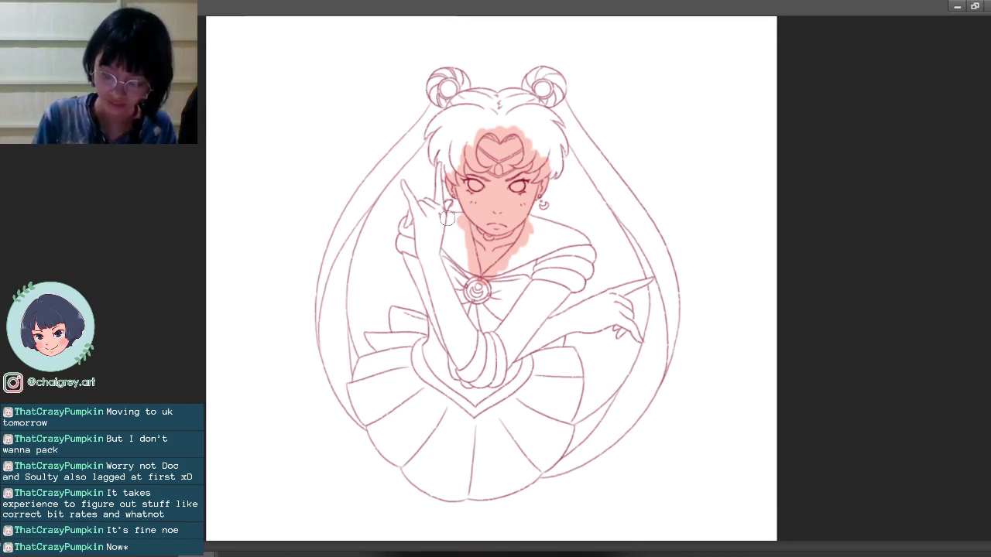
Step: Block in the bare upper parts of both arms with the same peach-pink skin colour
left_click_drag(423, 277, 423, 263)
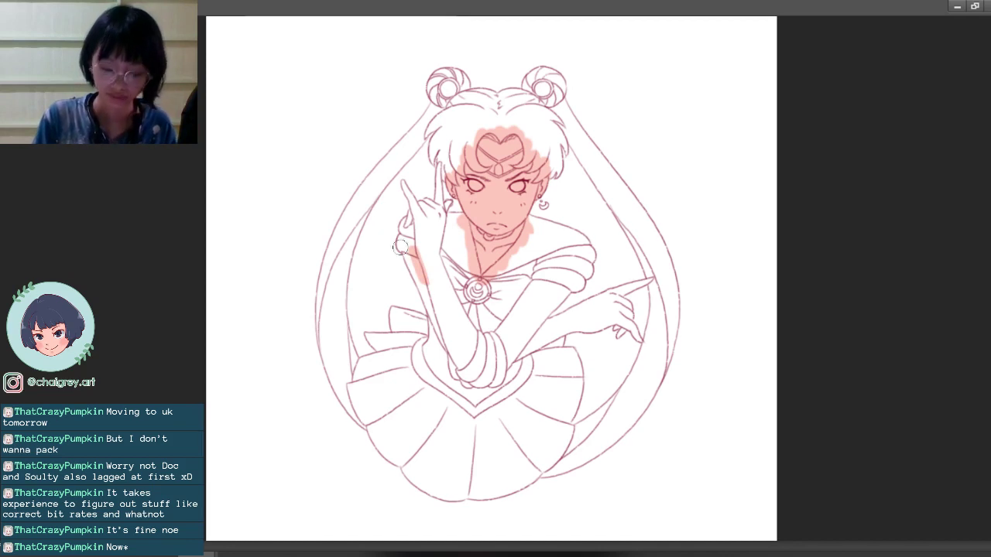
mouse_move(414, 273)
left_mouse_down()
mouse_move(406, 249)
mouse_move(433, 337)
mouse_move(457, 367)
left_mouse_up()
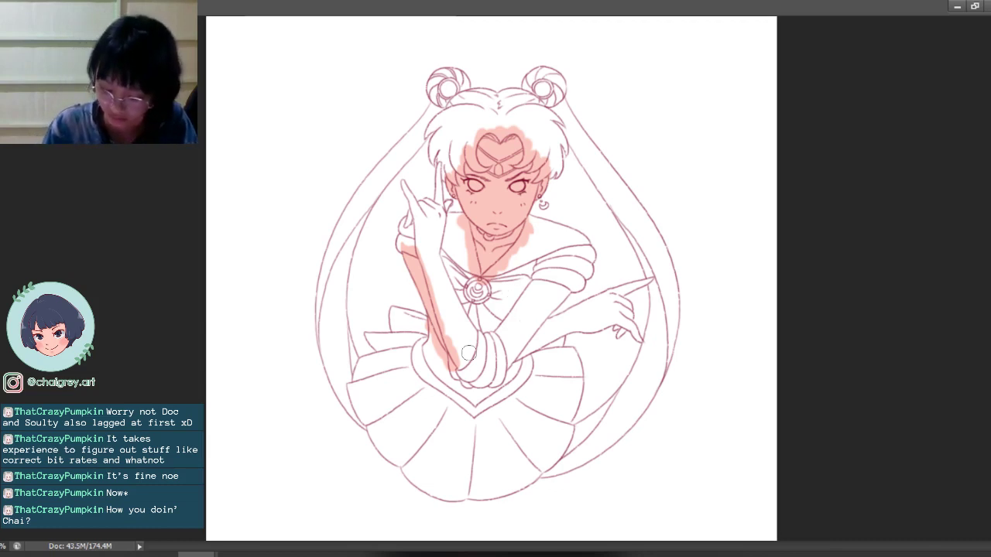
mouse_move(500, 329)
left_mouse_down()
mouse_move(539, 272)
mouse_move(553, 275)
mouse_move(543, 294)
mouse_move(553, 304)
mouse_move(570, 288)
mouse_move(533, 327)
mouse_move(542, 303)
mouse_move(510, 332)
mouse_move(501, 367)
mouse_move(559, 307)
left_mouse_up()
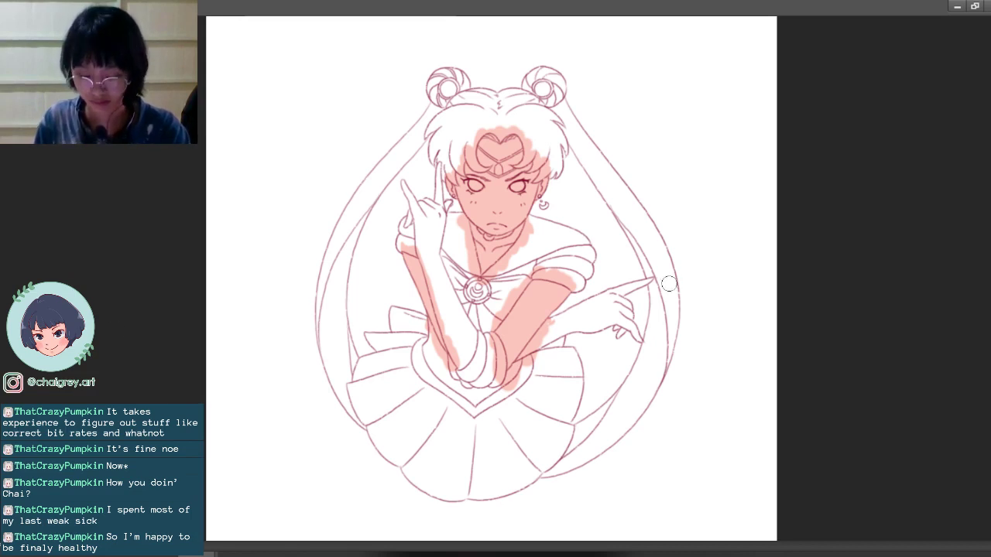
Step: Switch to blue and block in the skirt pleats from the raised-hand side through the centre
key("shift+i")
left_click_drag(684, 241, 678, 245)
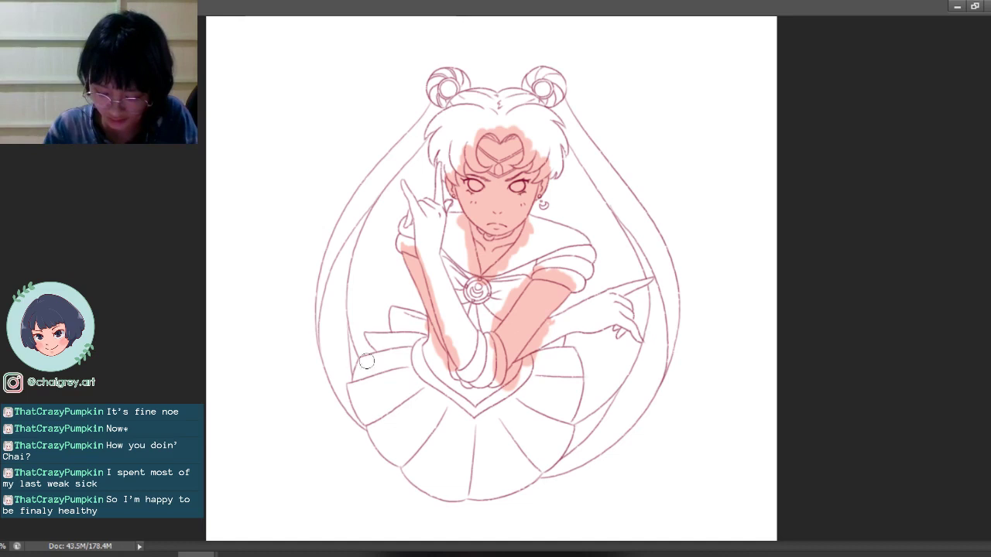
mouse_move(370, 362)
left_mouse_down()
mouse_move(355, 379)
mouse_move(364, 358)
mouse_move(356, 363)
mouse_move(357, 373)
mouse_move(368, 360)
left_mouse_up()
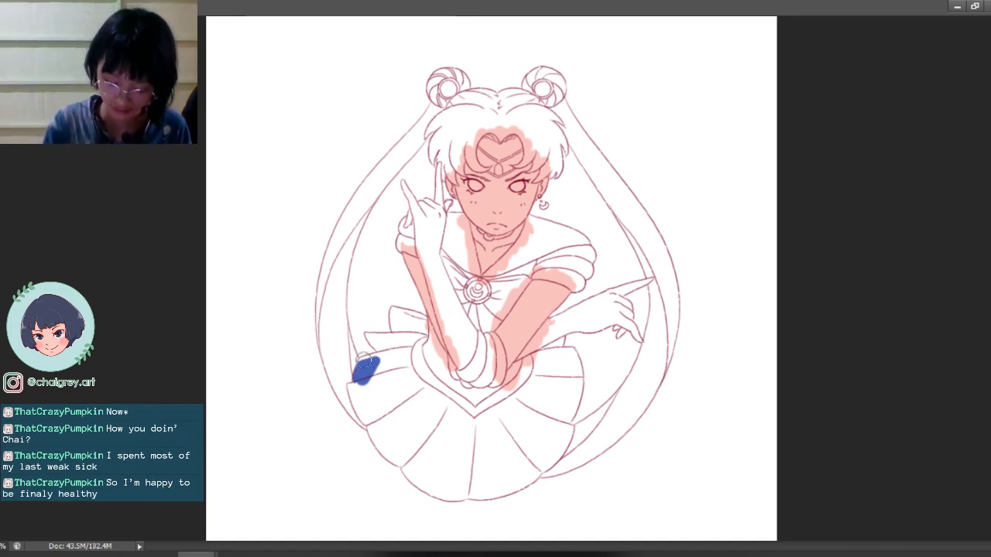
mouse_move(367, 362)
left_mouse_down()
mouse_move(401, 348)
mouse_move(411, 378)
mouse_move(396, 385)
mouse_move(387, 355)
mouse_move(370, 405)
mouse_move(348, 381)
mouse_move(366, 421)
mouse_move(386, 384)
mouse_move(389, 397)
mouse_move(407, 382)
mouse_move(431, 406)
mouse_move(368, 417)
mouse_move(391, 460)
mouse_move(378, 442)
mouse_move(410, 462)
mouse_move(376, 439)
mouse_move(406, 465)
mouse_move(377, 440)
mouse_move(406, 463)
mouse_move(381, 450)
left_mouse_up()
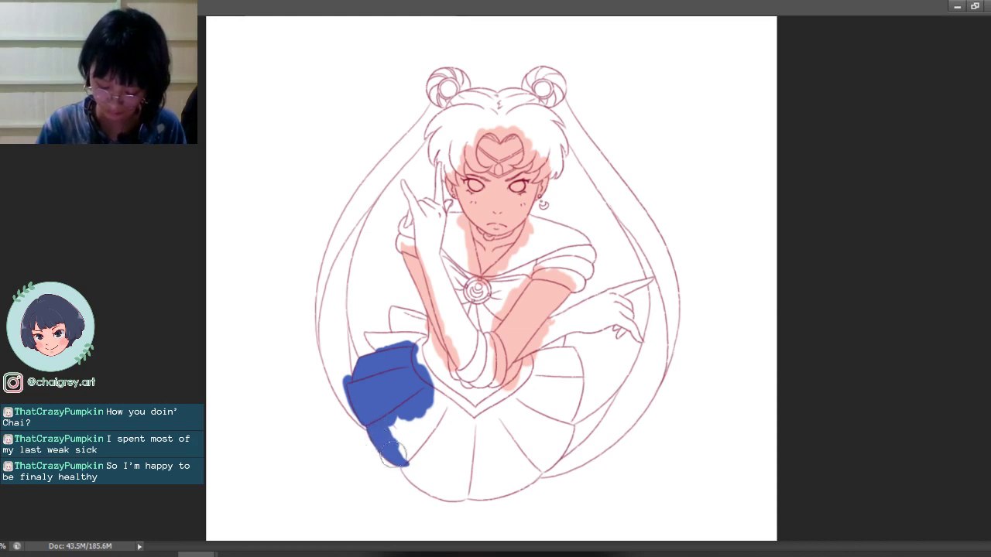
mouse_move(395, 456)
left_mouse_down()
mouse_move(387, 428)
mouse_move(405, 446)
mouse_move(417, 415)
mouse_move(426, 449)
mouse_move(414, 464)
mouse_move(406, 458)
mouse_move(419, 404)
mouse_move(439, 379)
mouse_move(419, 412)
mouse_move(426, 399)
mouse_move(435, 419)
mouse_move(452, 395)
mouse_move(466, 406)
mouse_move(432, 464)
mouse_move(423, 451)
mouse_move(405, 455)
mouse_move(411, 476)
mouse_move(403, 459)
mouse_move(414, 479)
mouse_move(403, 461)
mouse_move(423, 474)
mouse_move(405, 464)
mouse_move(414, 482)
mouse_move(402, 464)
mouse_move(426, 489)
mouse_move(414, 472)
mouse_move(448, 492)
mouse_move(435, 488)
mouse_move(453, 490)
mouse_move(448, 467)
mouse_move(472, 489)
mouse_move(453, 479)
mouse_move(428, 484)
mouse_move(446, 492)
mouse_move(423, 486)
mouse_move(466, 496)
mouse_move(454, 445)
mouse_move(470, 469)
mouse_move(478, 445)
mouse_move(465, 428)
mouse_move(505, 387)
mouse_move(490, 409)
mouse_move(518, 397)
mouse_move(470, 418)
mouse_move(530, 391)
mouse_move(478, 455)
mouse_move(515, 434)
mouse_move(478, 490)
left_mouse_up()
Step: Fill the remaining skirt pleats beneath the outstretched arm with blue, out to the waistband and hem
key("[")
key("[")
key("[")
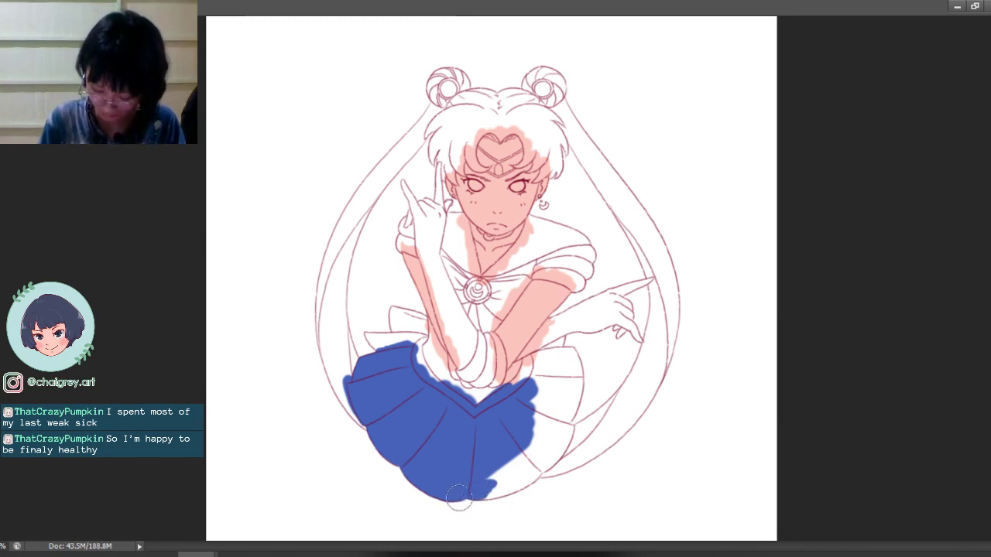
mouse_move(491, 489)
left_mouse_down()
mouse_move(505, 470)
mouse_move(494, 471)
mouse_move(497, 483)
mouse_move(538, 420)
left_mouse_up()
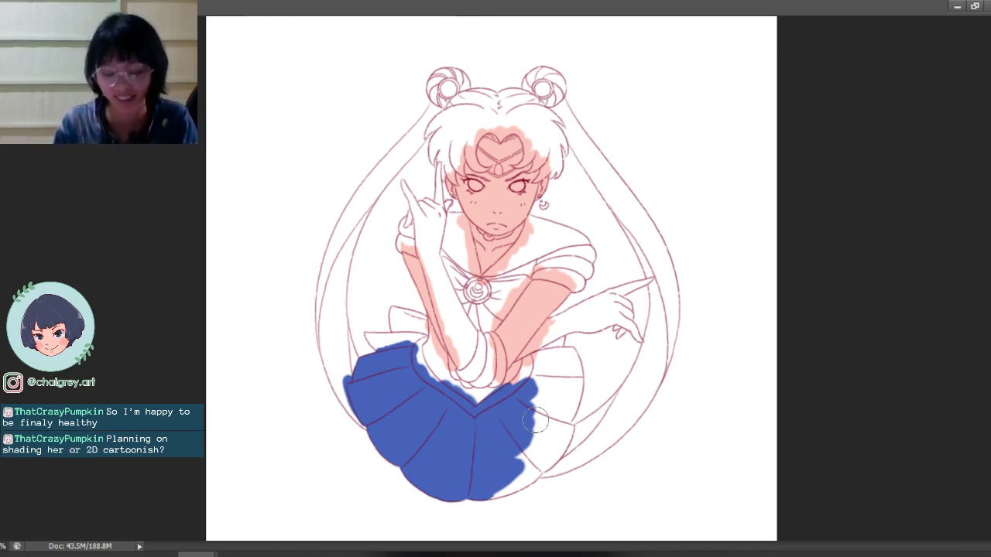
left_click_drag(532, 370, 542, 363)
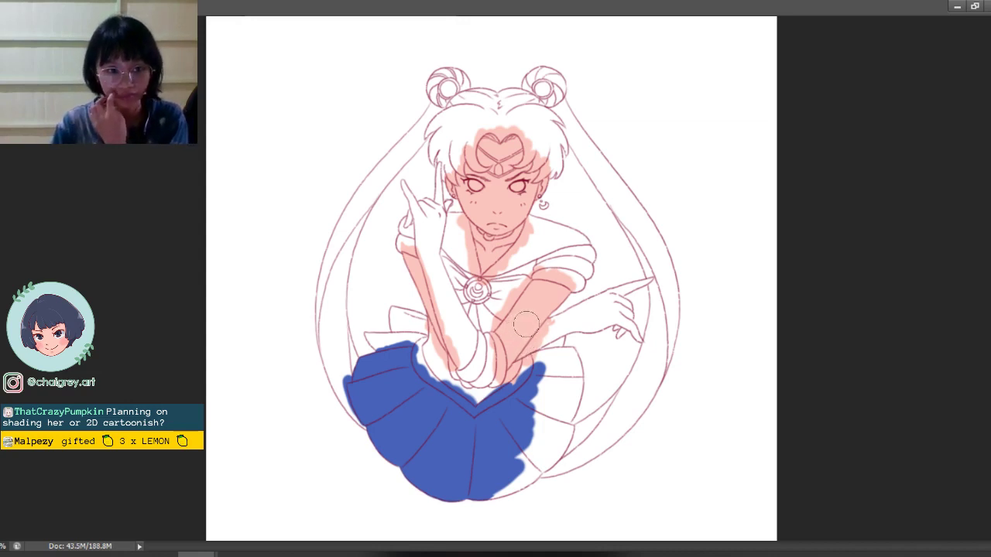
mouse_move(537, 366)
left_mouse_down()
mouse_move(551, 354)
mouse_move(538, 359)
left_mouse_up()
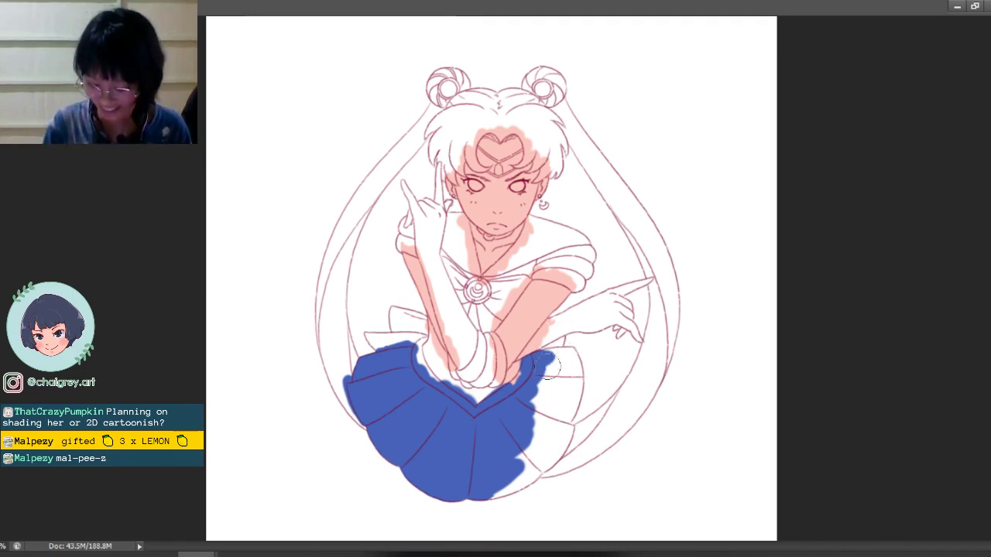
left_click_drag(554, 352, 558, 354)
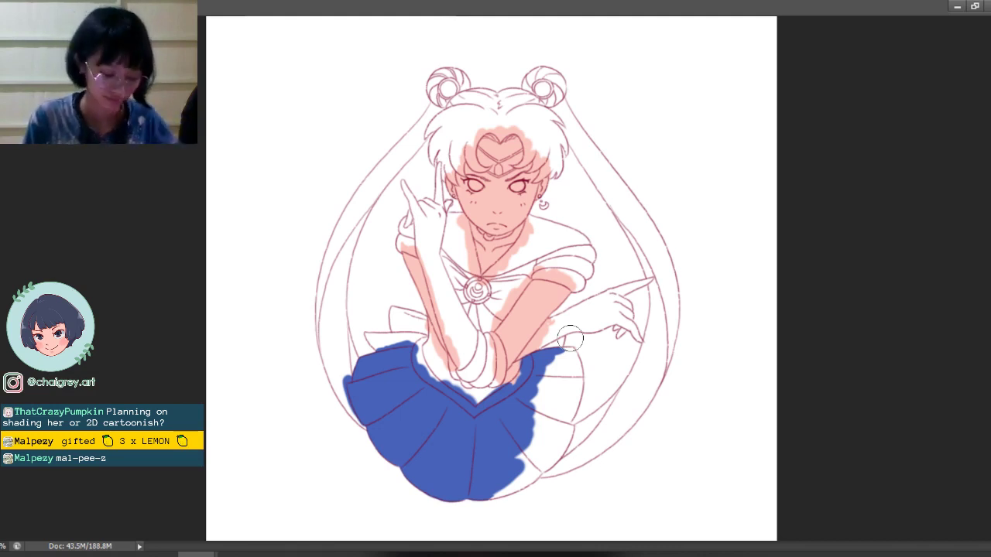
mouse_move(559, 352)
left_mouse_down()
mouse_move(572, 350)
mouse_move(570, 375)
left_mouse_up()
mouse_move(563, 319)
left_mouse_down()
mouse_move(557, 371)
mouse_move(544, 387)
mouse_move(568, 358)
mouse_move(566, 381)
left_mouse_up()
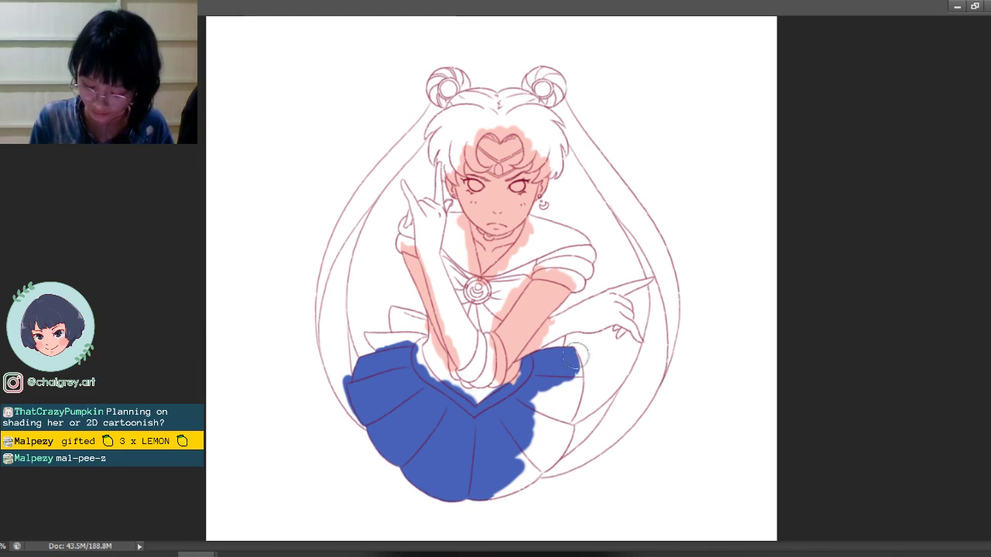
mouse_move(576, 356)
left_mouse_down()
mouse_move(579, 393)
mouse_move(579, 366)
mouse_move(573, 393)
mouse_move(546, 394)
mouse_move(566, 376)
mouse_move(572, 382)
mouse_move(536, 405)
mouse_move(559, 400)
mouse_move(552, 413)
mouse_move(568, 393)
mouse_move(562, 410)
mouse_move(580, 381)
mouse_move(561, 431)
mouse_move(570, 417)
mouse_move(539, 431)
mouse_move(538, 420)
mouse_move(542, 445)
mouse_move(493, 490)
mouse_move(526, 483)
mouse_move(483, 497)
mouse_move(534, 474)
mouse_move(516, 485)
mouse_move(529, 450)
mouse_move(526, 467)
mouse_move(542, 462)
mouse_move(536, 452)
mouse_move(527, 484)
mouse_move(521, 452)
mouse_move(543, 464)
mouse_move(533, 458)
mouse_move(526, 484)
mouse_move(549, 462)
mouse_move(515, 492)
left_mouse_up()
mouse_move(567, 429)
left_mouse_down()
mouse_move(576, 428)
mouse_move(559, 441)
mouse_move(574, 431)
mouse_move(571, 447)
mouse_move(547, 459)
left_mouse_up()
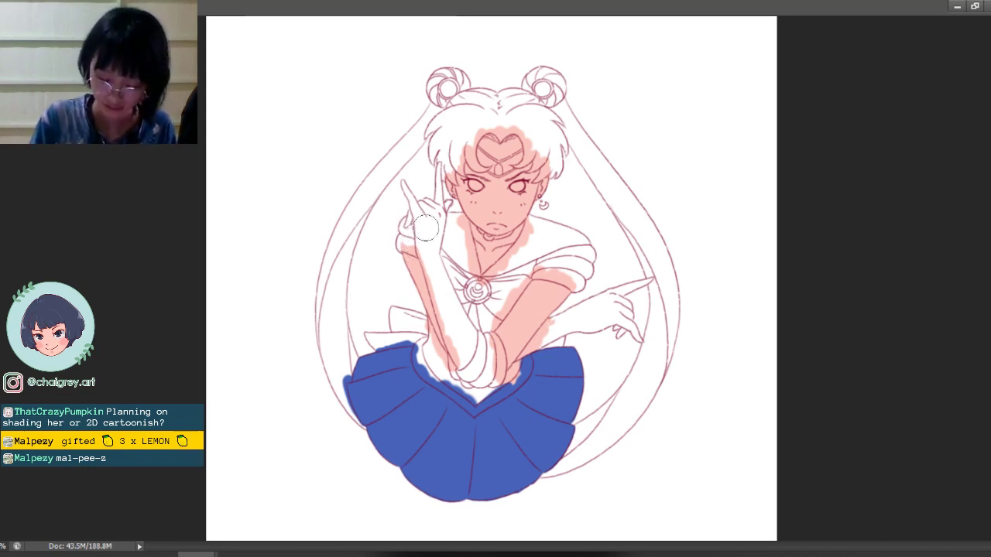
Step: Block in both sides of the sailor collar with the same blue as the skirt
left_click_drag(439, 232, 455, 242)
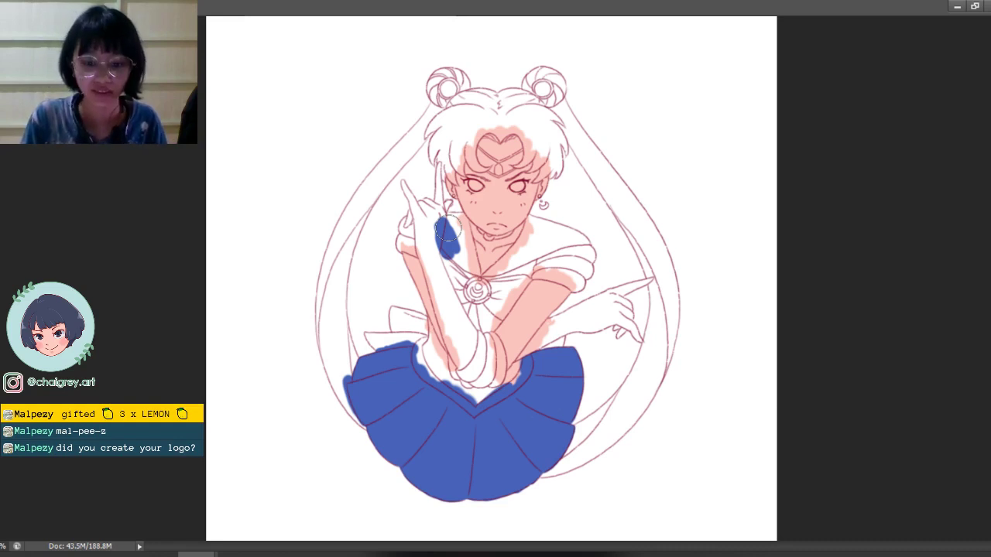
mouse_move(449, 219)
left_mouse_down()
mouse_move(445, 227)
mouse_move(455, 215)
left_mouse_up()
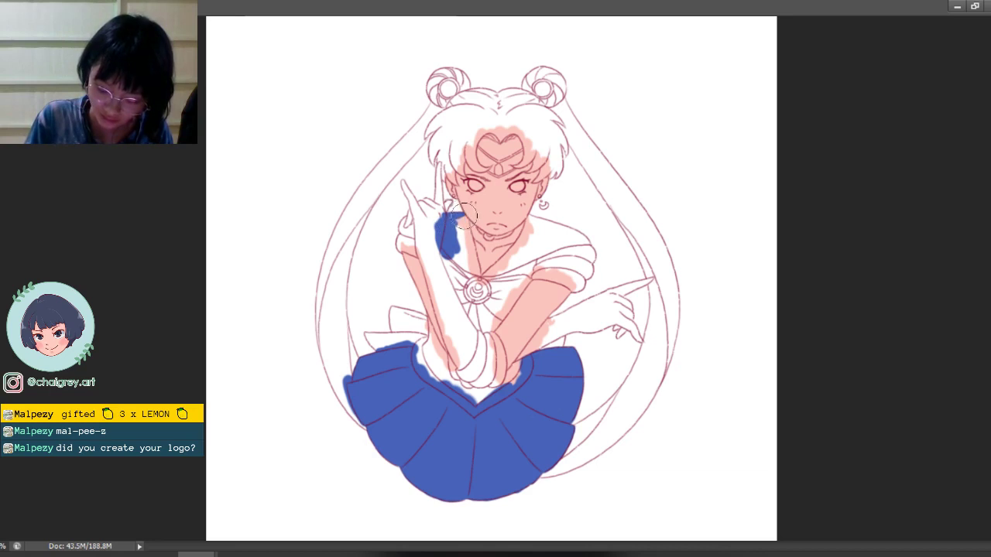
mouse_move(462, 218)
left_mouse_down()
mouse_move(452, 265)
mouse_move(457, 231)
mouse_move(447, 242)
mouse_move(459, 264)
mouse_move(468, 227)
left_mouse_up()
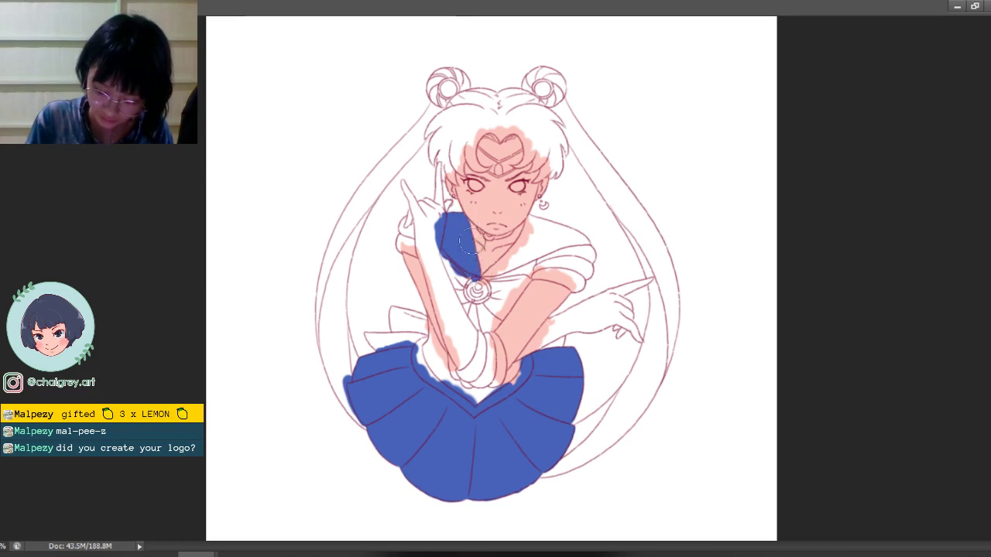
left_click_drag(477, 270, 463, 270)
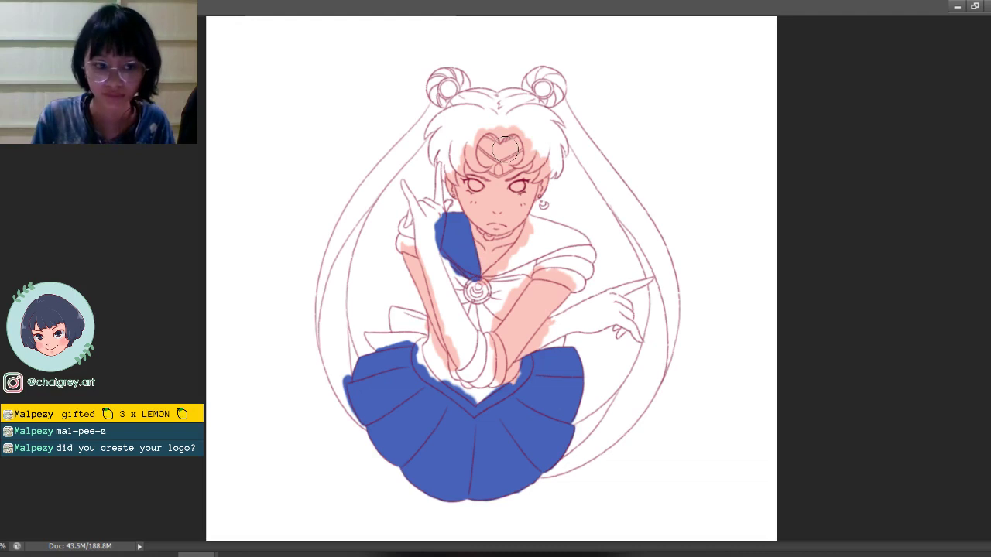
mouse_move(482, 278)
left_mouse_down()
mouse_move(507, 263)
mouse_move(472, 273)
mouse_move(521, 250)
mouse_move(485, 271)
mouse_move(528, 232)
mouse_move(517, 248)
mouse_move(528, 228)
mouse_move(515, 210)
mouse_move(536, 211)
mouse_move(520, 239)
mouse_move(533, 223)
mouse_move(551, 228)
mouse_move(529, 217)
mouse_move(577, 232)
mouse_move(548, 225)
mouse_move(583, 246)
mouse_move(580, 231)
mouse_move(589, 248)
mouse_move(580, 234)
mouse_move(532, 227)
mouse_move(492, 272)
mouse_move(529, 263)
mouse_move(529, 252)
mouse_move(556, 240)
mouse_move(546, 239)
mouse_move(579, 249)
left_mouse_up()
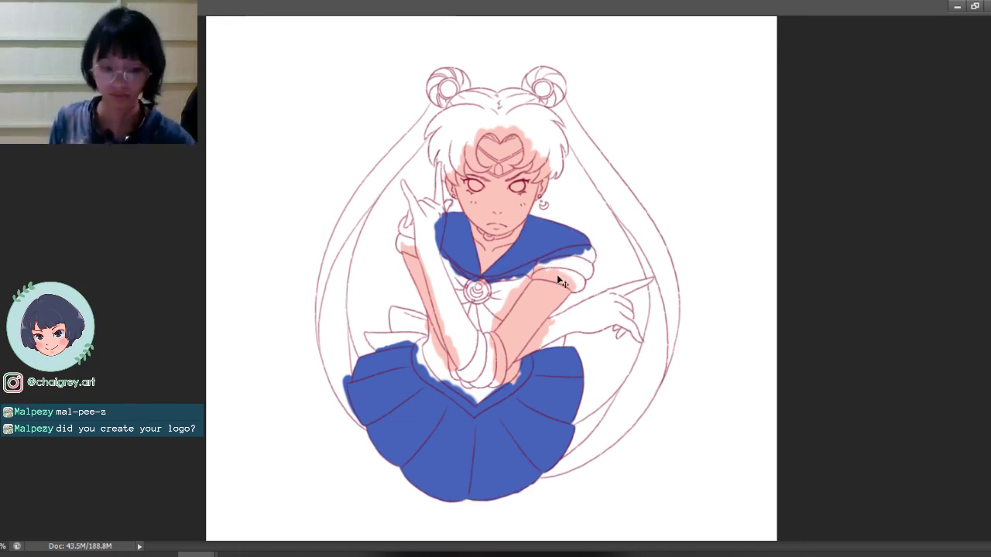
Step: Pick a near-white for the raised glove, save the document, and fill the background with flat light pink
key("ctrl+minus")
key("ctrl+plus")
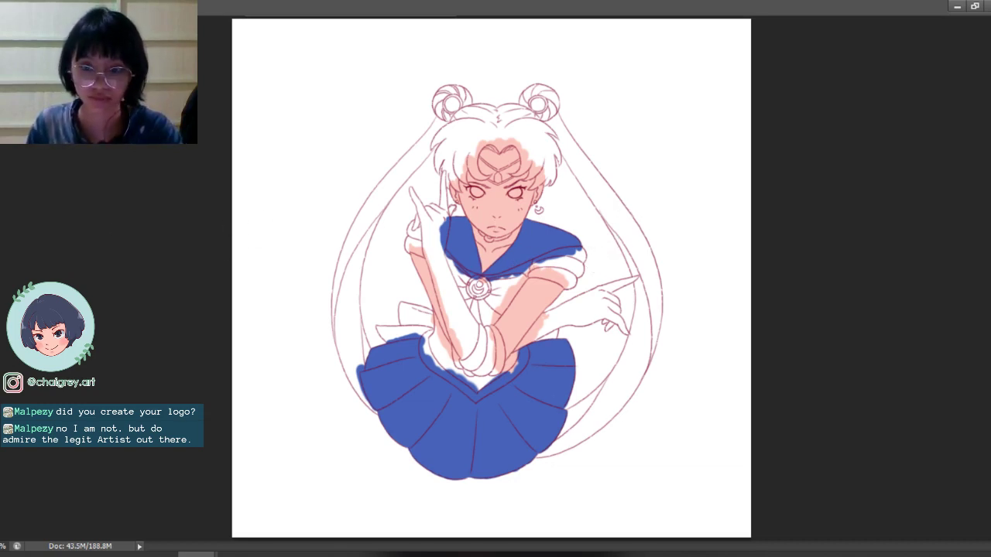
right_click(423, 268, "alt+shift")
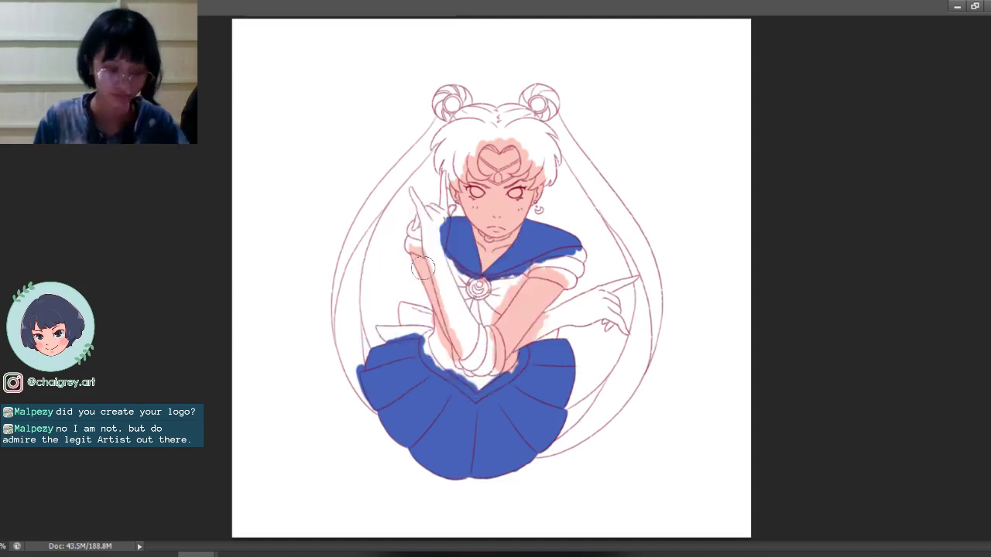
right_click(422, 268, "alt+shift")
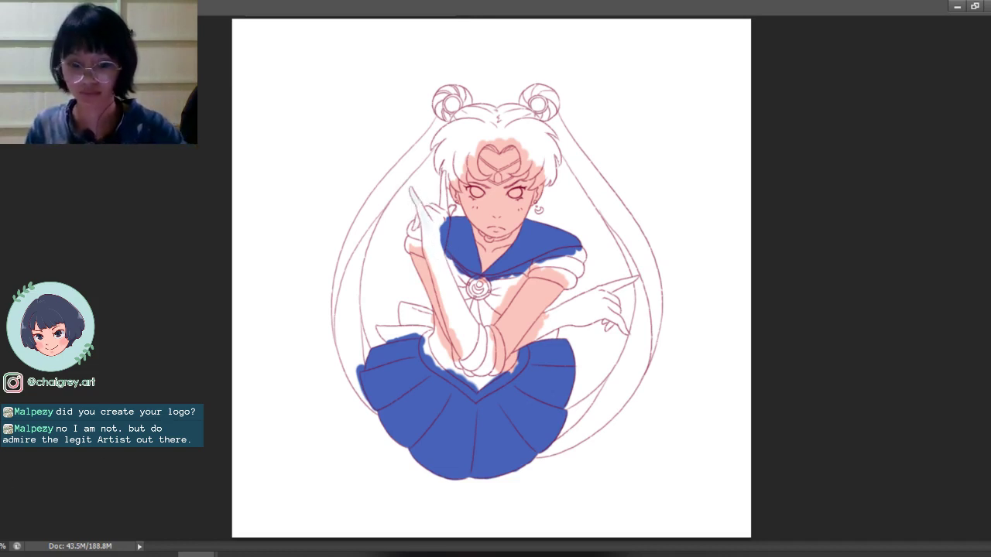
key("ctrl+s")
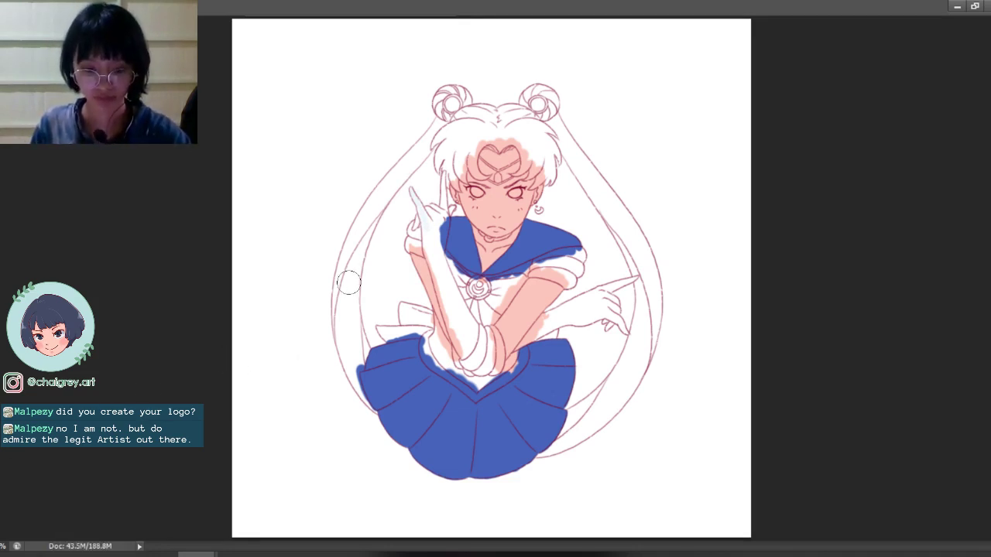
mouse_move(300, 201)
left_mouse_down()
mouse_move(284, 166)
mouse_move(297, 195)
mouse_move(339, 199)
mouse_move(312, 200)
left_mouse_up()
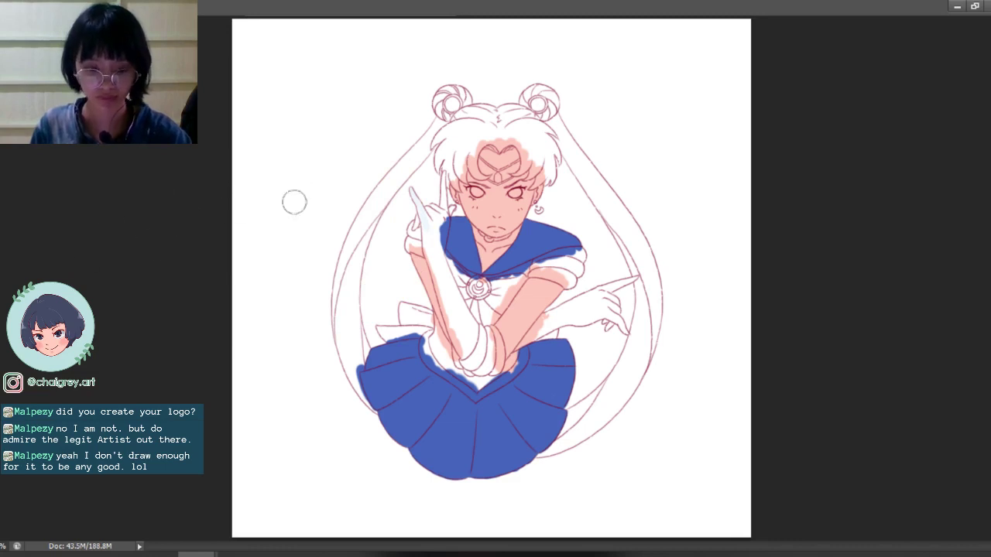
key("alt+BackSpace")
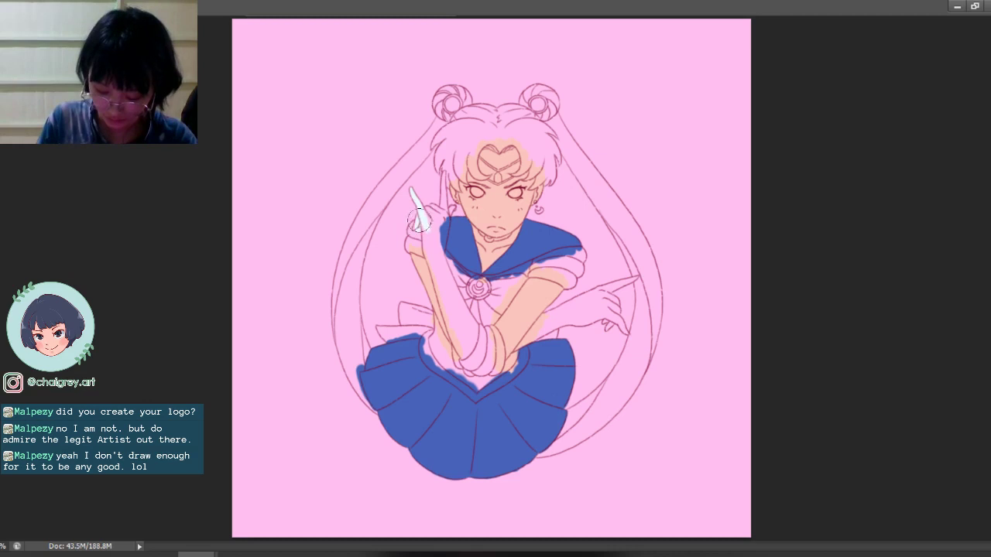
Step: Block in both gloves, the puffed sleeve, the bodice and the waistband with near-white
mouse_move(415, 224)
left_mouse_down()
mouse_move(431, 242)
mouse_move(443, 167)
mouse_move(432, 268)
mouse_move(441, 288)
mouse_move(442, 265)
mouse_move(467, 352)
mouse_move(438, 270)
mouse_move(486, 350)
left_mouse_up()
left_click_drag(544, 322, 559, 312)
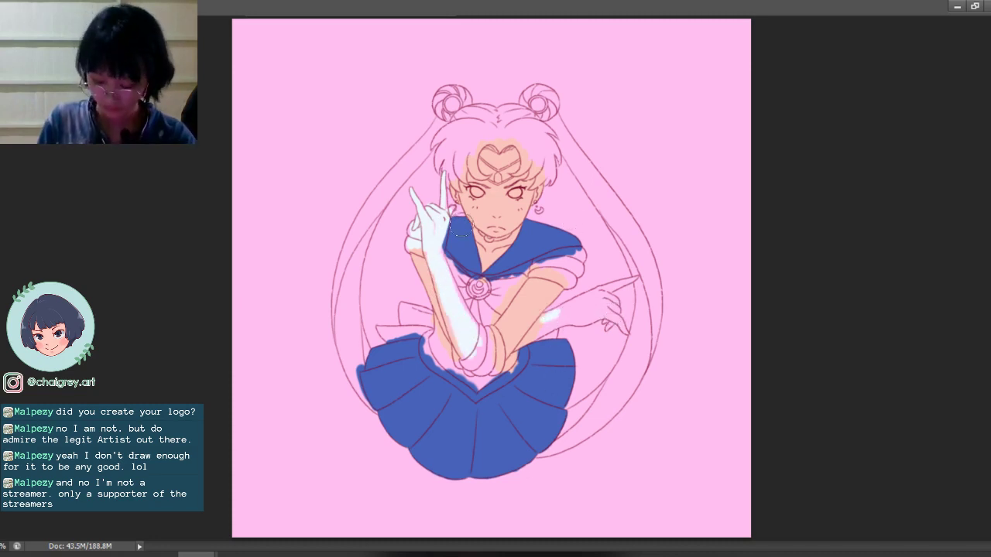
mouse_move(539, 320)
left_mouse_down()
mouse_move(524, 343)
mouse_move(577, 311)
left_mouse_up()
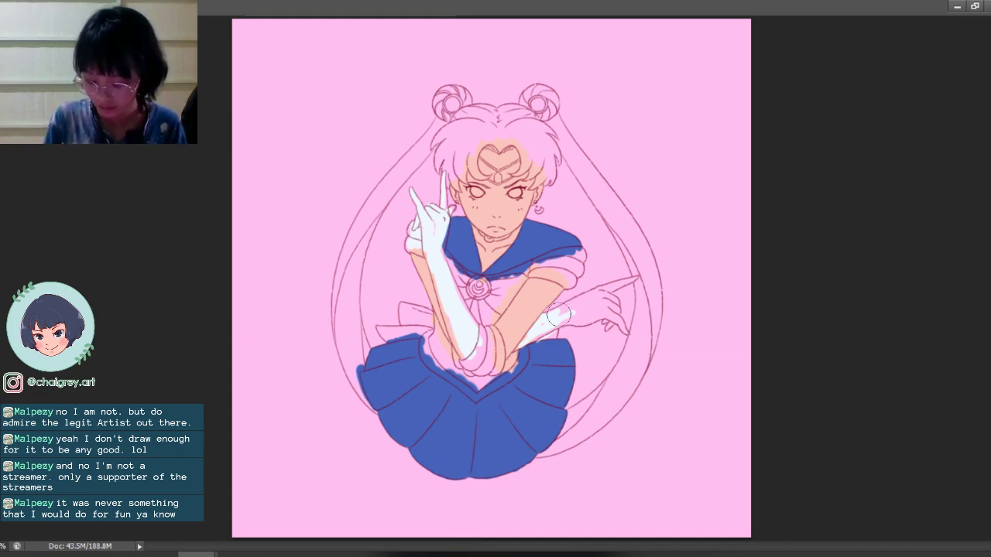
mouse_move(573, 308)
left_mouse_down()
mouse_move(636, 276)
mouse_move(556, 325)
mouse_move(596, 310)
mouse_move(616, 321)
mouse_move(611, 306)
mouse_move(627, 336)
mouse_move(607, 312)
left_mouse_up()
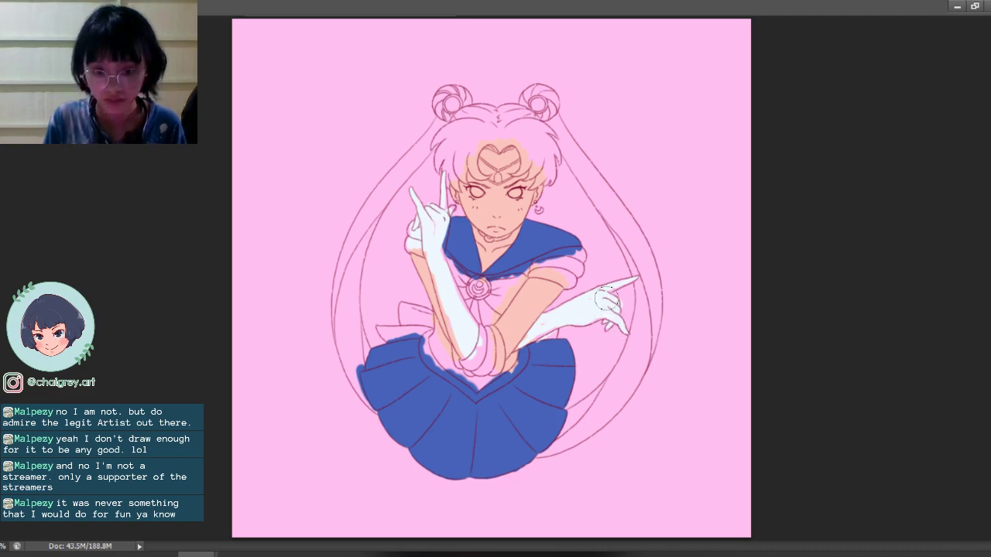
mouse_move(537, 318)
left_mouse_down()
mouse_move(546, 323)
mouse_move(516, 344)
left_mouse_up()
mouse_move(570, 264)
left_mouse_down()
mouse_move(538, 262)
mouse_move(568, 255)
mouse_move(535, 261)
mouse_move(577, 252)
mouse_move(540, 268)
mouse_move(564, 278)
mouse_move(579, 254)
mouse_move(578, 266)
mouse_move(576, 259)
mouse_move(557, 271)
mouse_move(582, 268)
mouse_move(568, 281)
mouse_move(534, 268)
mouse_move(494, 275)
mouse_move(448, 257)
mouse_move(448, 341)
mouse_move(435, 322)
mouse_move(431, 343)
mouse_move(445, 342)
mouse_move(425, 344)
mouse_move(436, 343)
mouse_move(441, 360)
mouse_move(438, 342)
mouse_move(451, 373)
mouse_move(464, 372)
mouse_move(477, 407)
mouse_move(447, 367)
mouse_move(467, 387)
mouse_move(511, 364)
mouse_move(482, 385)
left_mouse_up()
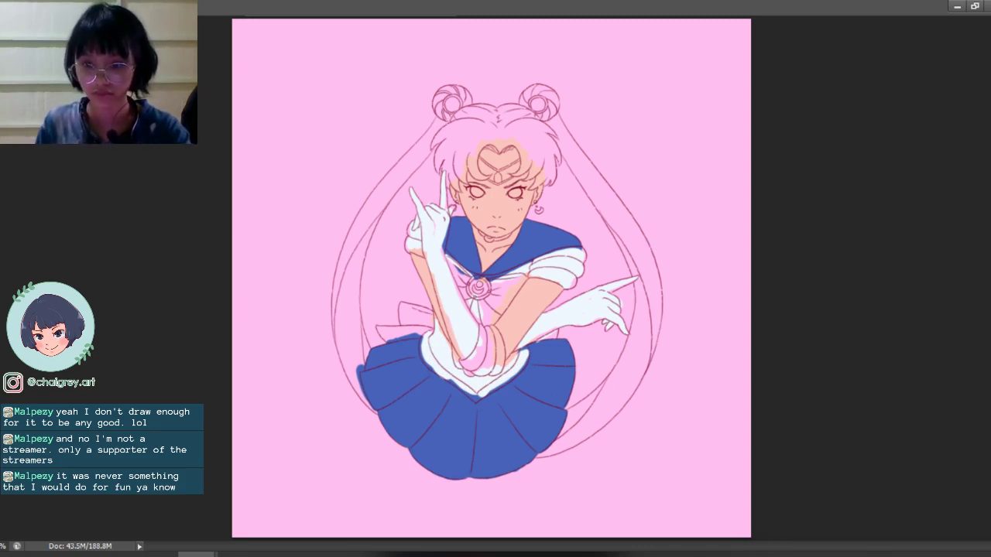
Step: Block in the chest bow, the glove cuff at the elbow and the back bow with red, and save the document
mouse_move(443, 257)
left_mouse_down()
mouse_move(496, 322)
mouse_move(503, 317)
mouse_move(494, 292)
mouse_move(503, 285)
mouse_move(519, 306)
mouse_move(527, 280)
left_mouse_up()
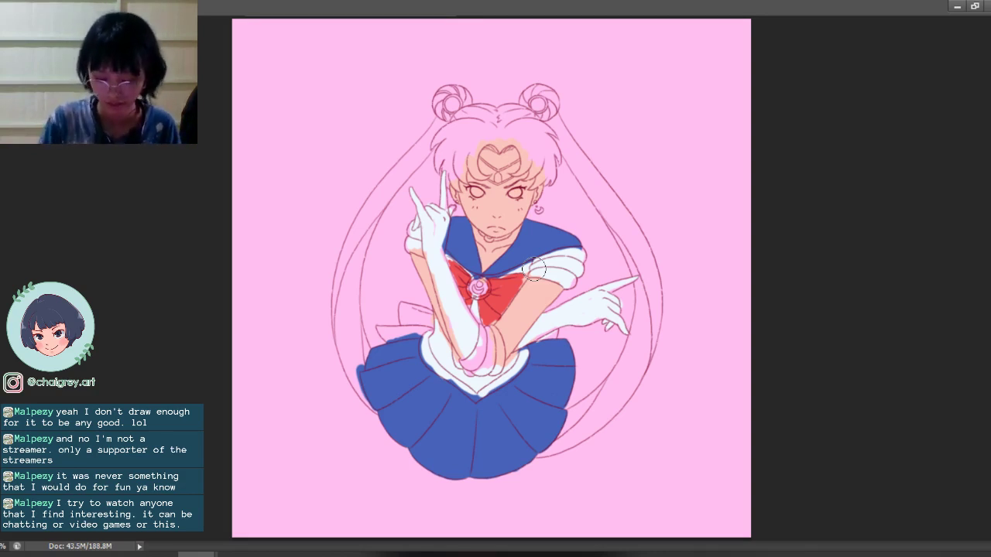
mouse_move(481, 339)
left_mouse_down()
mouse_move(463, 362)
mouse_move(475, 352)
mouse_move(475, 368)
mouse_move(452, 352)
mouse_move(471, 379)
mouse_move(491, 331)
mouse_move(501, 363)
left_mouse_up()
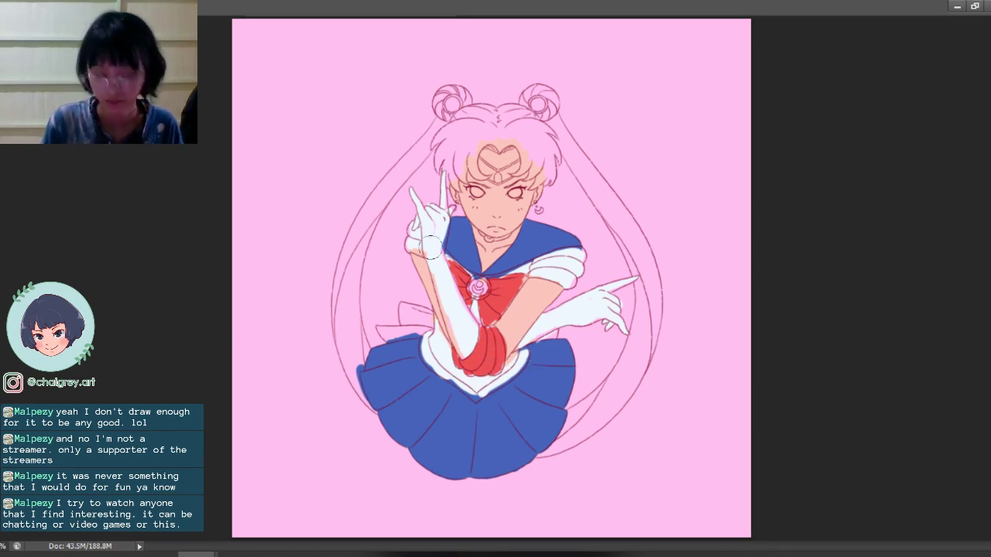
mouse_move(411, 304)
left_mouse_down()
mouse_move(401, 311)
mouse_move(418, 310)
mouse_move(409, 321)
mouse_move(424, 296)
left_mouse_up()
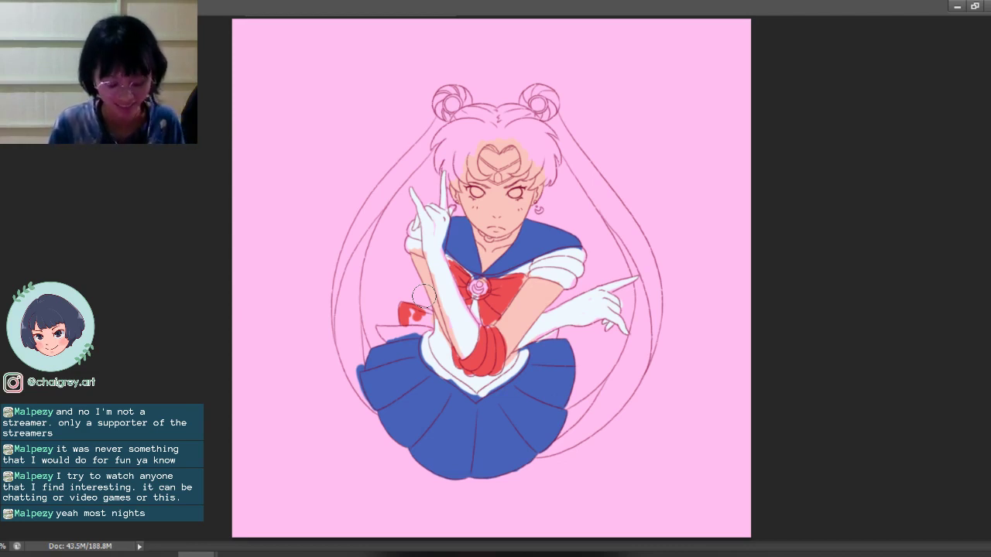
mouse_move(423, 295)
left_mouse_down()
mouse_move(413, 324)
mouse_move(424, 301)
mouse_move(415, 320)
mouse_move(414, 310)
mouse_move(430, 313)
mouse_move(429, 327)
mouse_move(379, 330)
mouse_move(404, 328)
mouse_move(384, 333)
mouse_move(419, 331)
left_mouse_up()
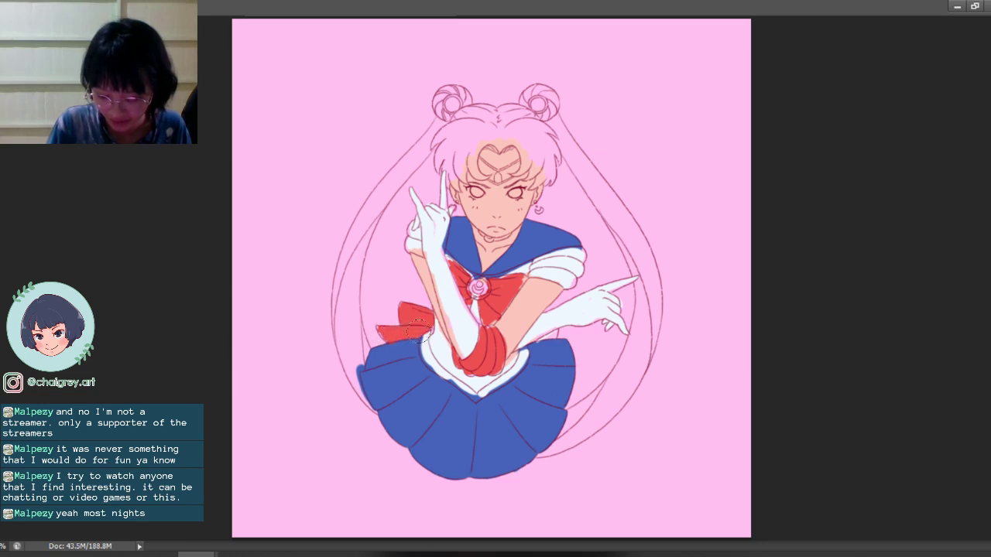
mouse_move(542, 336)
left_mouse_down()
mouse_move(556, 333)
mouse_move(545, 333)
left_mouse_up()
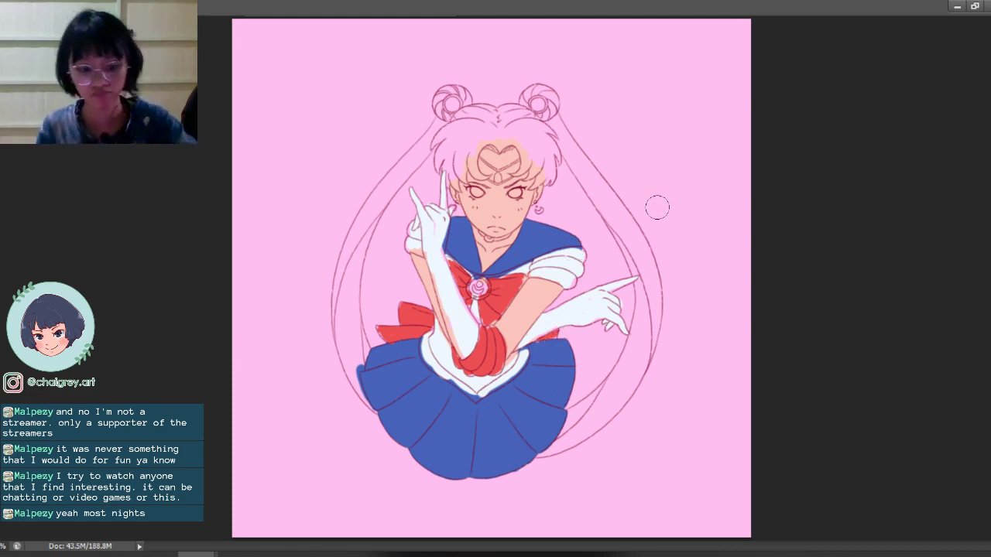
key("ctrl+s")
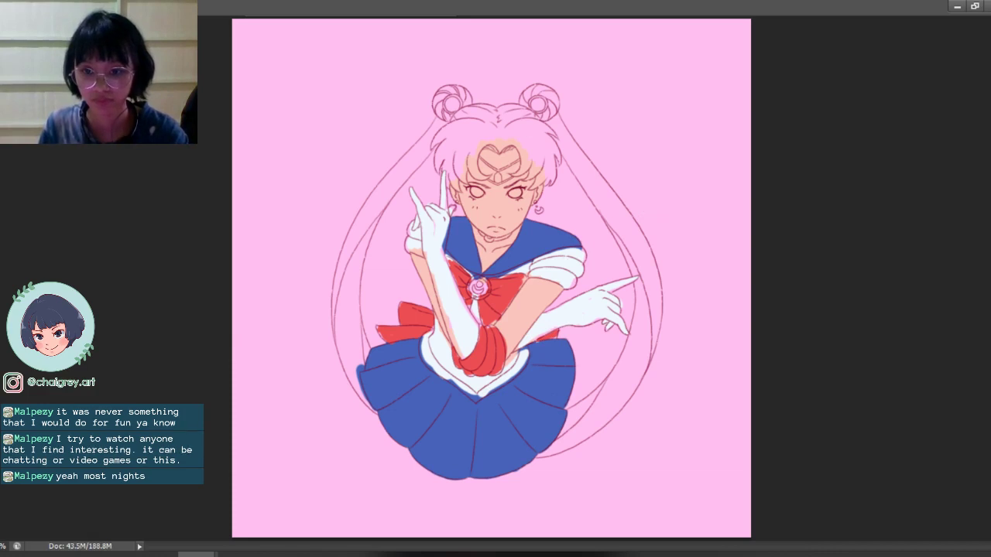
Step: Switch to a warm yellow and block in the bangs, the crown of the hair and both hair buns
right_click(540, 169, "alt+shift")
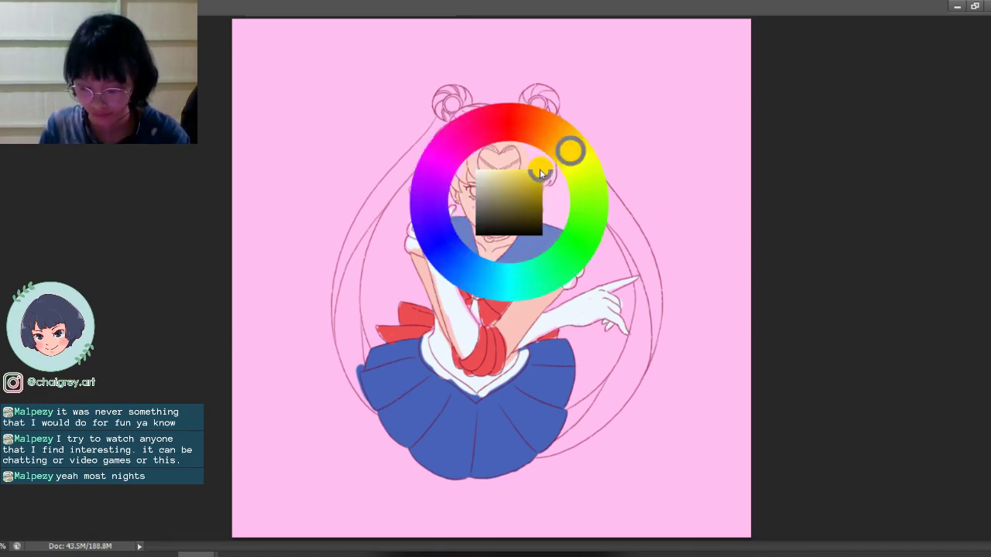
scroll(511, 152, "down", 2)
scroll(510, 151, "up", 3)
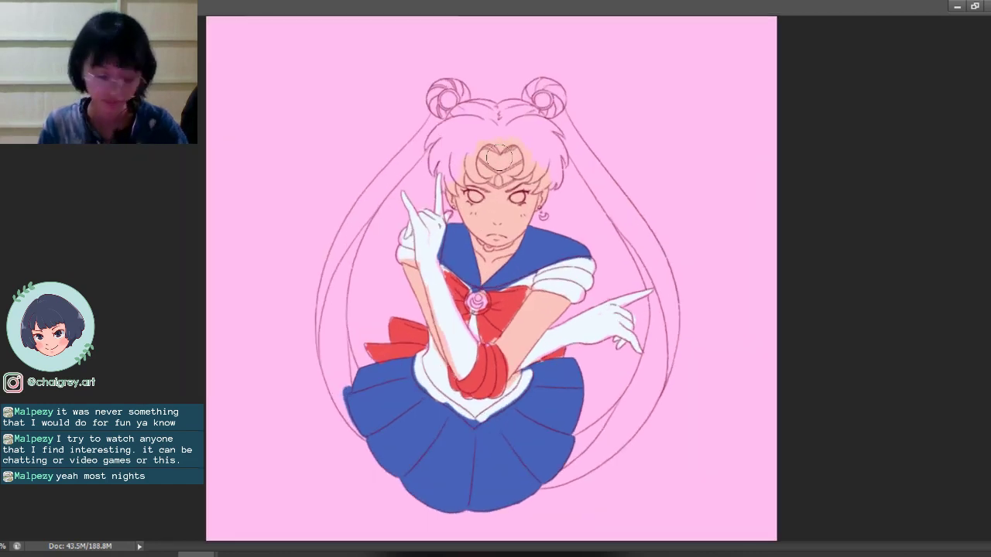
mouse_move(442, 91)
left_mouse_down()
mouse_move(464, 104)
mouse_move(459, 85)
mouse_move(455, 122)
mouse_move(444, 72)
mouse_move(462, 113)
mouse_move(427, 146)
mouse_move(448, 133)
mouse_move(432, 161)
mouse_move(446, 146)
mouse_move(455, 191)
mouse_move(449, 168)
mouse_move(462, 133)
mouse_move(489, 130)
mouse_move(488, 118)
mouse_move(462, 118)
mouse_move(508, 122)
mouse_move(512, 101)
mouse_move(518, 113)
mouse_move(490, 123)
left_mouse_up()
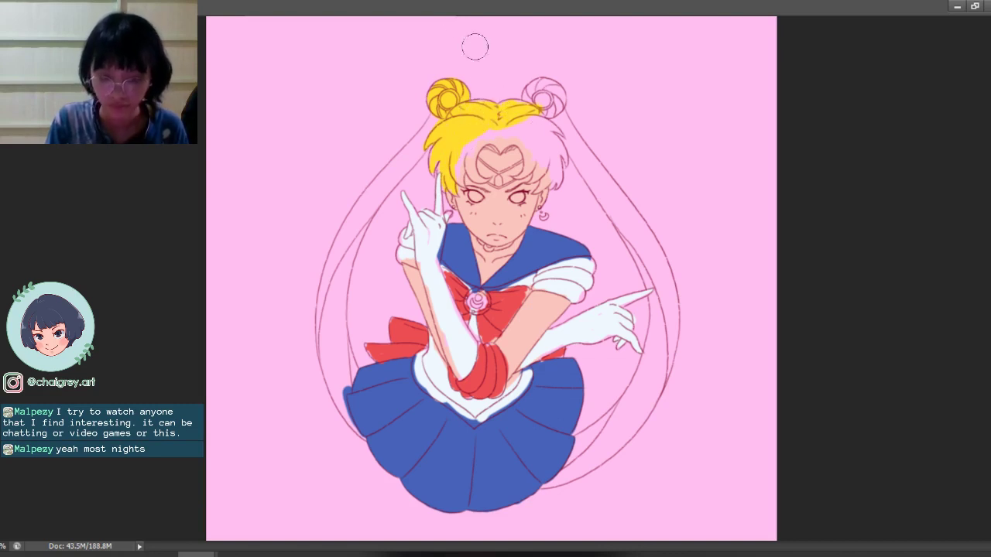
mouse_move(465, 146)
left_mouse_down()
mouse_move(468, 162)
mouse_move(486, 139)
mouse_move(500, 147)
mouse_move(526, 134)
mouse_move(501, 133)
mouse_move(541, 145)
mouse_move(523, 169)
mouse_move(544, 152)
mouse_move(534, 177)
mouse_move(545, 182)
mouse_move(557, 166)
mouse_move(530, 126)
left_mouse_up()
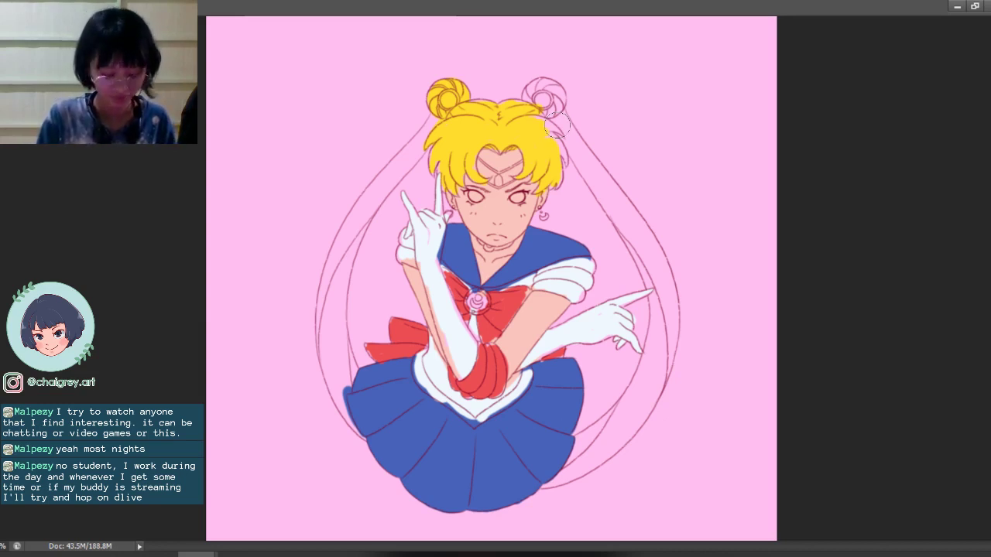
mouse_move(545, 88)
left_mouse_down()
mouse_move(530, 104)
mouse_move(556, 84)
mouse_move(554, 100)
mouse_move(542, 109)
mouse_move(557, 83)
left_mouse_up()
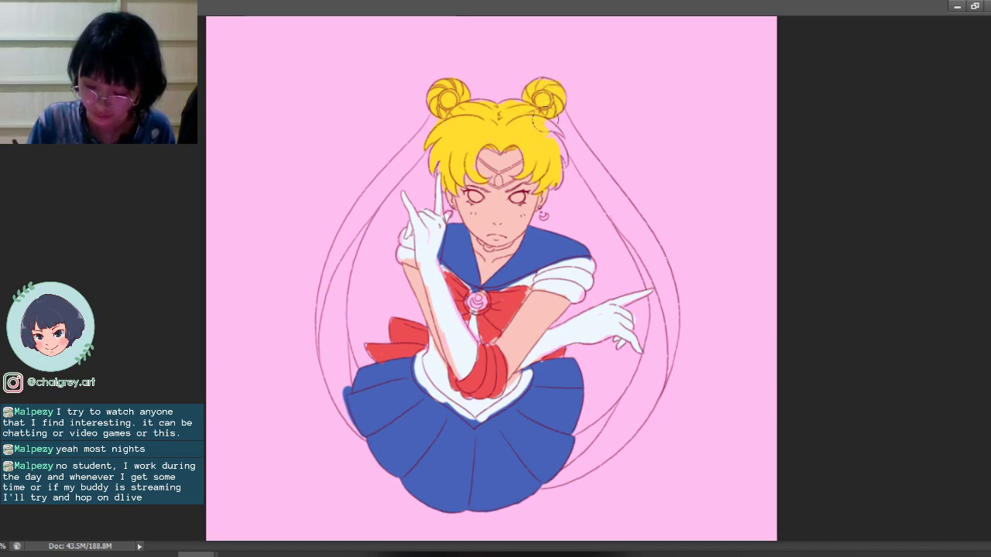
Step: Fill both long pigtails with the warm yellow down to the skirt, and colour the tiara a darker gold
mouse_move(544, 130)
left_mouse_down()
mouse_move(602, 187)
mouse_move(579, 164)
mouse_move(563, 135)
mouse_move(627, 223)
left_mouse_up()
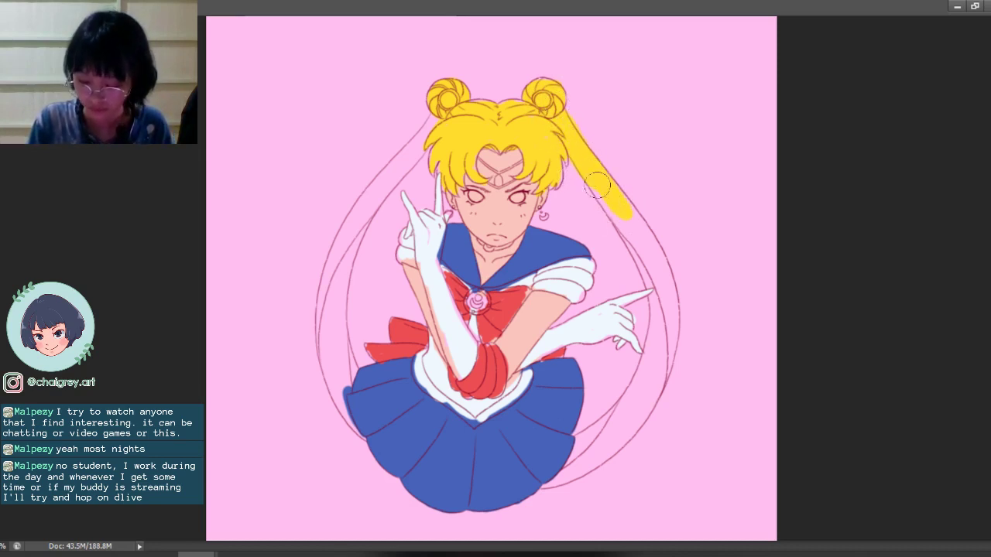
mouse_move(592, 172)
left_mouse_down()
mouse_move(646, 256)
mouse_move(630, 216)
mouse_move(647, 250)
mouse_move(639, 227)
mouse_move(655, 285)
mouse_move(624, 231)
mouse_move(651, 275)
mouse_move(665, 267)
mouse_move(671, 288)
mouse_move(658, 261)
mouse_move(665, 288)
mouse_move(651, 264)
mouse_move(644, 286)
mouse_move(665, 278)
mouse_move(653, 315)
mouse_move(658, 353)
mouse_move(667, 298)
mouse_move(661, 352)
mouse_move(656, 253)
mouse_move(667, 292)
mouse_move(662, 361)
mouse_move(661, 303)
left_mouse_up()
mouse_move(650, 362)
left_mouse_down()
mouse_move(631, 404)
mouse_move(646, 399)
mouse_move(551, 472)
mouse_move(601, 461)
mouse_move(631, 432)
left_mouse_up()
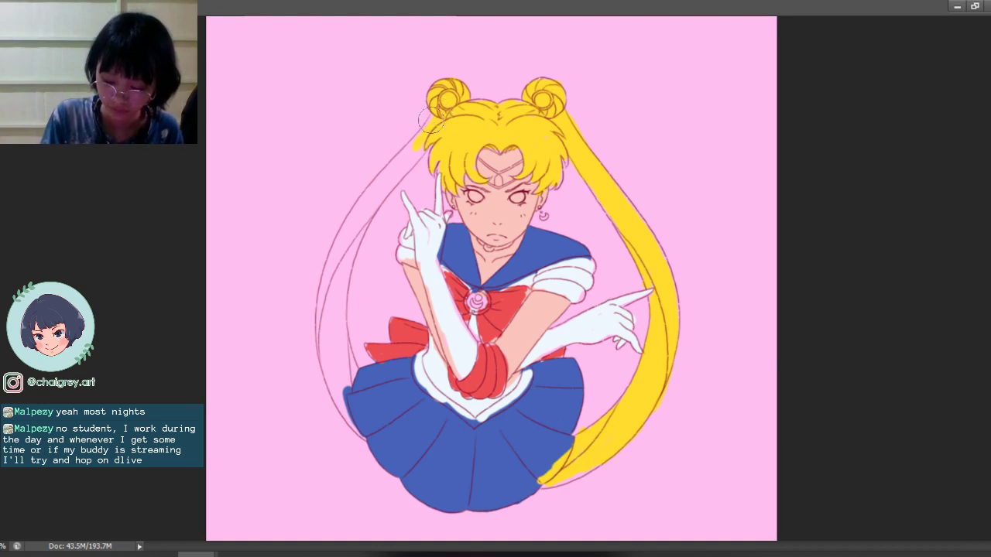
mouse_move(430, 123)
left_mouse_down()
mouse_move(366, 200)
mouse_move(409, 153)
mouse_move(344, 241)
mouse_move(382, 178)
mouse_move(356, 217)
mouse_move(385, 184)
mouse_move(336, 317)
mouse_move(326, 281)
mouse_move(331, 320)
mouse_move(347, 250)
mouse_move(376, 204)
mouse_move(344, 276)
mouse_move(367, 218)
mouse_move(355, 238)
mouse_move(324, 364)
mouse_move(353, 245)
mouse_move(349, 357)
mouse_move(328, 366)
mouse_move(358, 440)
mouse_move(331, 355)
mouse_move(334, 375)
mouse_move(347, 356)
mouse_move(351, 367)
mouse_move(341, 416)
left_mouse_up()
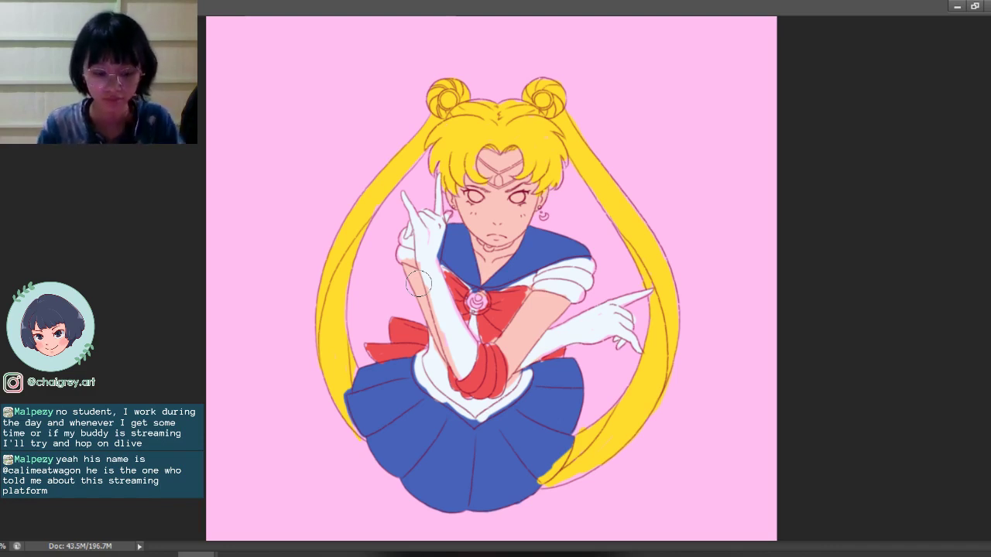
right_click(433, 309, "alt+shift")
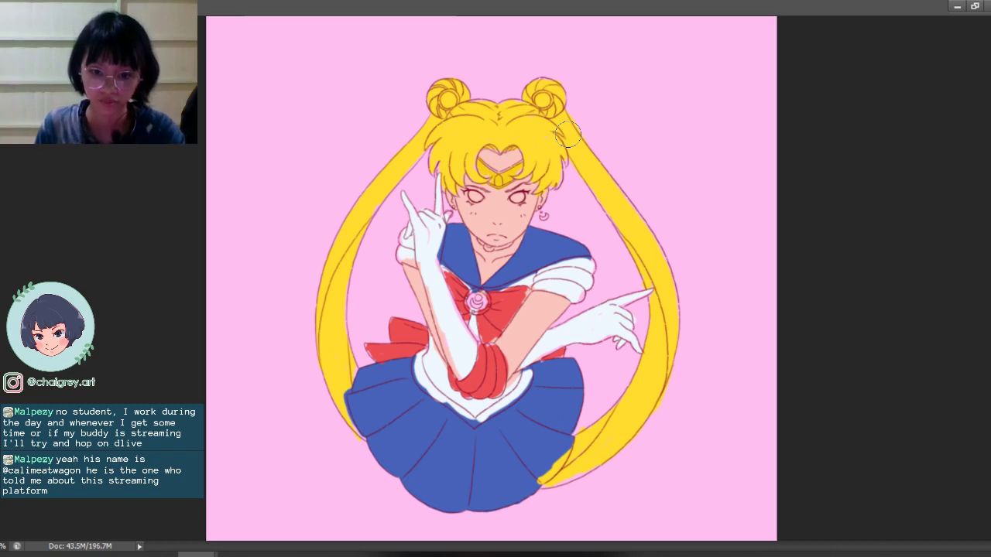
Step: Choose a lighter yellow, brush it over the bangs, buns and both pigtails, and save the document
right_click(526, 139, "alt+shift")
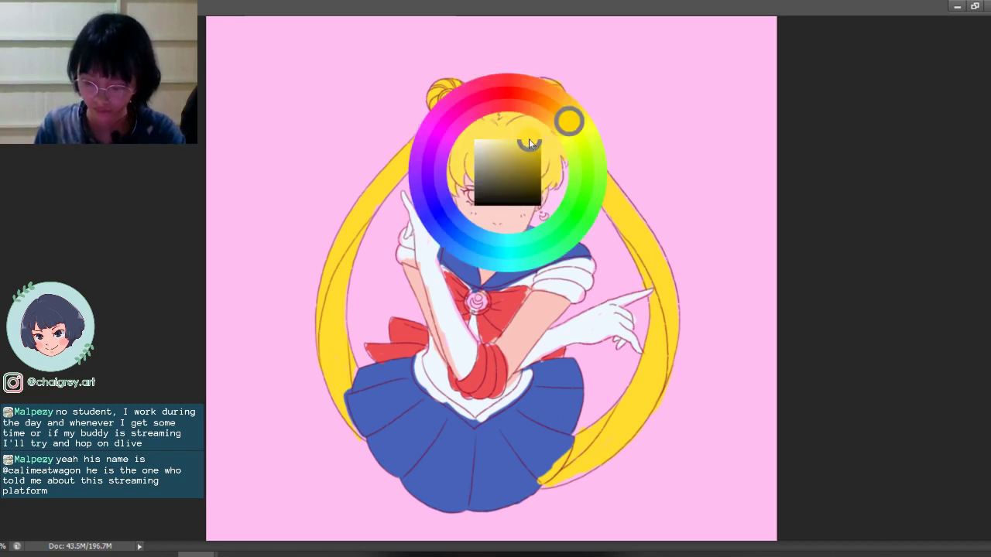
left_click_drag(521, 134, 572, 124)
left_click_drag(571, 124, 568, 127)
mouse_move(469, 127)
left_mouse_down()
mouse_move(439, 158)
mouse_move(456, 143)
mouse_move(461, 163)
mouse_move(472, 138)
mouse_move(467, 166)
mouse_move(476, 137)
mouse_move(499, 125)
mouse_move(498, 144)
mouse_move(504, 132)
mouse_move(478, 120)
mouse_move(474, 106)
mouse_move(438, 99)
mouse_move(473, 108)
left_mouse_up()
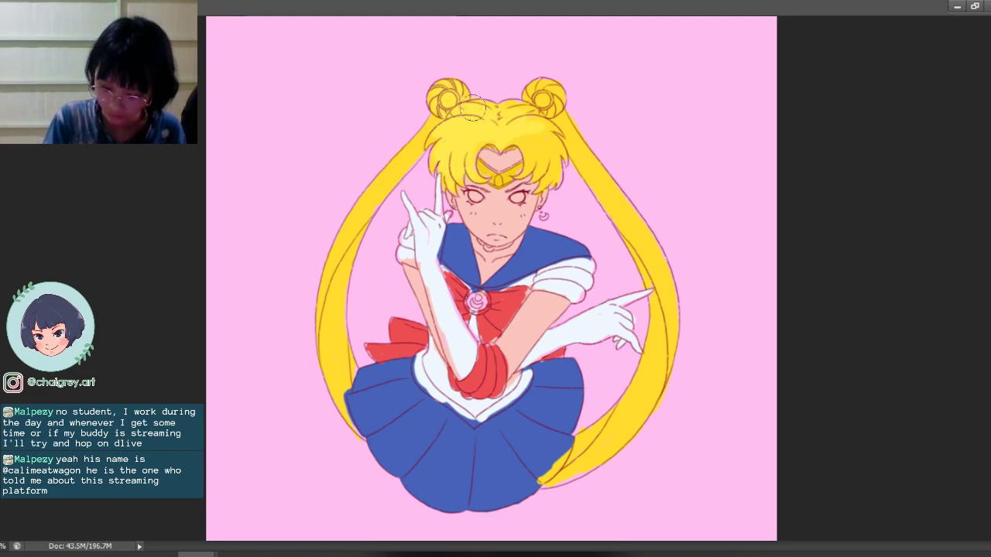
mouse_move(552, 93)
left_mouse_down()
mouse_move(516, 132)
mouse_move(526, 167)
mouse_move(541, 128)
mouse_move(545, 148)
mouse_move(542, 127)
left_mouse_up()
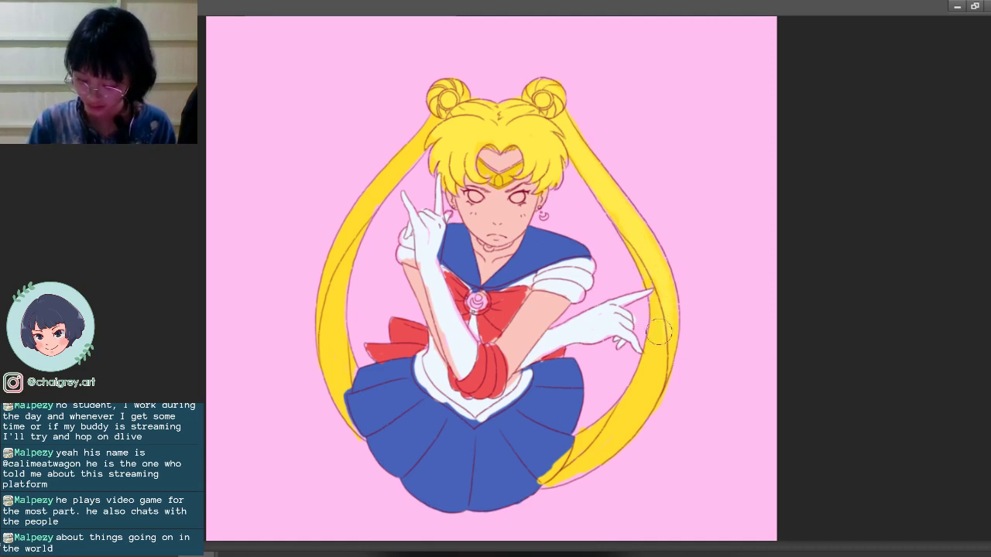
mouse_move(617, 424)
left_mouse_down()
mouse_move(581, 450)
mouse_move(680, 338)
left_mouse_up()
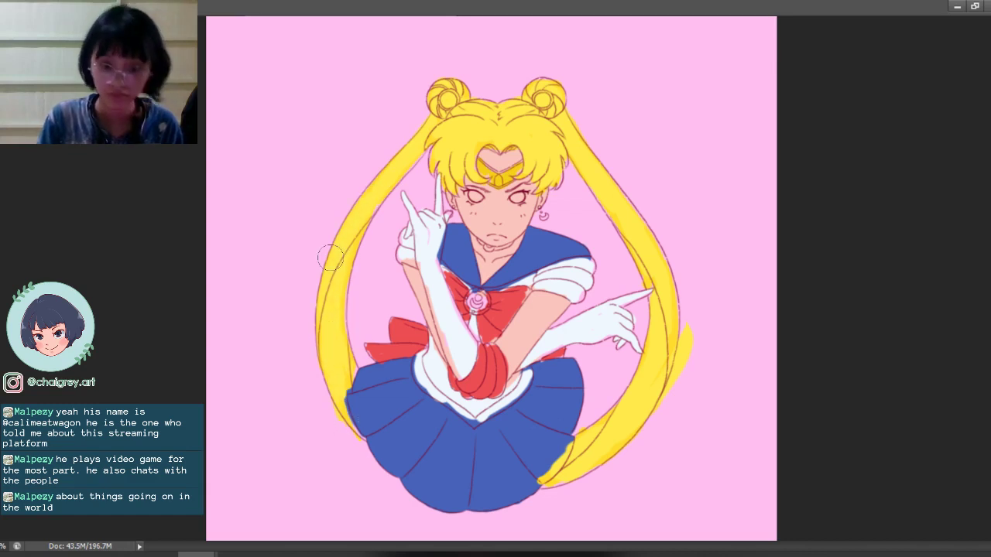
key("ctrl+s")
scroll(525, 240, "down", 1)
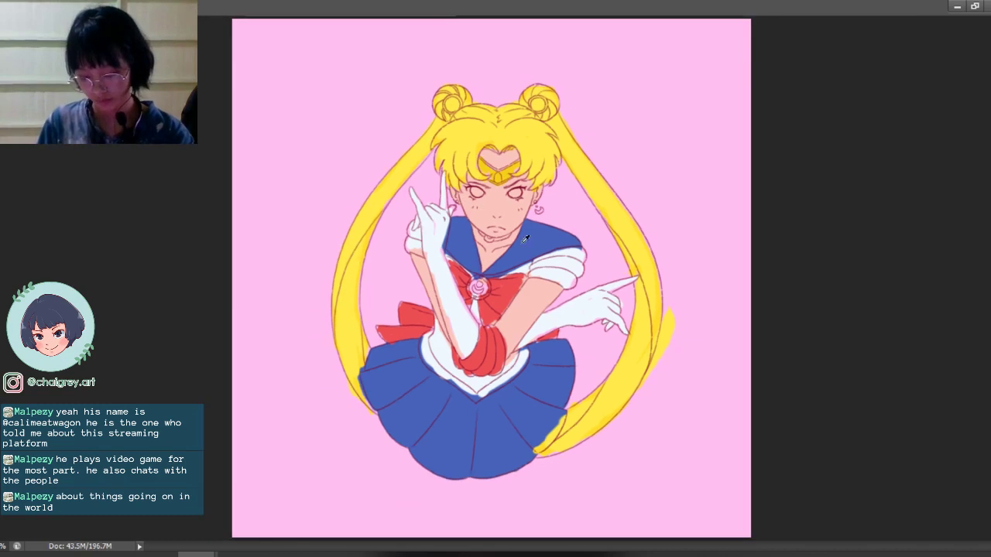
Step: Tidy the gold around the tiara on the forehead and save the document
scroll(512, 181, "up", 1)
scroll(513, 177, "up", 1)
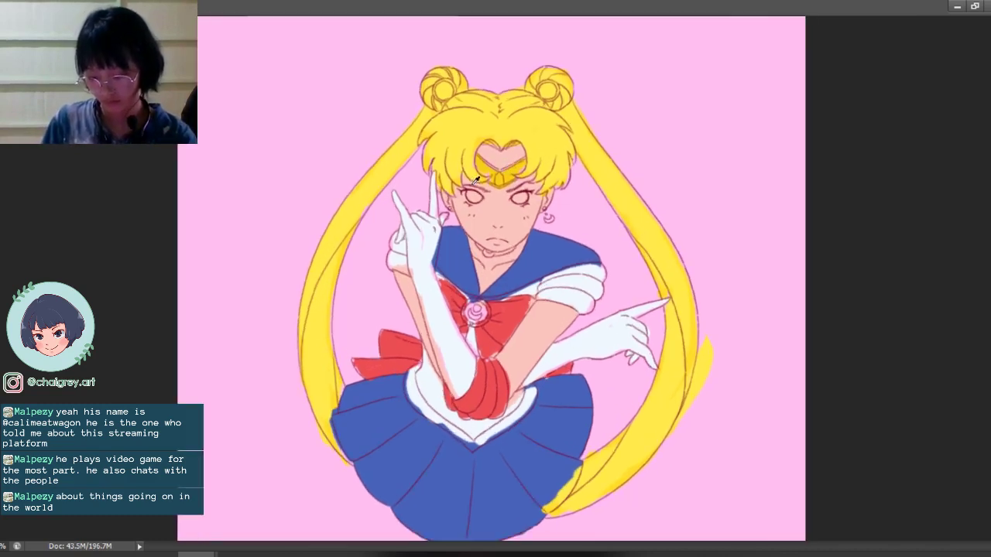
right_click(484, 165, "alt+shift")
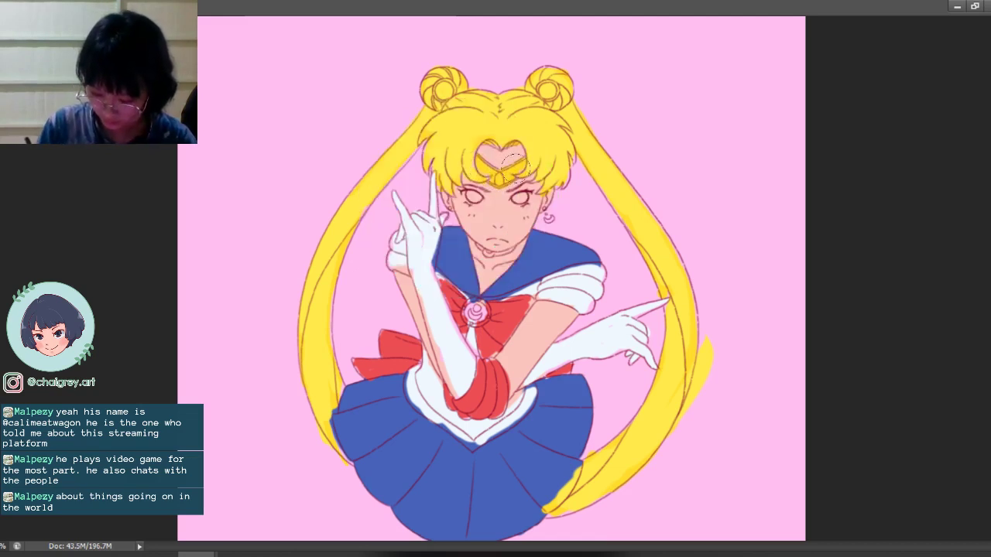
key("ctrl+s")
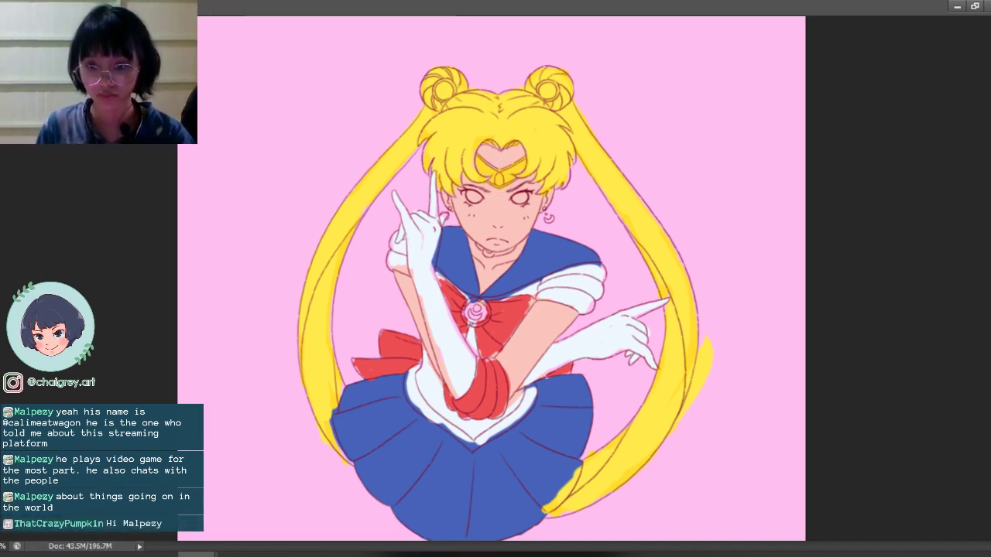
Step: Colour the round ornaments in both hair buns and the choker around the neck red
left_click_drag(448, 95, 449, 91)
mouse_move(544, 87)
left_mouse_down()
mouse_move(554, 91)
mouse_move(539, 91)
left_mouse_up()
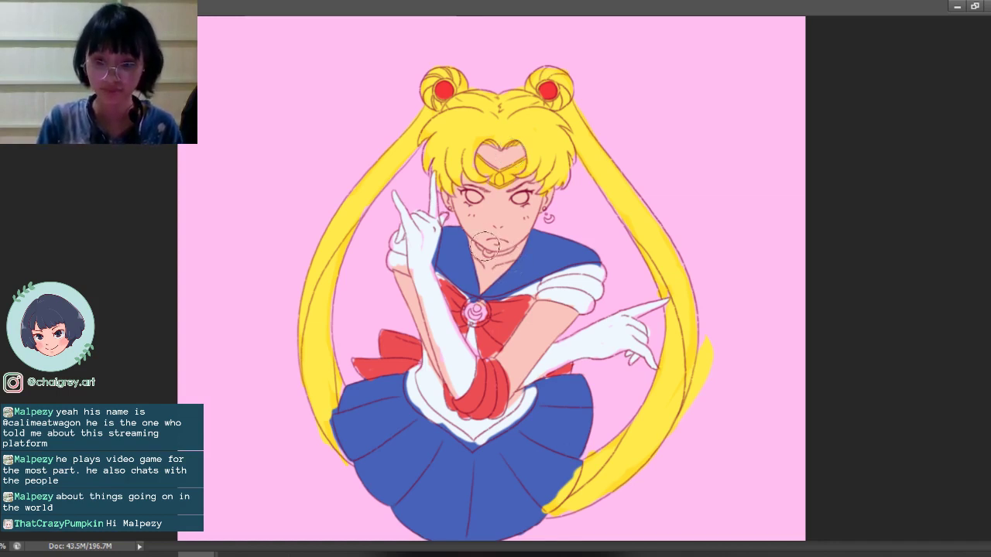
left_click_drag(486, 248, 500, 254)
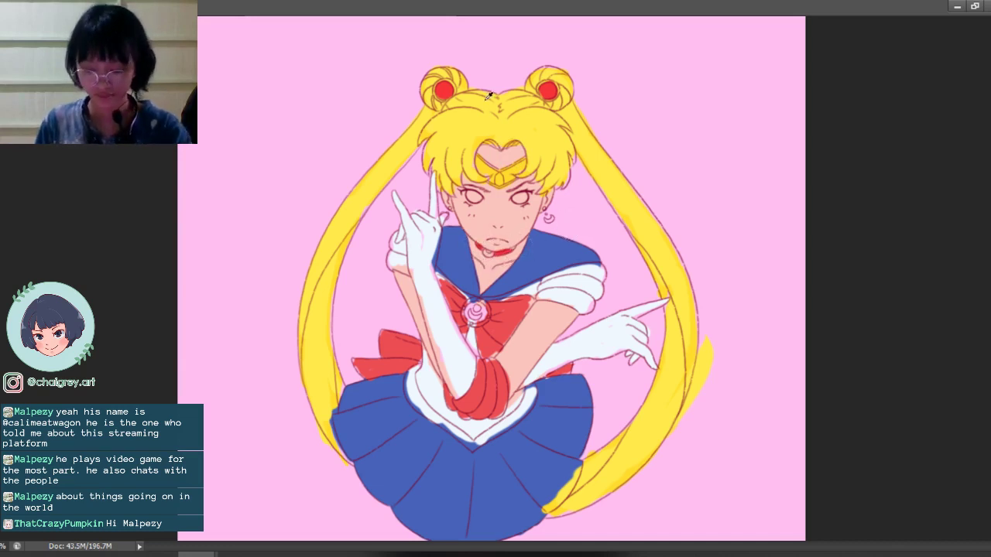
Step: Colour the choker pendant and both crescent earrings gold, and paint the tiara's gem red
left_click(508, 168, "alt")
left_click_drag(486, 251, 489, 256)
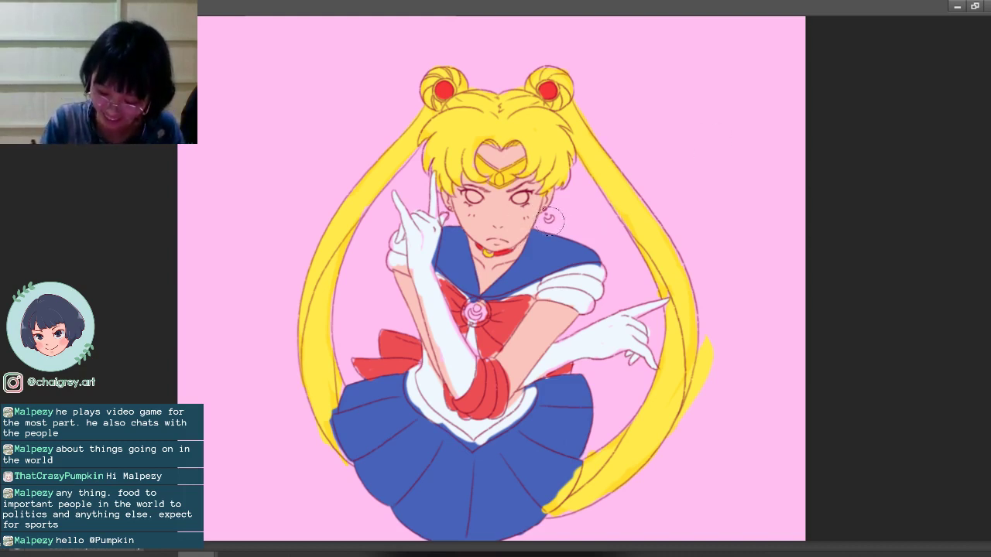
left_click_drag(548, 221, 546, 208)
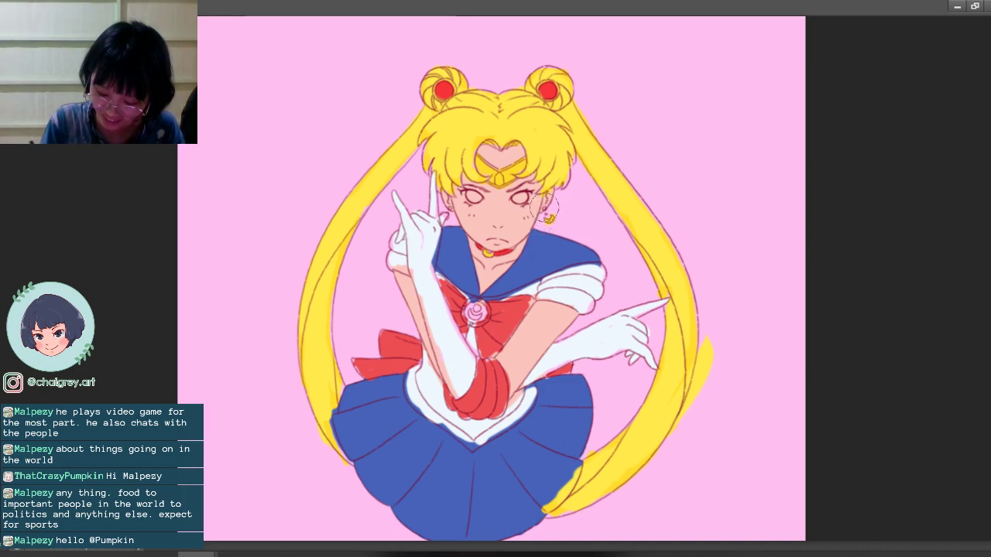
left_click_drag(450, 207, 445, 216)
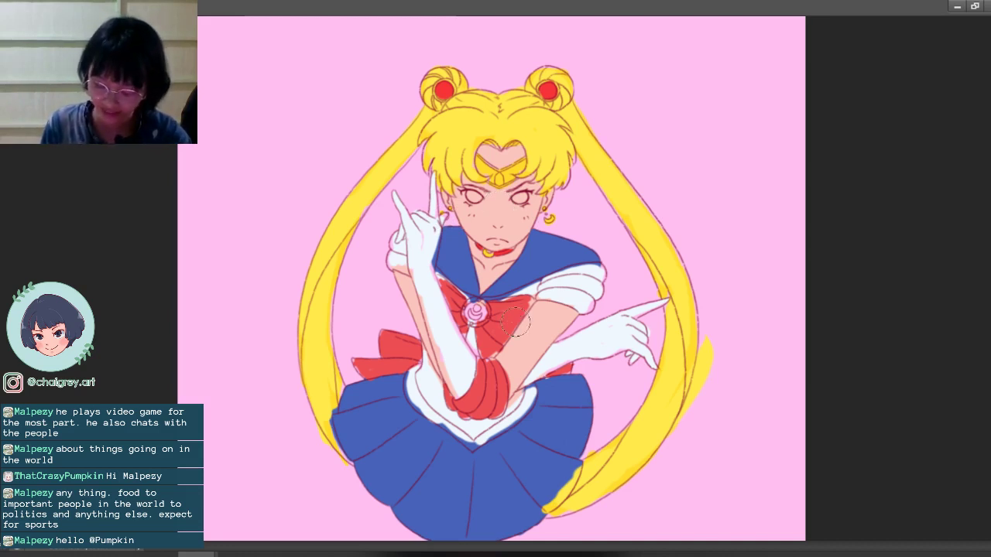
left_click_drag(500, 175, 499, 184)
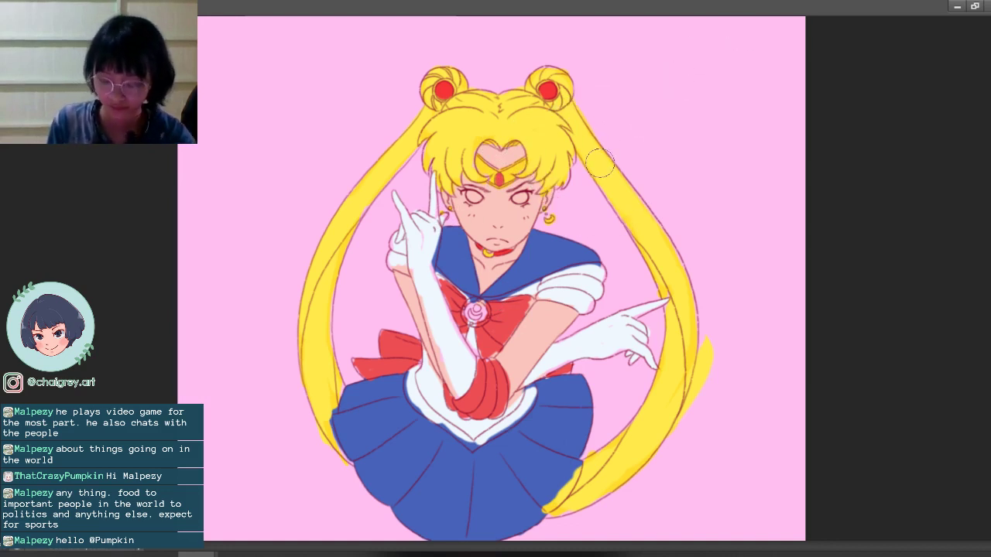
Step: Fill the round brooch on the chest bow with gold, give it a pale pink centre, and save the document
left_click(488, 164, "alt")
mouse_move(472, 319)
left_mouse_down()
mouse_move(477, 297)
mouse_move(461, 310)
mouse_move(474, 307)
left_mouse_up()
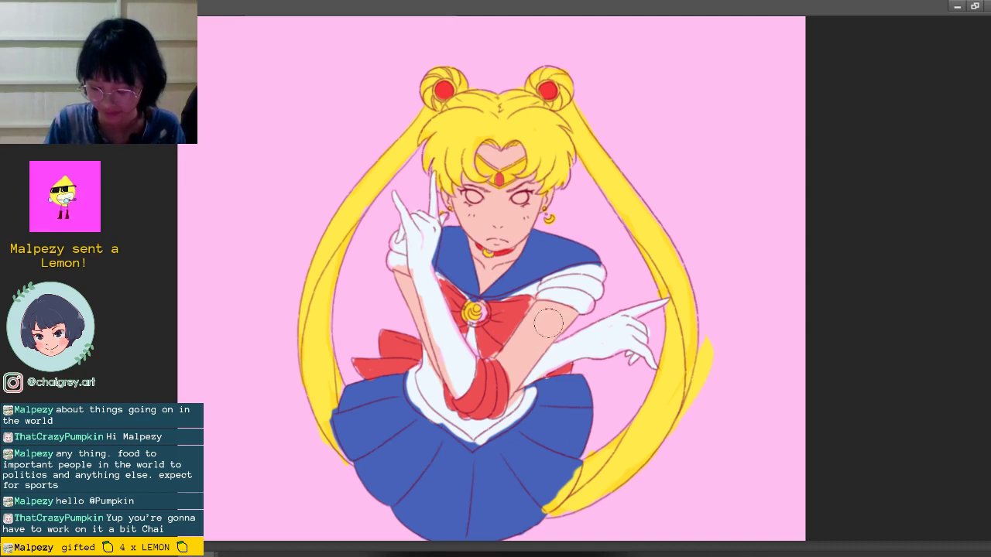
mouse_move(476, 306)
left_mouse_down()
mouse_move(475, 318)
mouse_move(488, 313)
left_mouse_up()
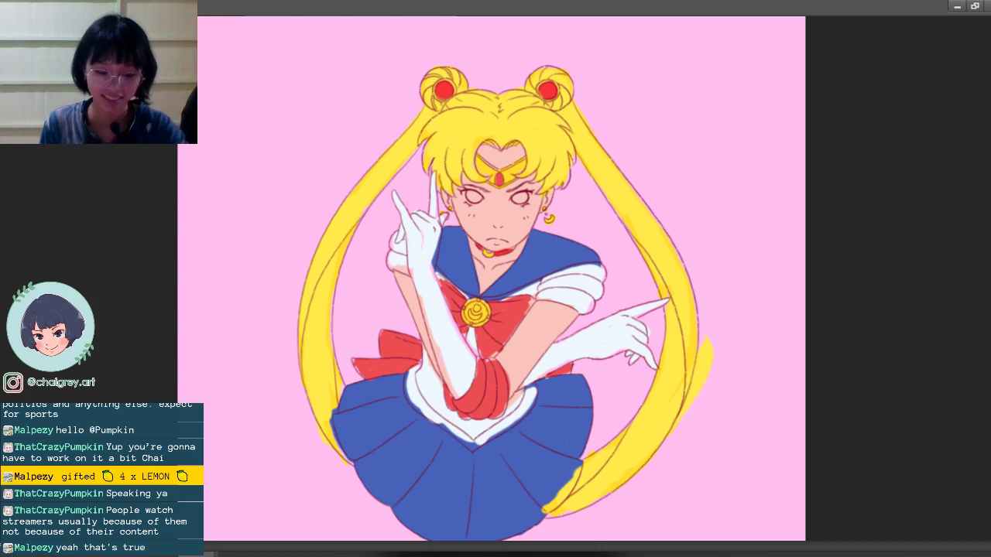
left_click(736, 334)
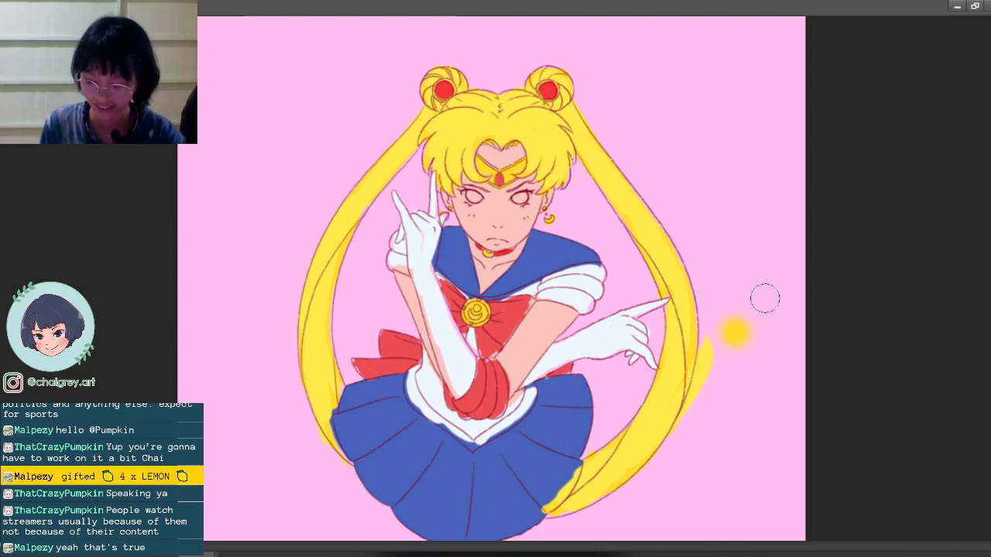
key("ctrl+z")
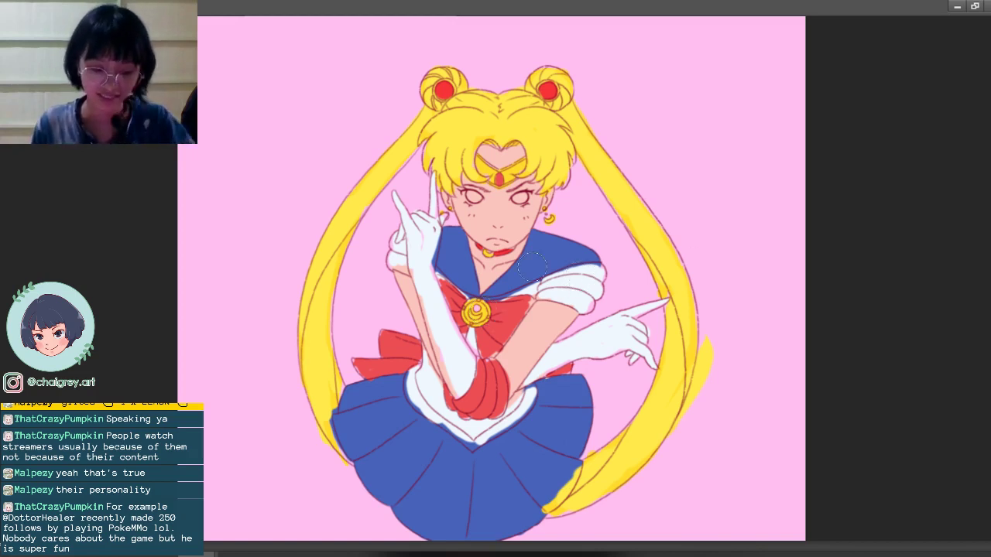
left_click(512, 169, "alt")
right_click(508, 190, "alt+shift")
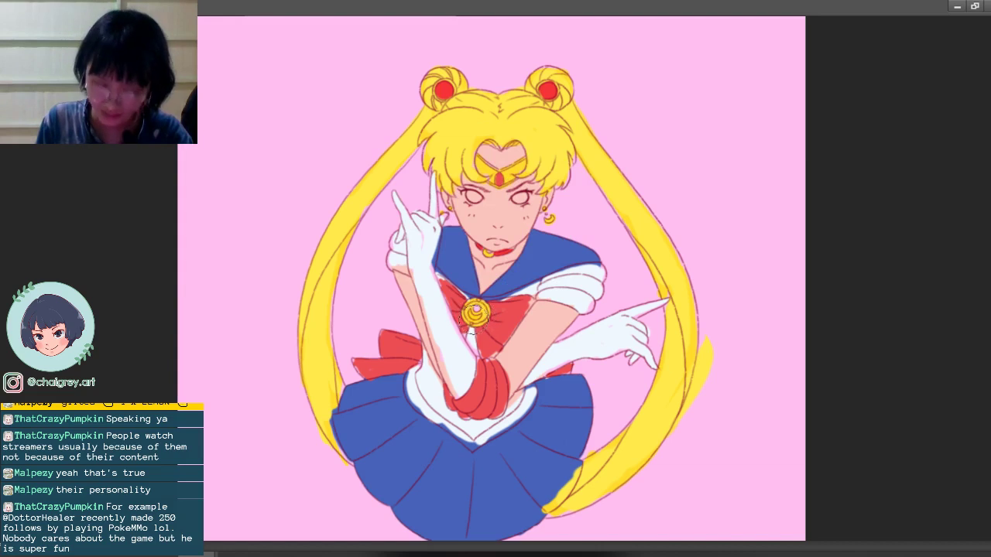
key("ctrl+s")
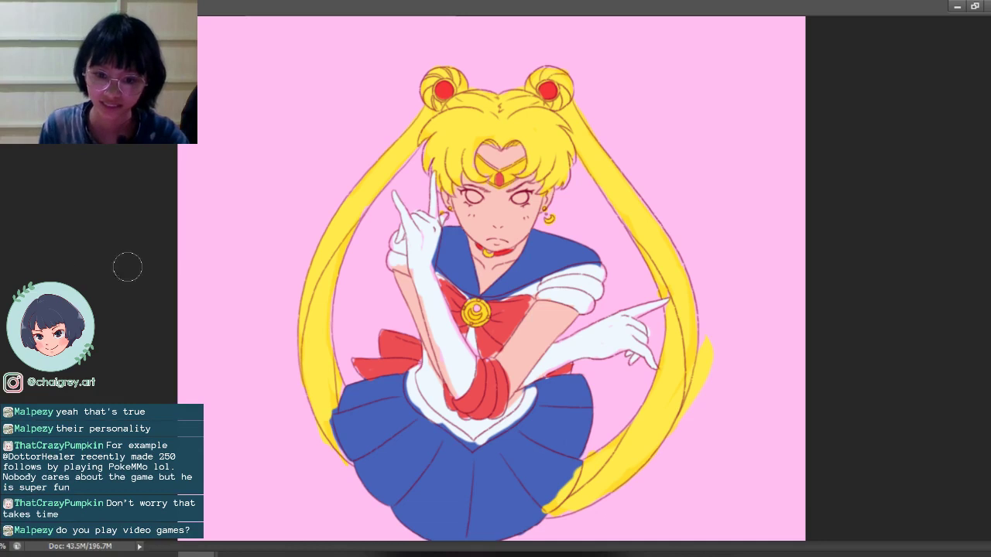
Step: Discard the dark blue eye stroke, choose a brighter blue for both irises, and whiten the corners of the eyes
left_click_drag(467, 195, 473, 199)
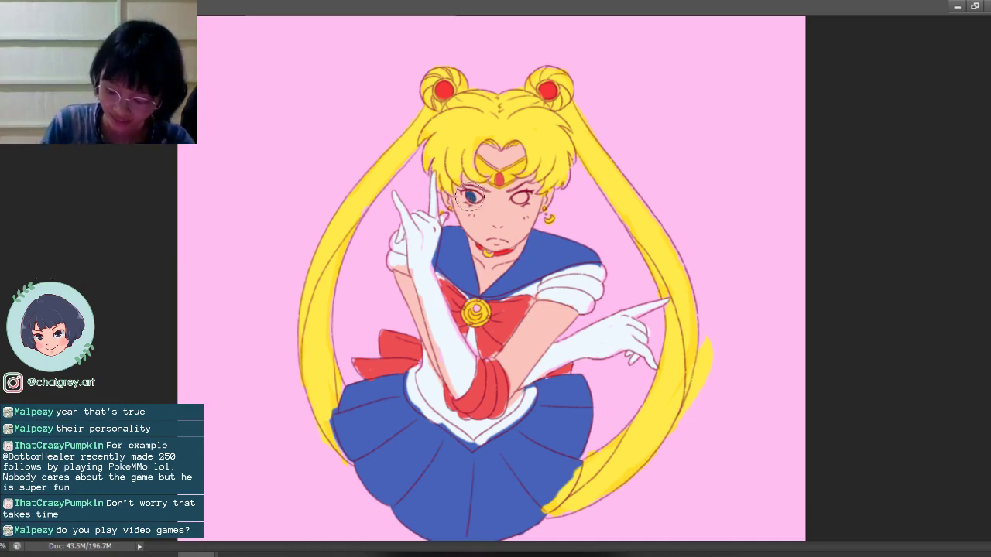
key("ctrl+z")
right_click(498, 194, "alt+shift")
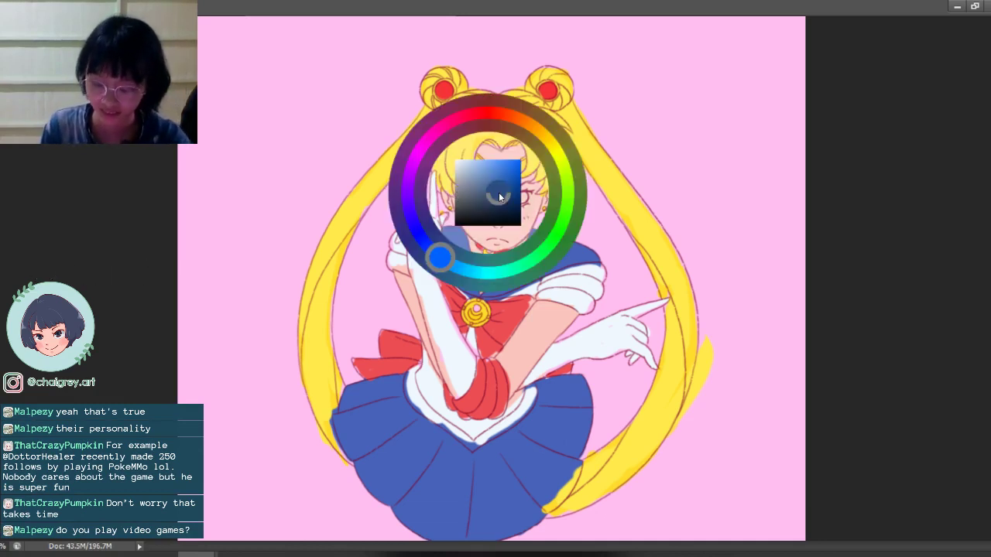
mouse_move(500, 174)
left_mouse_down()
mouse_move(469, 203)
mouse_move(471, 192)
mouse_move(483, 197)
mouse_move(479, 208)
mouse_move(521, 199)
left_mouse_up()
left_click(470, 197)
left_click(519, 197)
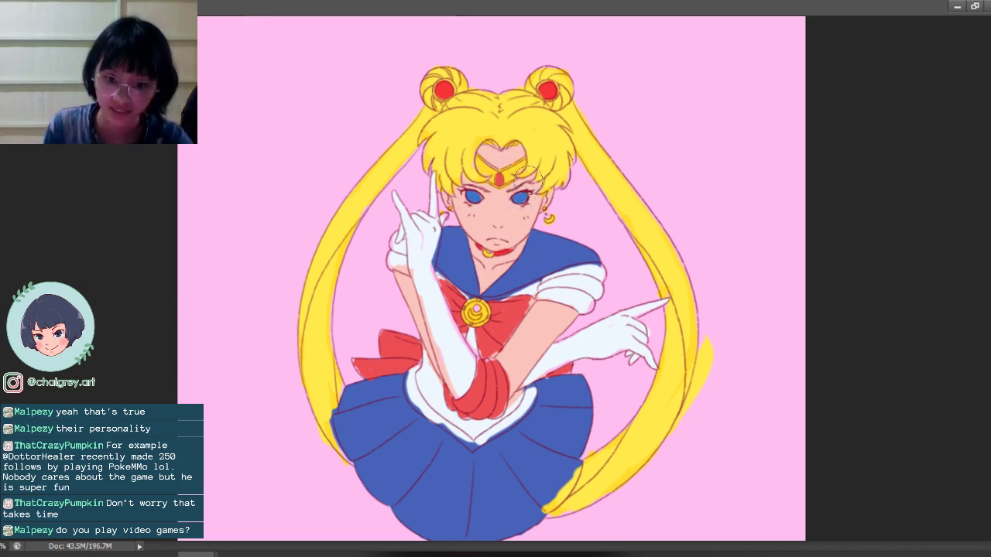
right_click(575, 284, "alt+shift")
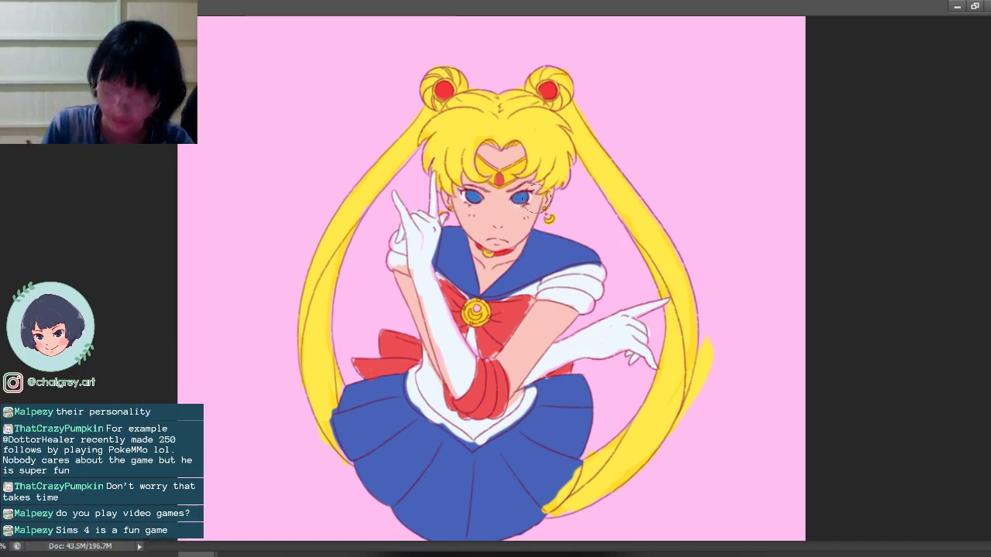
Step: Choose a paler peach and lighten the skin on the face, neck and arms
key("ctrl+minus")
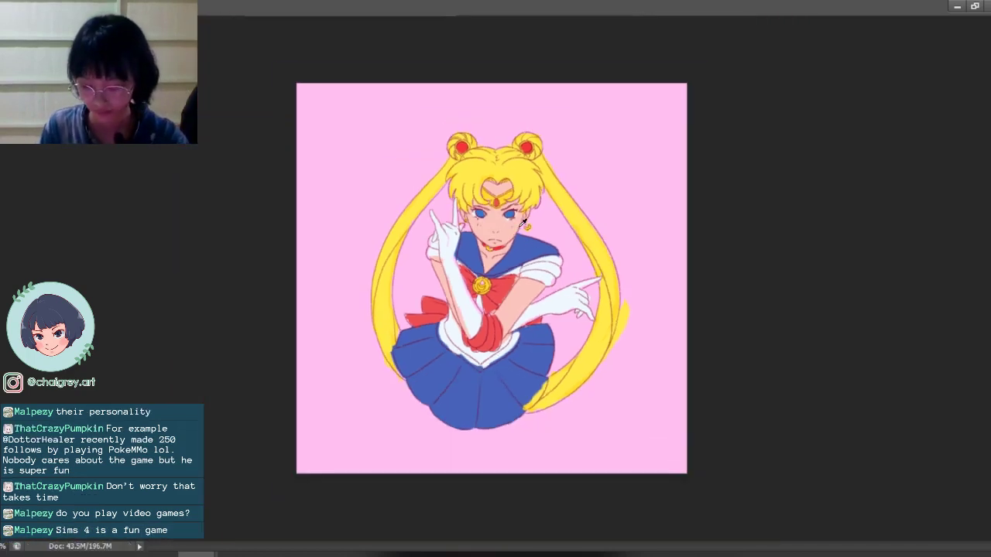
key("ctrl+plus")
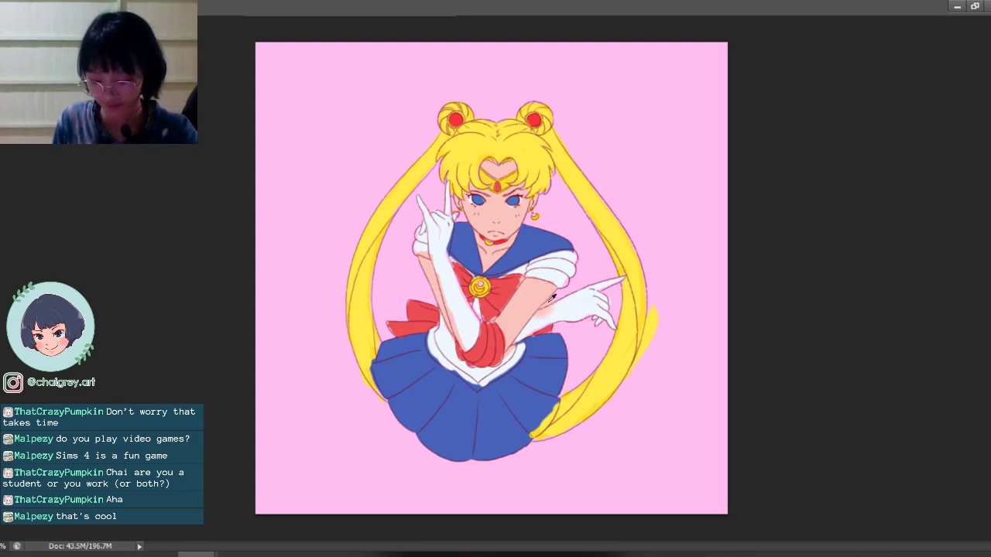
right_click(531, 304, "alt+shift")
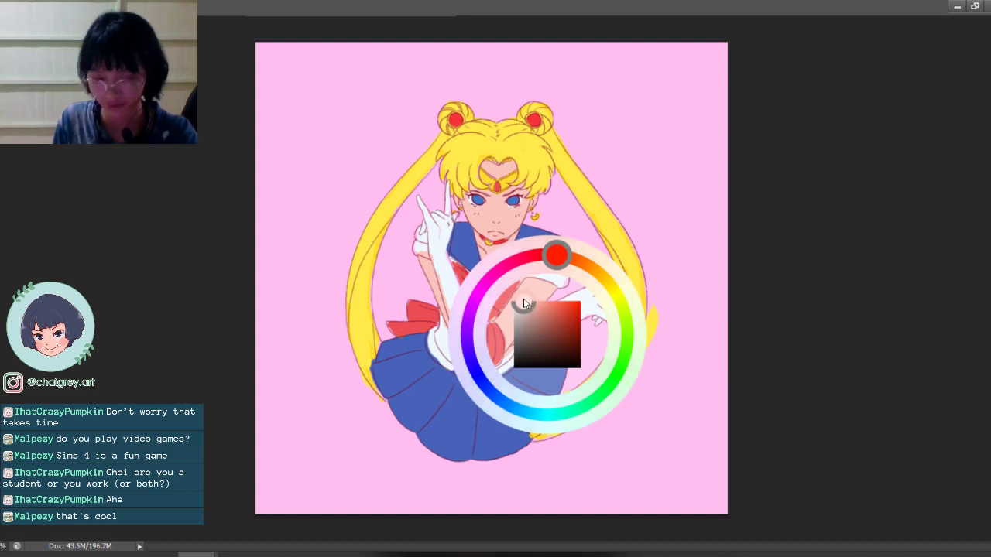
mouse_move(543, 294)
left_mouse_down()
mouse_move(516, 305)
mouse_move(527, 287)
mouse_move(519, 322)
left_mouse_up()
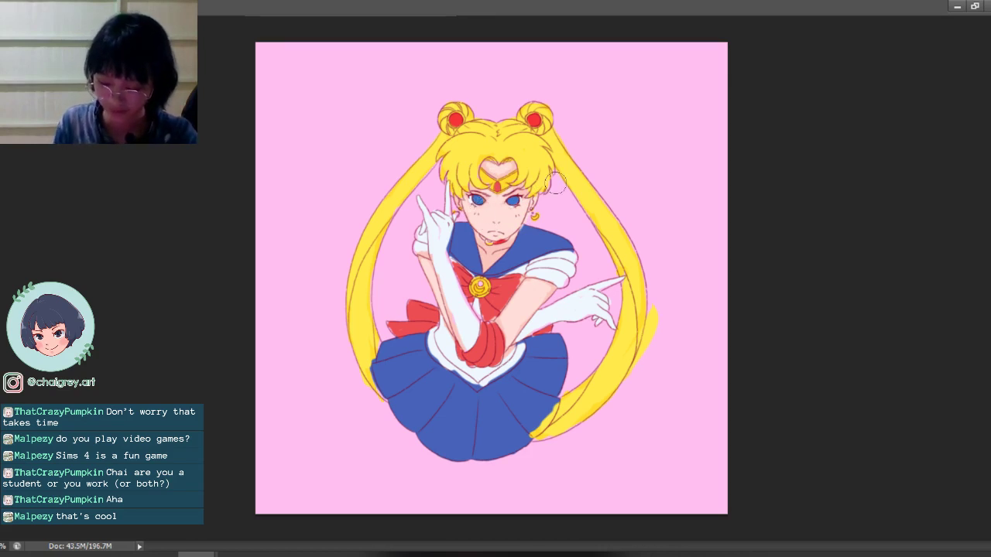
right_click(508, 218, "alt+shift")
left_click_drag(528, 200, 542, 250)
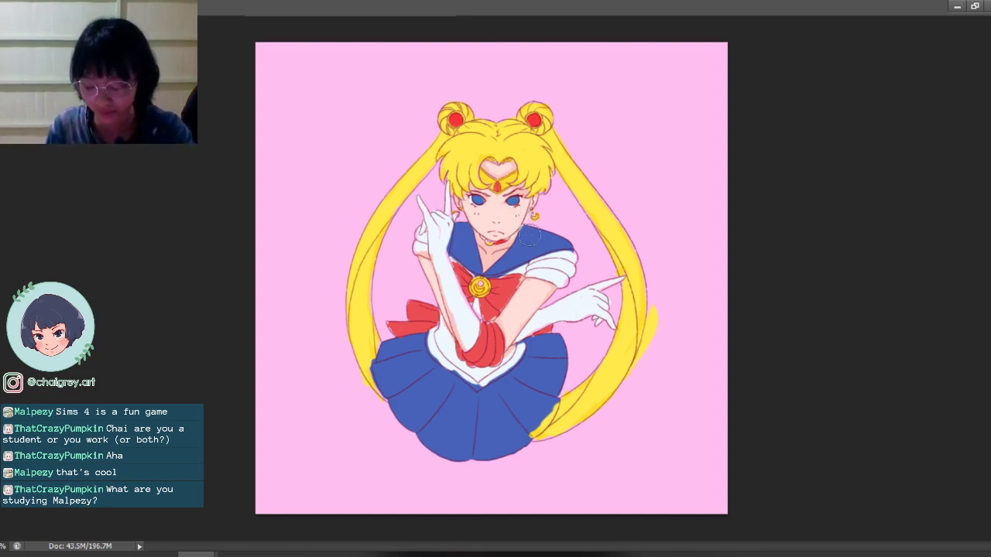
Step: Choose a soft pink, colour the lips, and save the document
scroll(613, 222, "up", 2)
right_click(520, 255, "alt+shift")
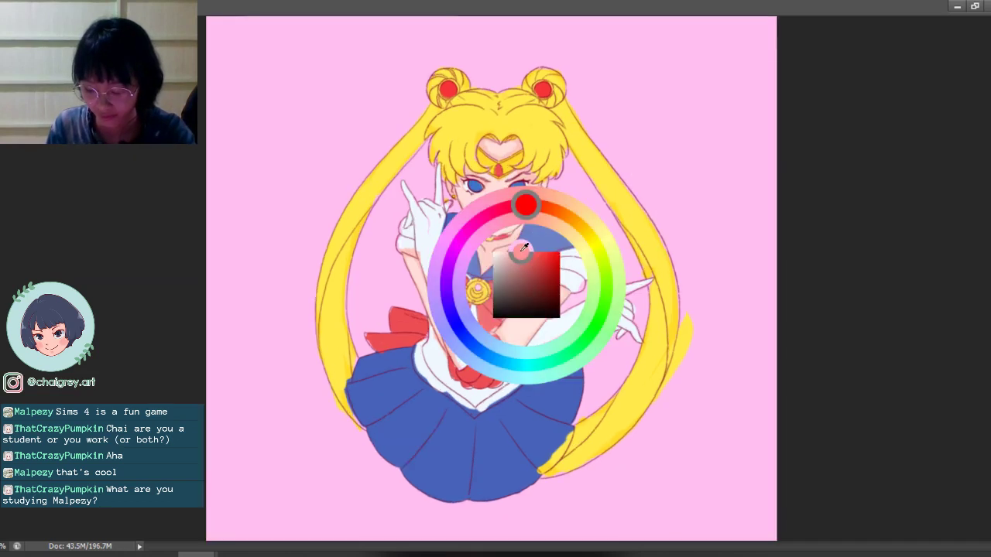
mouse_move(520, 255)
left_mouse_down()
mouse_move(491, 224)
mouse_move(512, 236)
mouse_move(516, 266)
mouse_move(492, 223)
mouse_move(509, 231)
mouse_move(511, 247)
mouse_move(493, 224)
mouse_move(501, 218)
mouse_move(490, 224)
mouse_move(505, 239)
mouse_move(492, 225)
mouse_move(512, 245)
left_mouse_up()
key("ctrl+z")
key("ctrl+s")
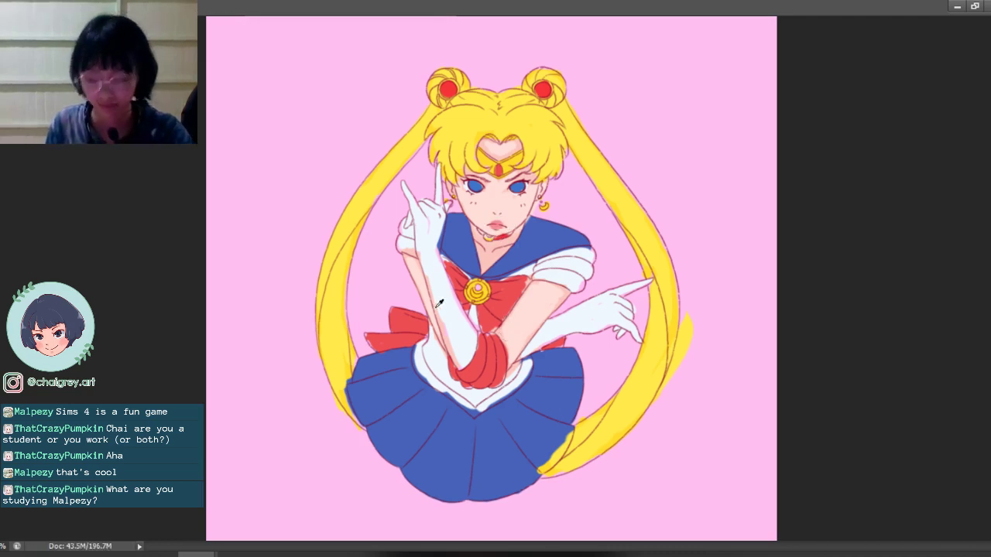
Step: Paint a pale rim around the red ornaments in both hair buns
key("ctrl+minus")
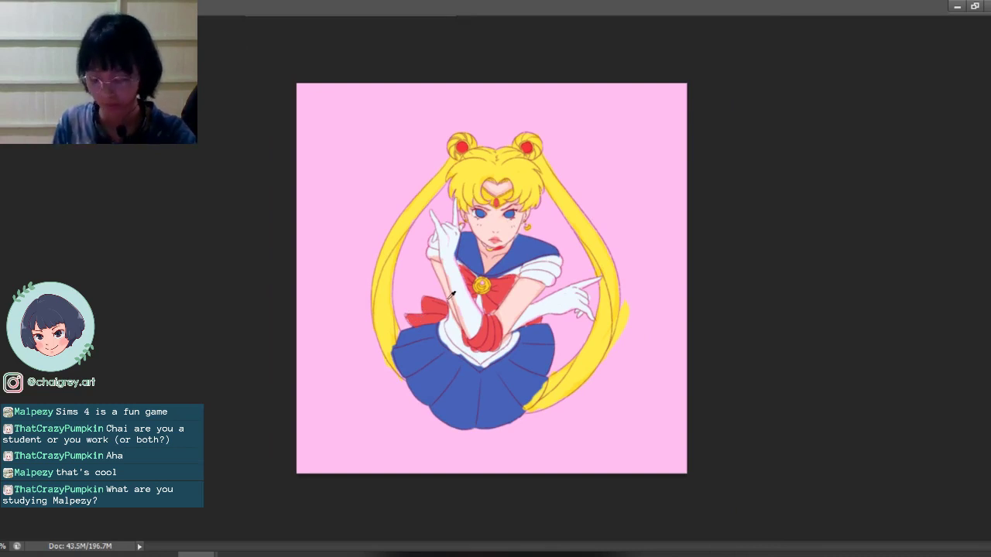
key("ctrl+plus")
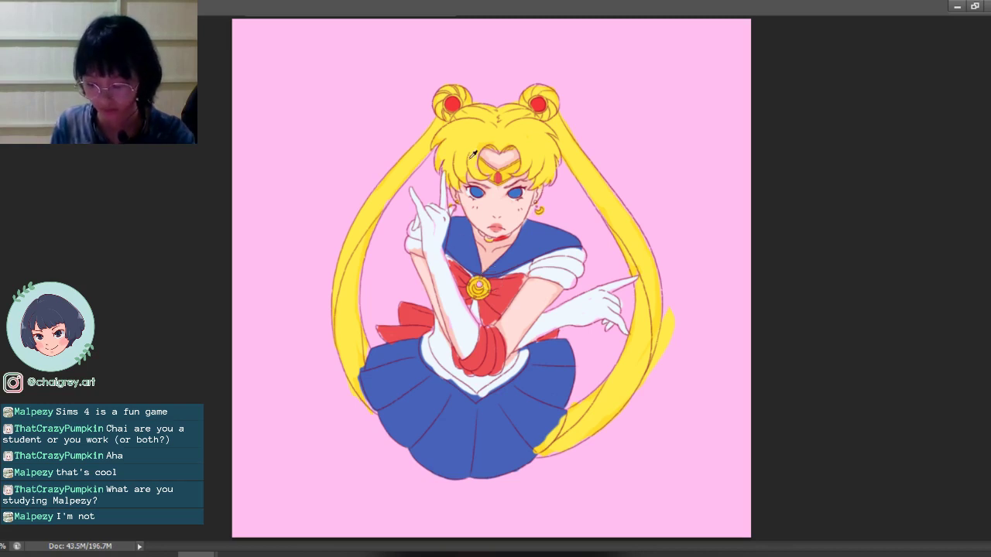
scroll(471, 152, "down", 1)
scroll(471, 152, "up", 3)
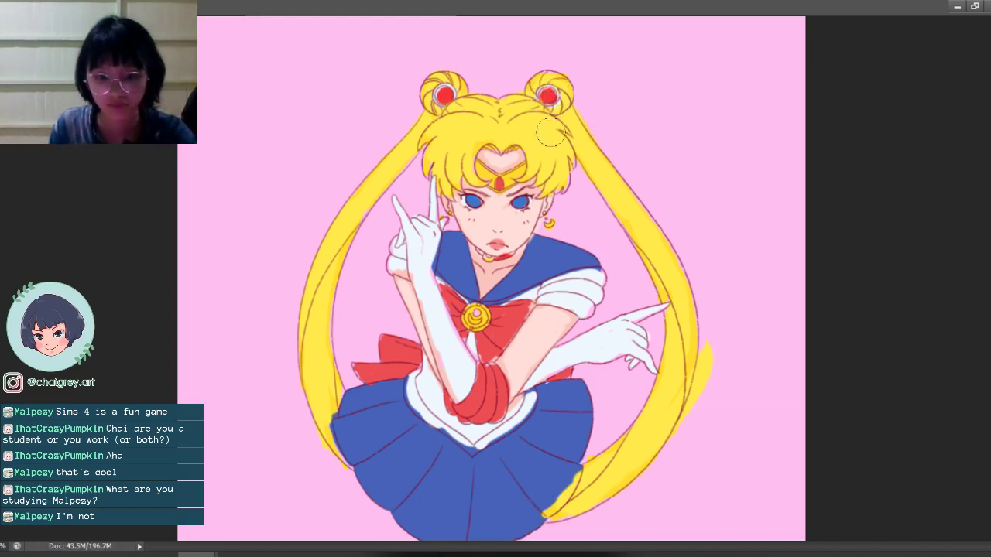
Step: Hide the flat colours to leave only the line art on the pink background, and switch to another window
scroll(530, 134, "down", 2)
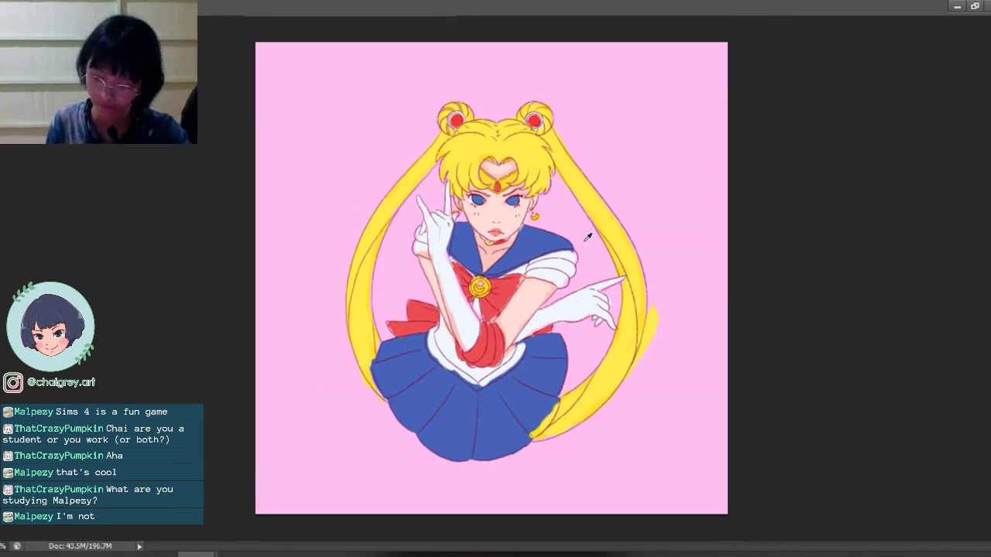
scroll(588, 236, "up", 1)
scroll(589, 237, "down", 2)
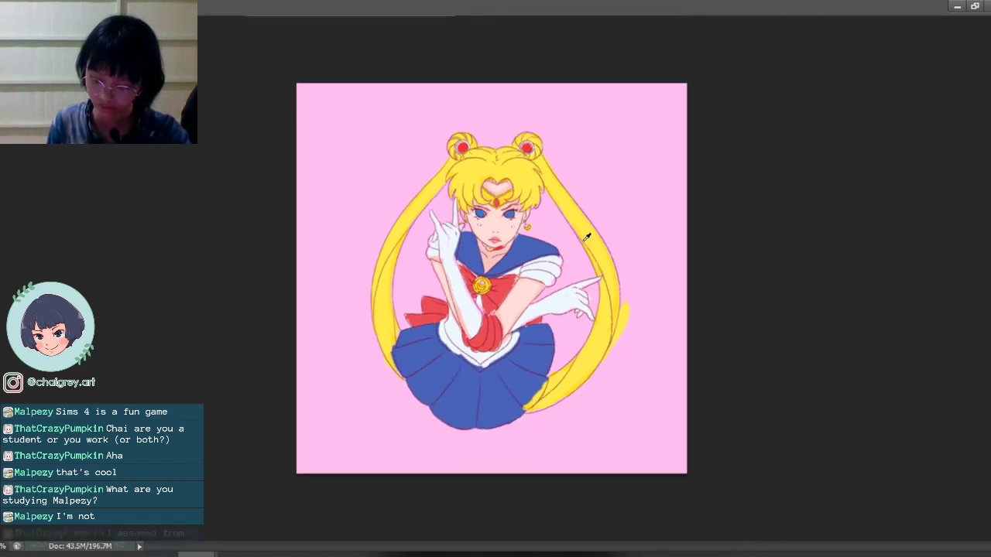
scroll(585, 236, "up", 1)
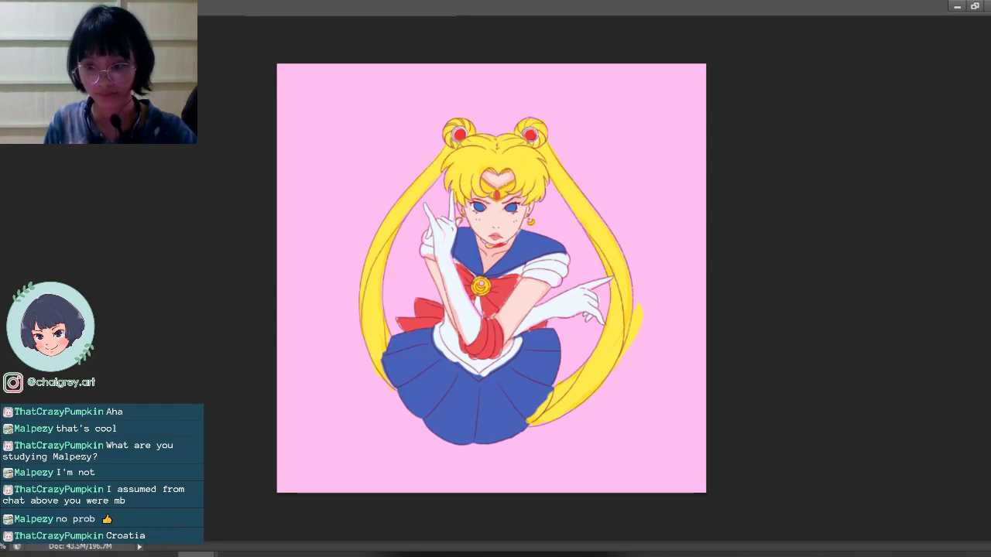
key("ctrl+comma")
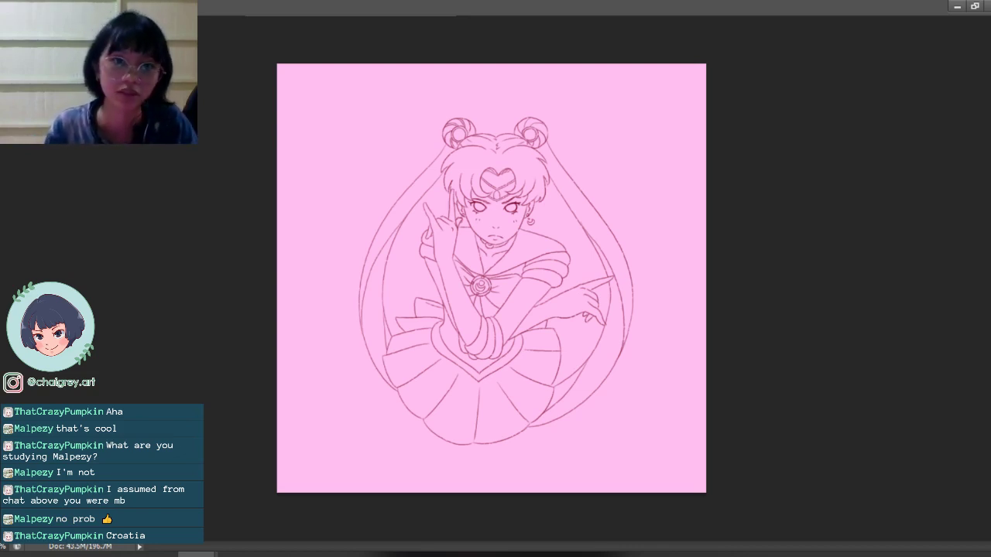
key("alt+Tab")
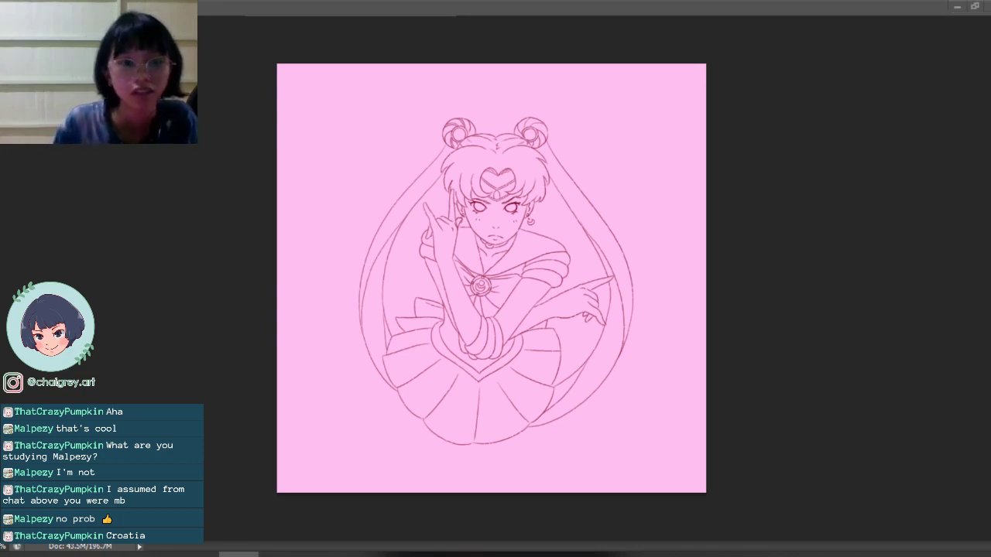
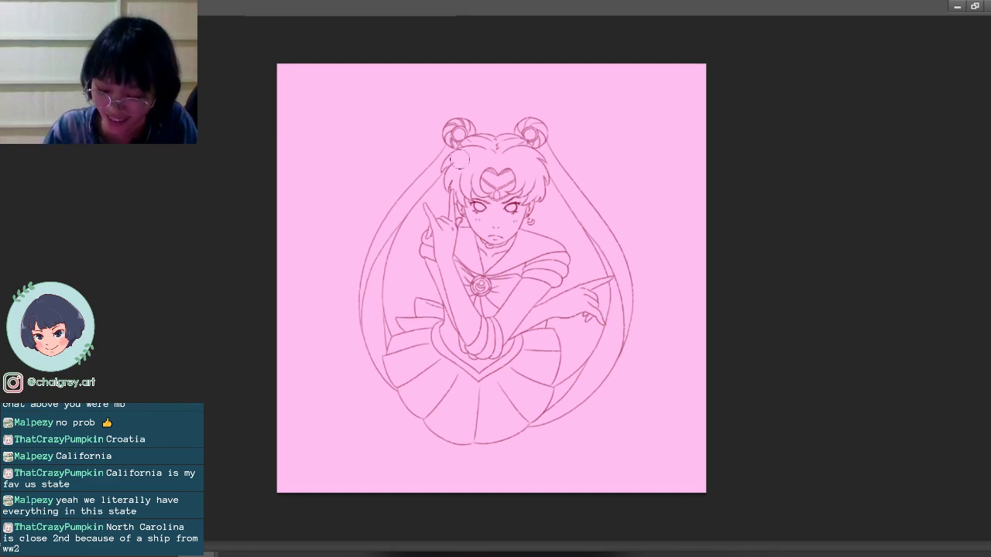
Step: Paint the face, forehead, ears, neck and upper chest in a flat pale peach skin colour, using a larger brush
mouse_move(469, 199)
left_mouse_down()
mouse_move(471, 219)
mouse_move(458, 196)
mouse_move(475, 216)
mouse_move(480, 203)
mouse_move(455, 183)
left_mouse_up()
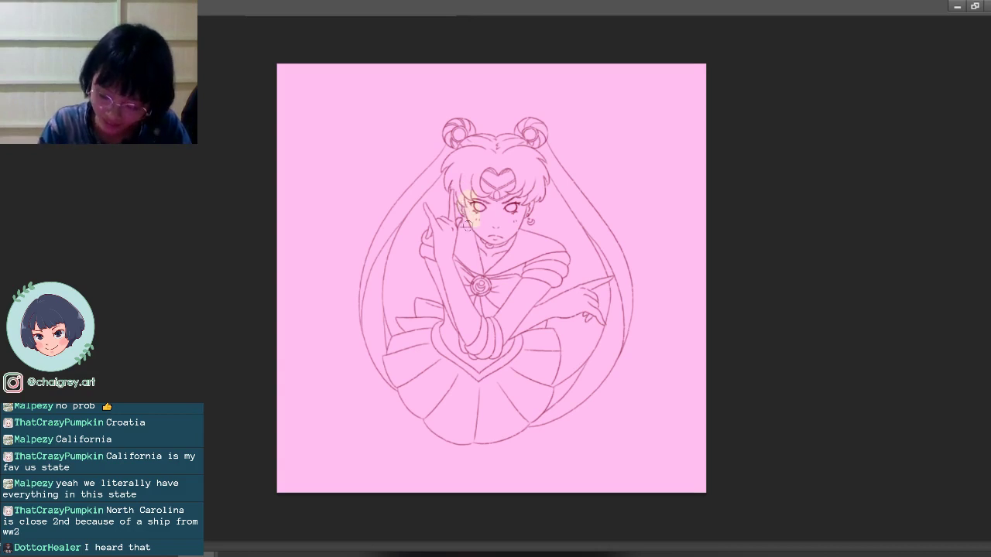
scroll(481, 235, "up", 2)
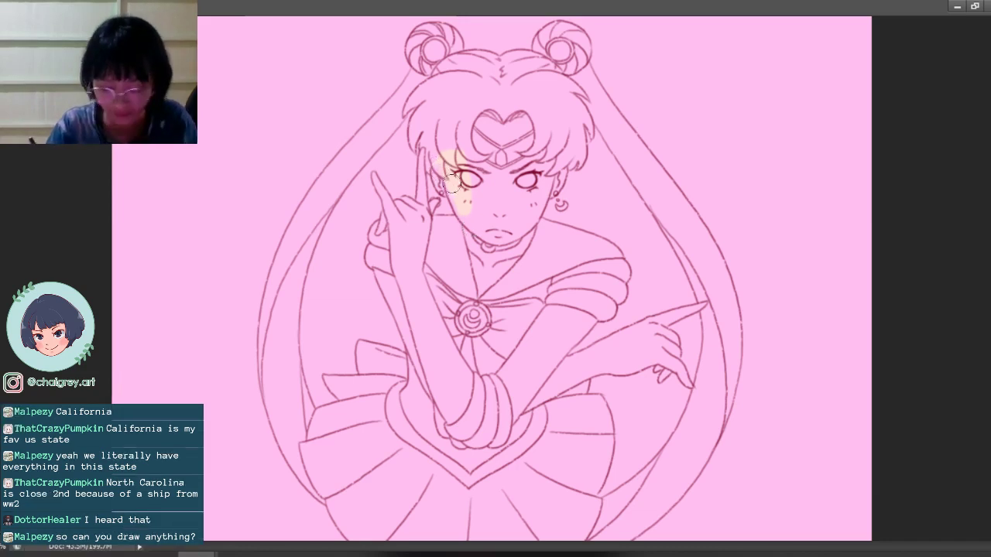
key("]")
key("]")
key("]")
key("]")
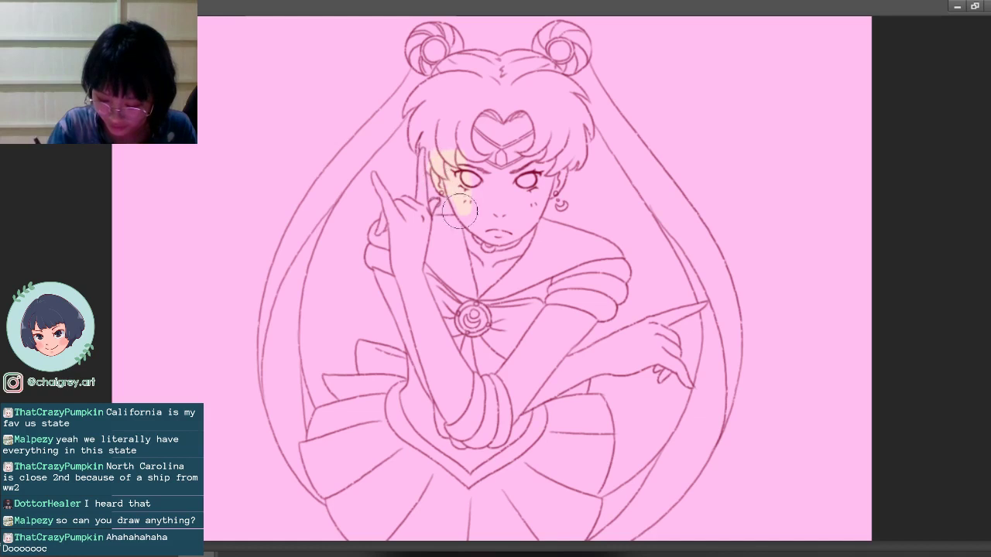
left_click_drag(454, 196, 474, 226)
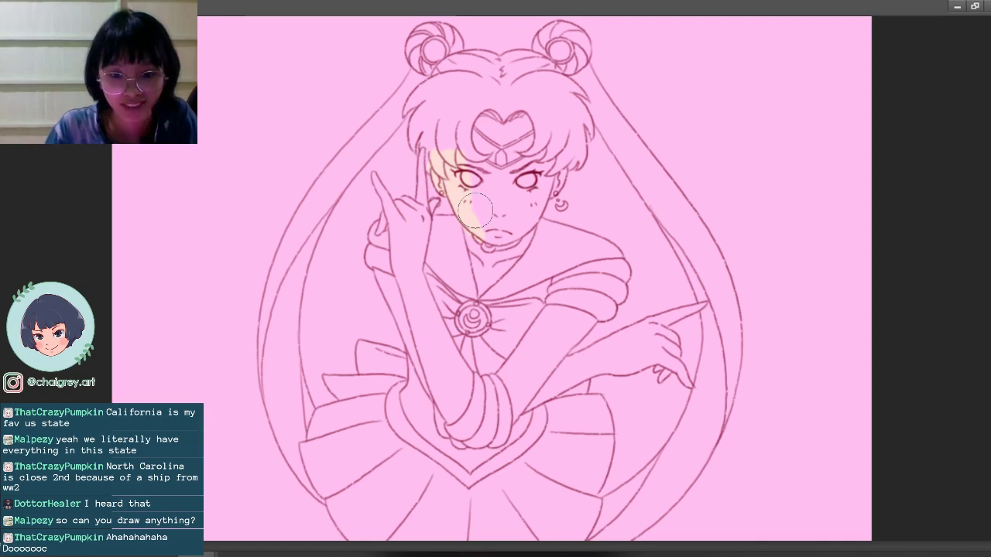
mouse_move(453, 144)
left_mouse_down()
mouse_move(505, 113)
mouse_move(510, 143)
mouse_move(525, 133)
mouse_move(506, 186)
mouse_move(485, 186)
mouse_move(480, 152)
mouse_move(506, 153)
mouse_move(510, 183)
mouse_move(534, 172)
mouse_move(543, 185)
mouse_move(558, 181)
mouse_move(564, 167)
mouse_move(554, 193)
mouse_move(543, 199)
mouse_move(541, 185)
mouse_move(513, 200)
mouse_move(509, 141)
mouse_move(549, 188)
mouse_move(528, 231)
mouse_move(546, 151)
left_mouse_up()
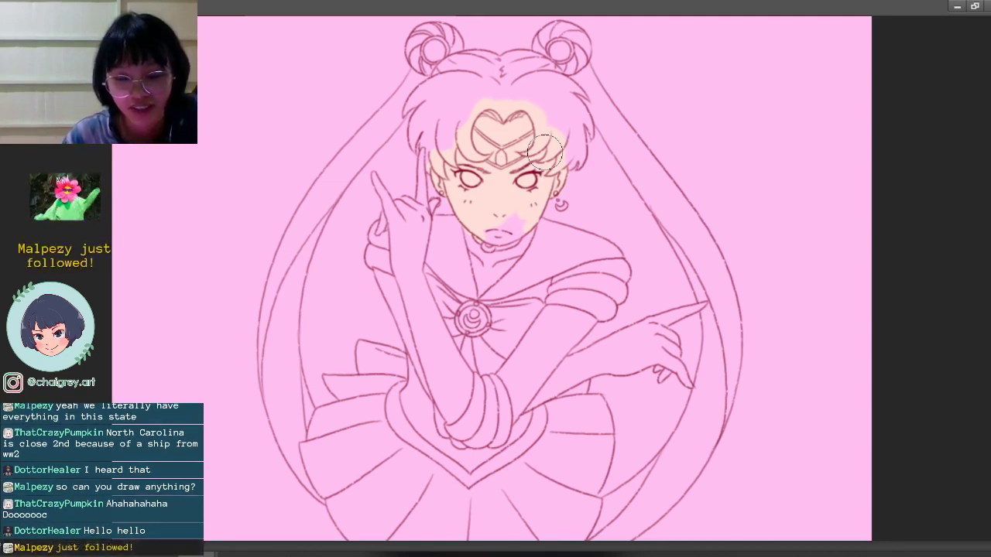
mouse_move(472, 229)
left_mouse_down()
mouse_move(463, 232)
mouse_move(480, 238)
mouse_move(470, 275)
mouse_move(483, 263)
mouse_move(480, 298)
mouse_move(500, 232)
mouse_move(540, 225)
mouse_move(505, 265)
left_mouse_up()
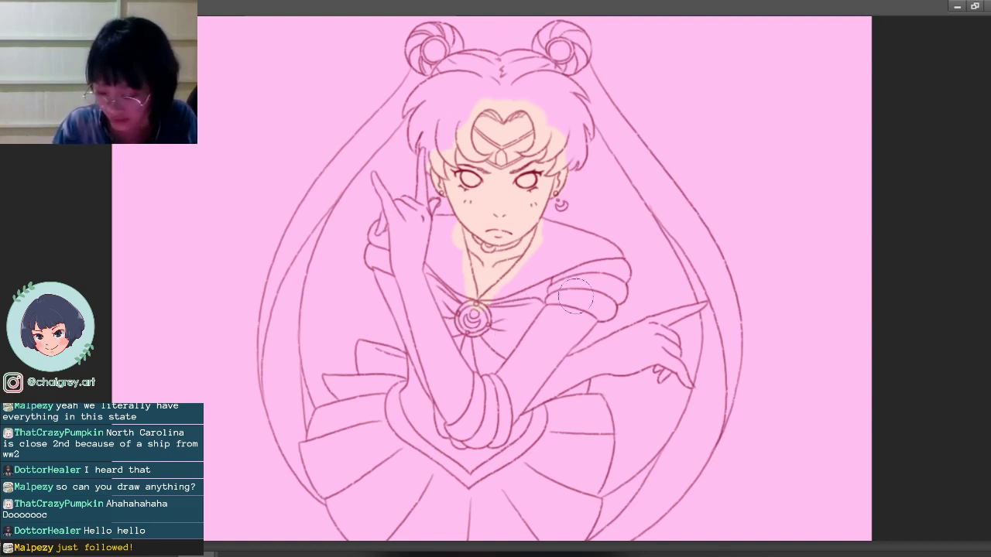
Step: Fill the bare upper parts of both arms between sleeve and glove with the pale peach skin colour
mouse_move(553, 306)
left_mouse_down()
mouse_move(548, 314)
mouse_move(565, 310)
mouse_move(559, 320)
mouse_move(585, 310)
mouse_move(564, 336)
mouse_move(583, 328)
mouse_move(561, 331)
left_mouse_up()
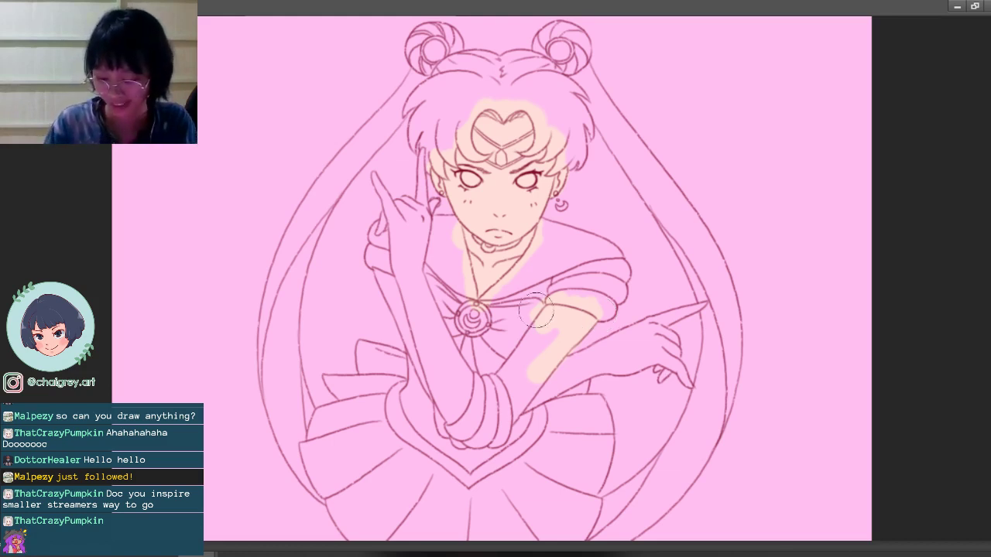
left_click_drag(548, 318, 518, 347)
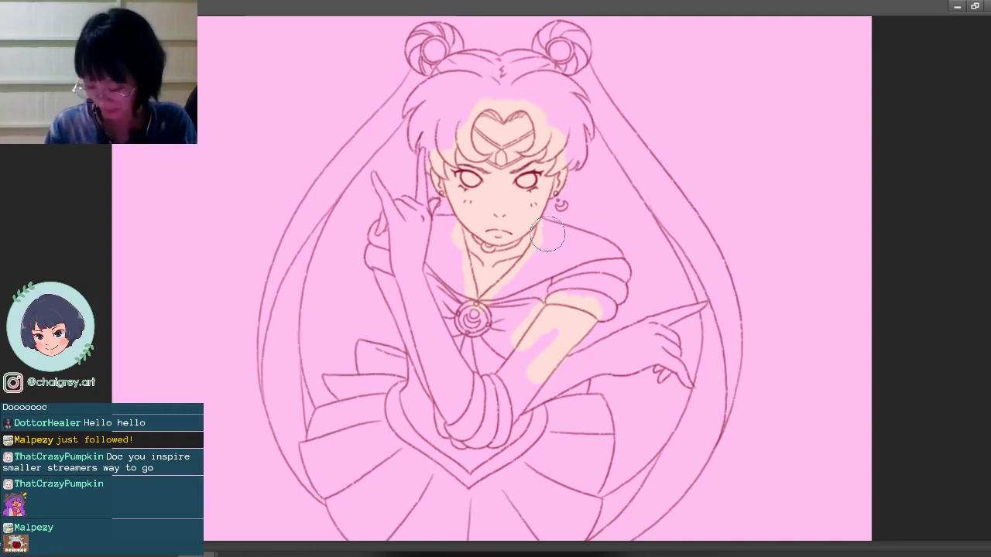
mouse_move(541, 328)
left_mouse_down()
mouse_move(525, 363)
mouse_move(552, 340)
mouse_move(525, 339)
mouse_move(516, 354)
mouse_move(508, 403)
mouse_move(518, 404)
mouse_move(507, 424)
mouse_move(530, 414)
mouse_move(503, 391)
left_mouse_up()
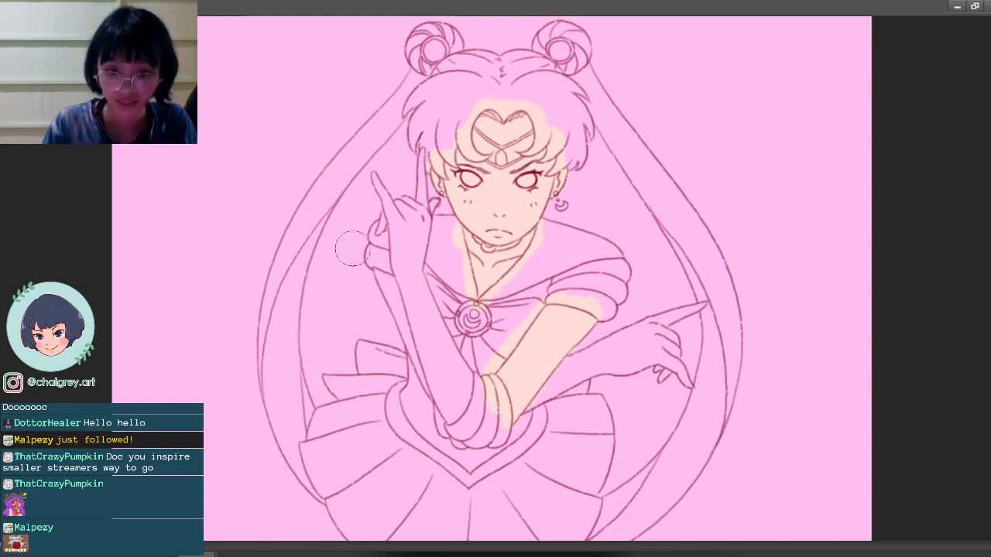
mouse_move(393, 279)
left_mouse_down()
mouse_move(392, 298)
mouse_move(374, 258)
mouse_move(380, 274)
left_mouse_up()
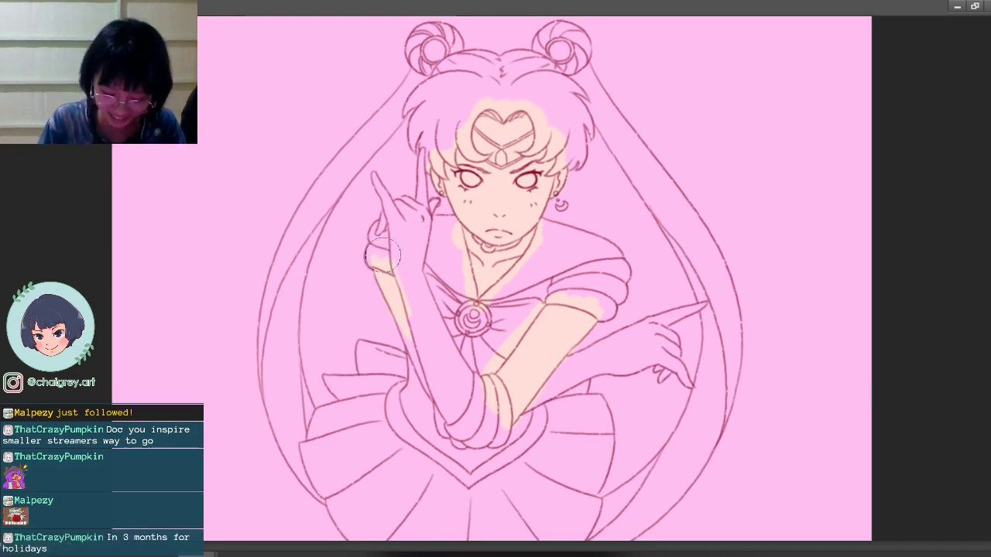
mouse_move(375, 267)
left_mouse_down()
mouse_move(367, 266)
mouse_move(416, 331)
mouse_move(422, 371)
mouse_move(410, 352)
mouse_move(426, 376)
mouse_move(405, 283)
mouse_move(409, 346)
left_mouse_up()
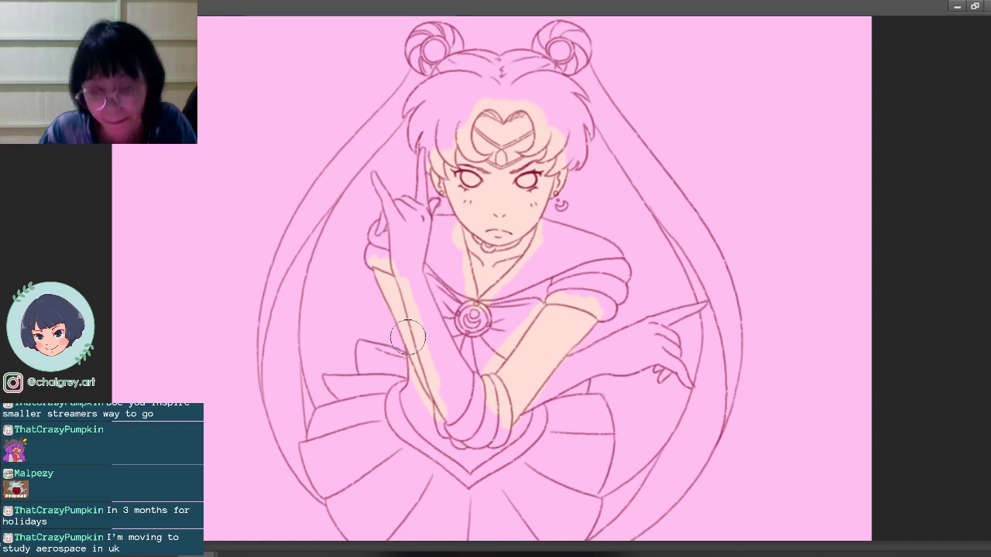
Step: Paint the raised hand's outer finger and thumb area and the puffed sleeve behind it in pale bluish white
key("space")
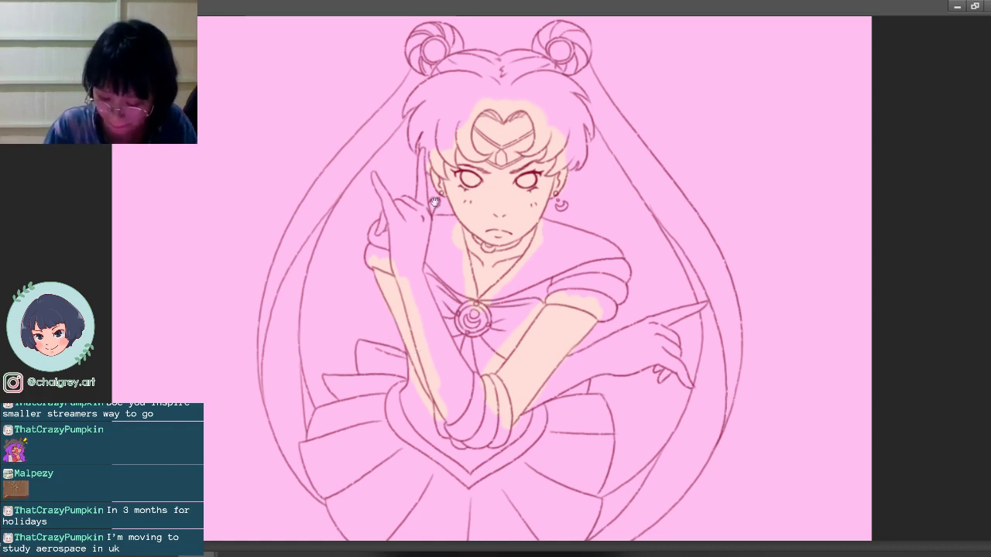
scroll(434, 321, "down", 5)
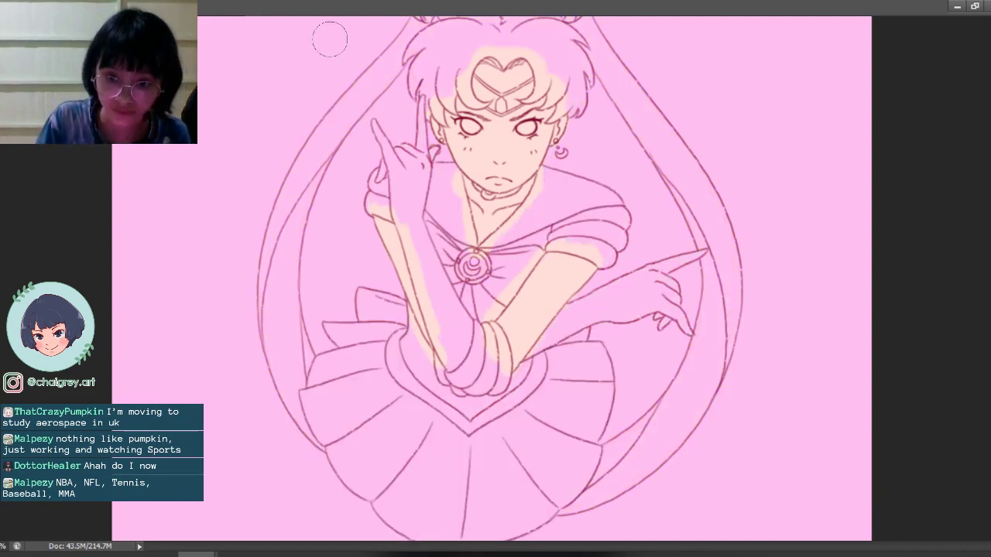
mouse_move(377, 122)
left_mouse_down()
mouse_move(385, 145)
mouse_move(374, 119)
mouse_move(397, 172)
mouse_move(382, 143)
mouse_move(394, 164)
mouse_move(410, 141)
left_mouse_up()
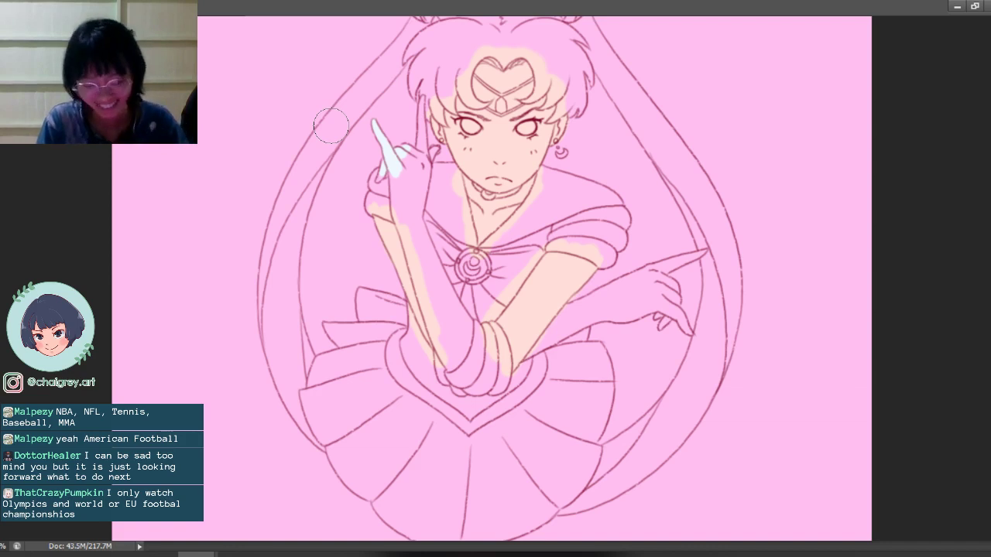
left_click_drag(388, 178, 378, 178)
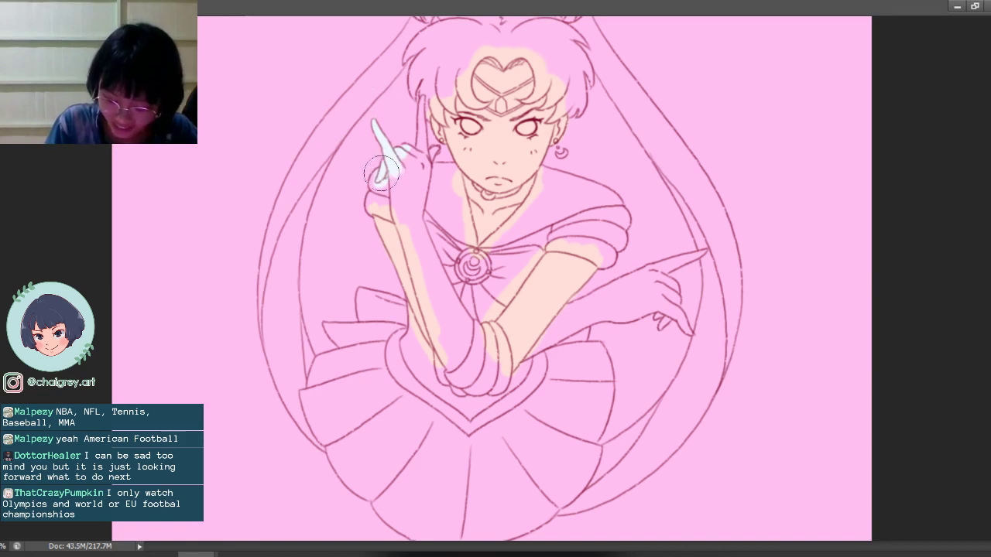
mouse_move(377, 180)
left_mouse_down()
mouse_move(380, 171)
mouse_move(372, 204)
mouse_move(375, 194)
left_mouse_up()
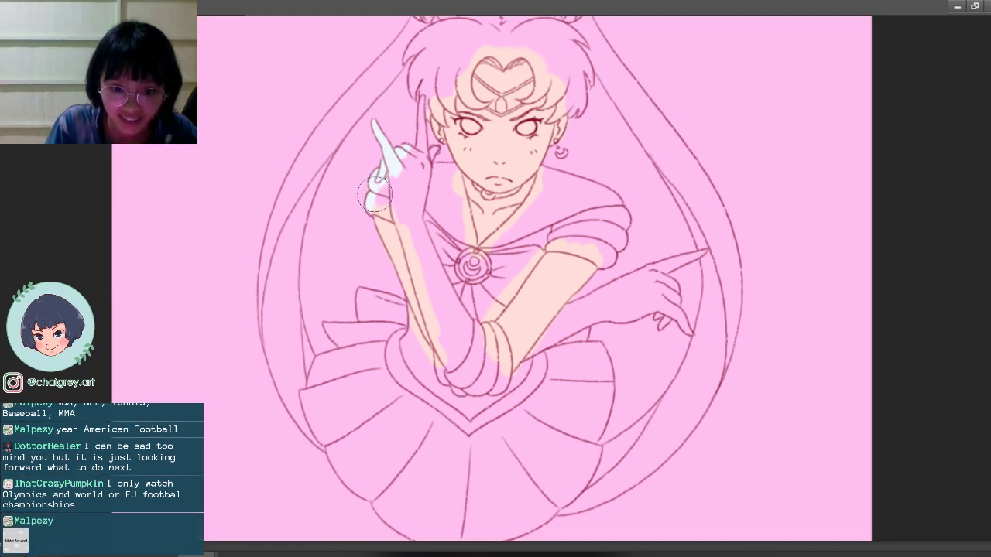
mouse_move(369, 206)
left_mouse_down()
mouse_move(371, 216)
mouse_move(391, 177)
mouse_move(397, 193)
mouse_move(380, 218)
mouse_move(378, 185)
mouse_move(379, 220)
mouse_move(375, 207)
mouse_move(384, 220)
mouse_move(393, 210)
mouse_move(387, 200)
left_mouse_up()
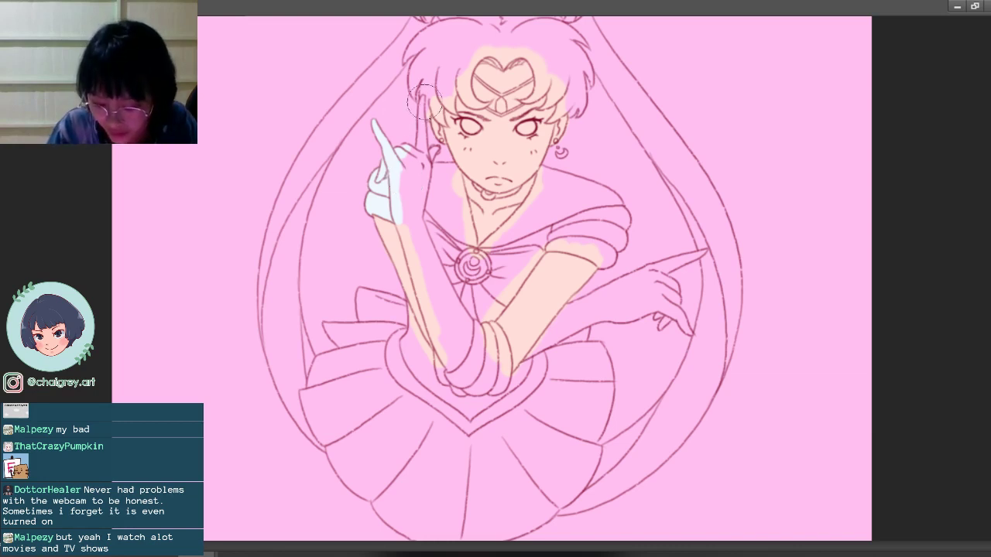
Step: Fill the rest of the raised gloved hand and wrist and the bodice strip below the collar with bluish white
mouse_move(422, 99)
left_mouse_down()
mouse_move(418, 147)
mouse_move(405, 148)
mouse_move(418, 170)
mouse_move(425, 125)
mouse_move(426, 163)
left_mouse_up()
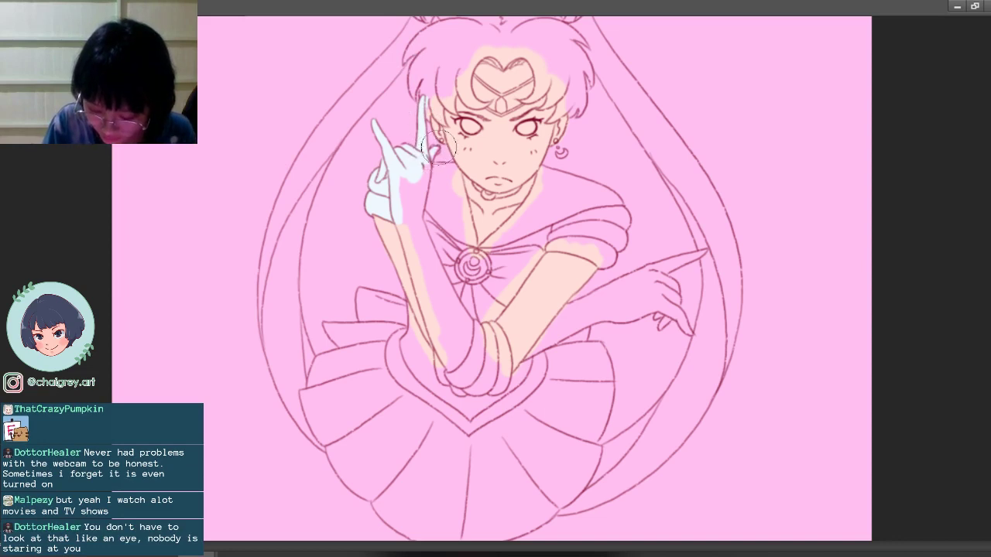
left_click_drag(438, 151, 421, 183)
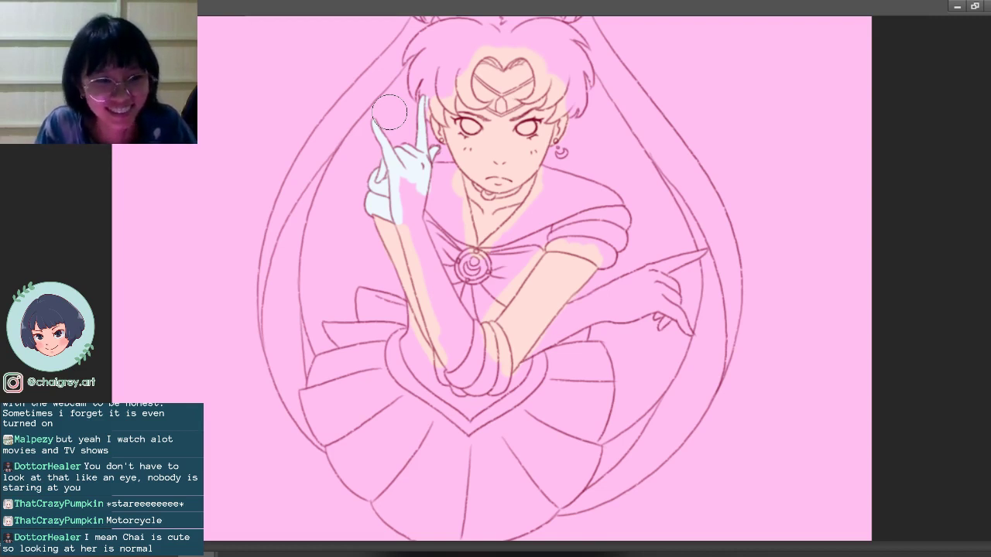
mouse_move(398, 155)
left_mouse_down()
mouse_move(414, 202)
mouse_move(428, 182)
mouse_move(416, 164)
left_mouse_up()
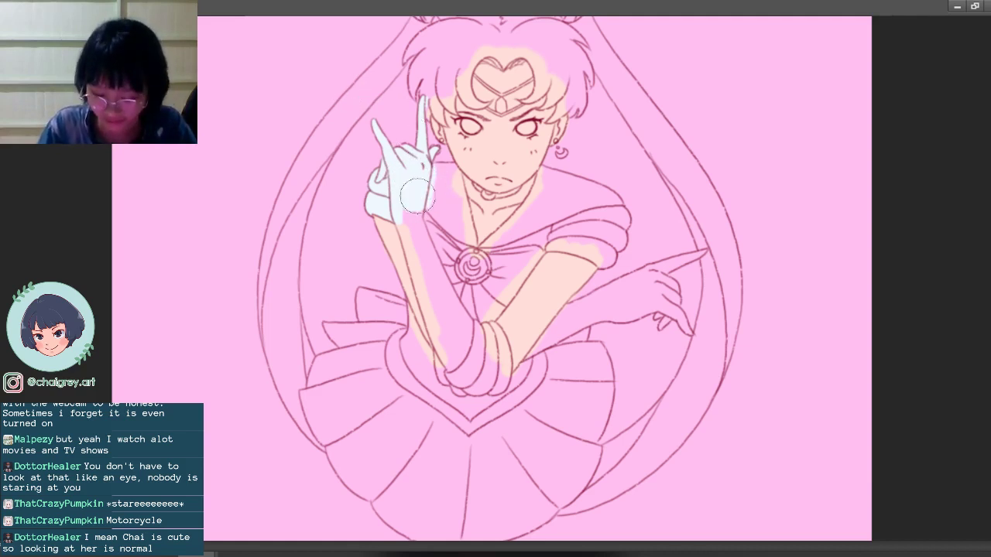
mouse_move(404, 221)
left_mouse_down()
mouse_move(407, 239)
mouse_move(397, 222)
mouse_move(424, 215)
left_mouse_up()
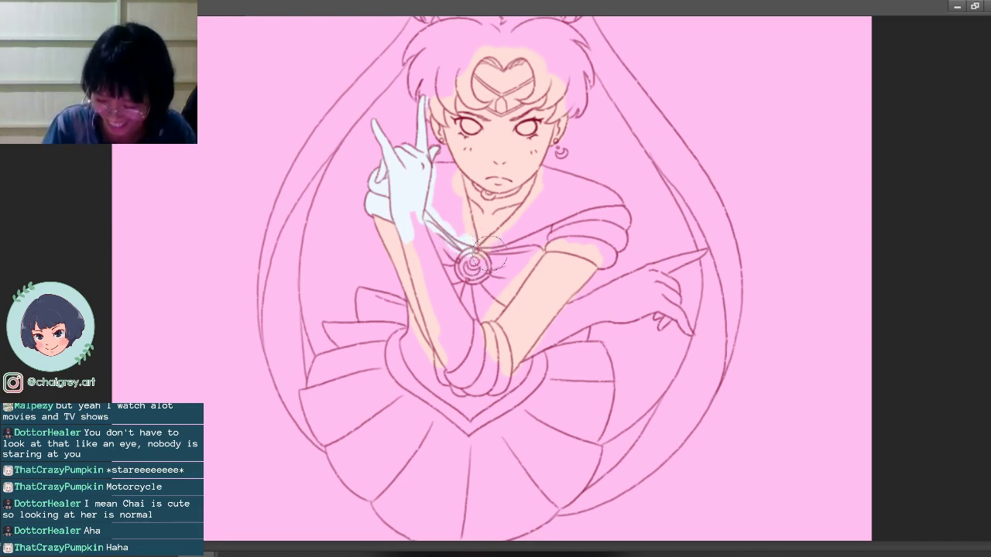
mouse_move(484, 249)
left_mouse_down()
mouse_move(517, 235)
mouse_move(520, 249)
mouse_move(549, 223)
left_mouse_up()
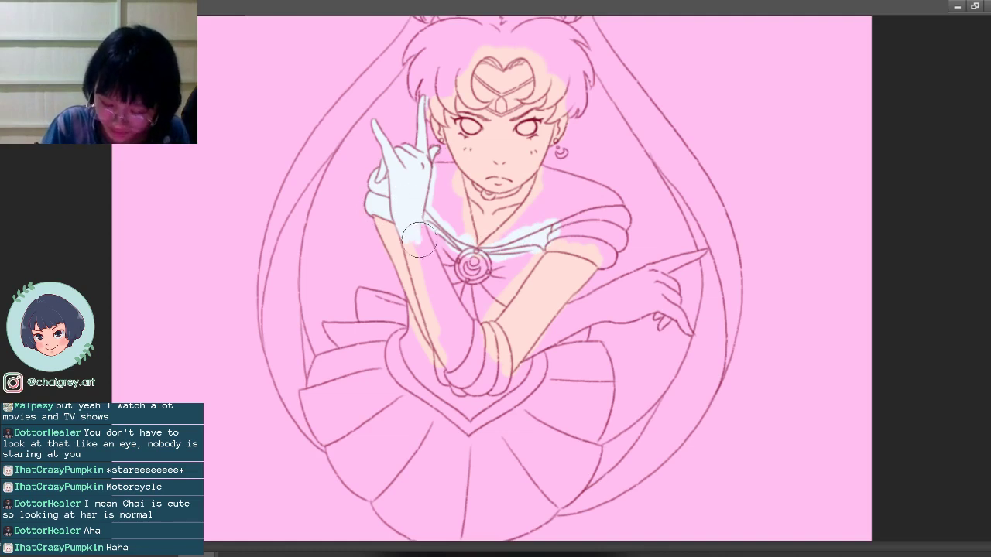
mouse_move(407, 249)
left_mouse_down()
mouse_move(401, 231)
mouse_move(422, 279)
mouse_move(420, 232)
mouse_move(435, 263)
mouse_move(424, 255)
left_mouse_up()
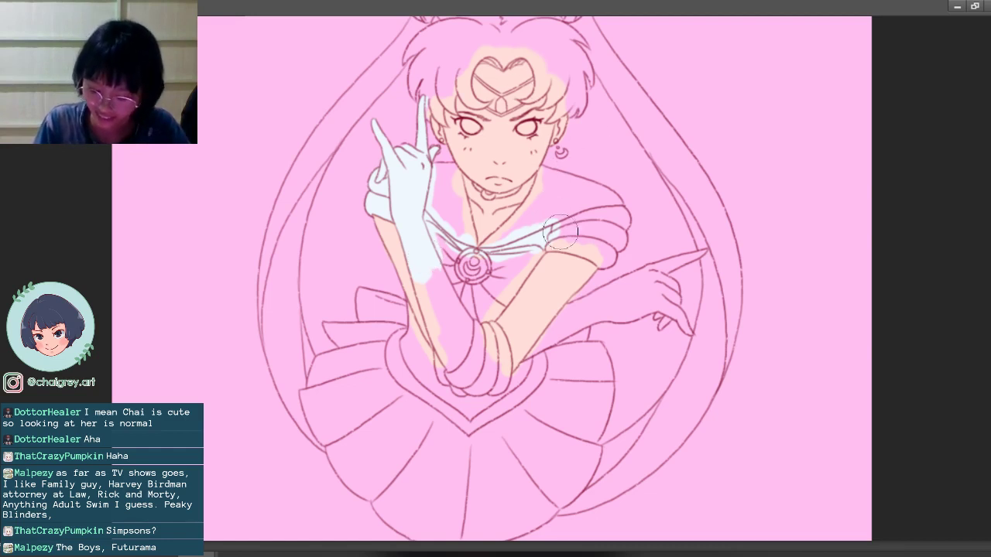
Step: Fill the layered puffed sleeve on the shoulder of the outstretched arm with bluish white, redoing the stroke on its lowest fold
mouse_move(574, 212)
left_mouse_down()
mouse_move(592, 203)
mouse_move(577, 221)
mouse_move(600, 209)
mouse_move(613, 222)
mouse_move(625, 193)
left_mouse_up()
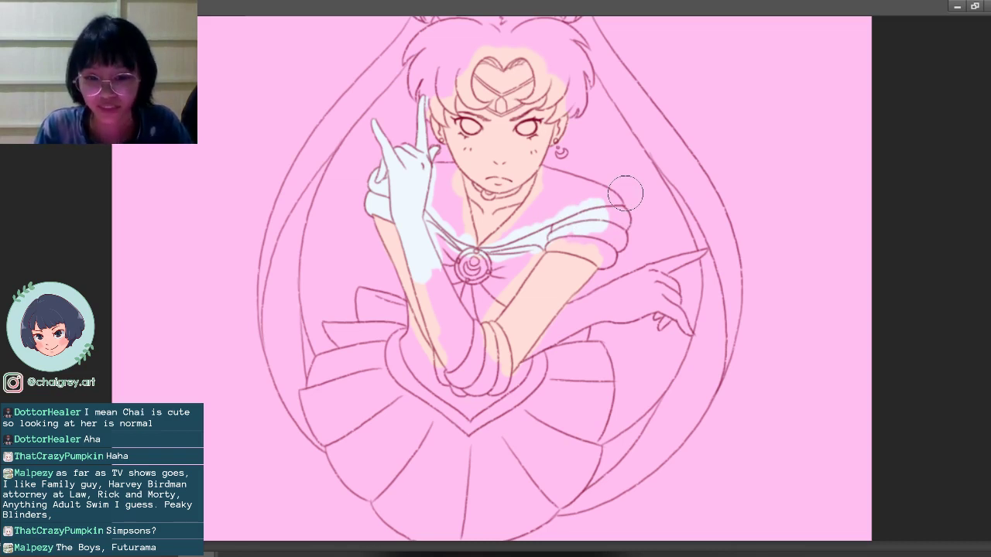
mouse_move(625, 193)
left_mouse_down()
mouse_move(608, 208)
mouse_move(611, 218)
mouse_move(615, 204)
mouse_move(617, 217)
mouse_move(624, 210)
mouse_move(617, 224)
mouse_move(628, 229)
mouse_move(624, 207)
mouse_move(629, 224)
mouse_move(588, 223)
mouse_move(546, 245)
mouse_move(577, 248)
mouse_move(591, 210)
left_mouse_up()
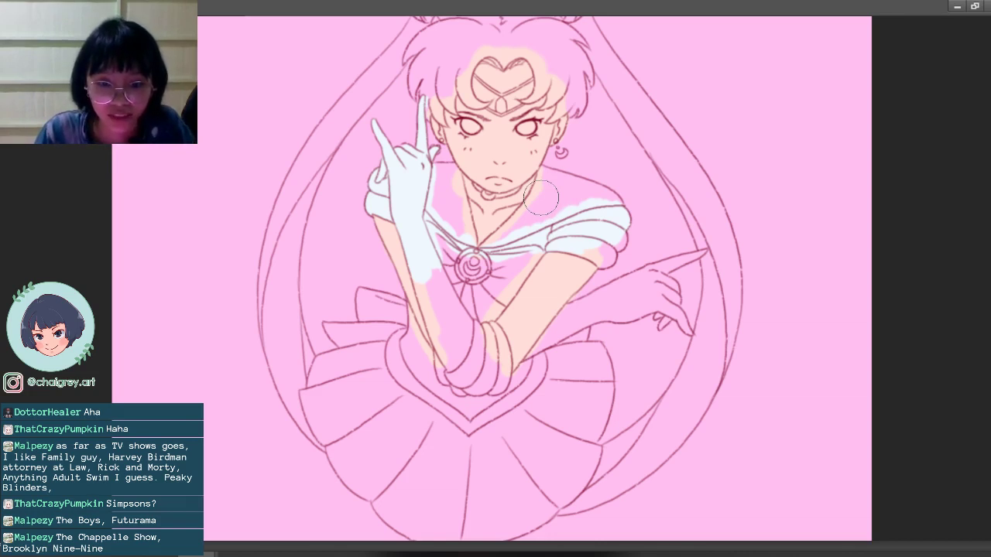
mouse_move(580, 251)
left_mouse_down()
mouse_move(600, 253)
mouse_move(582, 252)
mouse_move(580, 240)
left_mouse_up()
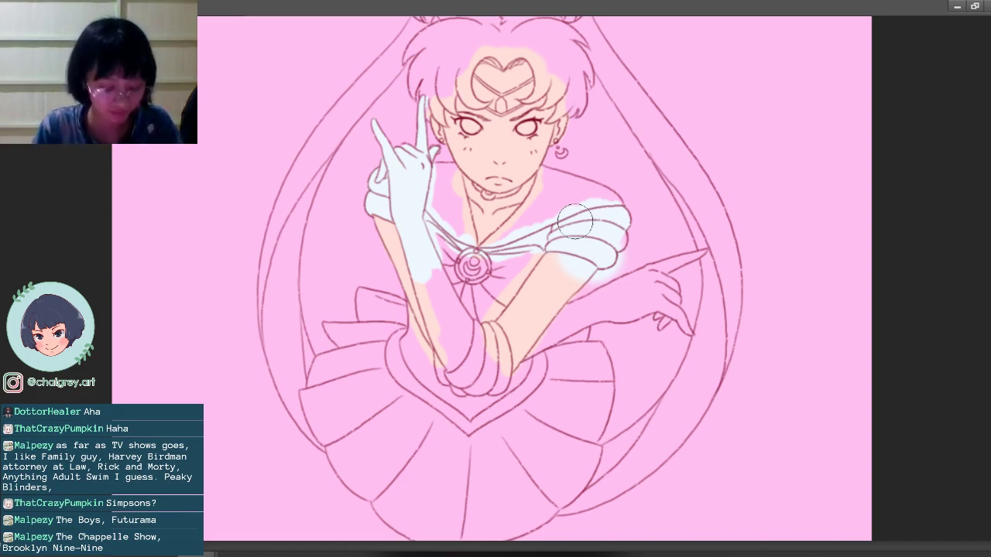
key("ctrl+z")
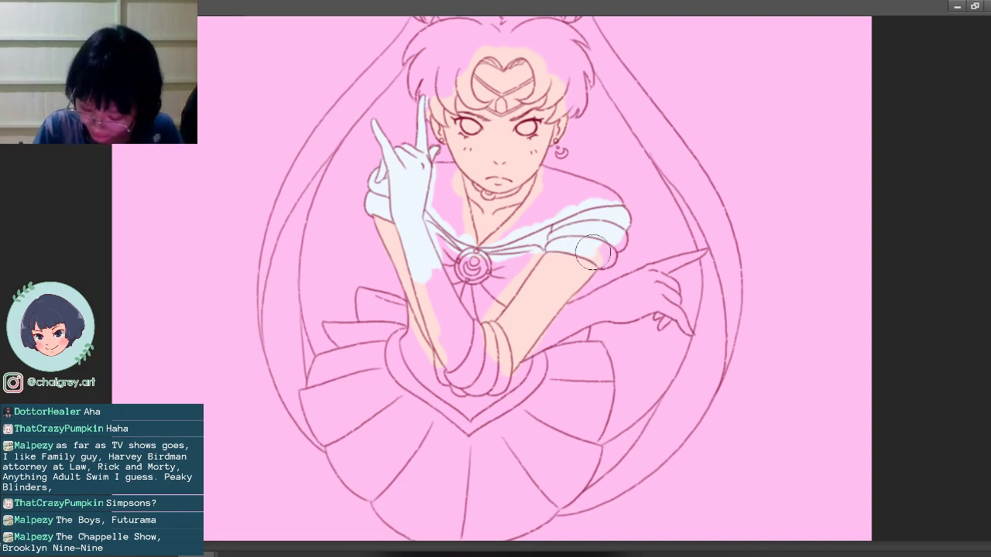
mouse_move(576, 251)
left_mouse_down()
mouse_move(601, 243)
mouse_move(590, 256)
mouse_move(606, 247)
mouse_move(615, 261)
left_mouse_up()
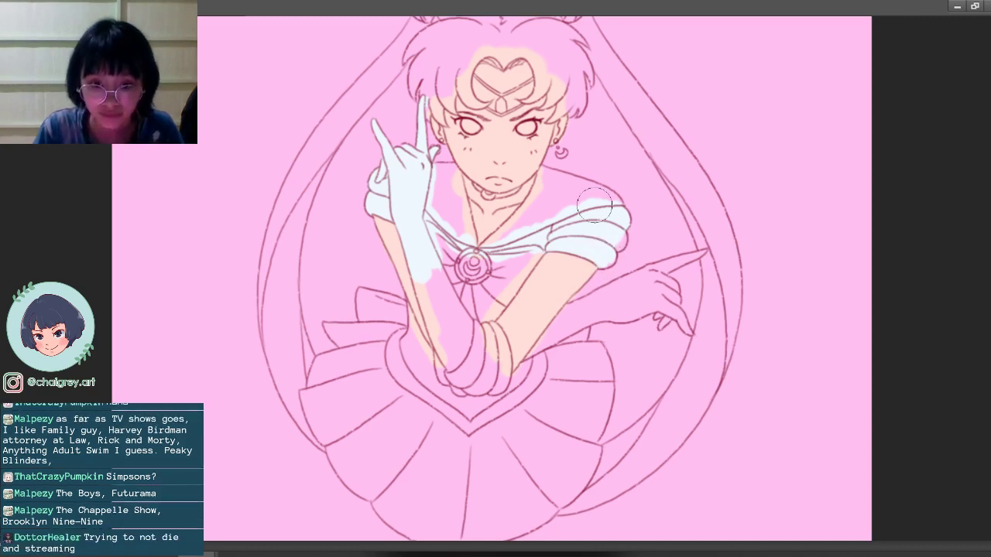
left_click_drag(620, 256, 613, 259)
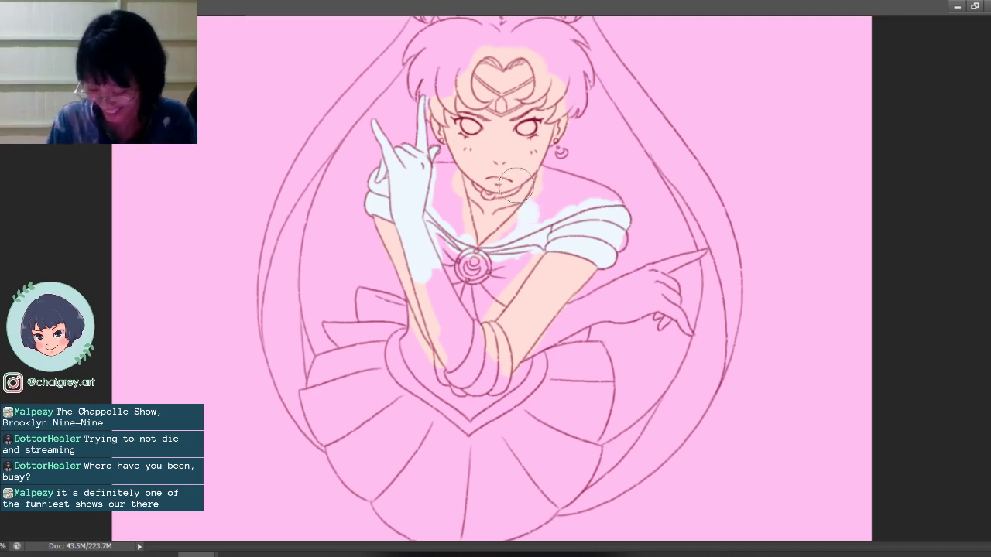
Step: Fill the outstretched arm's long glove with bluish white, from the forearm to the fingertips
mouse_move(542, 341)
left_mouse_down()
mouse_move(570, 308)
mouse_move(524, 360)
left_mouse_up()
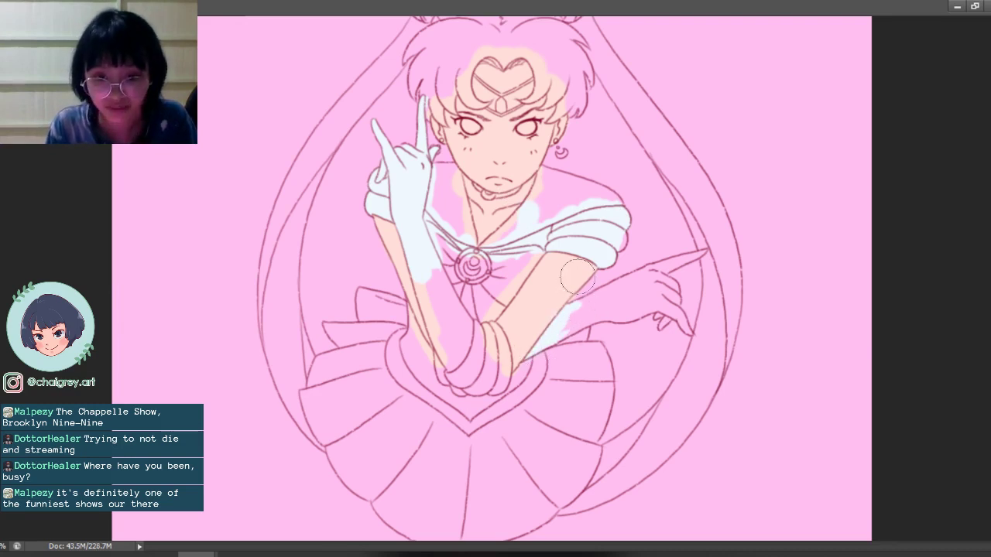
left_click_drag(572, 319, 596, 308)
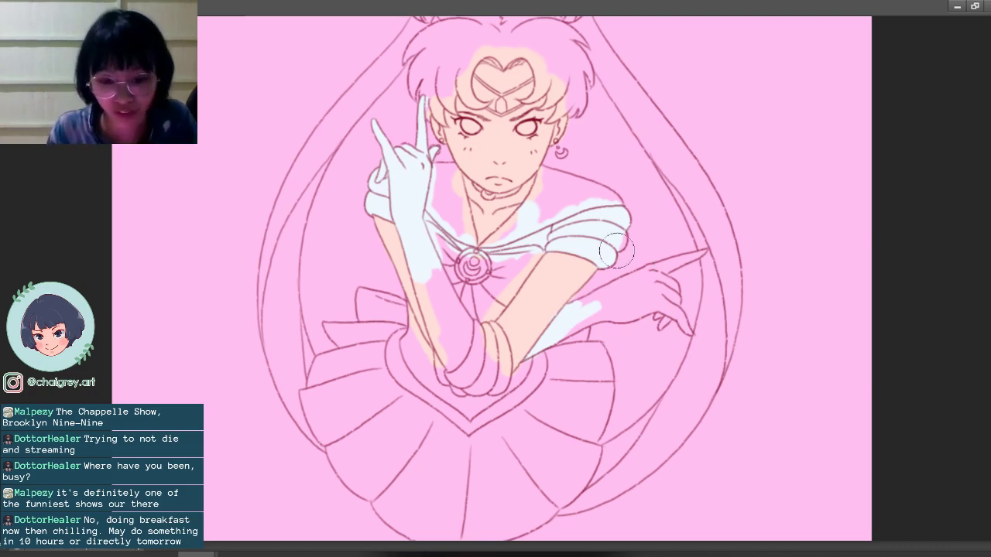
left_click_drag(580, 313, 595, 307)
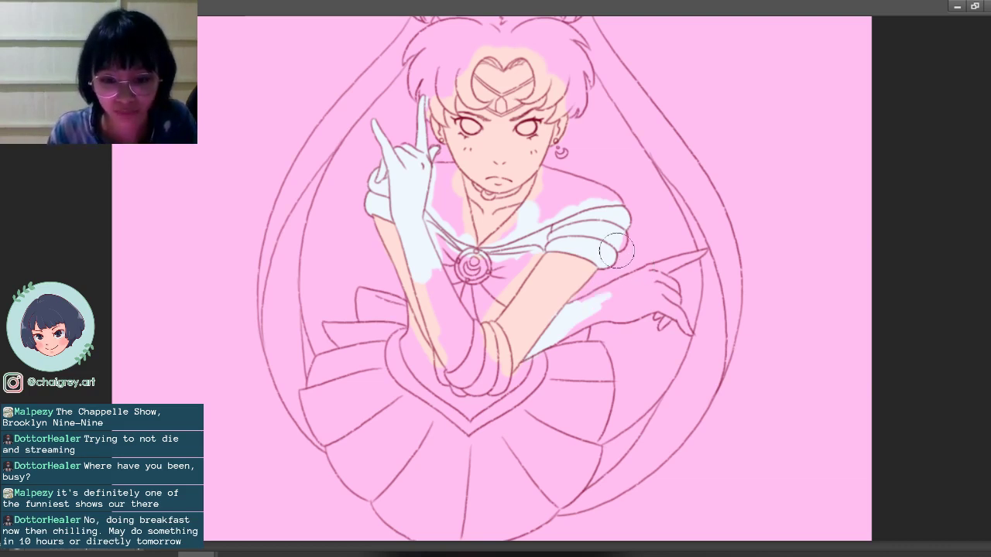
mouse_move(576, 305)
left_mouse_down()
mouse_move(701, 252)
mouse_move(643, 285)
mouse_move(676, 285)
mouse_move(674, 299)
left_mouse_up()
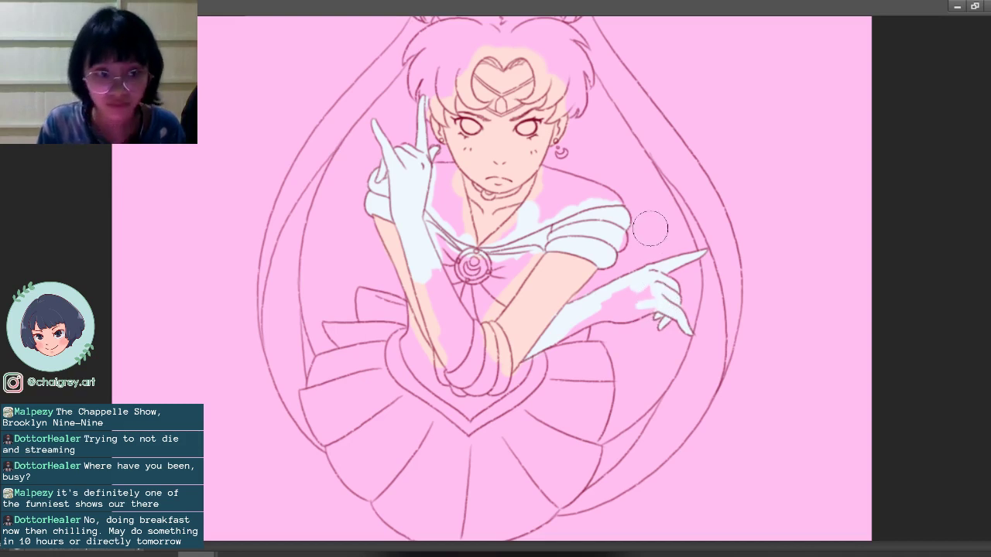
mouse_move(642, 286)
left_mouse_down()
mouse_move(623, 294)
mouse_move(626, 304)
mouse_move(656, 304)
mouse_move(631, 317)
mouse_move(643, 309)
mouse_move(589, 311)
mouse_move(559, 335)
mouse_move(632, 308)
mouse_move(596, 315)
mouse_move(607, 318)
left_mouse_up()
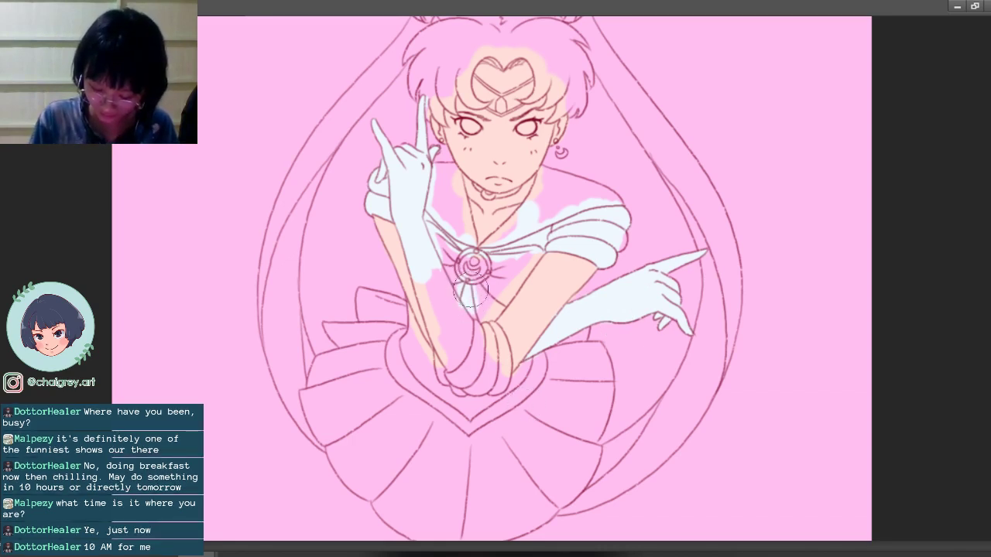
Step: Fill the raised arm's long glove down to the elbow and the V-shaped waistband with bluish white
mouse_move(412, 271)
left_mouse_down()
mouse_move(432, 323)
mouse_move(436, 265)
mouse_move(453, 293)
mouse_move(440, 348)
mouse_move(428, 323)
mouse_move(443, 359)
mouse_move(459, 363)
mouse_move(464, 321)
mouse_move(473, 325)
mouse_move(460, 287)
mouse_move(480, 280)
mouse_move(482, 313)
left_mouse_up()
scroll(481, 313, "down", 4)
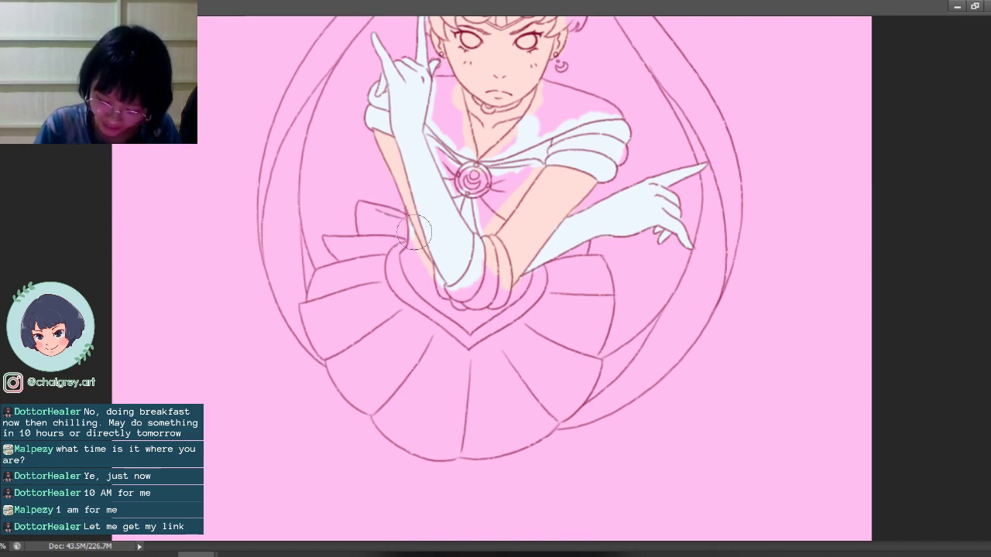
mouse_move(408, 225)
left_mouse_down()
mouse_move(430, 267)
mouse_move(412, 233)
mouse_move(390, 257)
mouse_move(409, 300)
mouse_move(408, 263)
mouse_move(463, 324)
mouse_move(440, 330)
mouse_move(462, 333)
mouse_move(475, 298)
mouse_move(488, 339)
mouse_move(523, 313)
mouse_move(537, 290)
mouse_move(505, 285)
mouse_move(536, 273)
left_mouse_up()
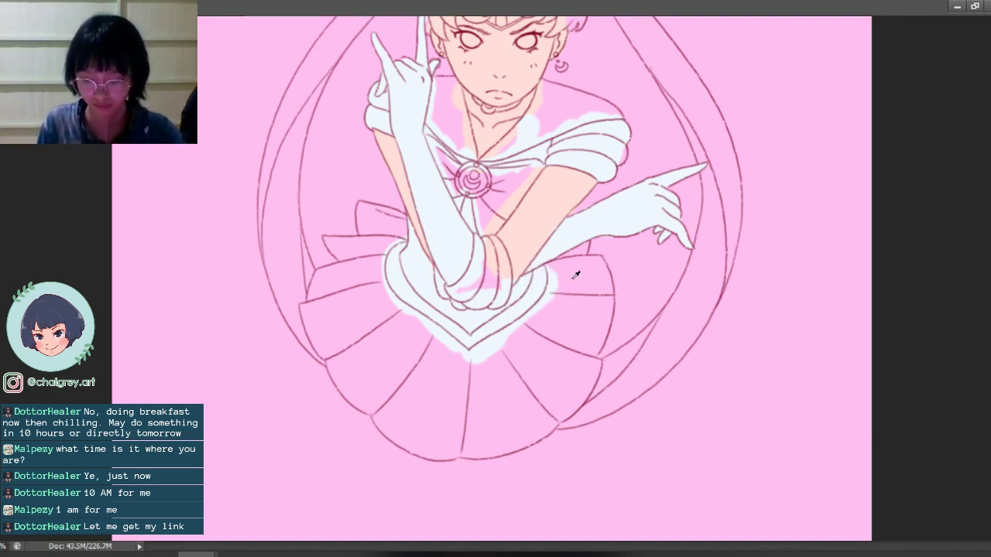
Step: Paint the round ornaments on both hair buns in bluish white
key("ctrl+0")
key("ctrl+plus")
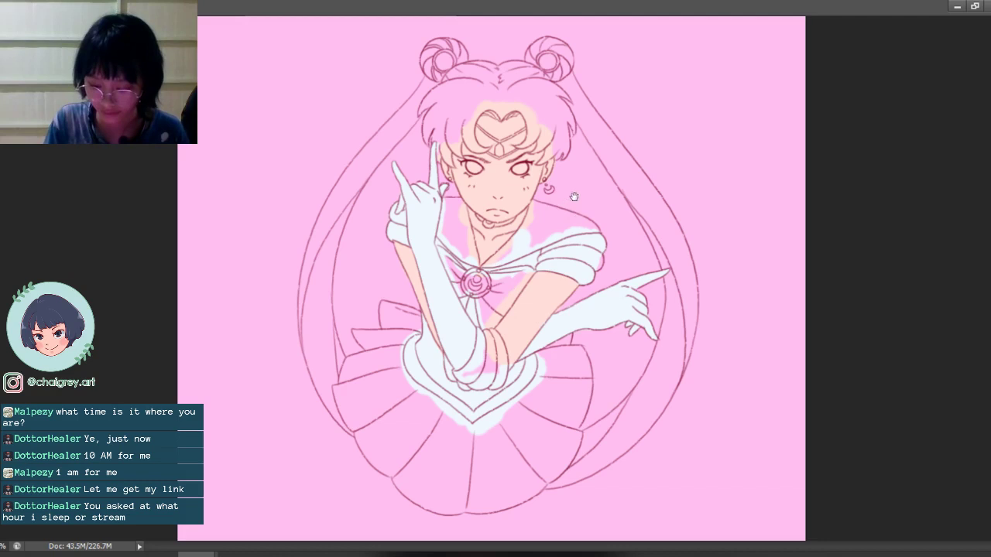
mouse_move(573, 250)
left_mouse_down()
mouse_move(592, 298)
mouse_move(607, 216)
left_mouse_up()
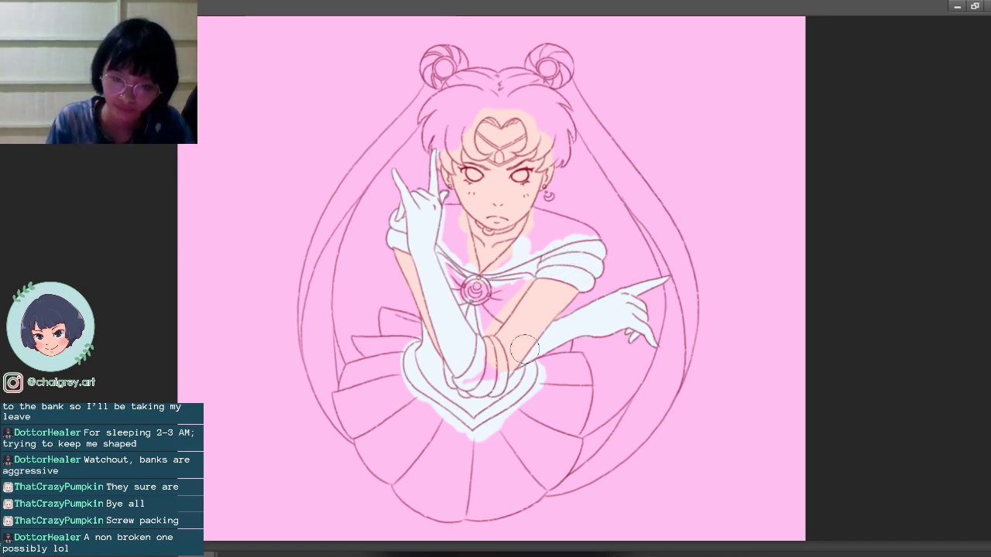
mouse_move(542, 389)
left_mouse_down()
mouse_move(542, 405)
mouse_move(542, 357)
mouse_move(515, 361)
left_mouse_up()
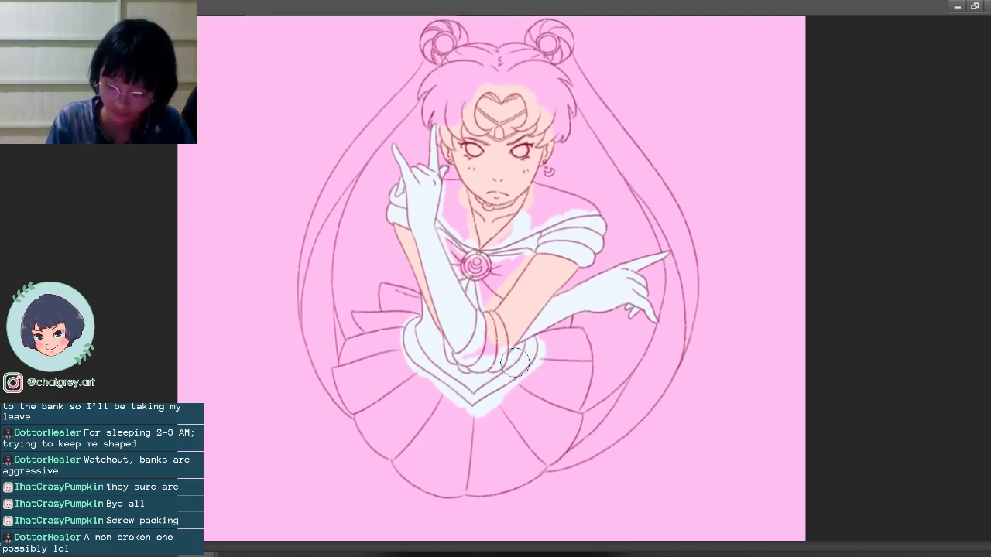
mouse_move(583, 328)
left_mouse_down()
mouse_move(579, 350)
mouse_move(585, 339)
left_mouse_up()
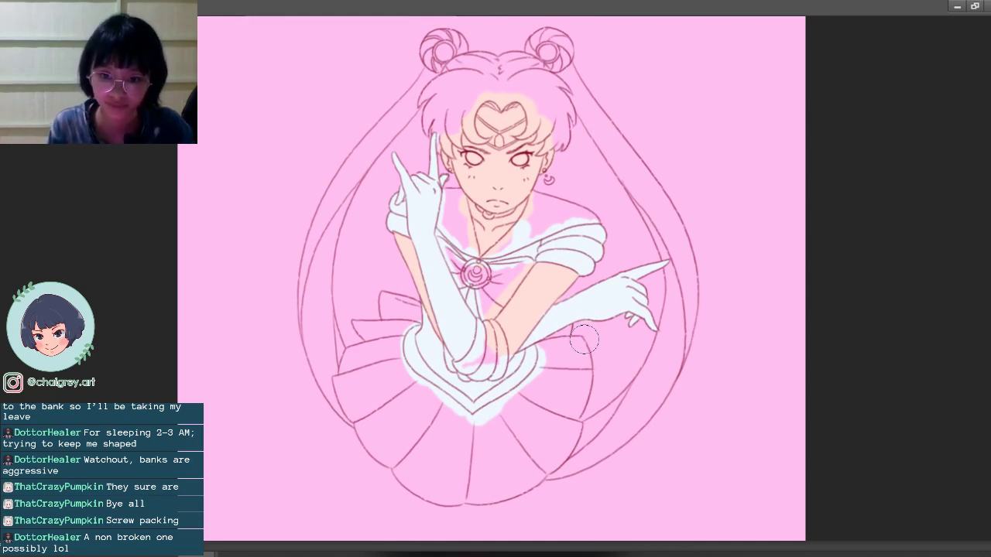
mouse_move(585, 339)
left_mouse_down()
mouse_move(613, 349)
mouse_move(612, 390)
mouse_move(616, 360)
left_mouse_up()
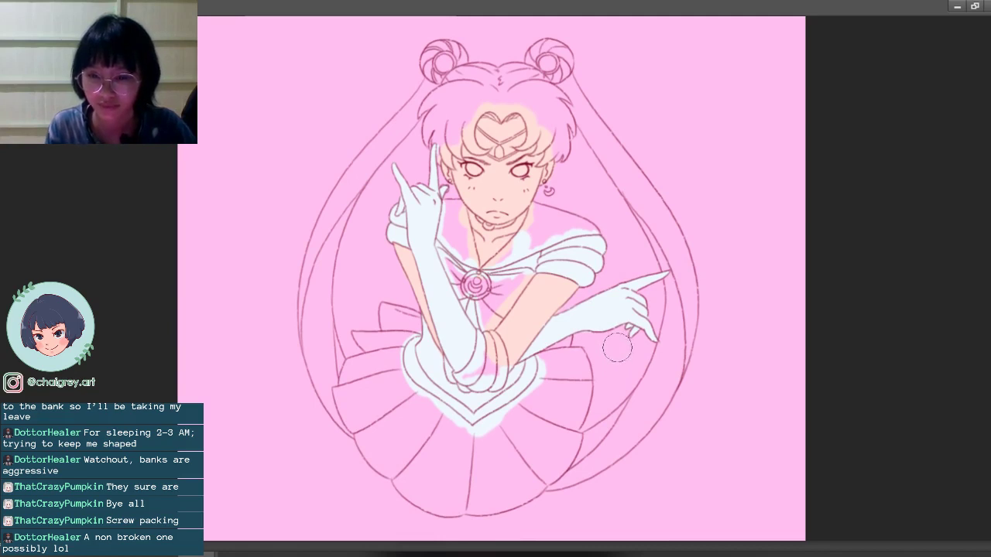
mouse_move(440, 69)
left_mouse_down()
mouse_move(440, 59)
mouse_move(454, 63)
mouse_move(448, 69)
left_mouse_up()
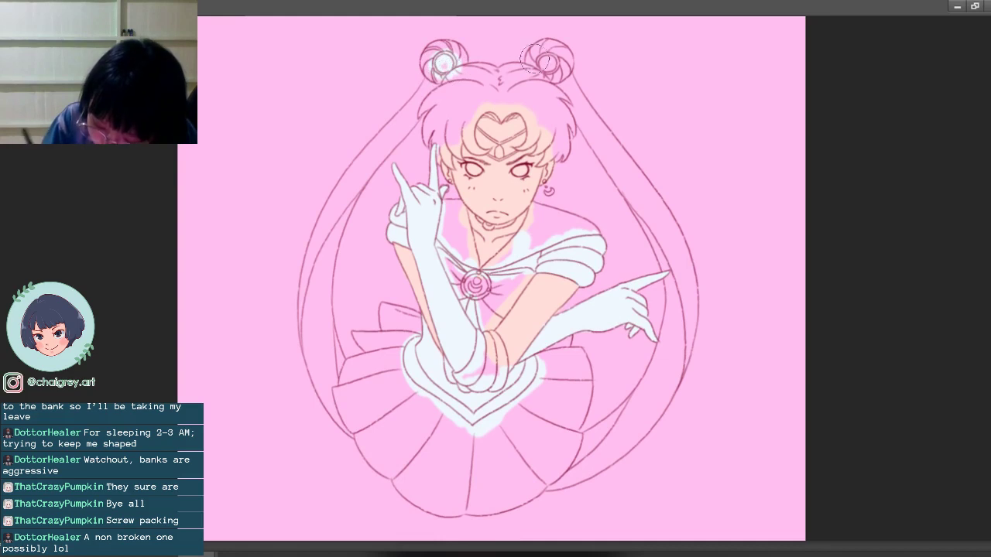
mouse_move(545, 61)
left_mouse_down()
mouse_move(542, 71)
mouse_move(556, 63)
mouse_move(553, 71)
mouse_move(544, 62)
left_mouse_up()
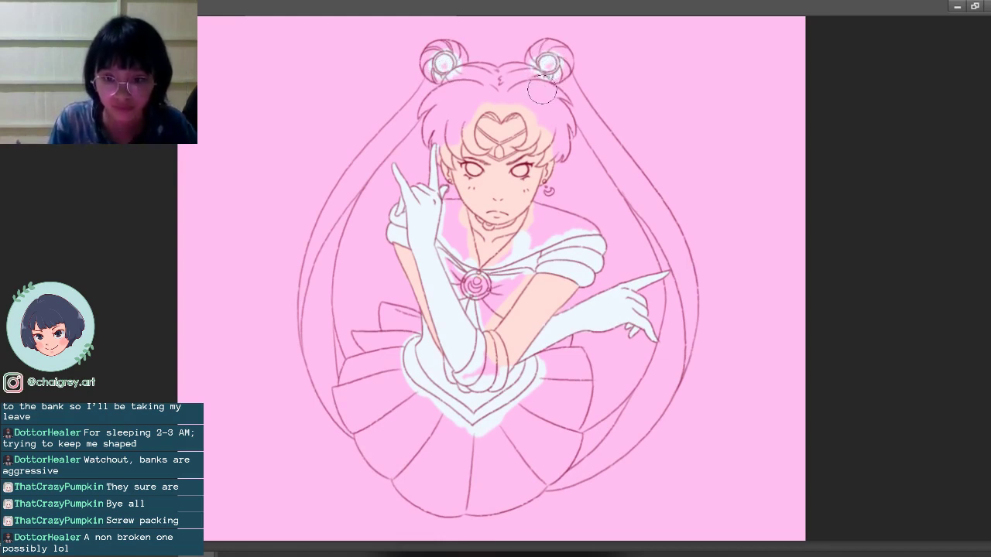
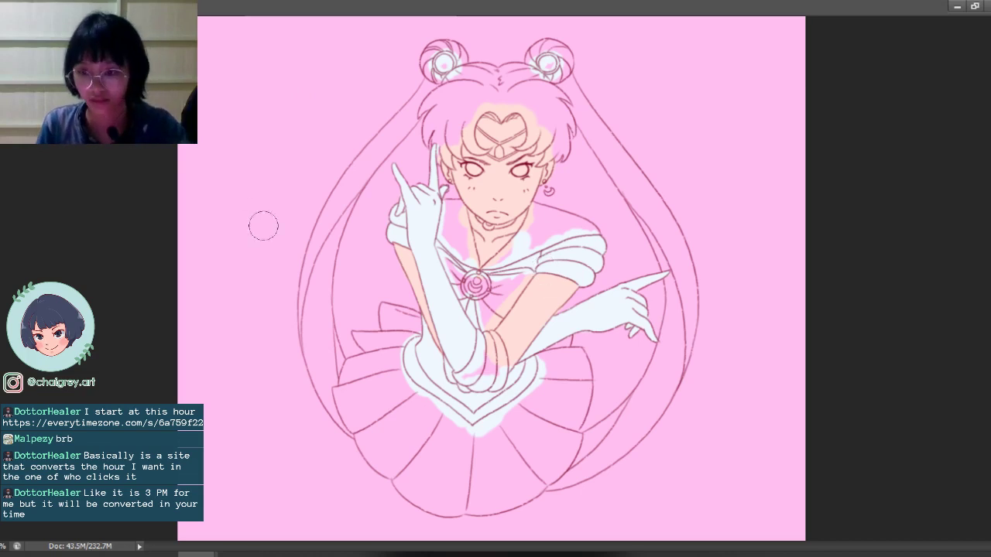
Step: Refer to the earlier full-colour version for the blue and fill the collar half beside the raised hand with it
key("ctrl+z")
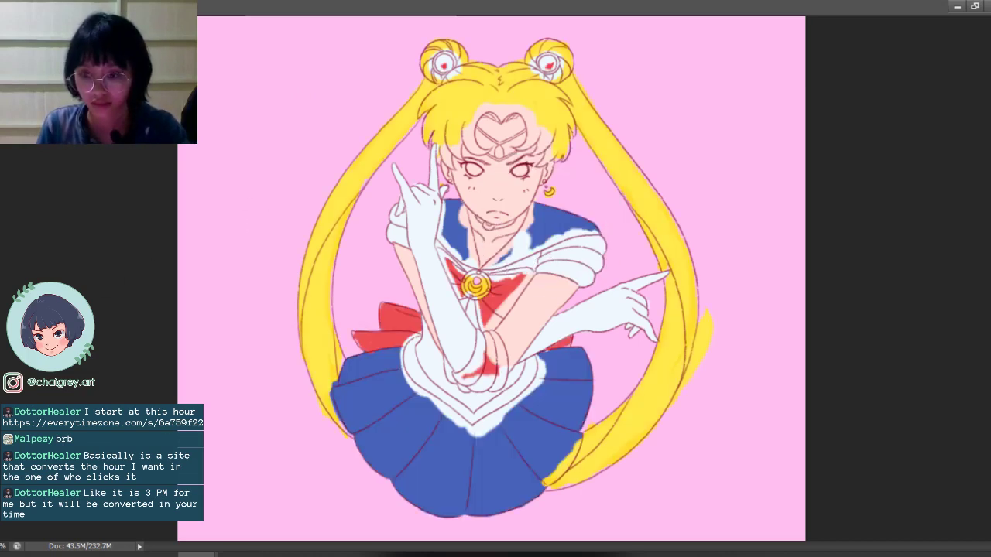
key("ctrl+z")
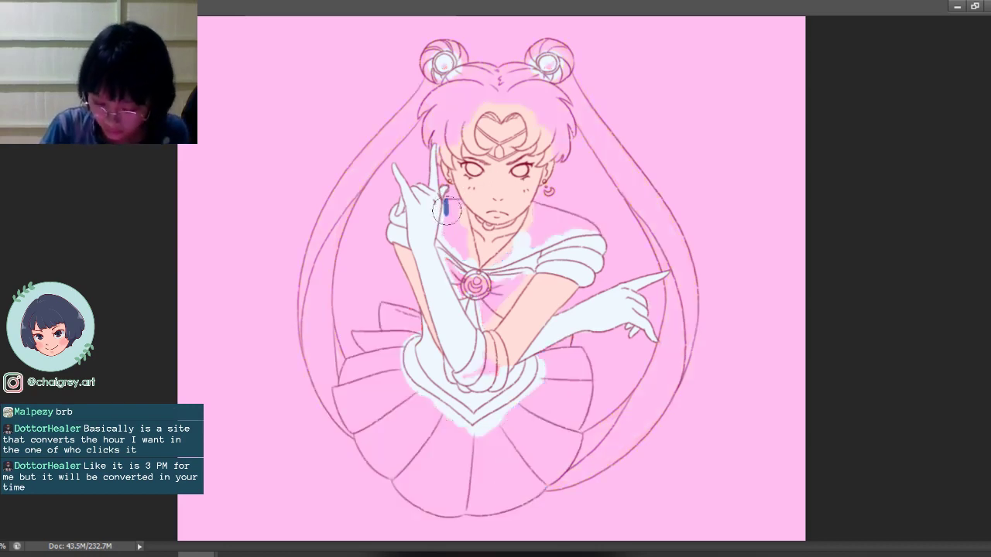
mouse_move(443, 204)
left_mouse_down()
mouse_move(462, 203)
mouse_move(447, 225)
mouse_move(443, 206)
mouse_move(438, 235)
mouse_move(447, 245)
mouse_move(468, 230)
mouse_move(463, 207)
left_mouse_up()
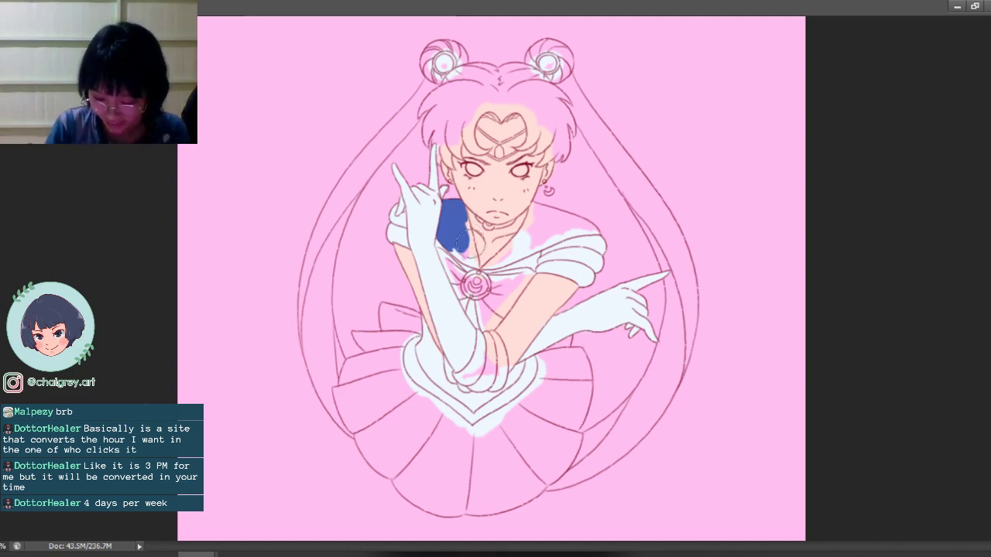
mouse_move(463, 206)
left_mouse_down()
mouse_move(477, 250)
mouse_move(462, 259)
mouse_move(449, 247)
mouse_move(460, 257)
mouse_move(466, 247)
mouse_move(476, 256)
mouse_move(463, 267)
mouse_move(475, 265)
left_mouse_up()
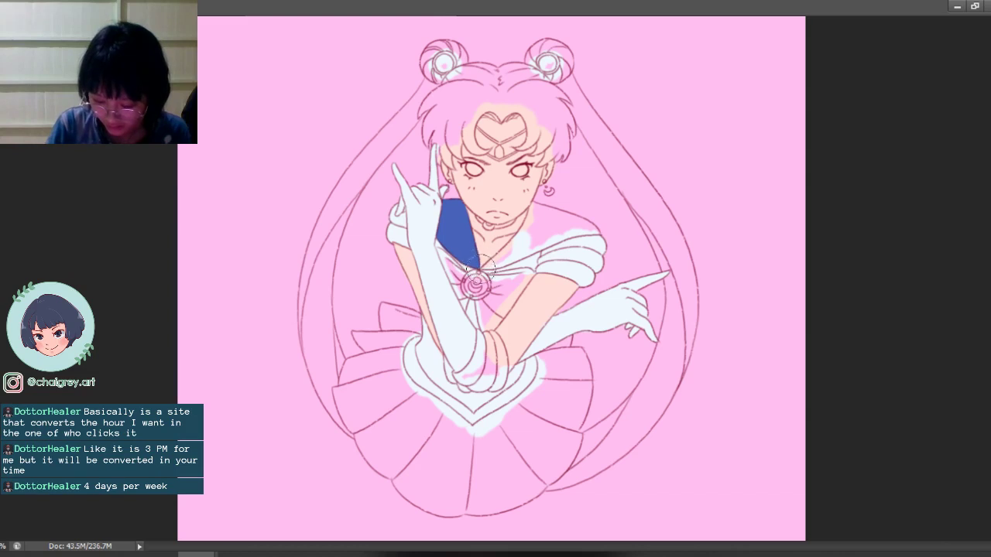
Step: Fill the collar half over the outstretched arm's shoulder with blue, from the neckline point to the puffed sleeve
mouse_move(485, 266)
left_mouse_down()
mouse_move(495, 237)
mouse_move(505, 253)
mouse_move(494, 257)
mouse_move(529, 230)
mouse_move(507, 247)
mouse_move(534, 203)
mouse_move(520, 238)
mouse_move(537, 205)
mouse_move(553, 209)
mouse_move(536, 203)
mouse_move(573, 221)
mouse_move(542, 223)
mouse_move(531, 192)
mouse_move(547, 203)
mouse_move(538, 219)
mouse_move(530, 213)
mouse_move(529, 238)
mouse_move(521, 200)
left_mouse_up()
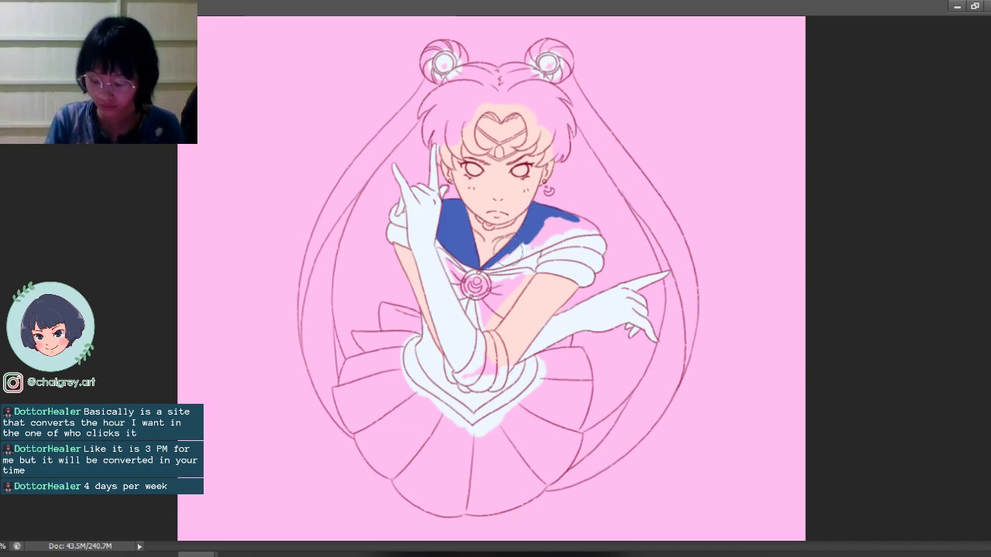
mouse_move(492, 263)
left_mouse_down()
mouse_move(485, 267)
mouse_move(499, 268)
mouse_move(486, 268)
left_mouse_up()
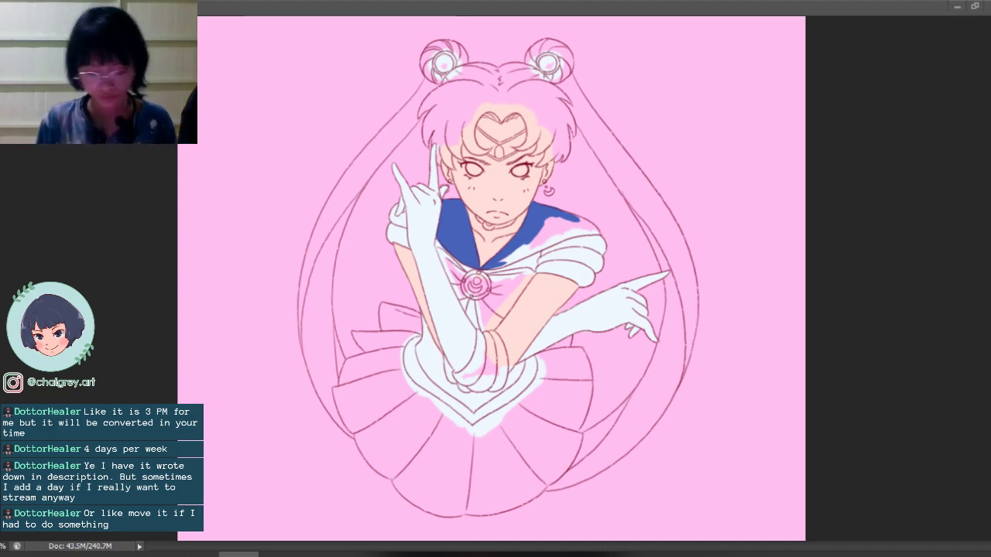
left_click(515, 249)
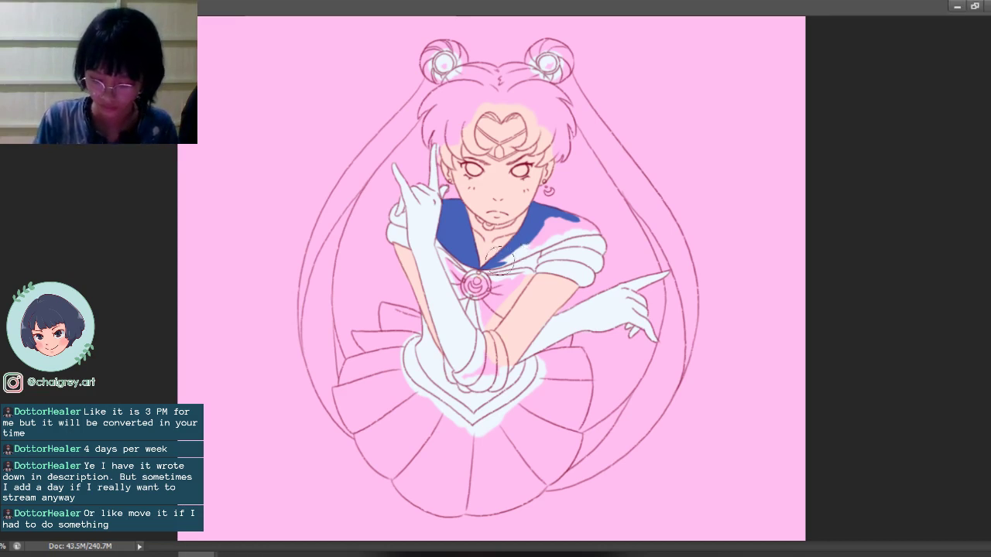
mouse_move(507, 259)
left_mouse_down()
mouse_move(553, 218)
mouse_move(568, 219)
mouse_move(519, 241)
mouse_move(534, 229)
mouse_move(572, 232)
mouse_move(506, 265)
mouse_move(559, 237)
mouse_move(512, 258)
mouse_move(551, 244)
mouse_move(537, 247)
mouse_move(573, 219)
mouse_move(560, 214)
mouse_move(577, 223)
mouse_move(558, 212)
mouse_move(577, 221)
mouse_move(581, 239)
mouse_move(581, 209)
mouse_move(573, 220)
mouse_move(595, 229)
left_mouse_up()
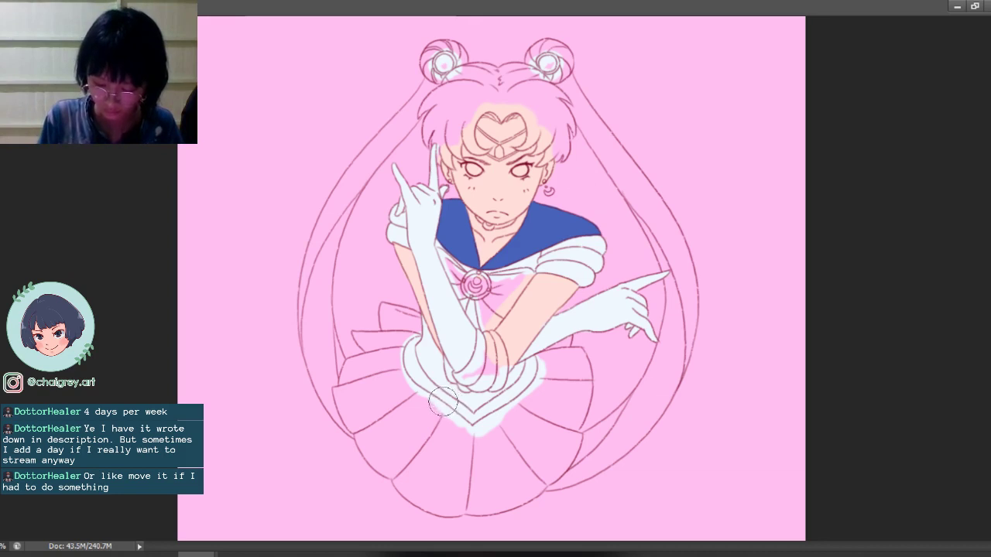
Step: Paint the skirt's upper and outer edge on the raised arm's side in blue, redoing the misplaced strokes
mouse_move(350, 361)
left_mouse_down()
mouse_move(345, 369)
mouse_move(373, 357)
left_mouse_up()
key("ctrl+z")
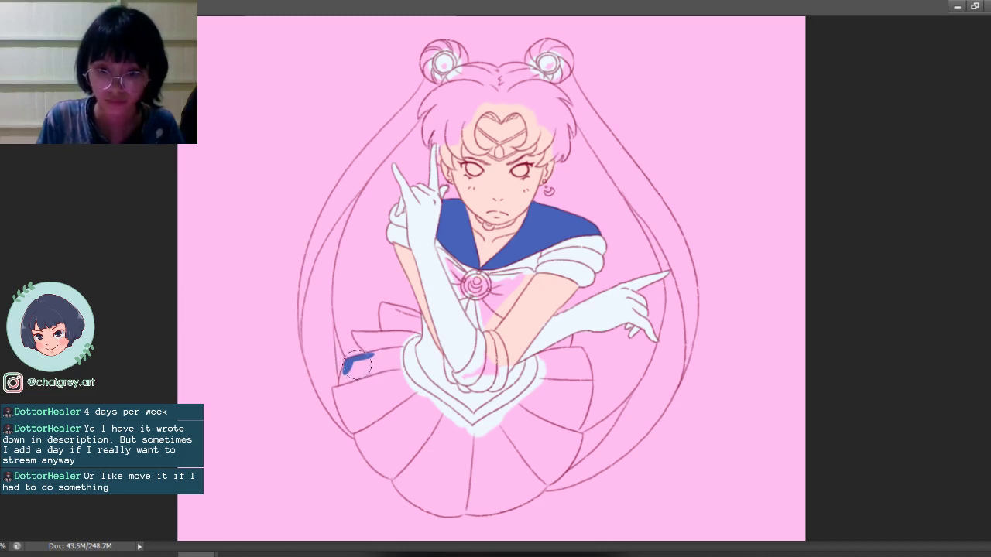
mouse_move(353, 361)
left_mouse_down()
mouse_move(404, 349)
mouse_move(347, 364)
mouse_move(342, 405)
mouse_move(336, 390)
mouse_move(344, 411)
left_mouse_up()
key("ctrl+z")
key("ctrl+z")
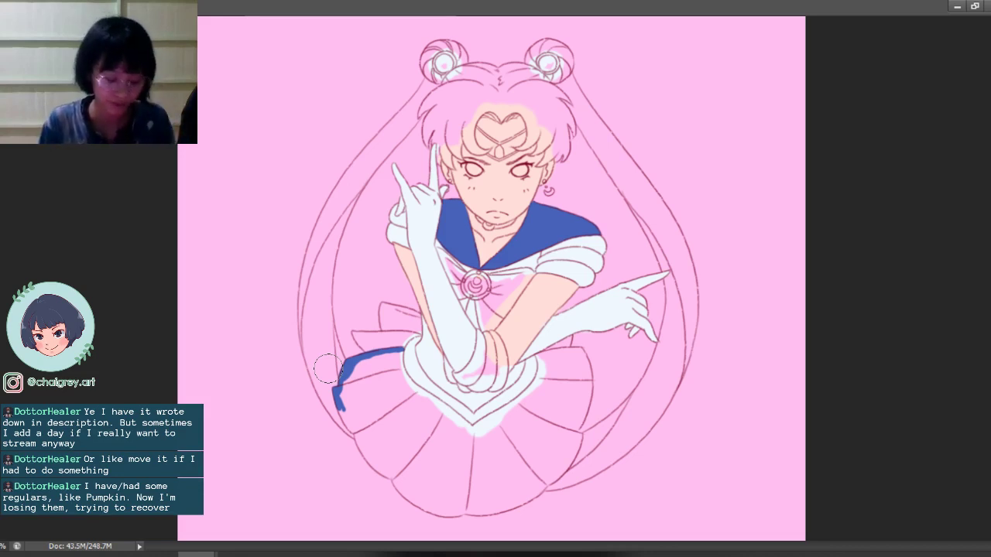
Step: Fill the skirt pleats from the raised arm's side to the centre front with blue and edge the rest of the waistband
mouse_move(352, 371)
left_mouse_down()
mouse_move(347, 412)
mouse_move(339, 401)
mouse_move(350, 428)
mouse_move(340, 407)
mouse_move(349, 419)
mouse_move(344, 370)
left_mouse_up()
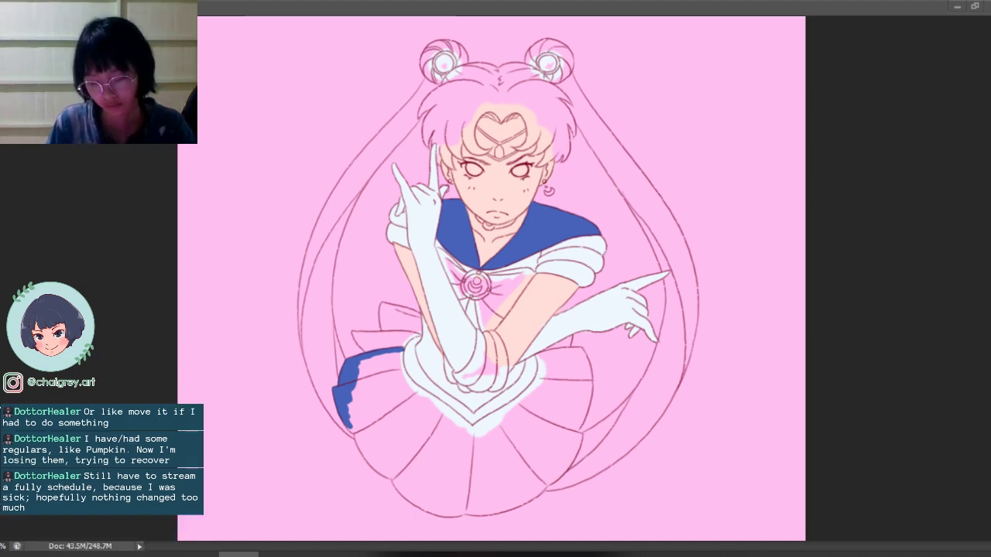
left_click_drag(364, 362, 393, 365)
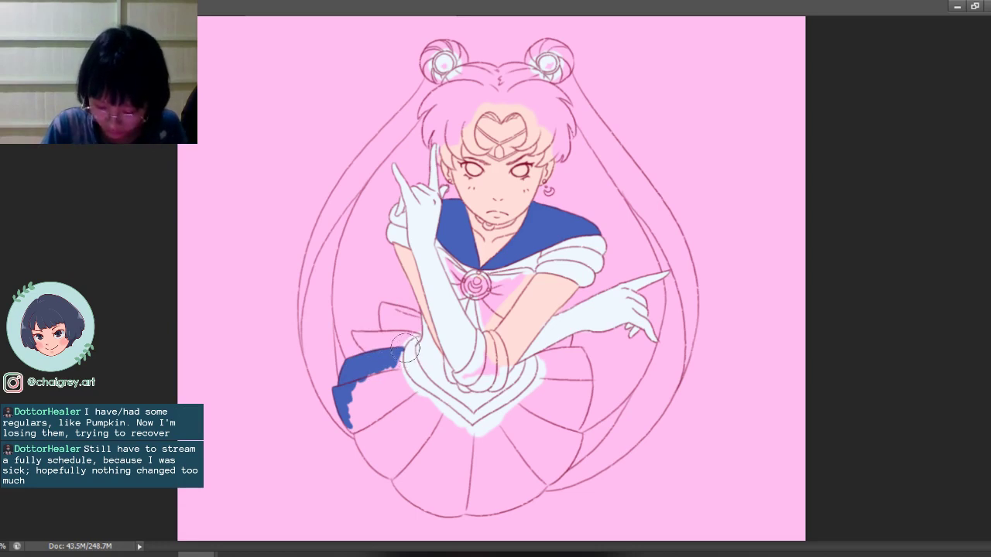
mouse_move(404, 350)
left_mouse_down()
mouse_move(402, 387)
mouse_move(403, 353)
mouse_move(408, 382)
mouse_move(398, 359)
mouse_move(375, 408)
mouse_move(372, 397)
mouse_move(350, 407)
mouse_move(357, 428)
mouse_move(342, 416)
mouse_move(365, 451)
mouse_move(354, 429)
mouse_move(365, 449)
mouse_move(356, 433)
mouse_move(378, 439)
left_mouse_up()
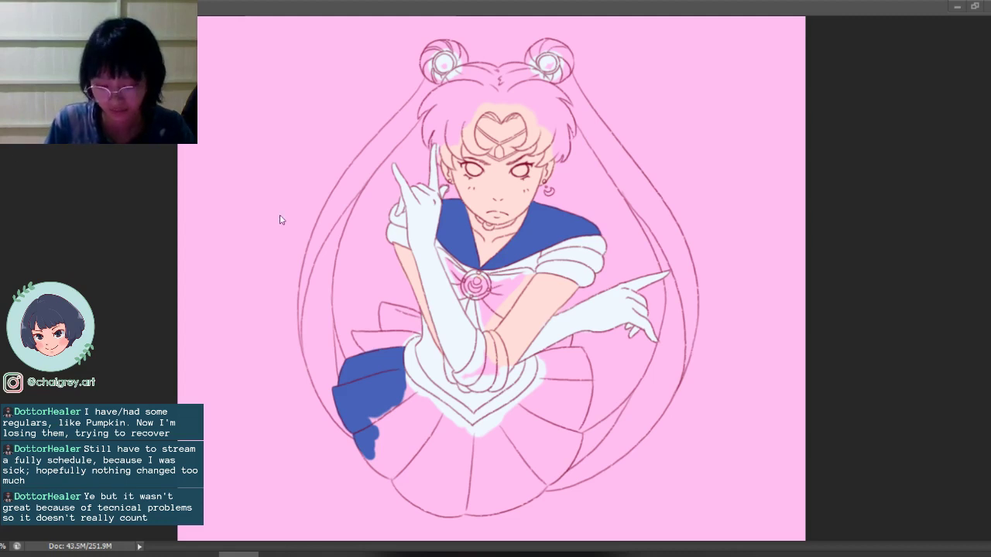
mouse_move(401, 377)
left_mouse_down()
mouse_move(423, 408)
mouse_move(400, 365)
mouse_move(411, 384)
mouse_move(402, 370)
mouse_move(396, 432)
mouse_move(366, 412)
mouse_move(390, 436)
mouse_move(410, 437)
mouse_move(434, 412)
mouse_move(402, 375)
mouse_move(474, 440)
mouse_move(443, 436)
mouse_move(422, 413)
mouse_move(369, 448)
mouse_move(361, 442)
mouse_move(375, 464)
mouse_move(362, 446)
mouse_move(370, 441)
mouse_move(388, 477)
mouse_move(373, 466)
mouse_move(400, 467)
mouse_move(445, 447)
left_mouse_up()
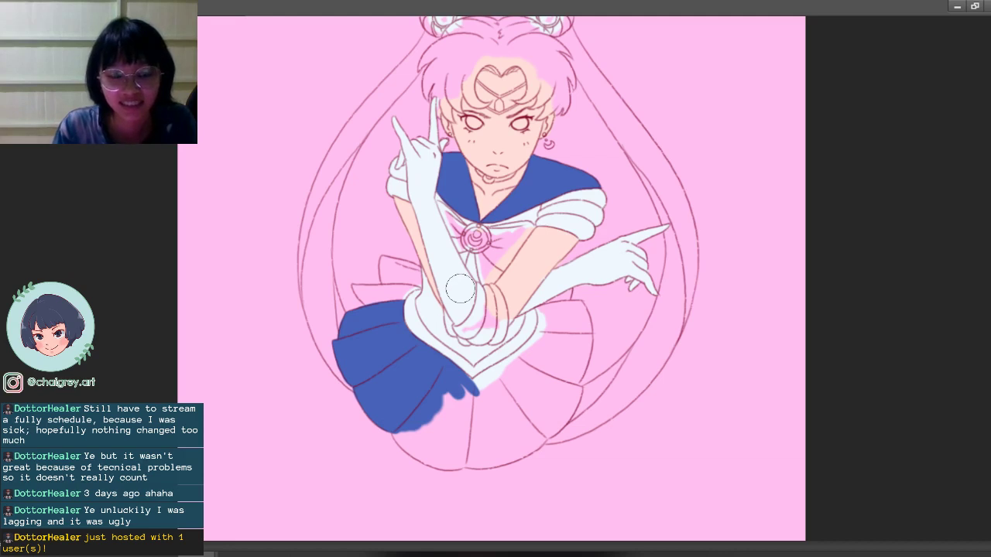
mouse_move(454, 398)
left_mouse_down()
mouse_move(420, 435)
mouse_move(403, 424)
mouse_move(414, 447)
left_mouse_up()
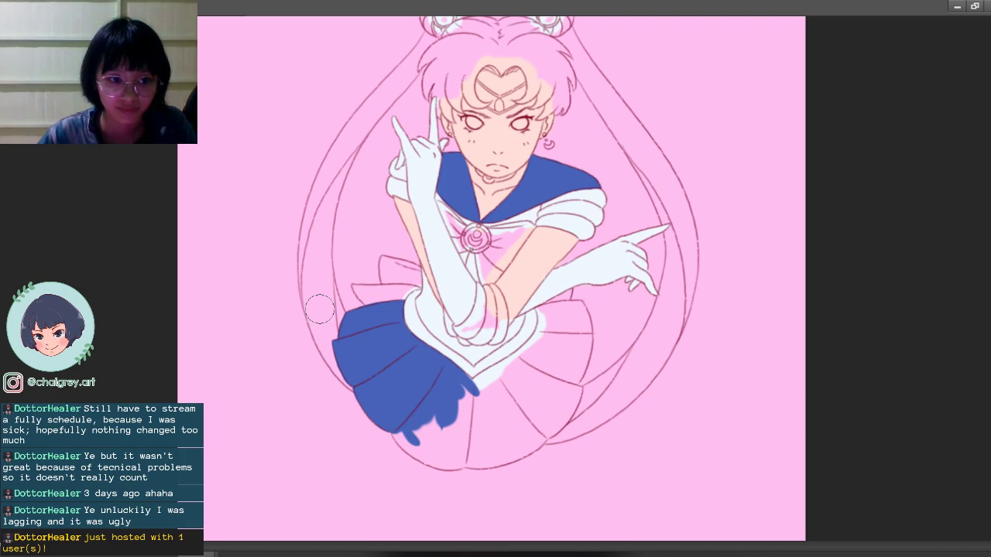
mouse_move(391, 433)
left_mouse_down()
mouse_move(414, 446)
mouse_move(394, 430)
mouse_move(407, 449)
mouse_move(396, 434)
mouse_move(442, 464)
mouse_move(420, 446)
mouse_move(445, 446)
mouse_move(447, 429)
mouse_move(435, 443)
mouse_move(436, 421)
mouse_move(413, 448)
mouse_move(440, 464)
mouse_move(423, 452)
mouse_move(444, 441)
mouse_move(424, 460)
mouse_move(469, 460)
mouse_move(454, 466)
mouse_move(465, 445)
mouse_move(444, 432)
mouse_move(466, 387)
mouse_move(470, 417)
mouse_move(447, 432)
mouse_move(460, 391)
mouse_move(472, 386)
mouse_move(471, 439)
mouse_move(487, 386)
mouse_move(470, 388)
mouse_move(486, 378)
mouse_move(472, 384)
mouse_move(544, 339)
mouse_move(556, 299)
mouse_move(536, 308)
mouse_move(544, 329)
mouse_move(533, 349)
mouse_move(531, 334)
mouse_move(537, 341)
mouse_move(520, 347)
mouse_move(551, 304)
left_mouse_up()
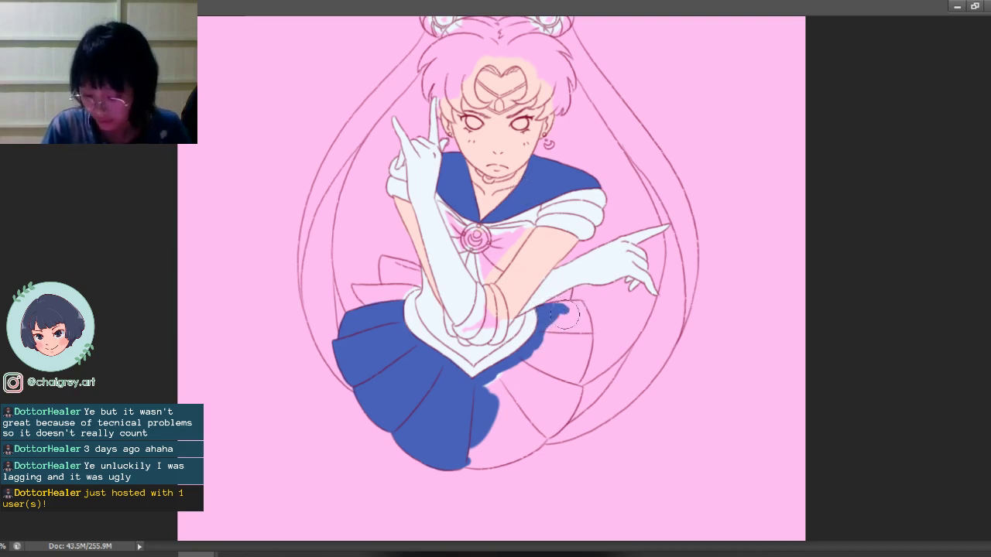
Step: Fill the remaining skirt pleats below the outstretched arm with blue, down to the hem
mouse_move(548, 309)
left_mouse_down()
mouse_move(582, 303)
mouse_move(587, 323)
mouse_move(581, 301)
mouse_move(586, 333)
left_mouse_up()
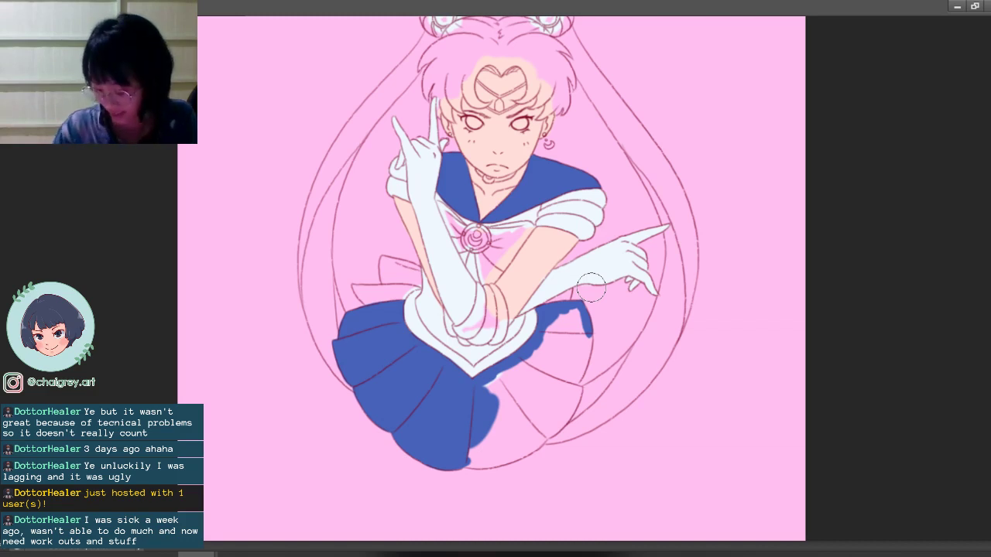
mouse_move(556, 331)
left_mouse_down()
mouse_move(582, 328)
mouse_move(581, 355)
mouse_move(589, 339)
mouse_move(584, 364)
mouse_move(586, 350)
mouse_move(544, 358)
mouse_move(508, 389)
mouse_move(499, 381)
mouse_move(498, 395)
mouse_move(523, 392)
mouse_move(563, 328)
left_mouse_up()
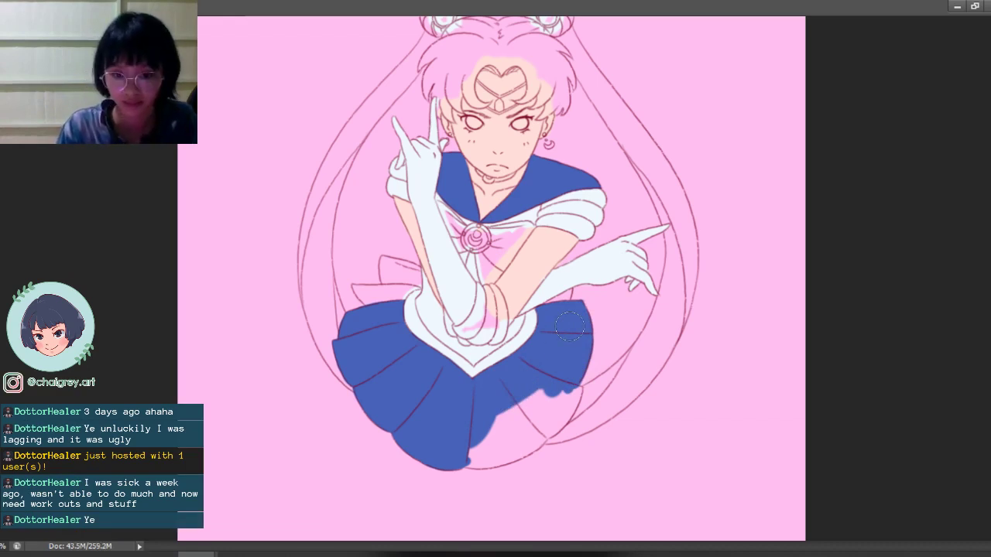
mouse_move(495, 417)
left_mouse_down()
mouse_move(474, 458)
mouse_move(491, 457)
mouse_move(469, 465)
mouse_move(511, 457)
mouse_move(494, 436)
mouse_move(534, 406)
mouse_move(545, 410)
mouse_move(600, 363)
left_mouse_up()
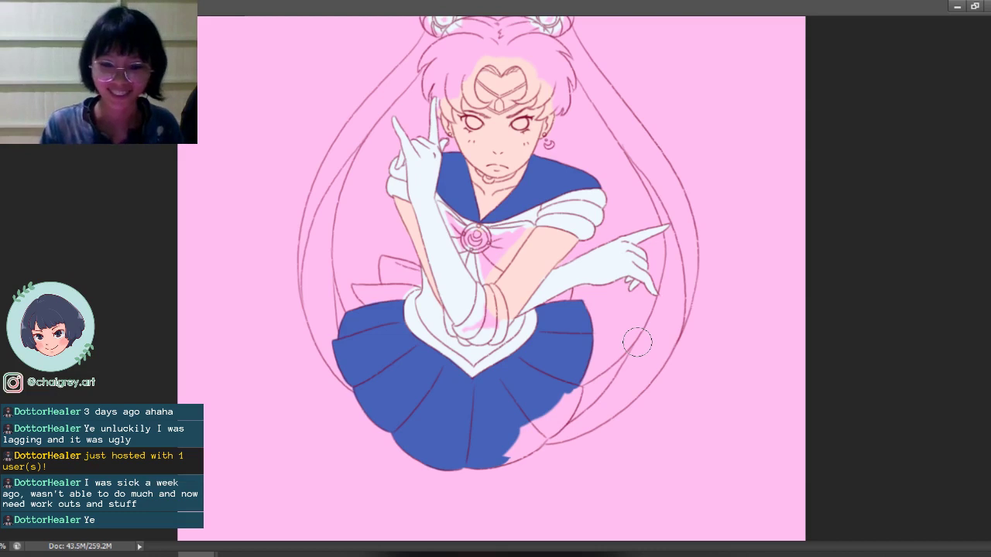
mouse_move(576, 393)
left_mouse_down()
mouse_move(555, 412)
mouse_move(565, 415)
mouse_move(580, 393)
mouse_move(569, 391)
mouse_move(574, 418)
mouse_move(515, 434)
mouse_move(534, 441)
mouse_move(566, 423)
left_mouse_up()
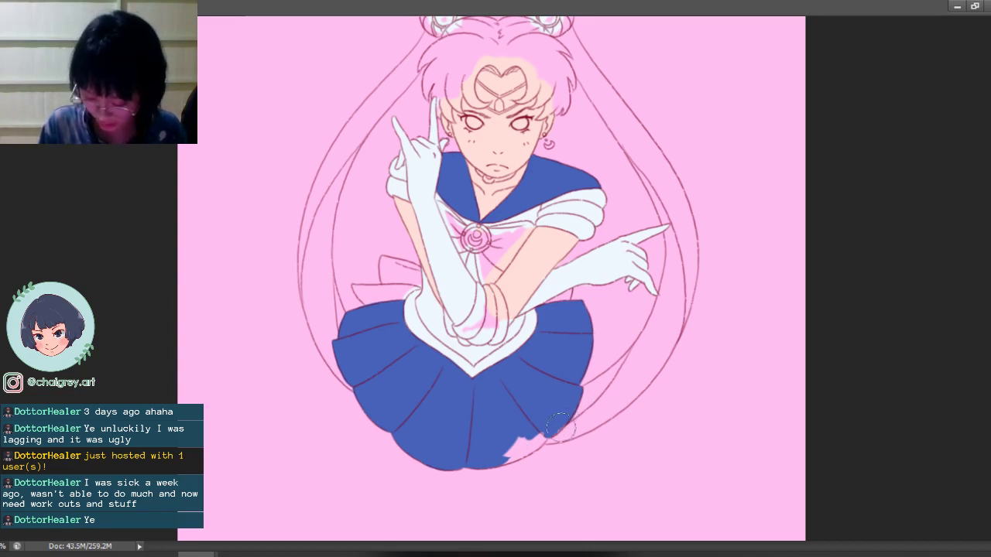
mouse_move(553, 428)
left_mouse_down()
mouse_move(564, 430)
mouse_move(503, 463)
mouse_move(548, 442)
mouse_move(514, 457)
left_mouse_up()
Step: Compare the current flats with the earlier full-colour version and examine the chest bow area
mouse_move(617, 345)
left_mouse_down()
mouse_move(617, 407)
mouse_move(619, 388)
left_mouse_up()
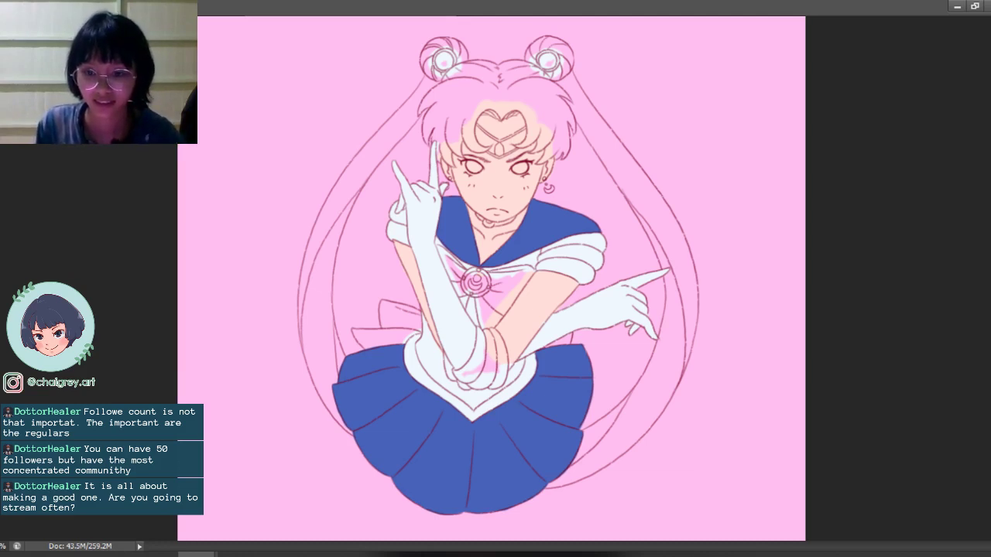
key("ctrl+z")
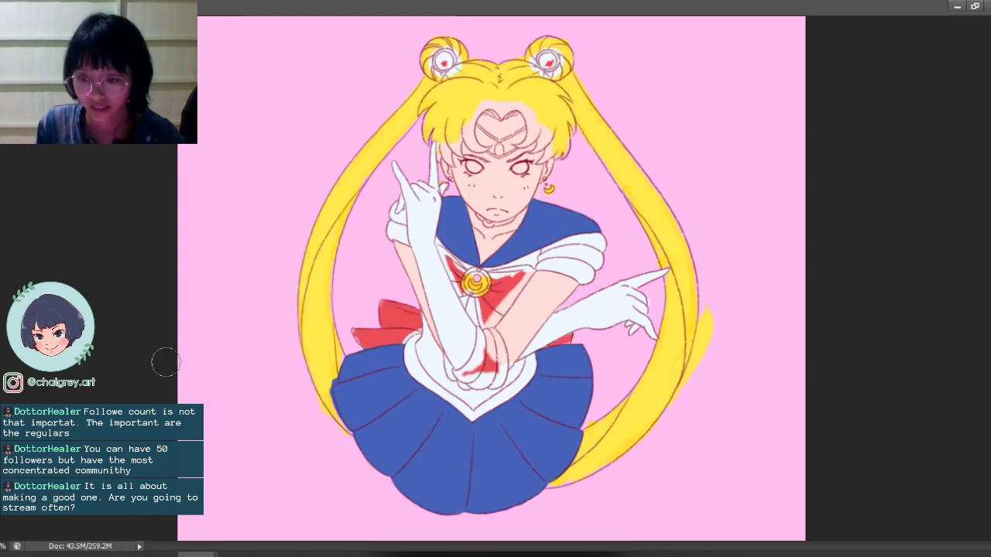
key("ctrl+z")
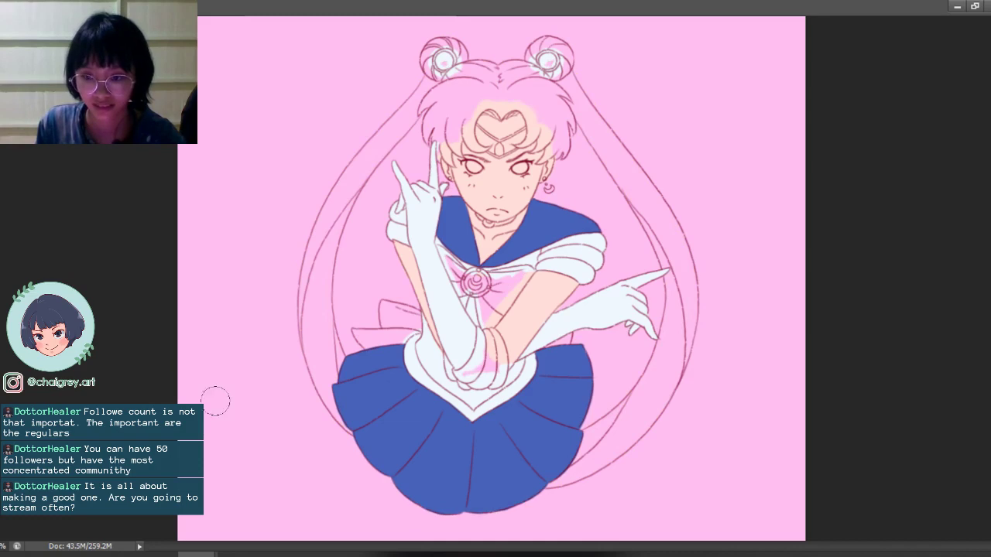
scroll(464, 263, "up", 5)
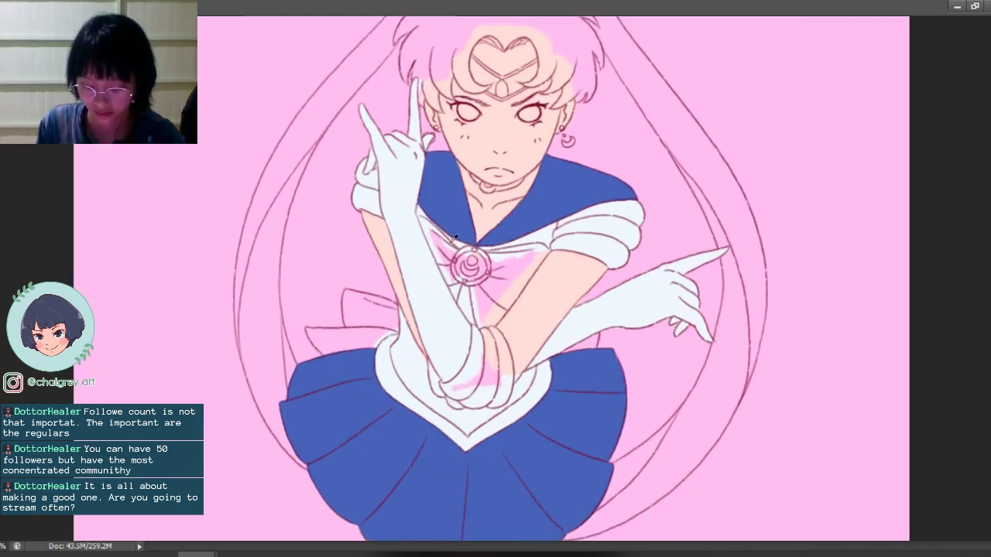
scroll(452, 243, "down", 3)
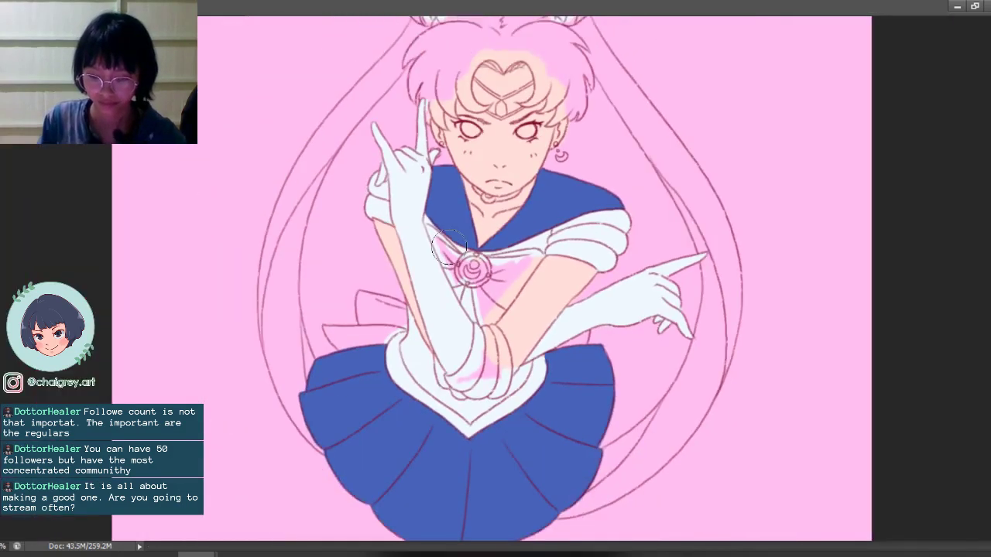
Step: Fill the back bow's loops behind the waist on the raised arm's side and its small piece under the outstretched arm with red
scroll(449, 246, "up", 1)
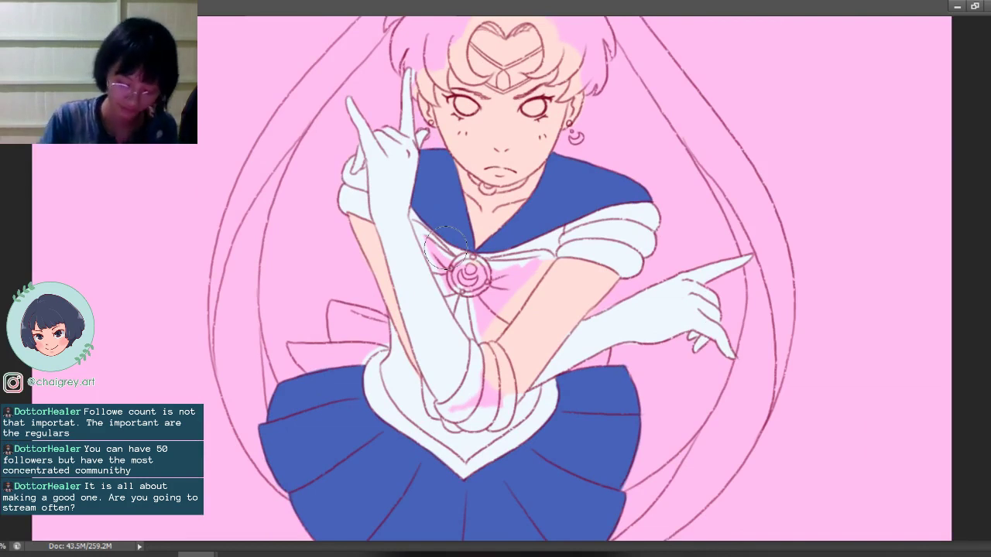
left_click_drag(291, 345, 294, 356)
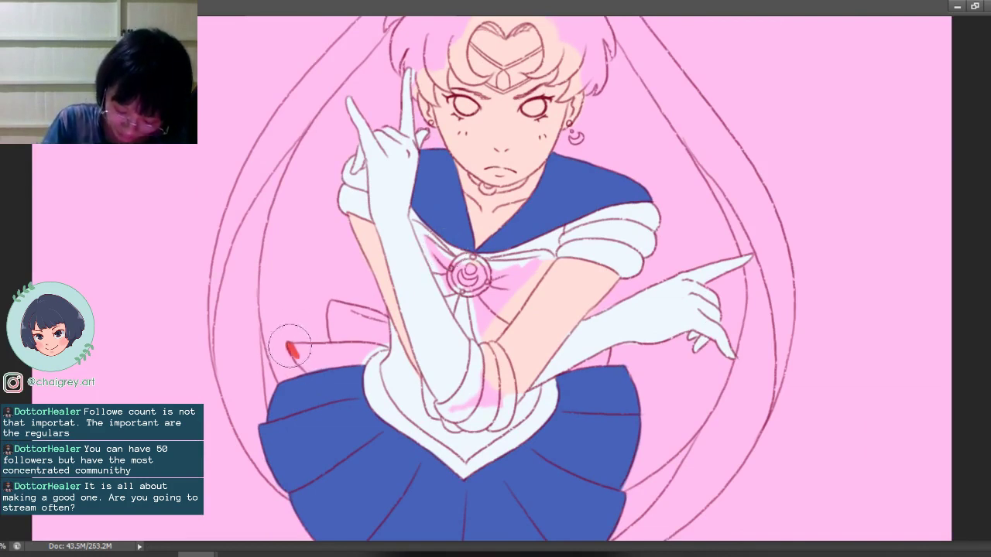
mouse_move(292, 347)
left_mouse_down()
mouse_move(306, 367)
mouse_move(301, 353)
mouse_move(312, 349)
mouse_move(291, 345)
mouse_move(333, 332)
left_mouse_up()
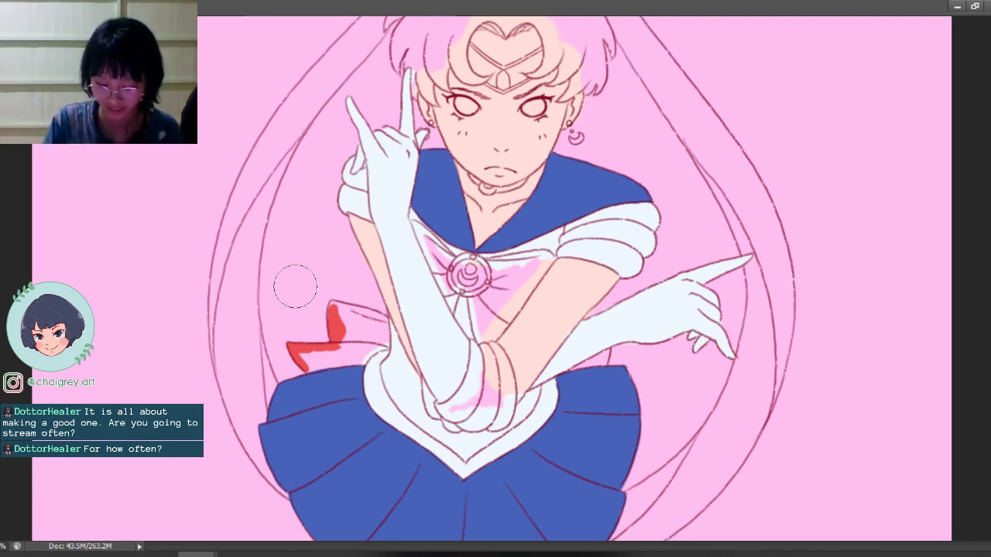
mouse_move(332, 305)
left_mouse_down()
mouse_move(364, 311)
mouse_move(350, 309)
mouse_move(349, 321)
mouse_move(364, 333)
mouse_move(337, 308)
mouse_move(349, 338)
mouse_move(364, 334)
mouse_move(352, 333)
mouse_move(356, 323)
mouse_move(373, 331)
mouse_move(362, 328)
mouse_move(369, 333)
mouse_move(370, 316)
mouse_move(378, 320)
mouse_move(368, 311)
mouse_move(387, 322)
mouse_move(387, 341)
mouse_move(327, 343)
mouse_move(308, 362)
mouse_move(331, 358)
mouse_move(311, 371)
mouse_move(378, 356)
left_mouse_up()
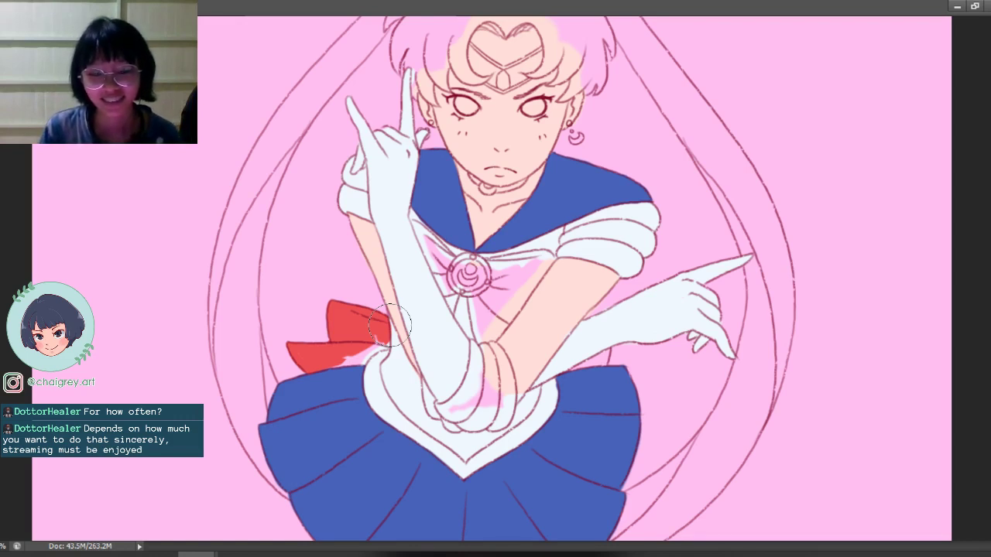
mouse_move(390, 325)
left_mouse_down()
mouse_move(370, 352)
mouse_move(330, 364)
left_mouse_up()
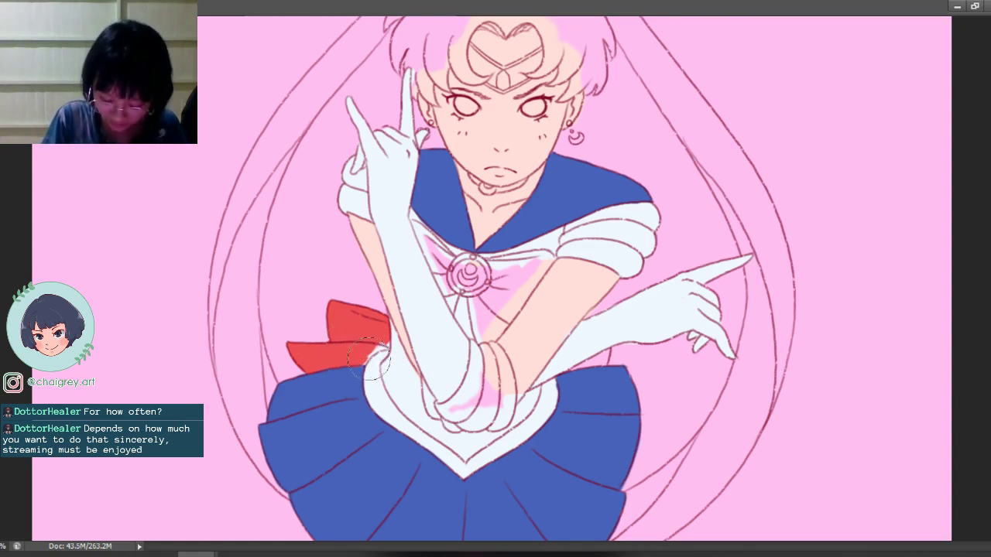
left_click_drag(372, 361, 402, 317)
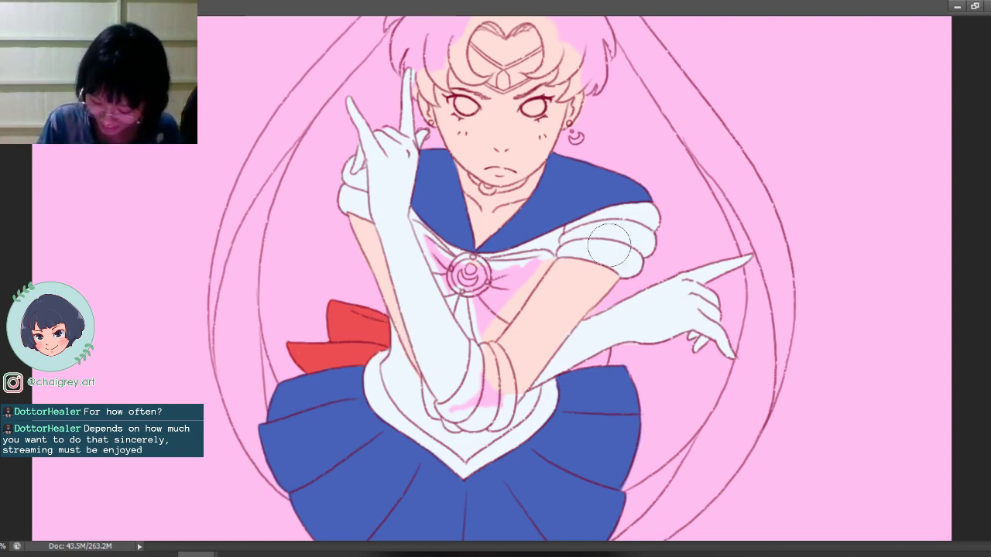
left_click_drag(585, 363, 579, 370)
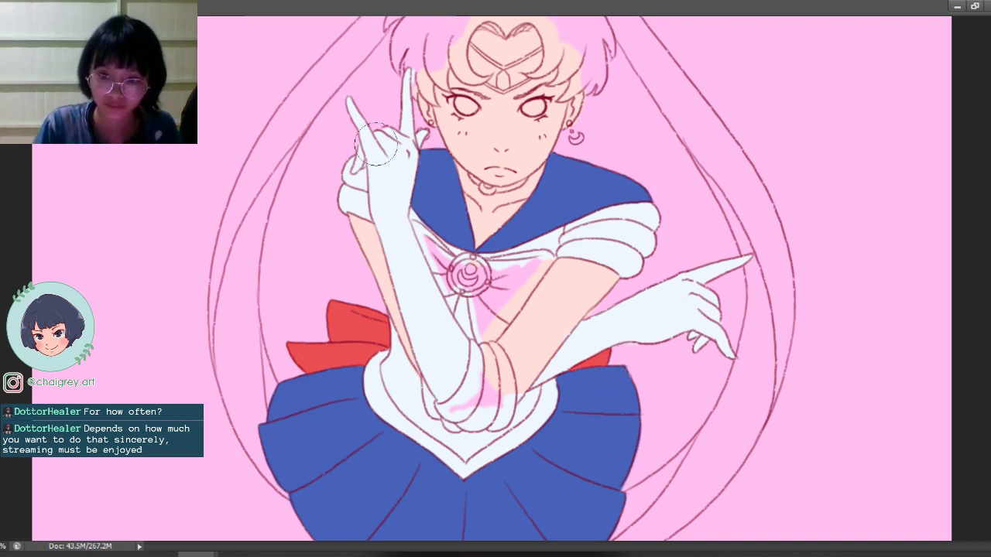
Step: Fill the chest bow around the brooch and the puffed glove cuff at the raised arm's elbow with red
mouse_move(410, 220)
left_mouse_down()
mouse_move(451, 259)
mouse_move(447, 247)
left_mouse_up()
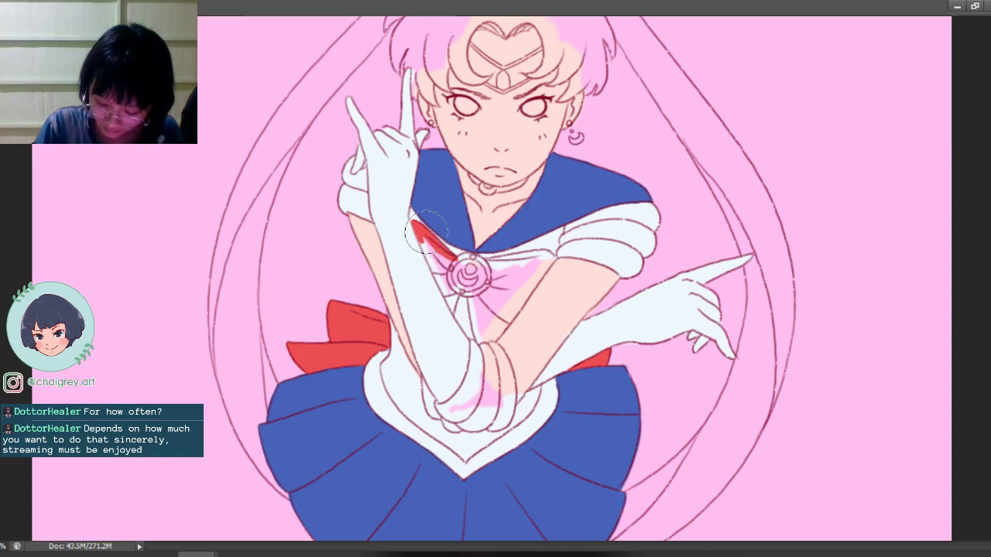
mouse_move(439, 250)
left_mouse_down()
mouse_move(416, 233)
mouse_move(437, 273)
mouse_move(423, 246)
mouse_move(452, 283)
mouse_move(463, 274)
mouse_move(443, 275)
mouse_move(440, 287)
mouse_move(448, 286)
mouse_move(453, 316)
mouse_move(456, 298)
mouse_move(475, 306)
mouse_move(473, 295)
mouse_move(486, 346)
mouse_move(484, 305)
mouse_move(495, 300)
mouse_move(483, 296)
mouse_move(488, 285)
mouse_move(480, 295)
mouse_move(514, 257)
mouse_move(551, 260)
mouse_move(495, 292)
mouse_move(510, 298)
mouse_move(552, 260)
mouse_move(534, 297)
mouse_move(486, 327)
mouse_move(502, 338)
mouse_move(488, 350)
mouse_move(479, 339)
mouse_move(476, 356)
mouse_move(474, 344)
mouse_move(467, 383)
mouse_move(437, 406)
mouse_move(426, 379)
mouse_move(441, 420)
left_mouse_up()
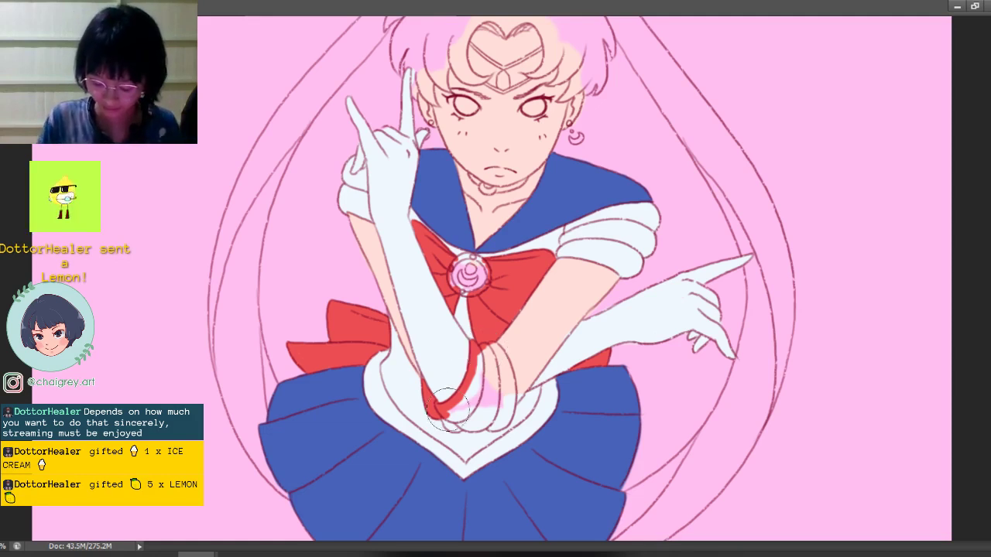
mouse_move(452, 428)
left_mouse_down()
mouse_move(452, 413)
mouse_move(462, 424)
mouse_move(454, 425)
mouse_move(474, 400)
mouse_move(472, 374)
mouse_move(489, 363)
mouse_move(475, 363)
mouse_move(487, 358)
mouse_move(487, 376)
mouse_move(471, 352)
left_mouse_up()
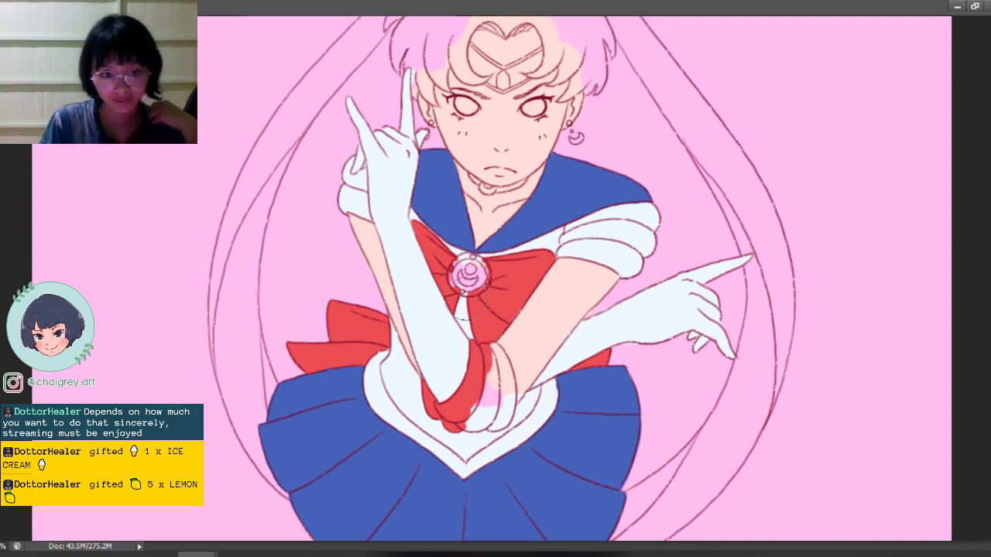
mouse_move(495, 352)
left_mouse_down()
mouse_move(507, 400)
mouse_move(495, 377)
mouse_move(464, 420)
mouse_move(489, 412)
mouse_move(479, 428)
mouse_move(498, 416)
mouse_move(470, 429)
mouse_move(492, 419)
mouse_move(508, 388)
mouse_move(509, 408)
mouse_move(510, 386)
mouse_move(501, 419)
mouse_move(513, 376)
mouse_move(488, 425)
left_mouse_up()
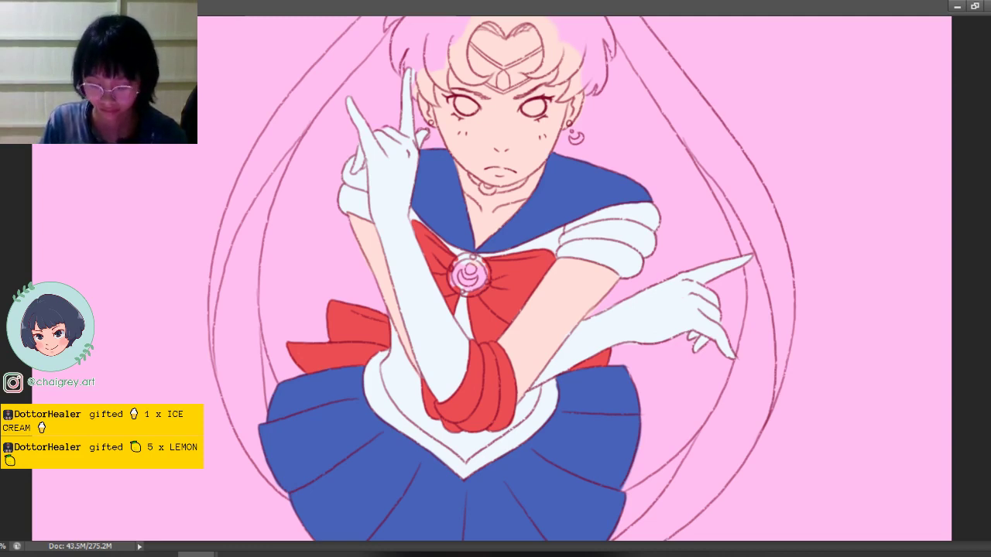
Step: Compare the current flats with the earlier full-colour version, examining the yellow hair, hairpieces and brooch over white and pink backgrounds
key("ctrl+minus")
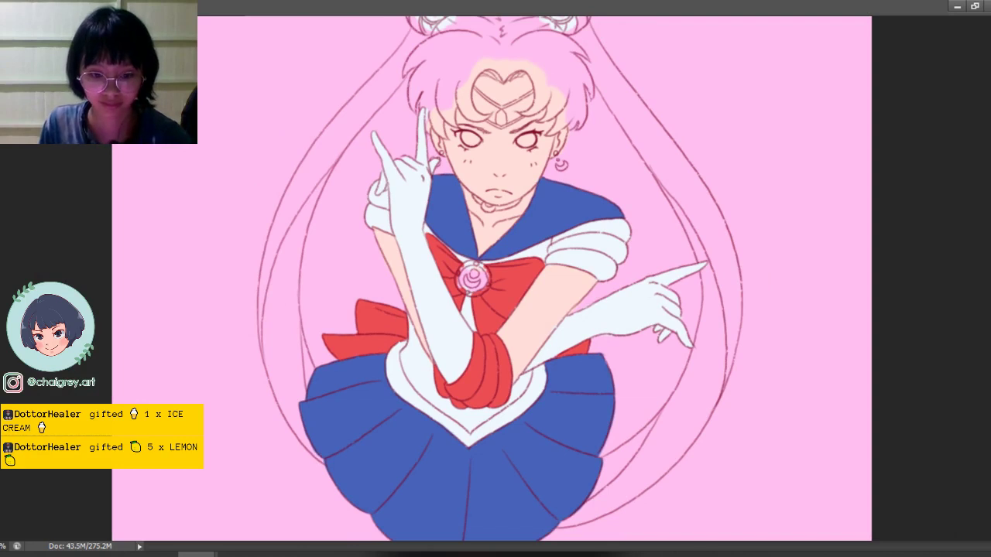
key("ctrl+s")
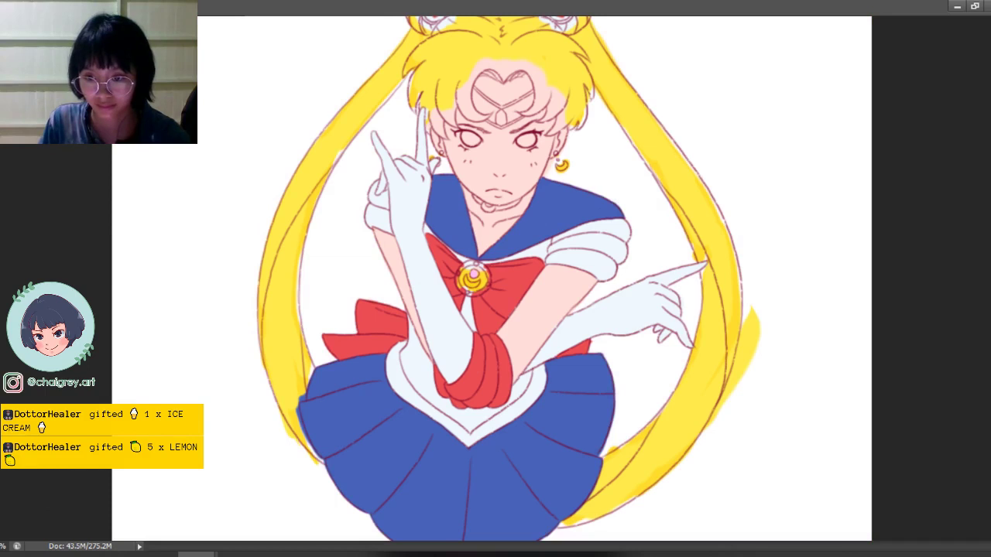
key("ctrl+z")
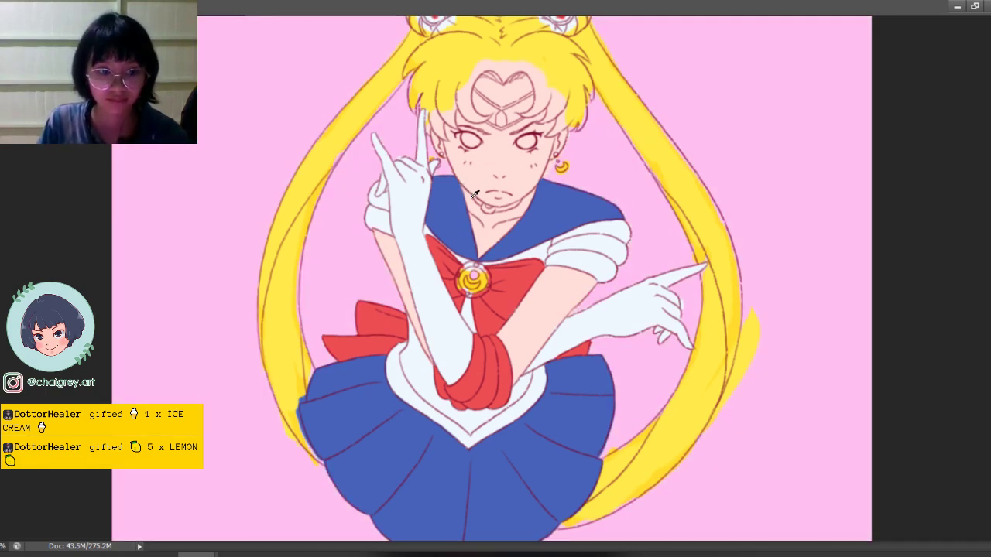
scroll(471, 200, "down", 1)
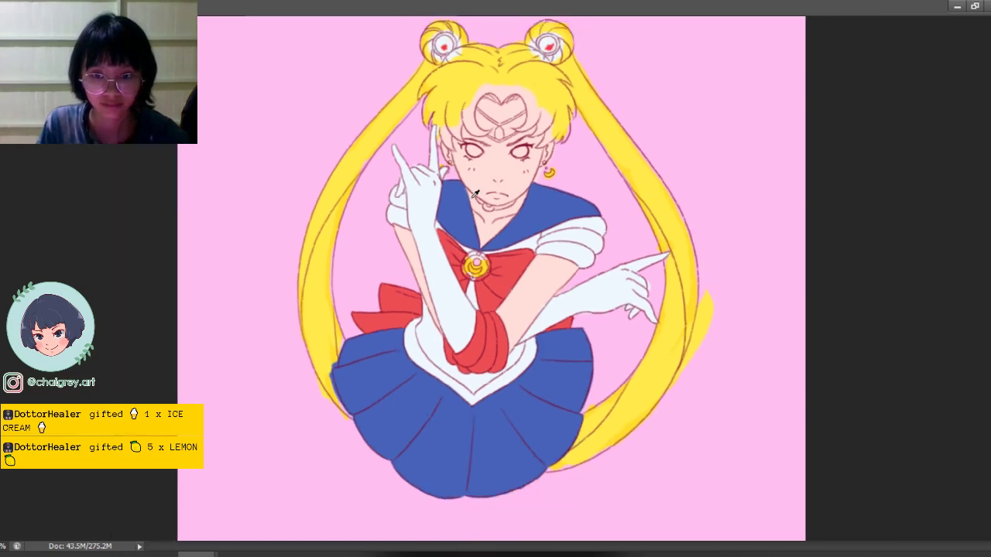
scroll(475, 192, "up", 1)
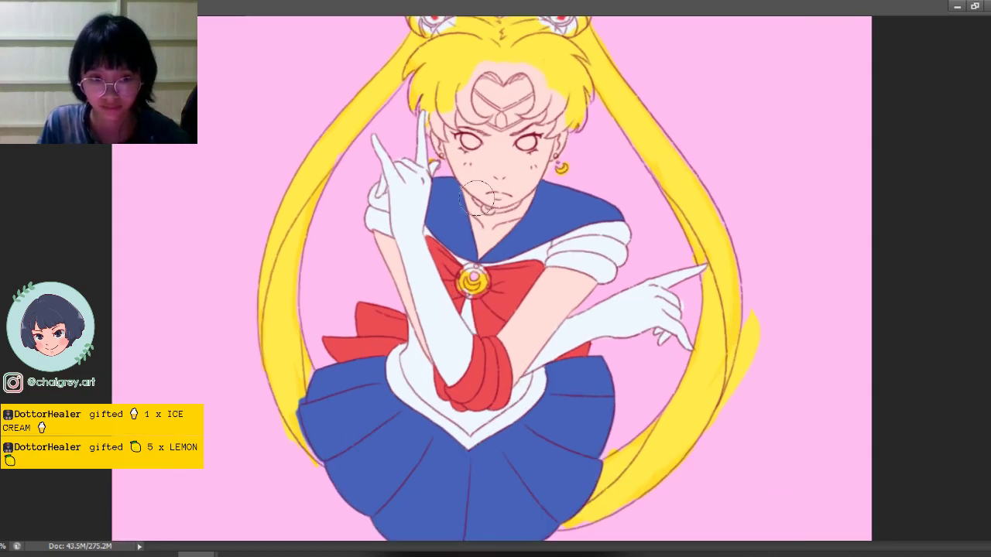
scroll(478, 199, "down", 1)
scroll(480, 197, "up", 1)
scroll(488, 192, "down", 1)
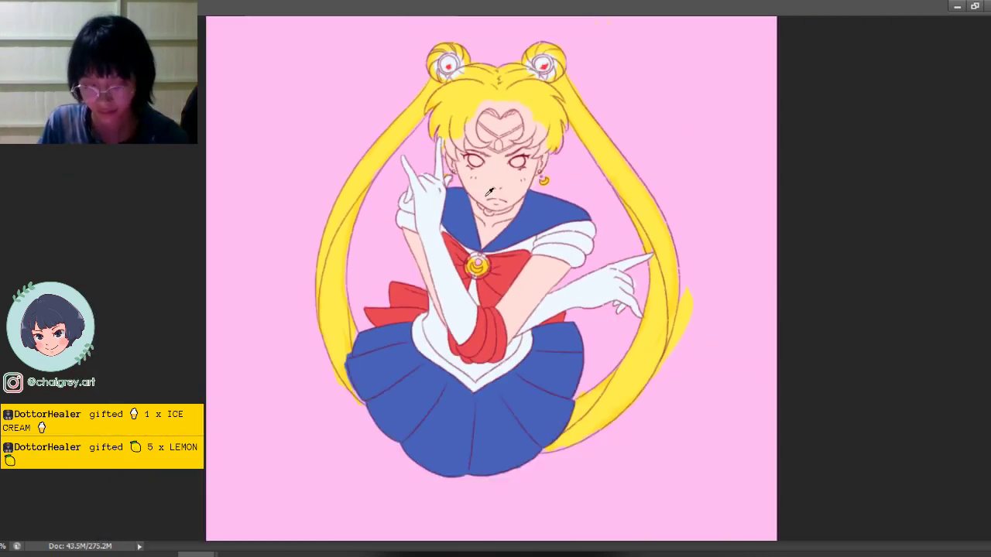
scroll(485, 195, "up", 1)
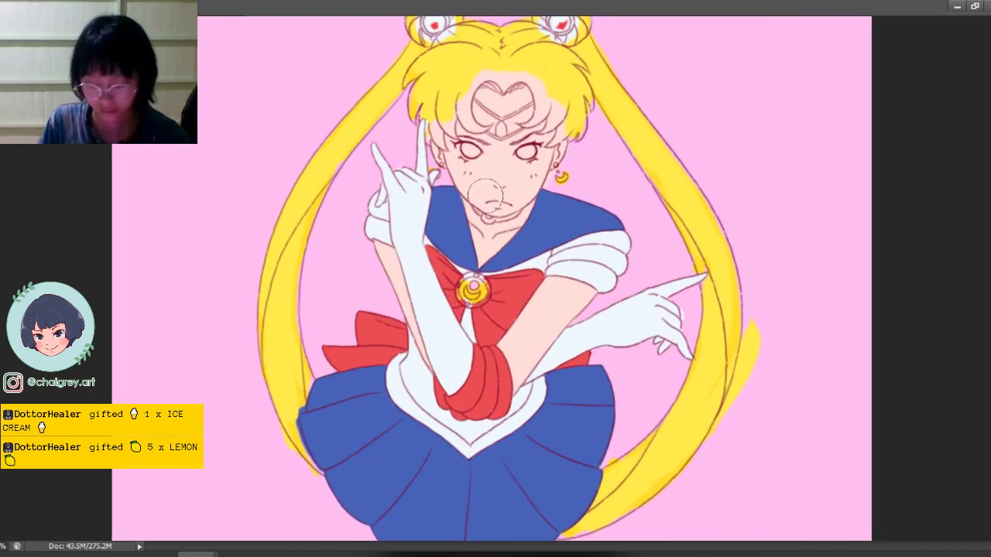
scroll(491, 98, "up", 1)
scroll(491, 97, "down", 1)
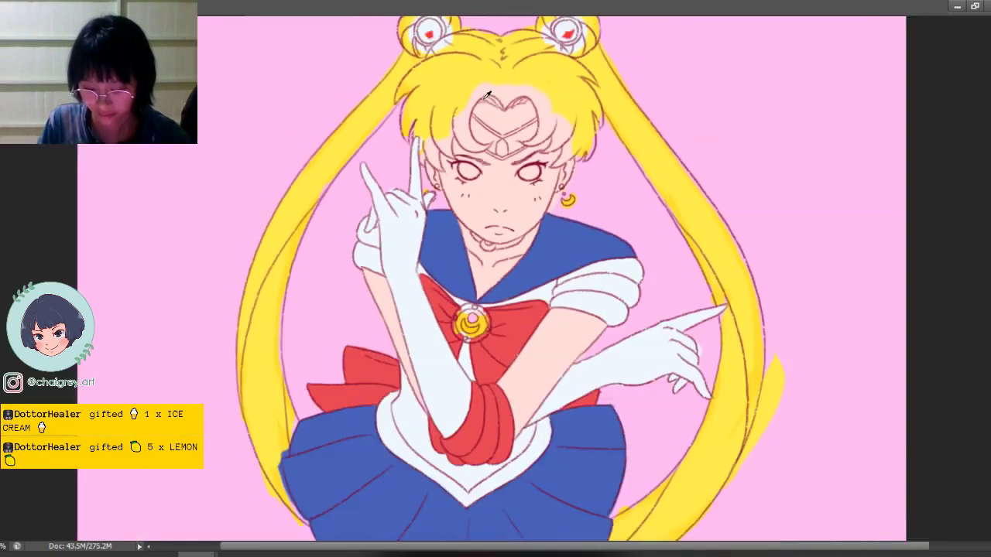
scroll(485, 102, "down", 1)
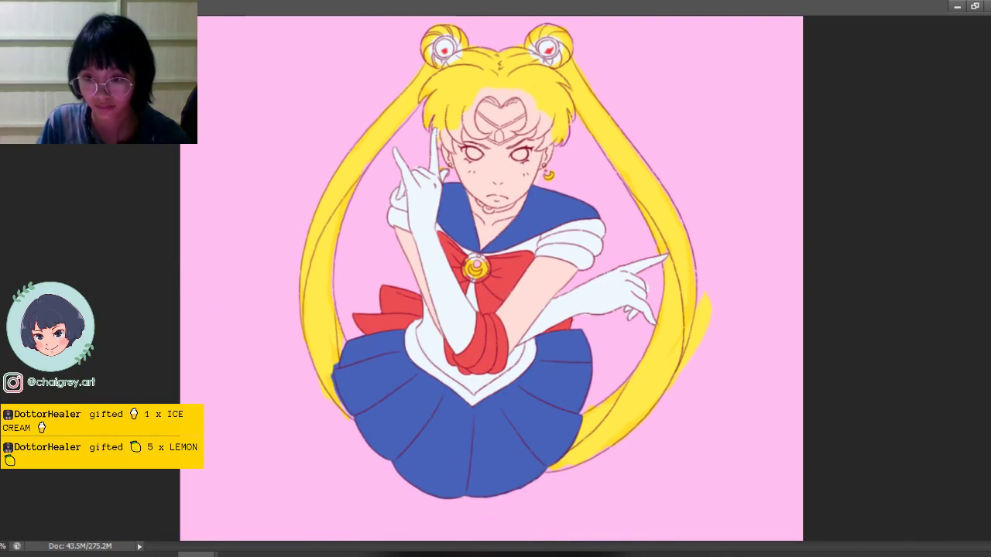
key("ctrl+comma")
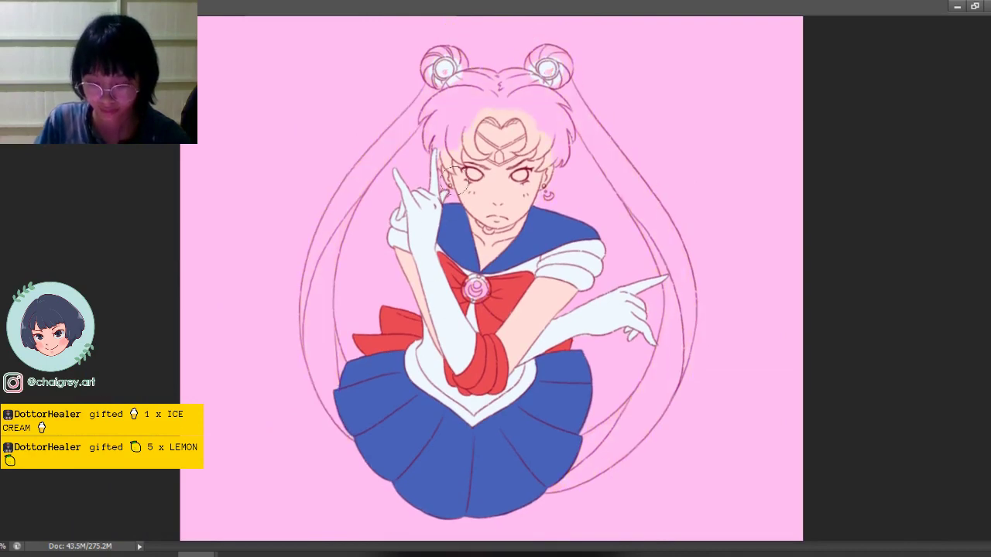
Step: Paint the hair bun on the raised hand's side and the hair strip across the crown between the buns in yellow
scroll(491, 98, "up", 3)
scroll(491, 98, "up", 1)
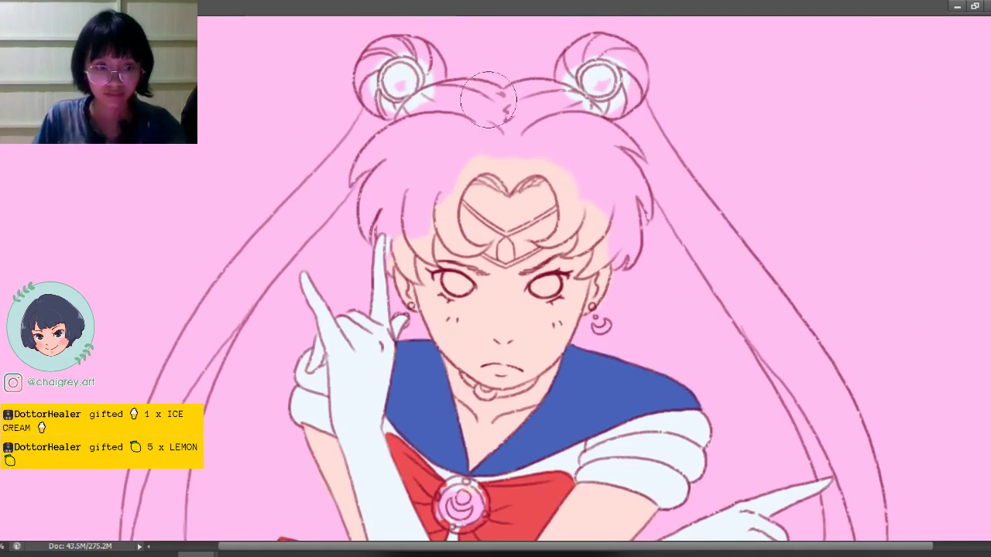
mouse_move(370, 62)
left_mouse_down()
mouse_move(370, 91)
mouse_move(361, 62)
mouse_move(372, 106)
mouse_move(374, 56)
mouse_move(366, 69)
mouse_move(382, 42)
mouse_move(362, 69)
mouse_move(381, 44)
mouse_move(417, 45)
mouse_move(370, 66)
mouse_move(396, 47)
mouse_move(377, 71)
mouse_move(384, 55)
mouse_move(423, 50)
mouse_move(395, 46)
mouse_move(426, 51)
mouse_move(412, 41)
mouse_move(435, 51)
mouse_move(411, 41)
mouse_move(433, 59)
mouse_move(411, 52)
mouse_move(432, 68)
mouse_move(423, 55)
mouse_move(429, 90)
mouse_move(429, 48)
mouse_move(441, 70)
left_mouse_up()
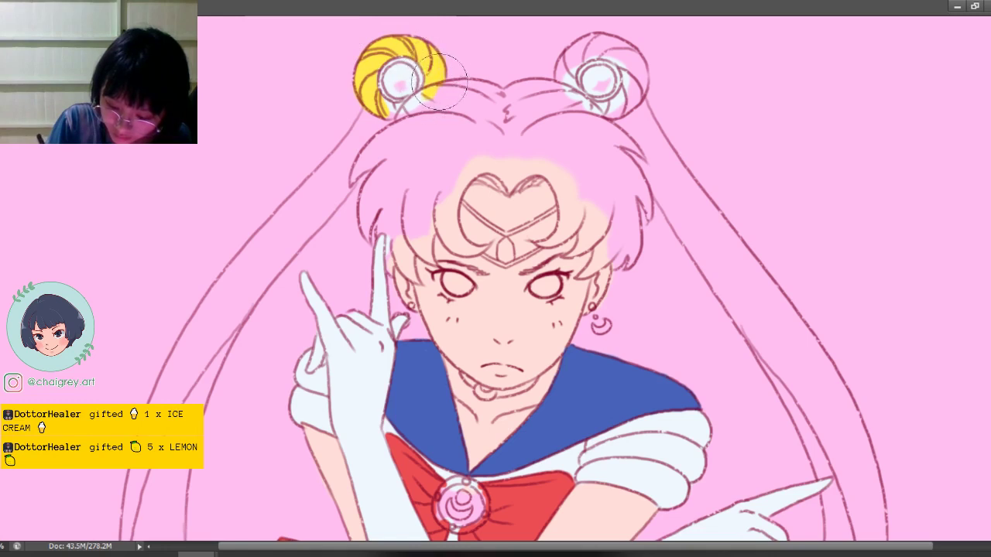
mouse_move(431, 61)
left_mouse_down()
mouse_move(421, 117)
mouse_move(418, 105)
mouse_move(383, 109)
mouse_move(392, 107)
left_mouse_up()
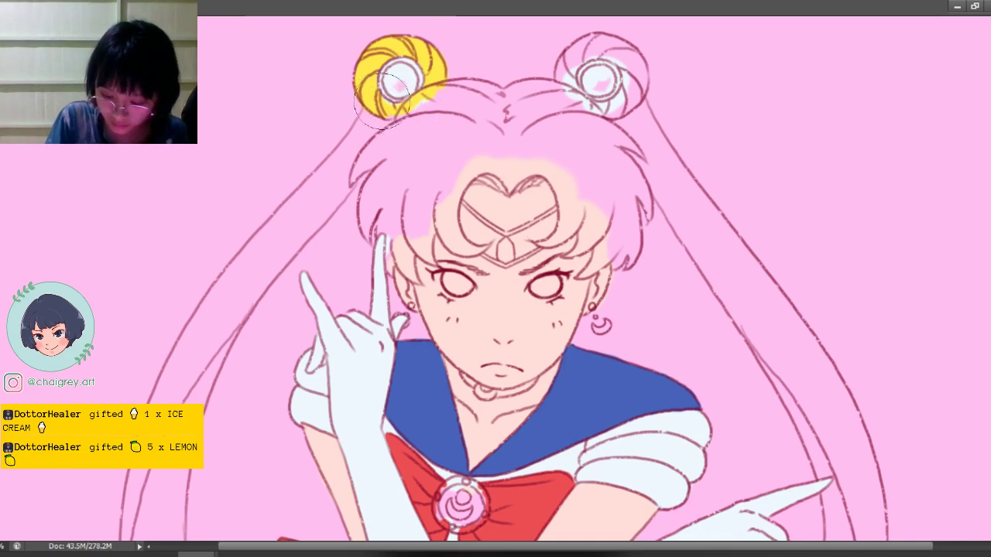
mouse_move(390, 89)
left_mouse_down()
mouse_move(406, 131)
mouse_move(371, 135)
mouse_move(387, 97)
mouse_move(413, 126)
mouse_move(407, 136)
mouse_move(465, 87)
mouse_move(479, 99)
mouse_move(480, 81)
mouse_move(533, 91)
mouse_move(503, 97)
mouse_move(517, 89)
mouse_move(553, 101)
mouse_move(566, 89)
left_mouse_up()
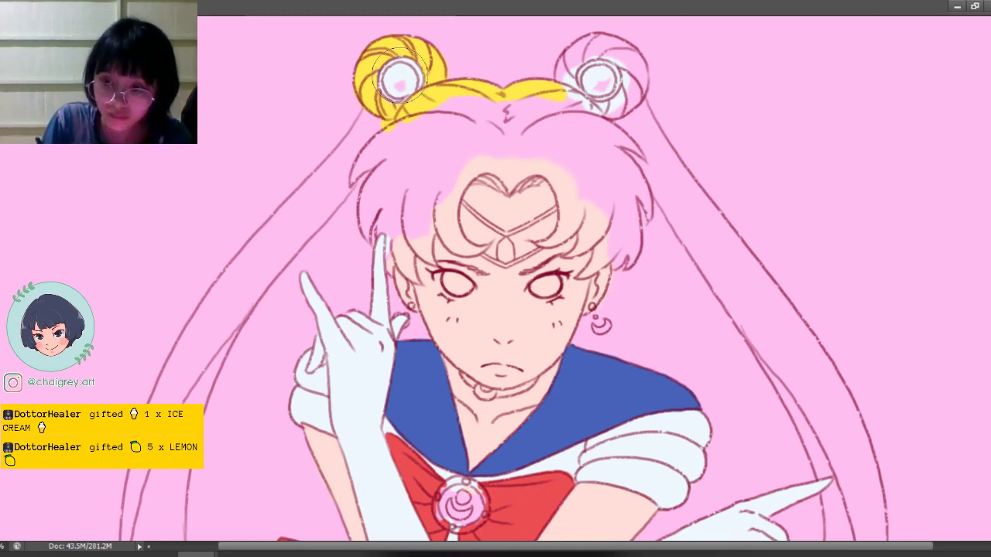
Step: Fill the round gems of both hair bun ornaments with red inside their white rims
left_click_drag(398, 78, 409, 73)
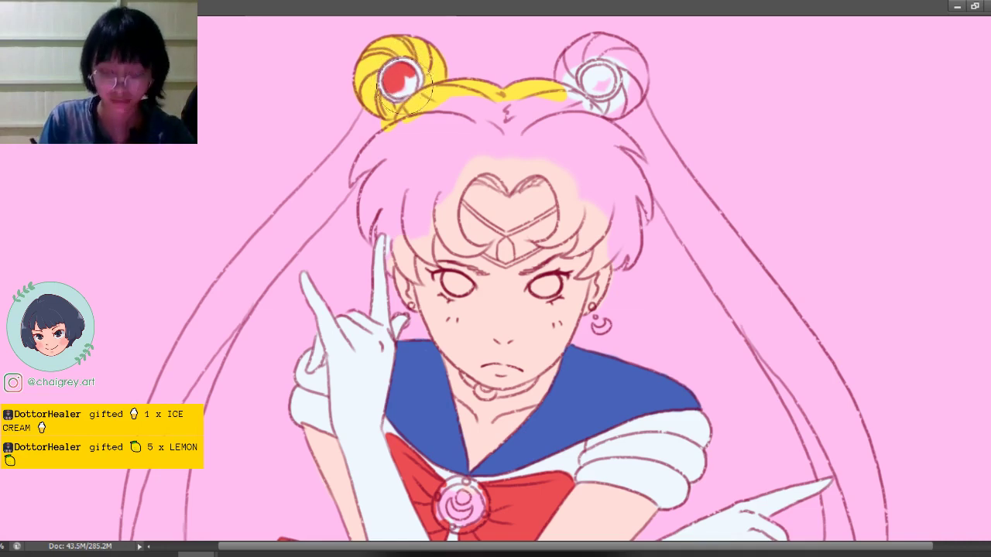
left_click_drag(397, 90, 412, 85)
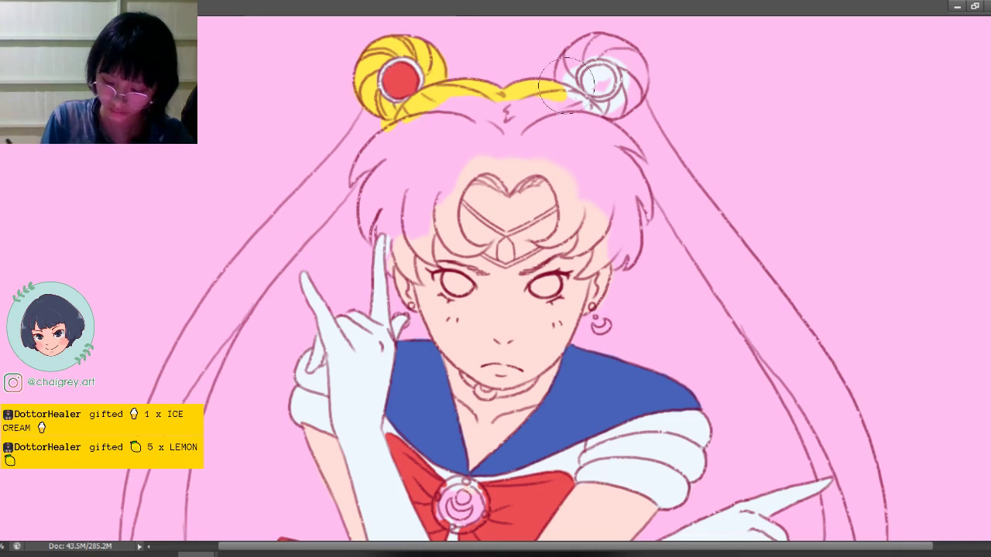
mouse_move(577, 70)
left_mouse_down()
mouse_move(606, 68)
mouse_move(590, 75)
mouse_move(599, 66)
mouse_move(594, 91)
mouse_move(586, 84)
mouse_move(613, 75)
left_mouse_up()
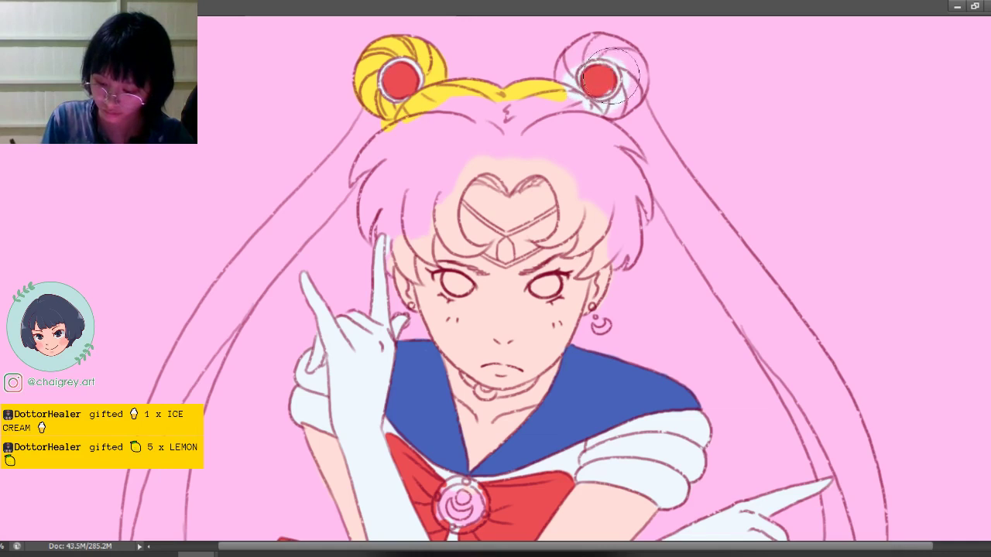
key("ctrl+s")
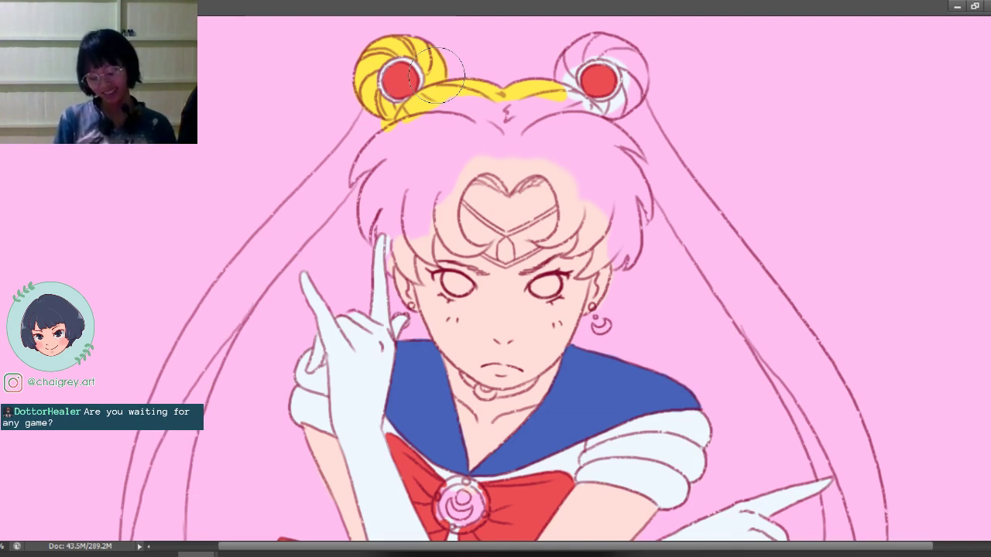
Step: Paint the upper part and outer edge of the pigtail on the raised hand's side in yellow
mouse_move(436, 74)
left_mouse_down()
mouse_move(447, 103)
mouse_move(386, 130)
mouse_move(392, 118)
mouse_move(377, 124)
mouse_move(381, 115)
mouse_move(361, 135)
mouse_move(369, 105)
mouse_move(317, 178)
mouse_move(361, 134)
mouse_move(309, 186)
mouse_move(353, 135)
mouse_move(323, 166)
mouse_move(367, 136)
mouse_move(324, 179)
mouse_move(305, 218)
mouse_move(363, 167)
mouse_move(313, 223)
mouse_move(286, 216)
left_mouse_up()
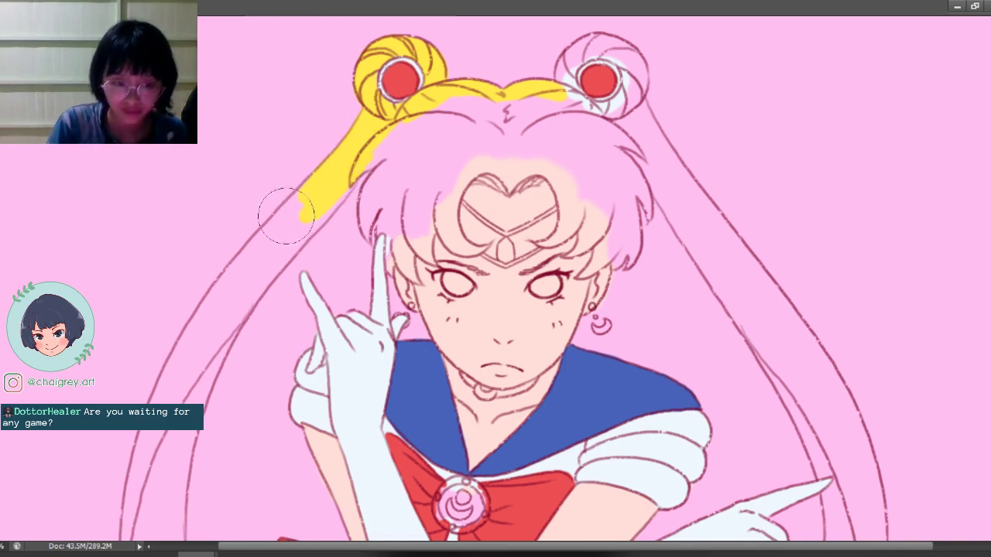
left_click_drag(319, 336, 403, 222)
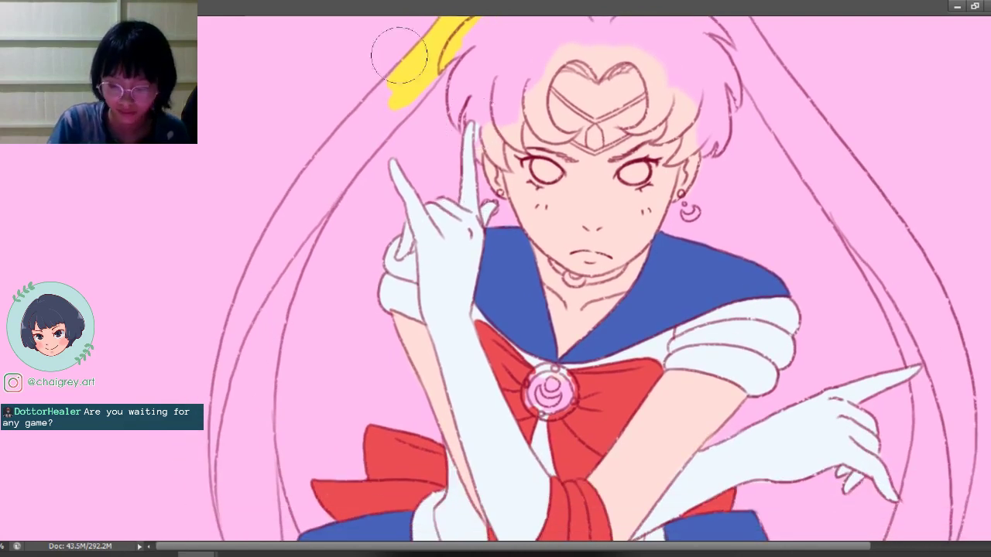
mouse_move(407, 89)
left_mouse_down()
mouse_move(364, 120)
mouse_move(383, 87)
mouse_move(373, 99)
mouse_move(401, 74)
mouse_move(355, 128)
mouse_move(406, 66)
mouse_move(367, 77)
mouse_move(368, 103)
mouse_move(377, 93)
mouse_move(333, 124)
mouse_move(295, 186)
mouse_move(317, 165)
mouse_move(279, 212)
left_mouse_up()
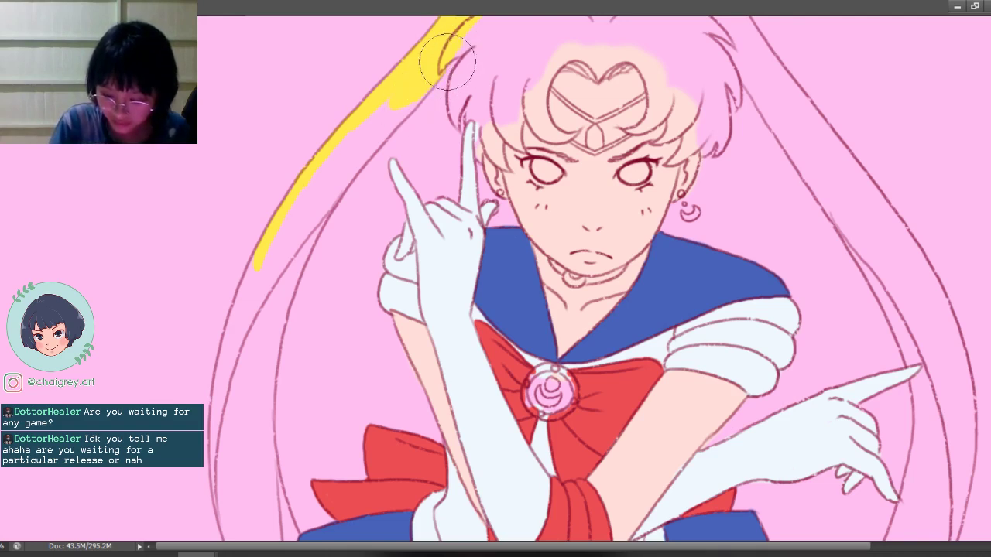
left_click_drag(438, 74, 393, 121)
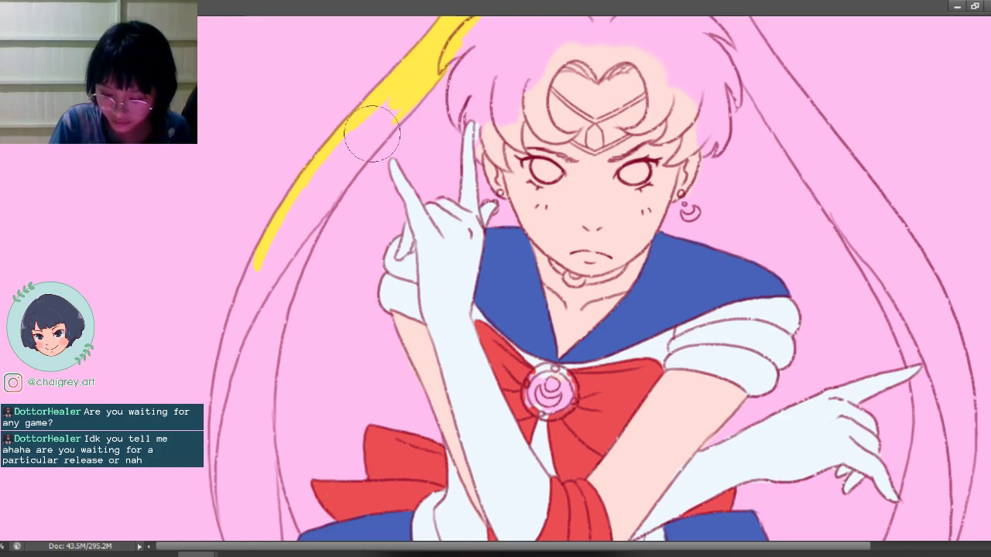